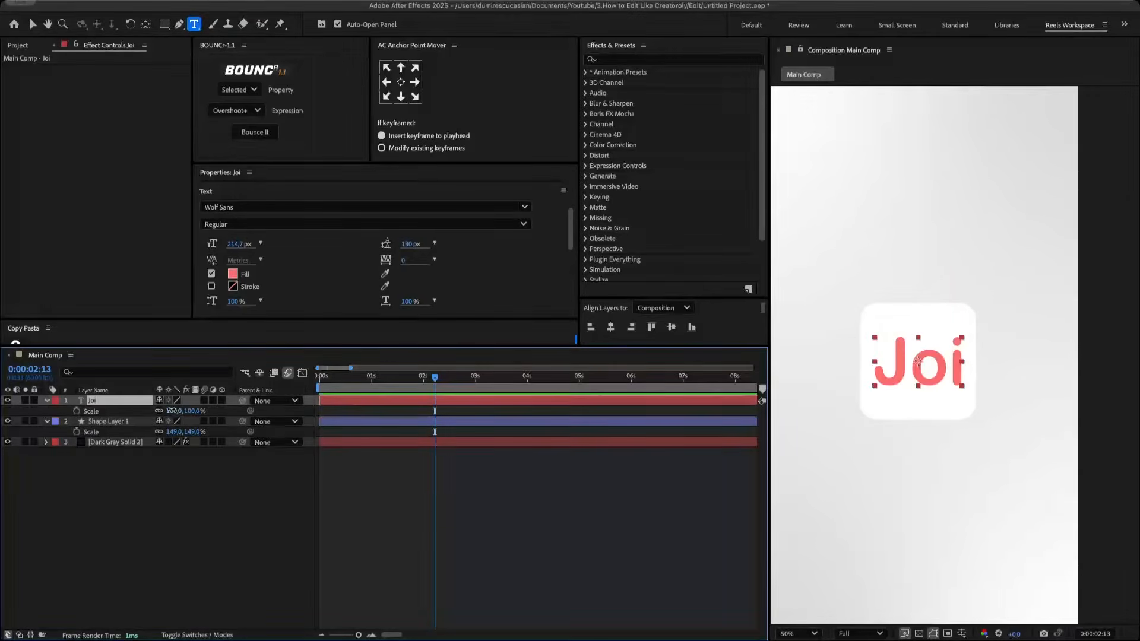
- Scale the Joi text down to about 44% and move it to the upper part of the white card
drag(172, 411, 161, 411)
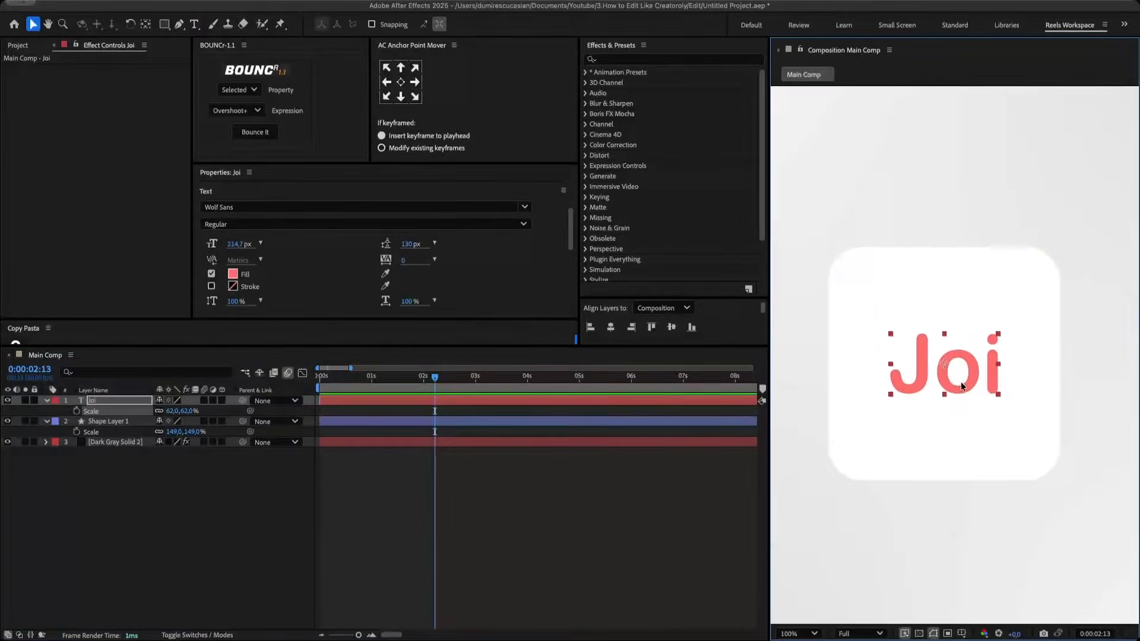
drag(961, 386, 954, 316)
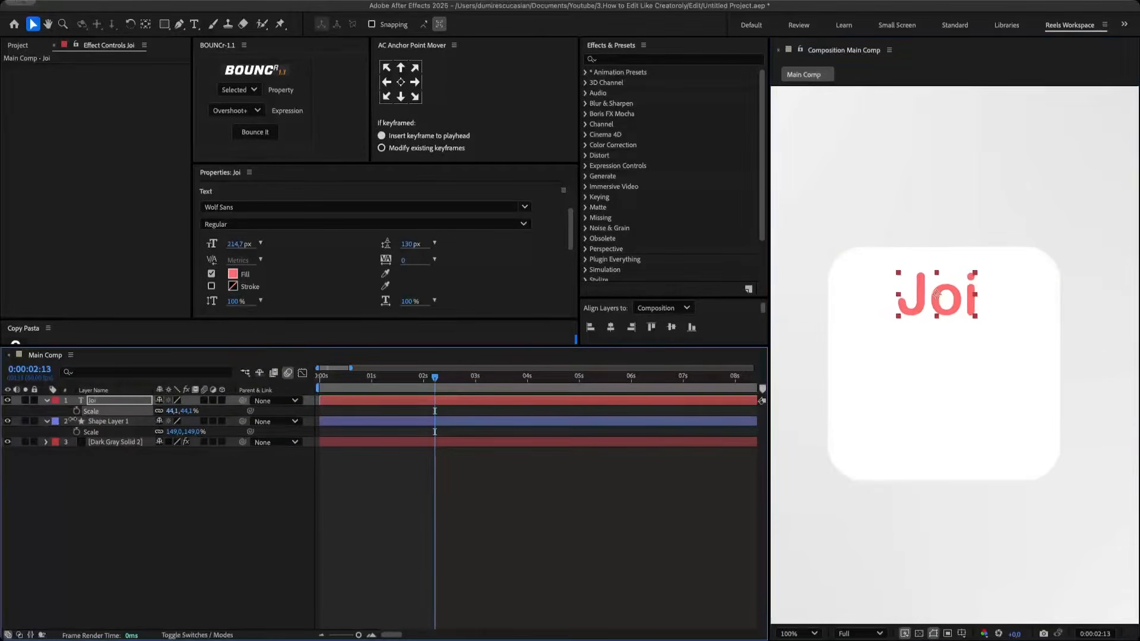
- Draw a red circle with the Ellipse tool directly below the white card
click(164, 24)
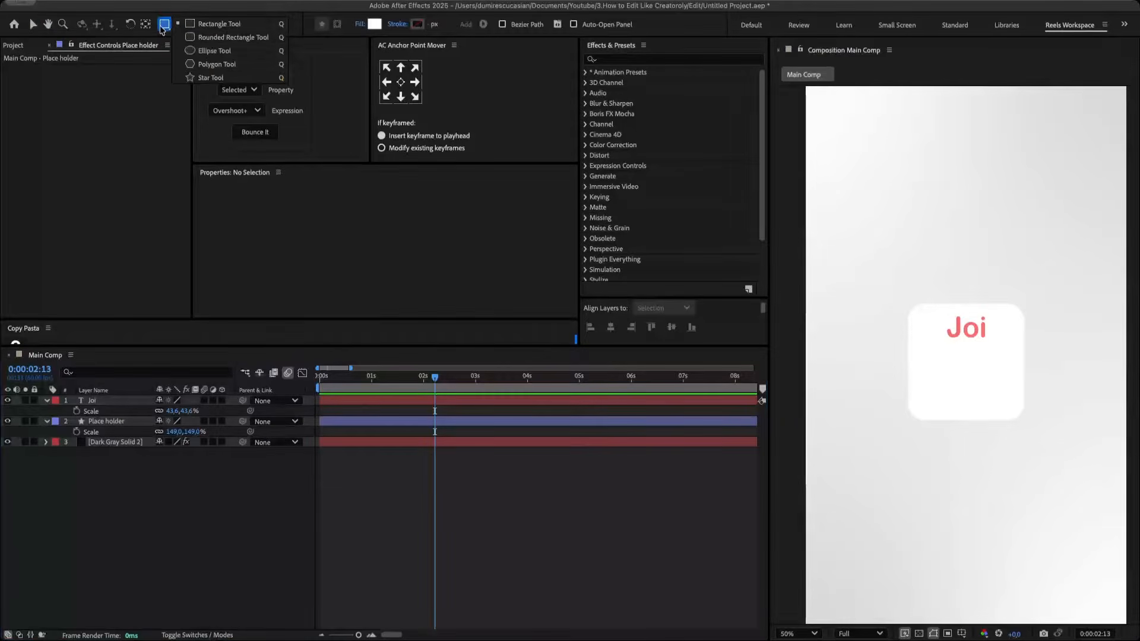
click(215, 51)
mouse_move(908, 419)
mouse_down()
mouse_move(1013, 527)
mouse_move(1053, 514)
mouse_up()
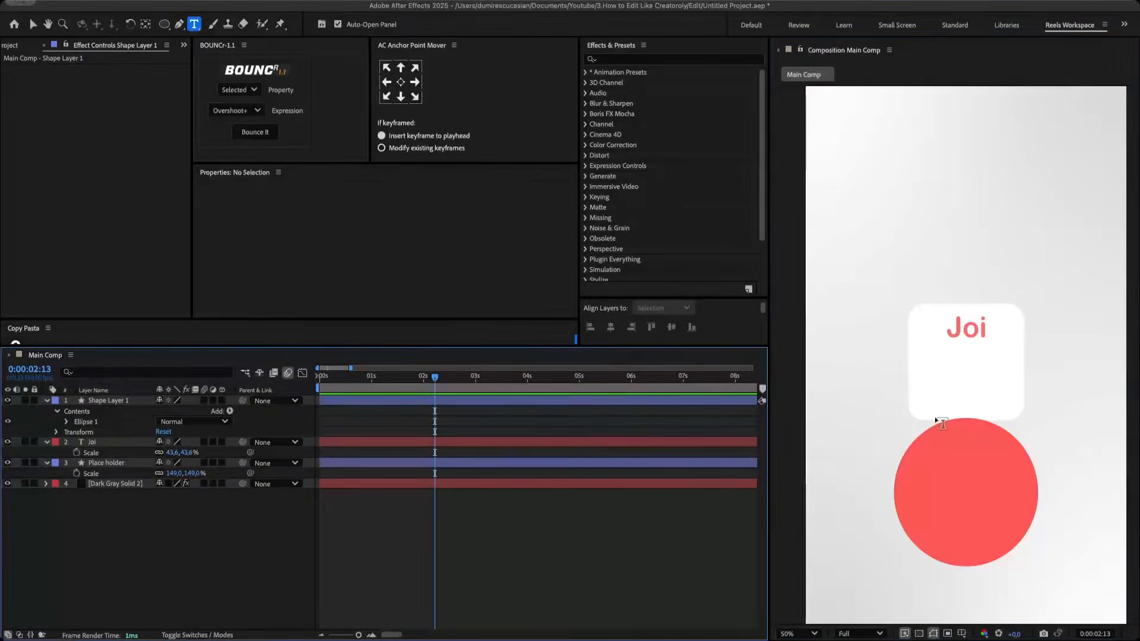
- Add a black text 6 scaled to 125% and center it on the card under Joi, just above the red circle
click(956, 413)
text(6)
key(super+a)
click(234, 274)
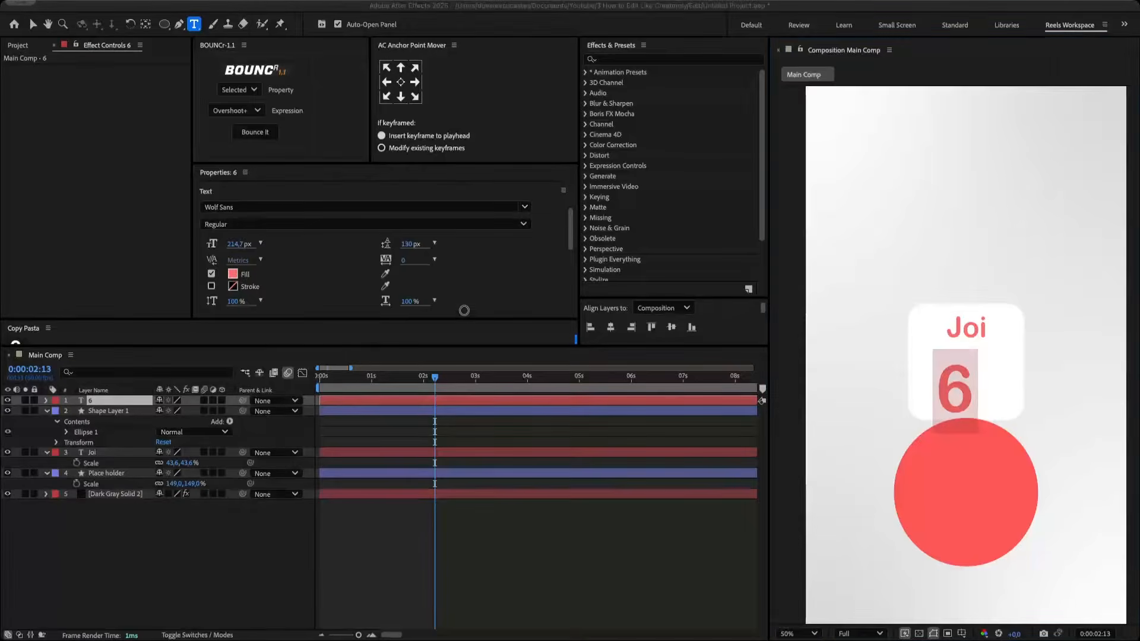
drag(465, 311, 366, 509)
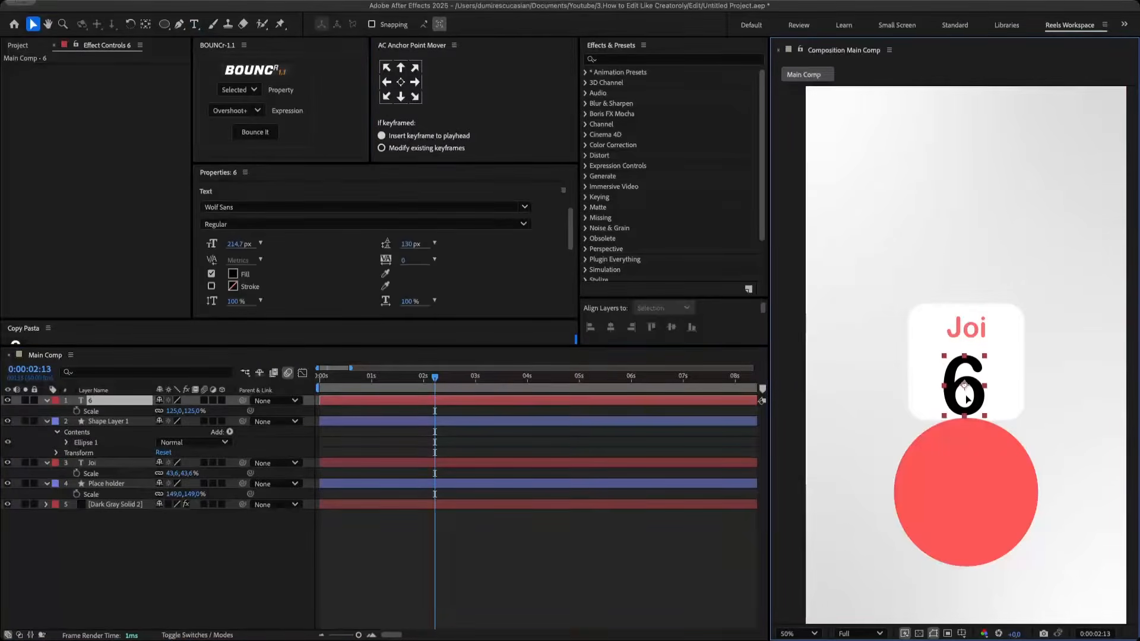
drag(967, 398, 968, 405)
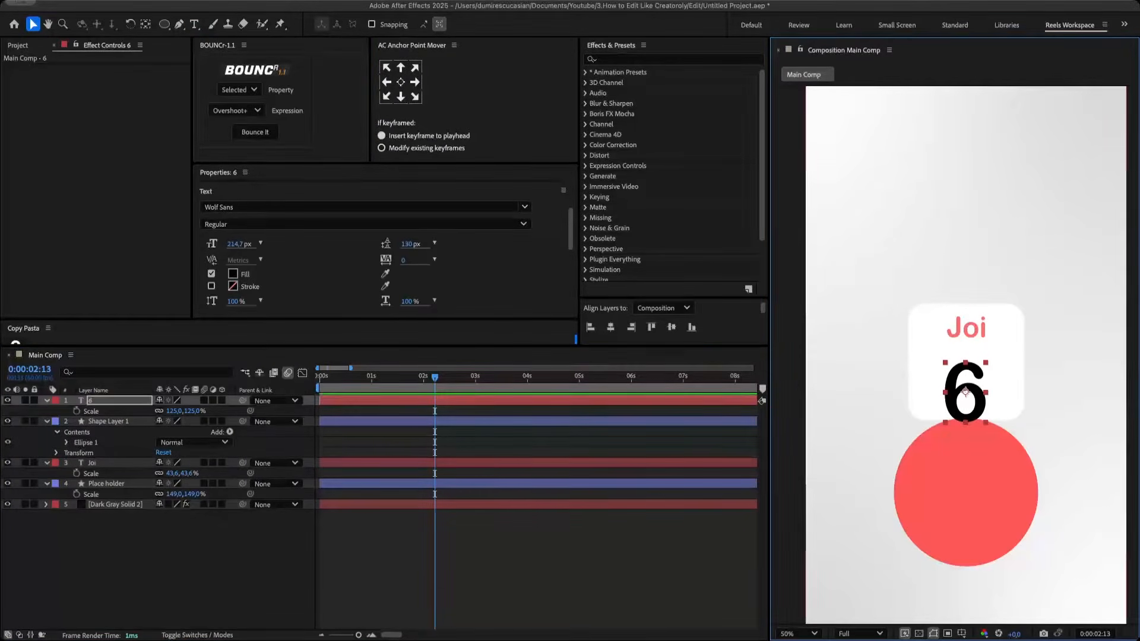
- Duplicate the 6, change the copy to 7, and place it beside the 6 along the circle, rotated about 30°
click(106, 401)
key(super+d)
double_click(972, 390)
key(super+a)
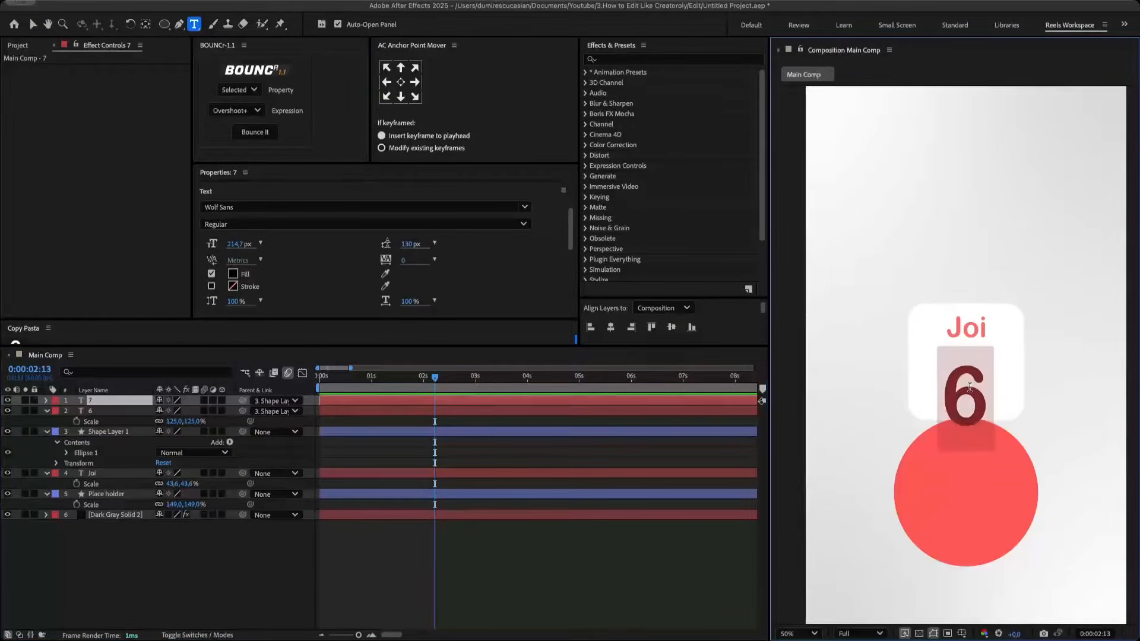
text(7)
click(106, 402)
key(v)
drag(967, 392, 1016, 408)
key(r)
drag(170, 411, 368, 432)
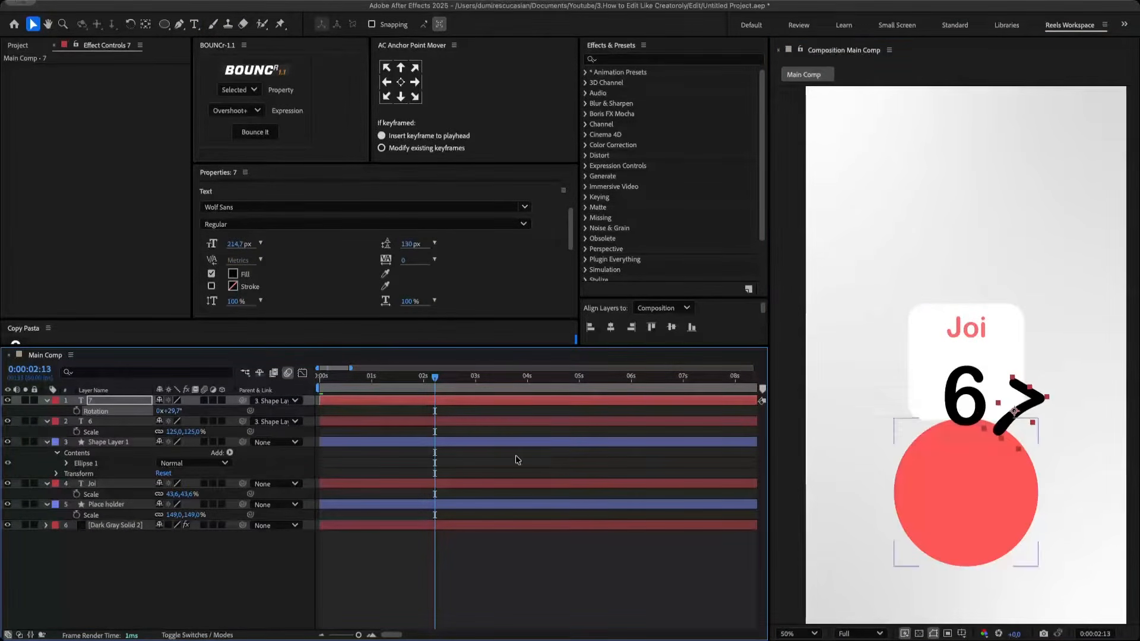
- Duplicate the 7, change the copy to 8, and place it further along the circle's edge, rotated about 72°
key(super+d)
double_click(1027, 415)
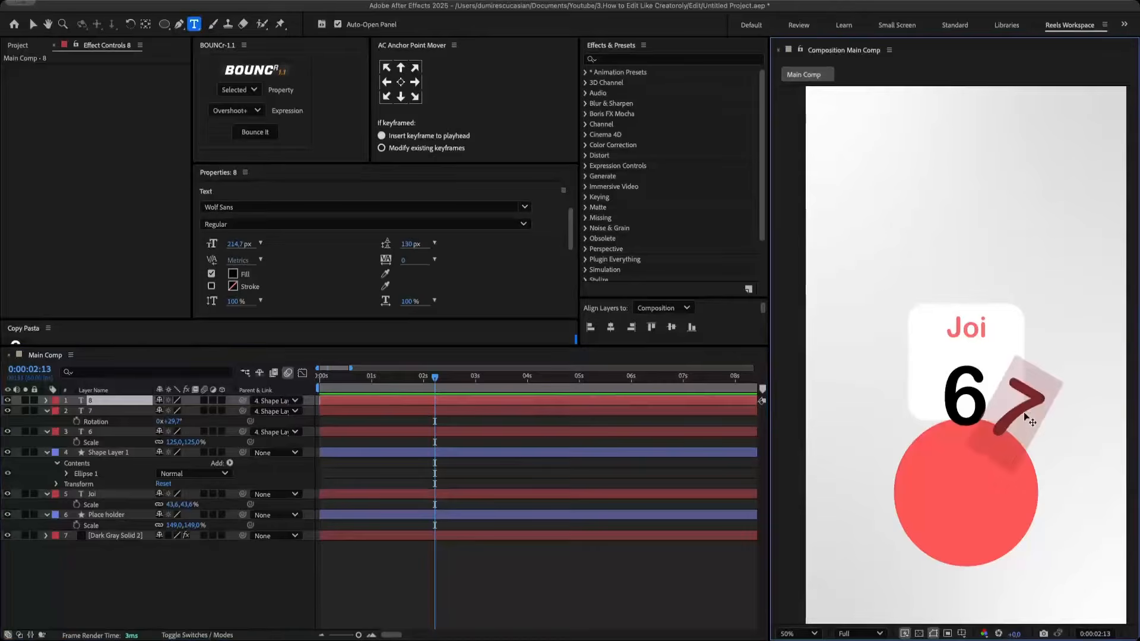
text(8)
key(Escape)
drag(1023, 415, 1044, 455)
key(r)
drag(170, 411, 194, 412)
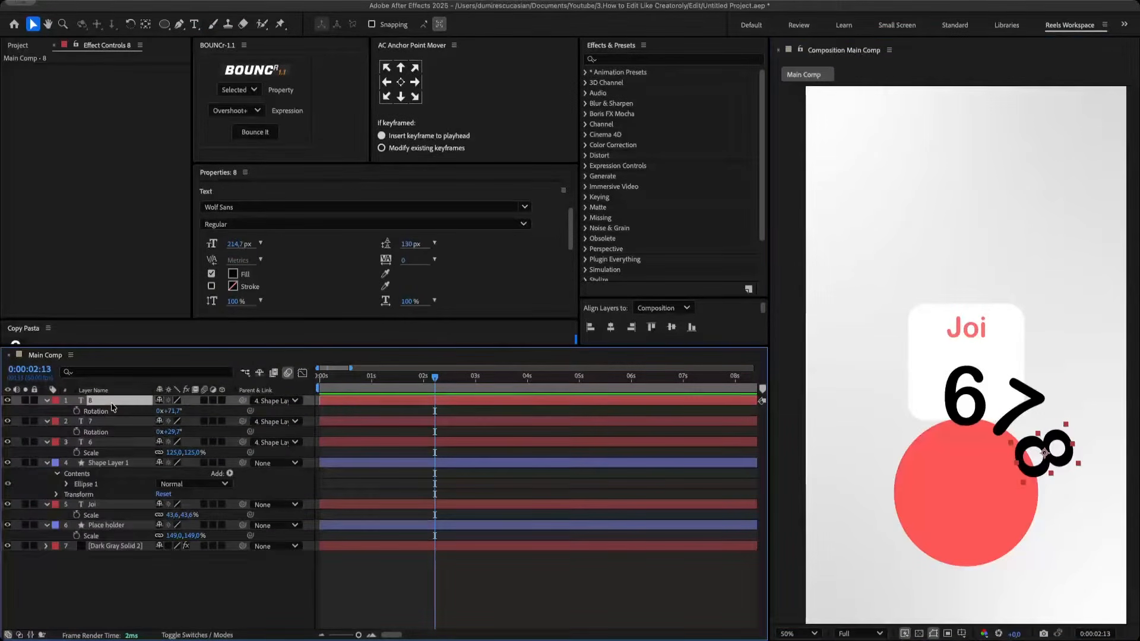
- Duplicate the 8, change the copy to 9, and place it on the circle's right side, rotated about 91°
key(ctrl+d)
double_click(1051, 454)
text(9)
key(Escape)
drag(1052, 454, 1050, 509)
key(r)
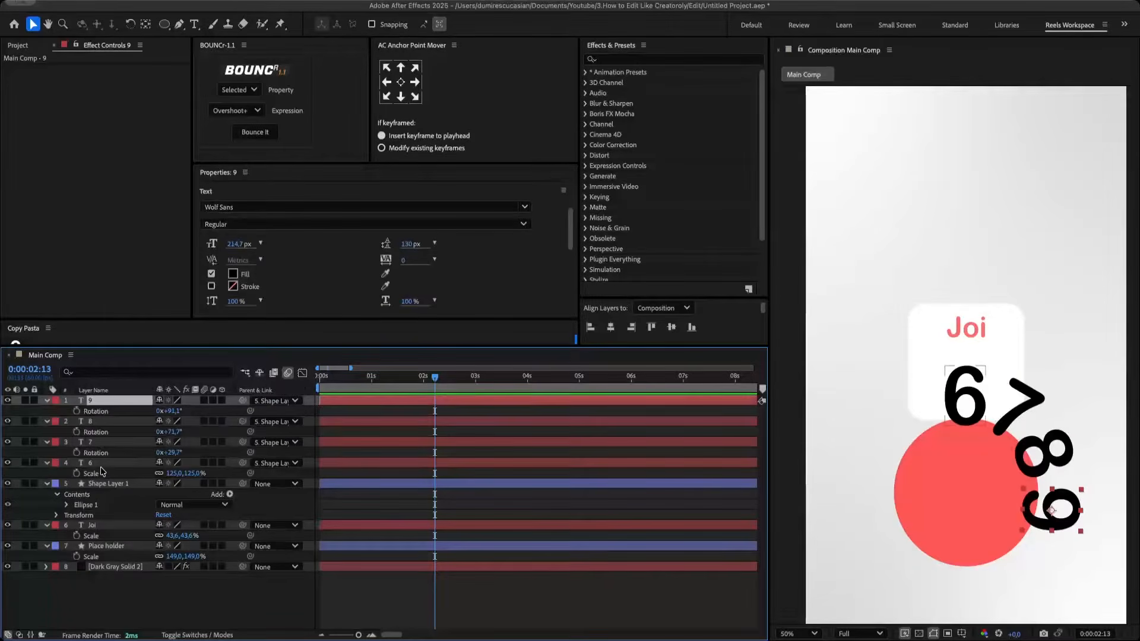
- Set the Place holder layer as track matte for the 6, 7, 8 and 9 text layers
shift+click(101, 463)
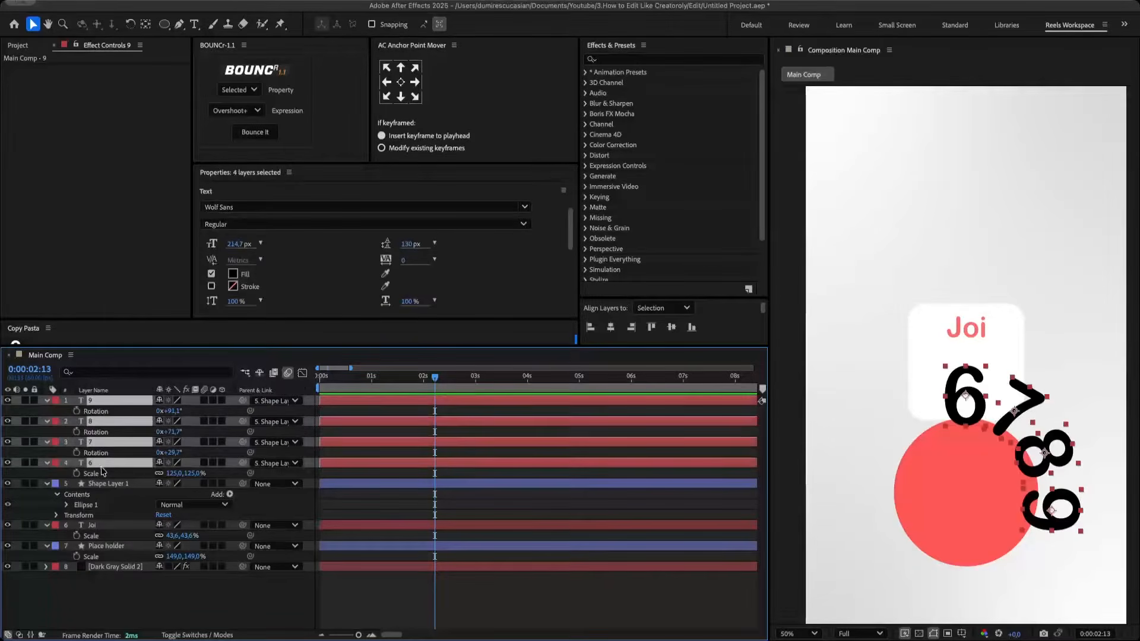
click(182, 635)
drag(213, 401, 104, 546)
- Duplicate the Place holder layer and make the copy visible
click(104, 546)
key(ctrl+d)
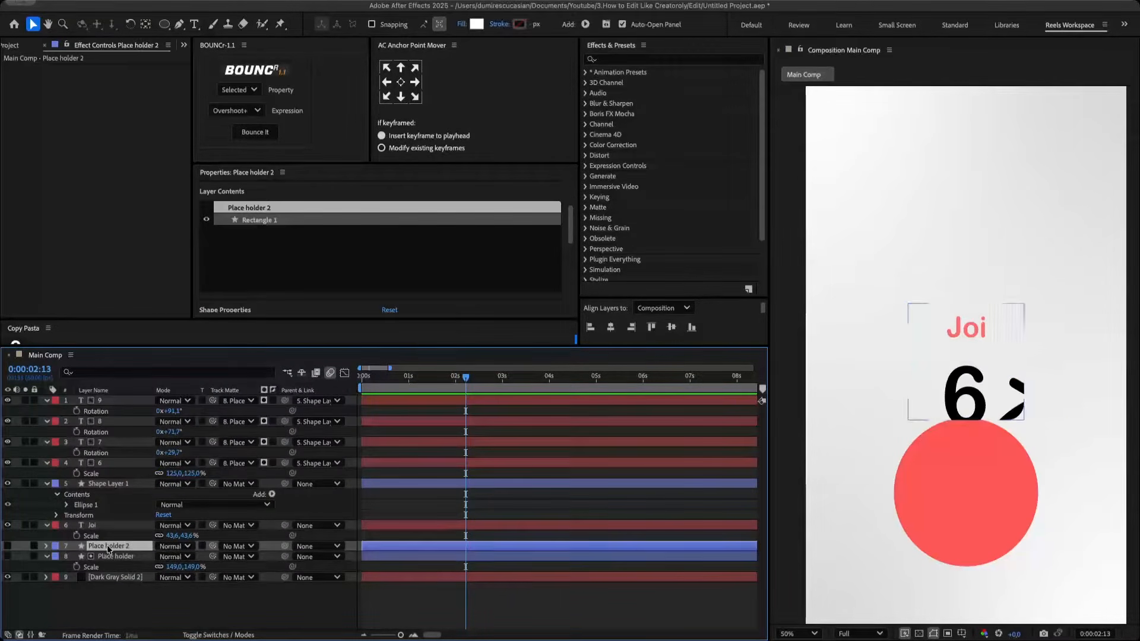
click(8, 547)
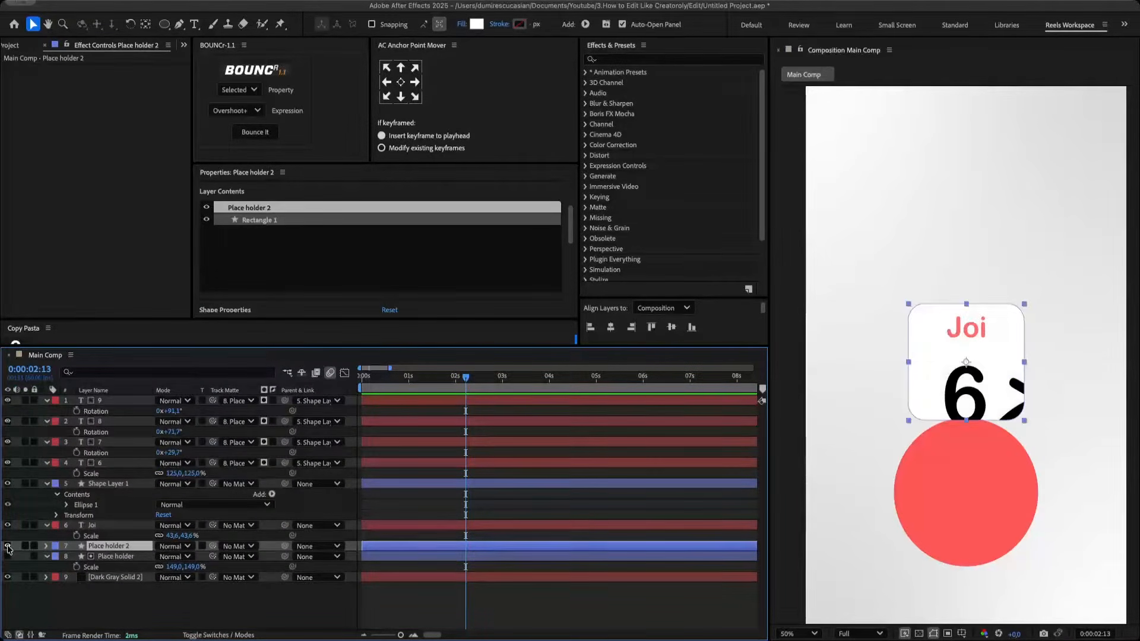
- Rename the original Place holder layer Track matte and parent it to Place holder 2
click(116, 556)
key(Return)
text(TR)
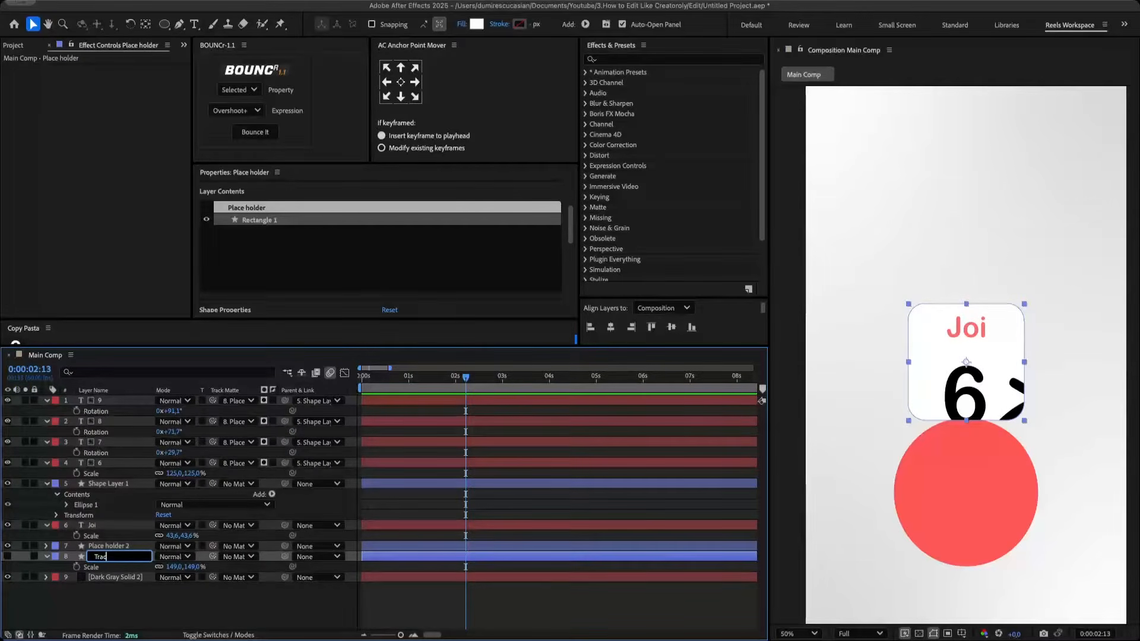
key(Return)
drag(153, 556, 128, 547)
- Try rotating the circle layer to test how the parented numbers turn through the card
click(118, 484)
key(r)
drag(174, 495, 122, 510)
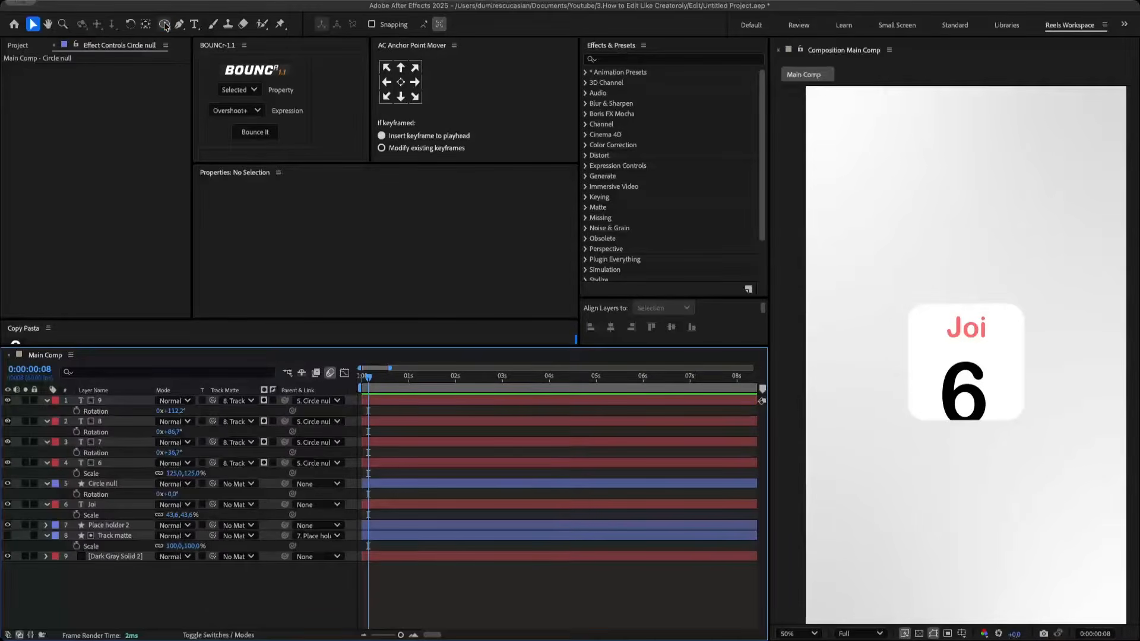
- Draw a large circle around the card with the Ellipse tool and center it horizontally and vertically in the composition
click(166, 27)
click(211, 53)
drag(868, 257, 1078, 473)
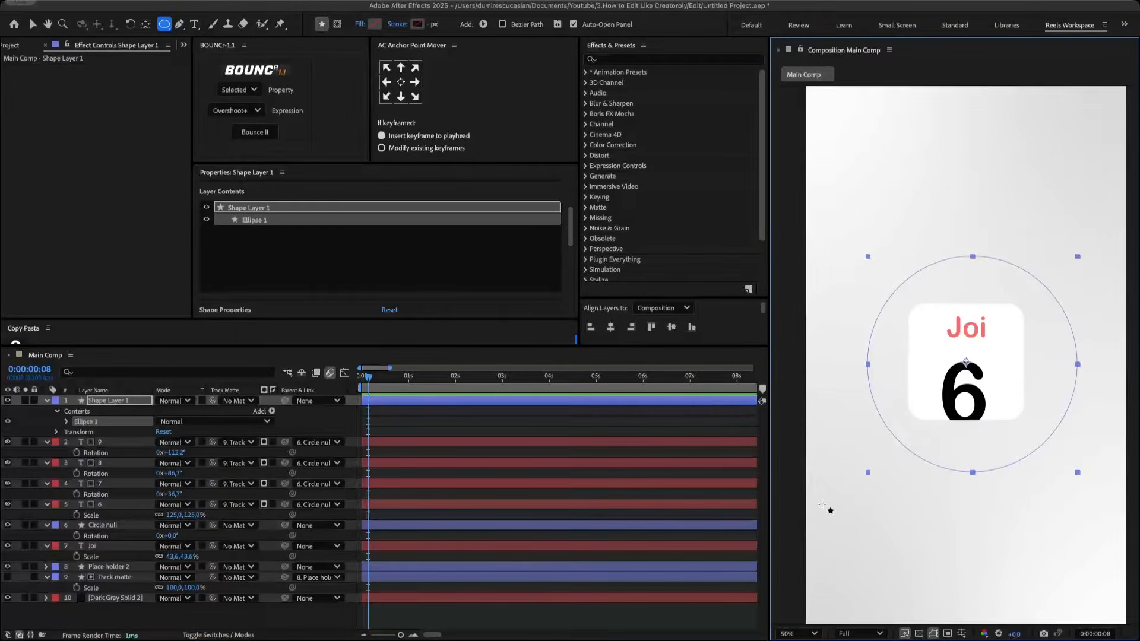
click(611, 327)
click(671, 327)
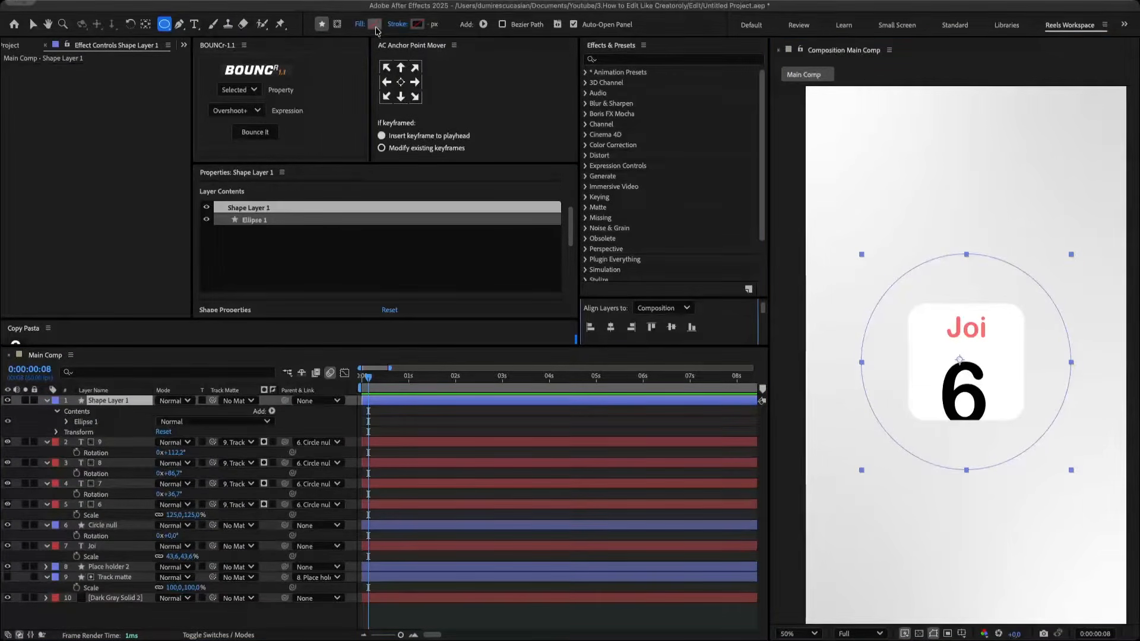
- Give the large circle a red fill and place its layer directly above the Dark Gray Solid 2 background
click(374, 24)
click(693, 263)
drag(107, 401, 129, 582)
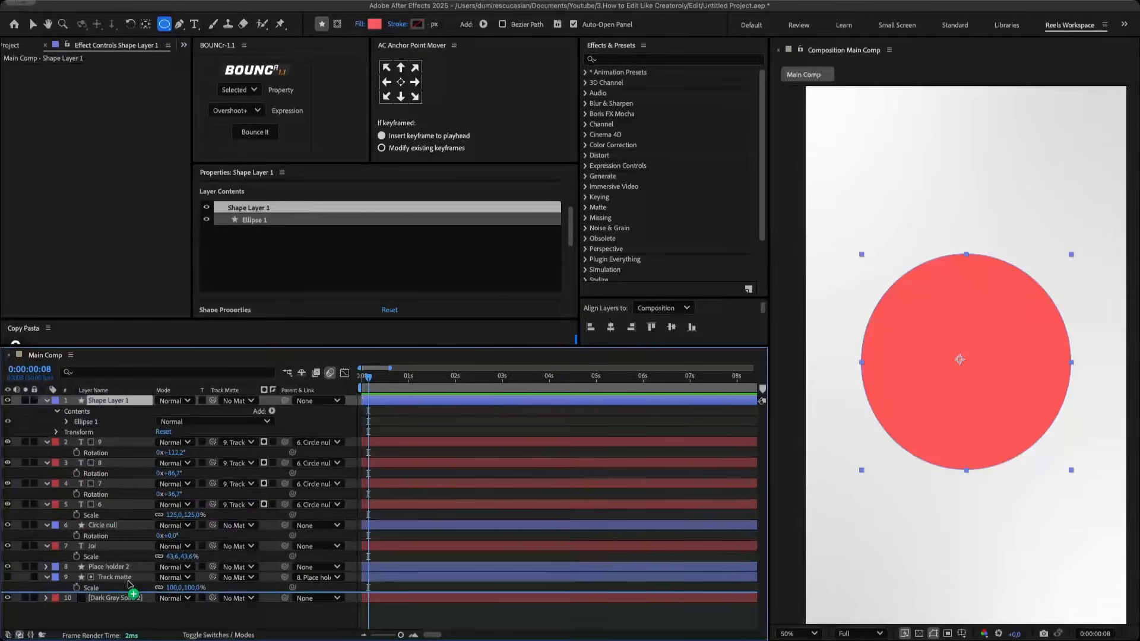
drag(130, 583, 169, 567)
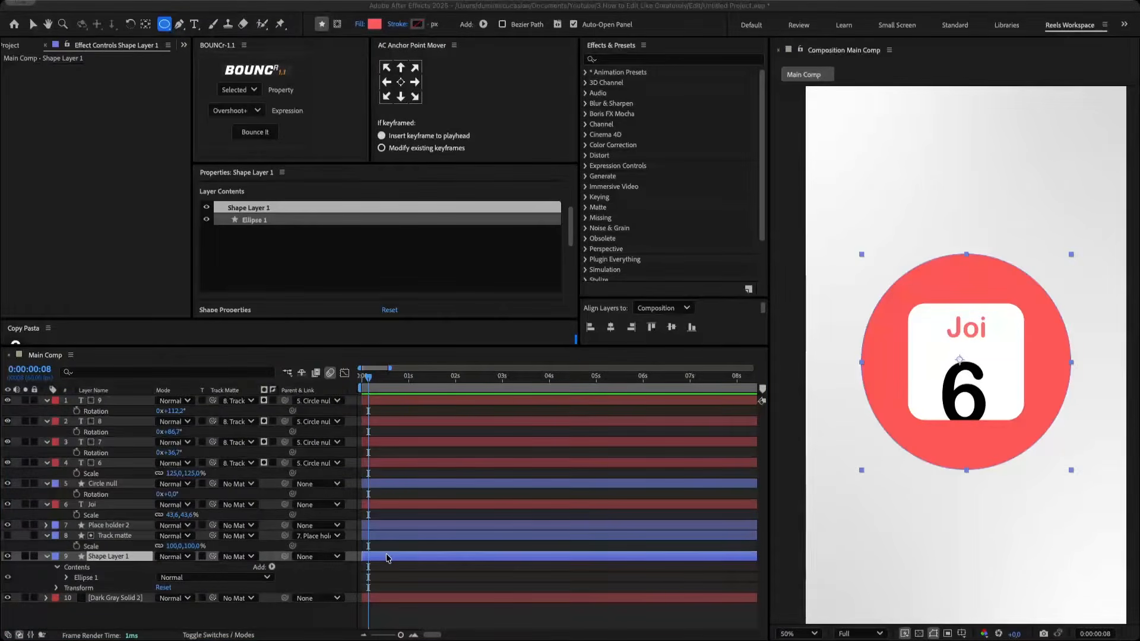
click(389, 558)
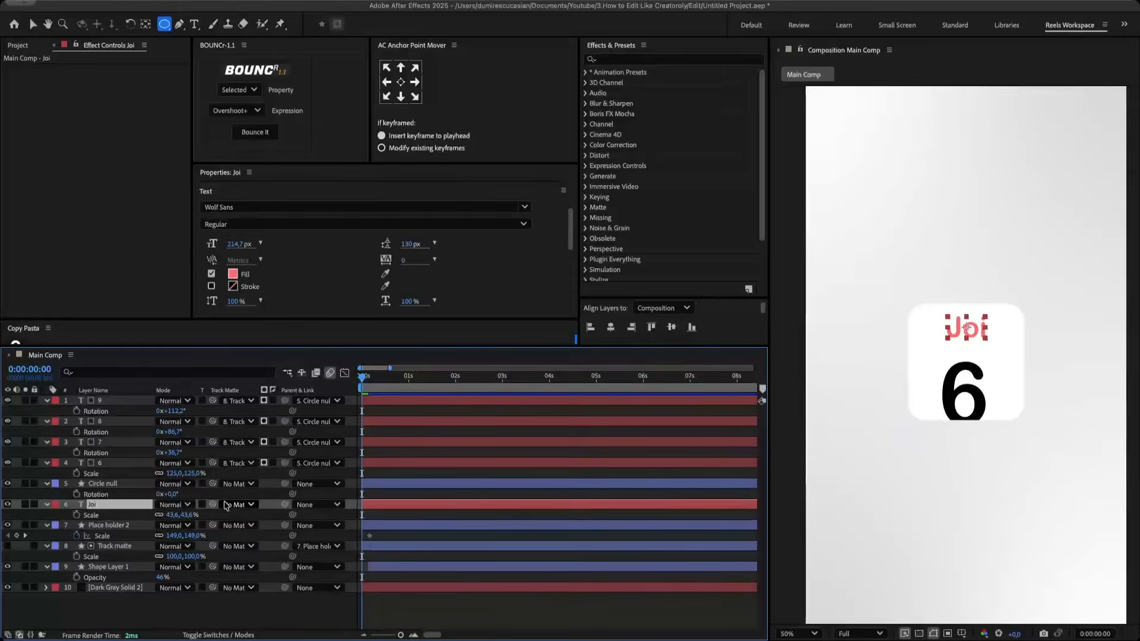
- Set Track matte as the Joi text's matte and keyframe Place holder 2's scale from 55% to 149%
drag(216, 507, 134, 547)
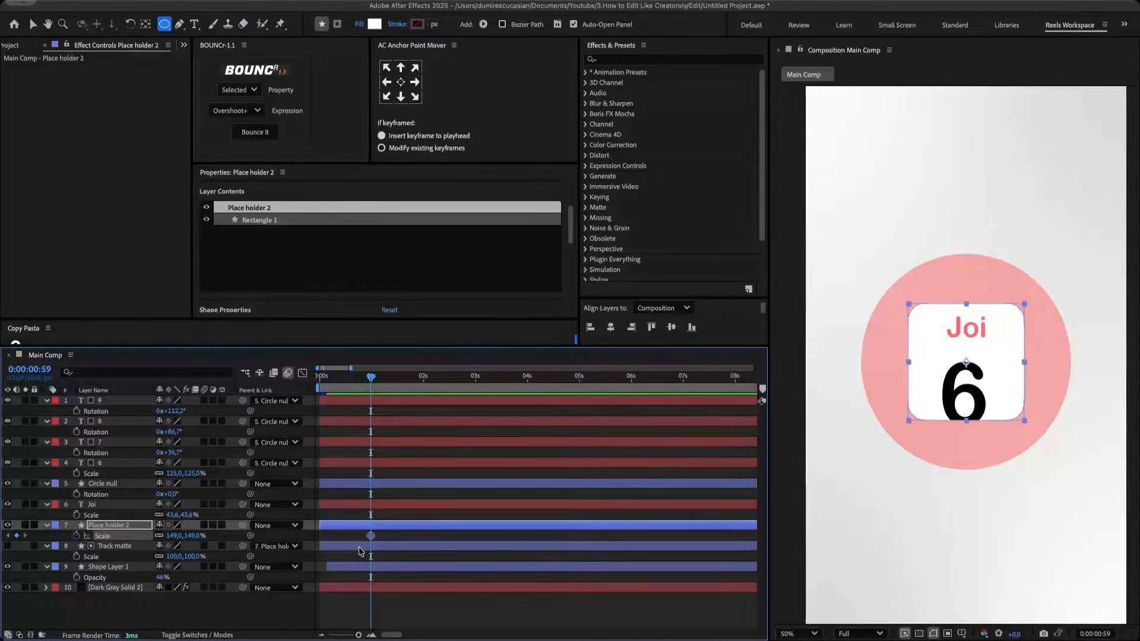
drag(211, 545, 212, 547)
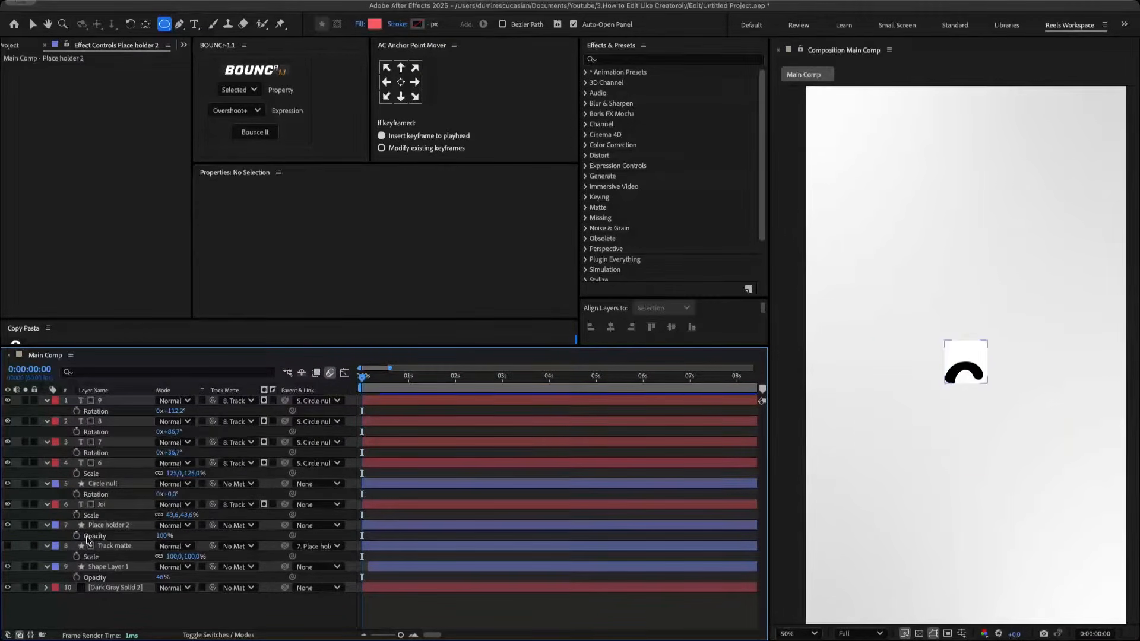
- Keyframe Place holder 2's opacity from 0% to 100% and apply the Overshoot+ bounce to its scale keyframes
click(77, 536)
key(u)
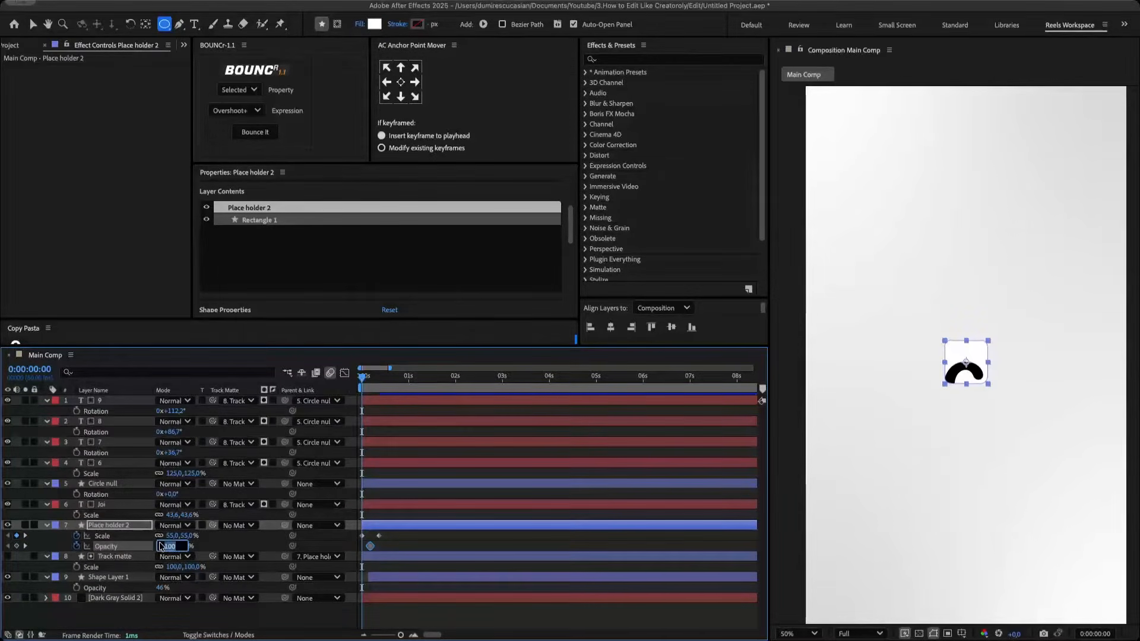
key(Return)
key(space)
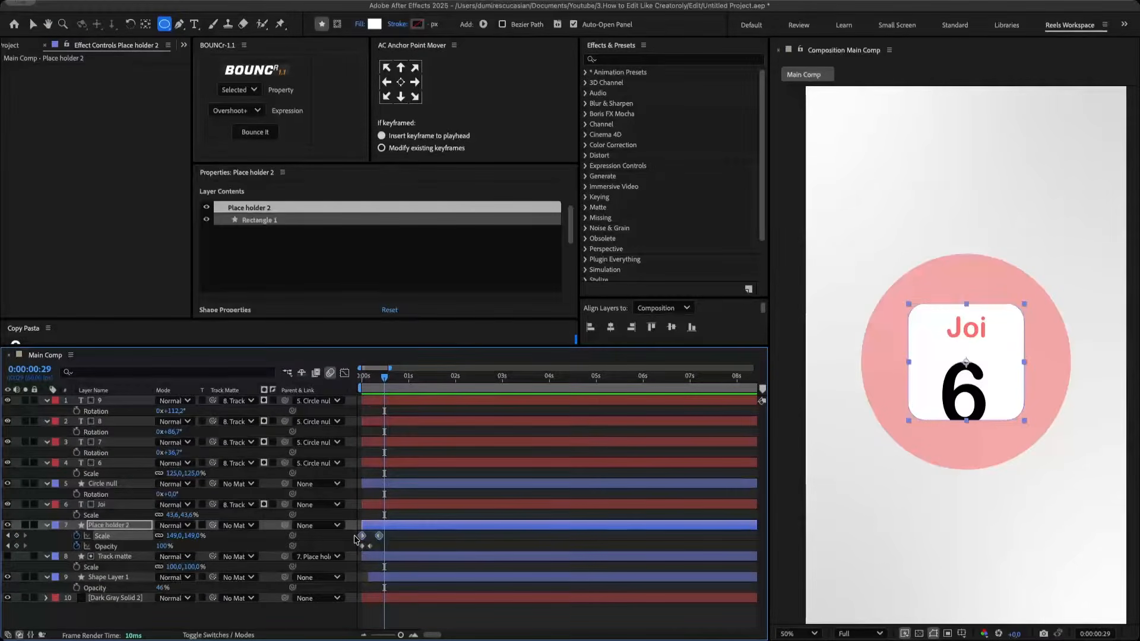
click(256, 132)
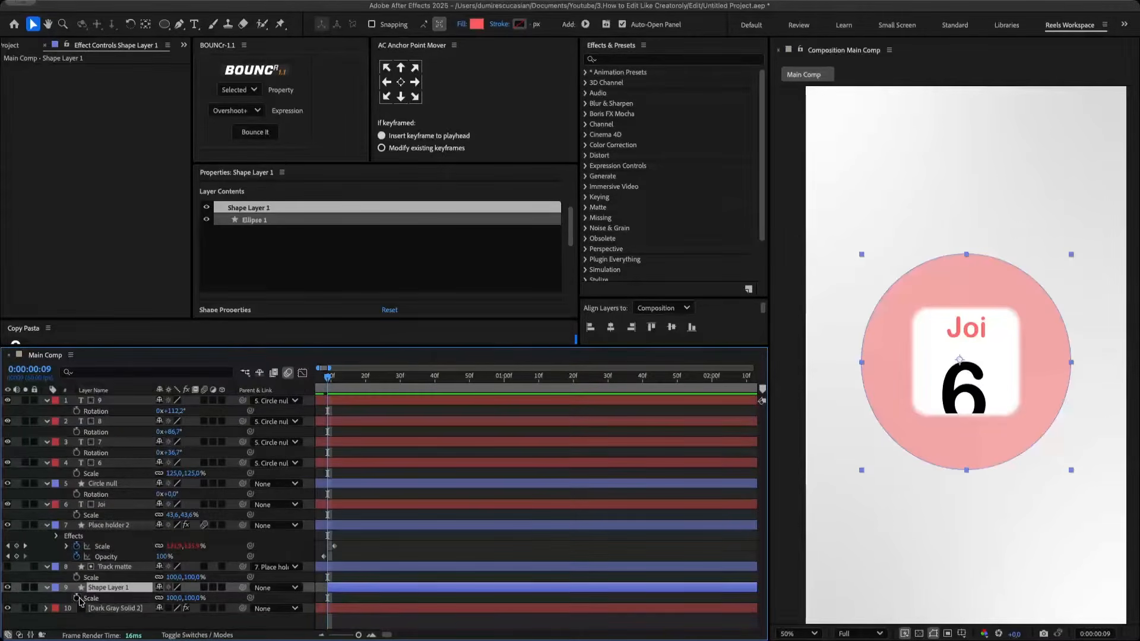
- Keyframe the large red circle's scale at frame 9, starting at 44%
click(76, 598)
drag(181, 600, 141, 601)
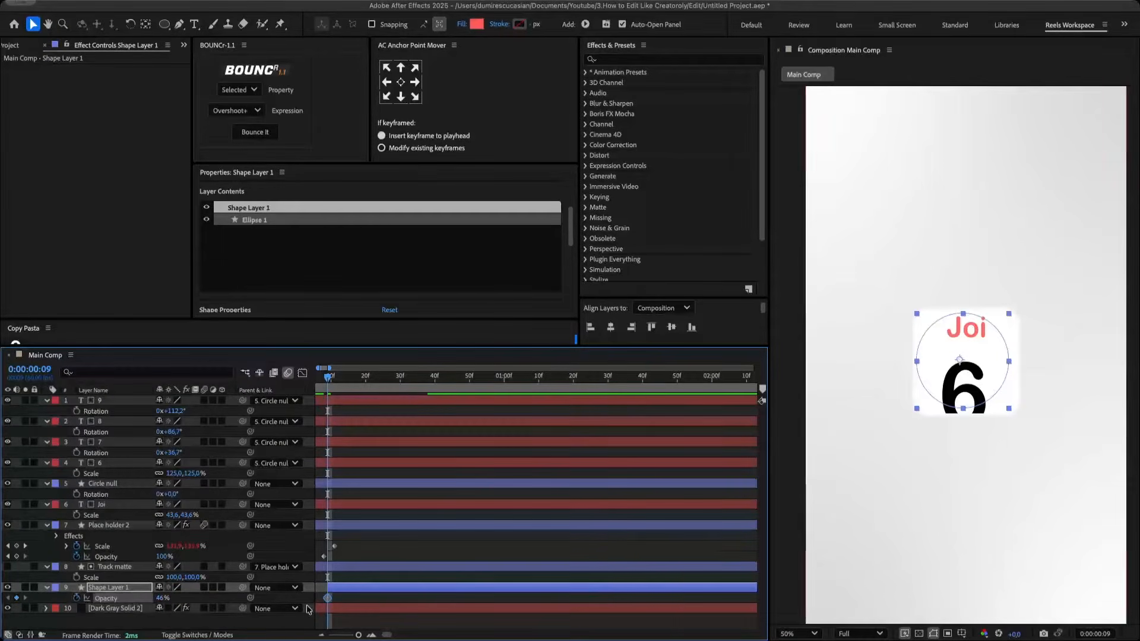
- Keyframe the large red circle's opacity to fade from 46% to 0% as it grows, and ease its scale keyframes
drag(343, 381, 413, 389)
key(u)
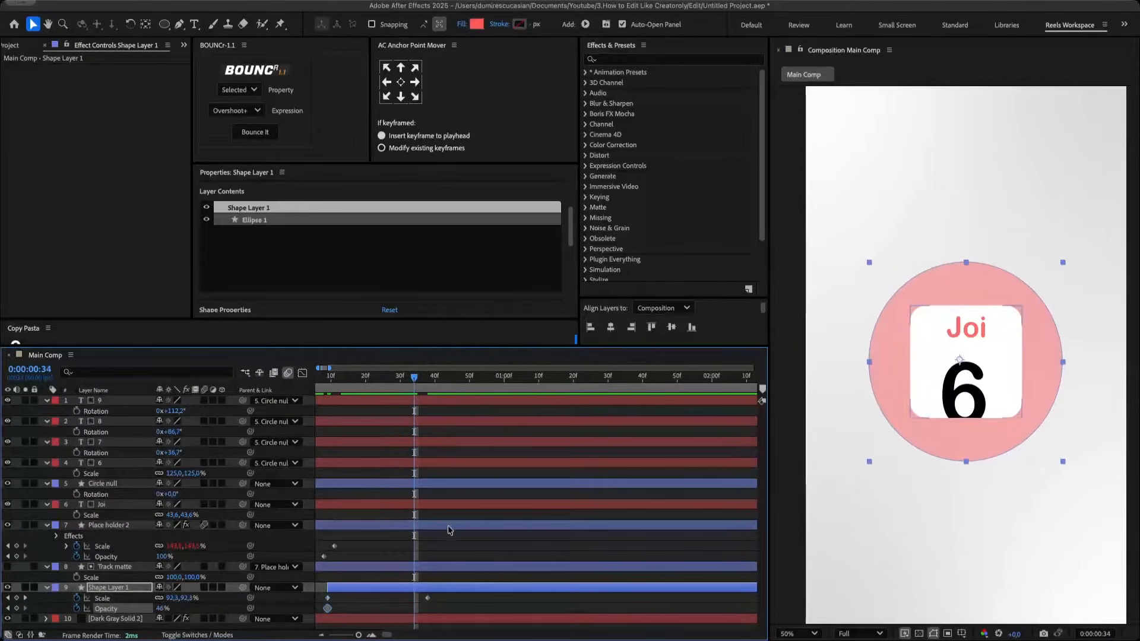
click(428, 379)
key(Return)
drag(446, 602, 324, 596)
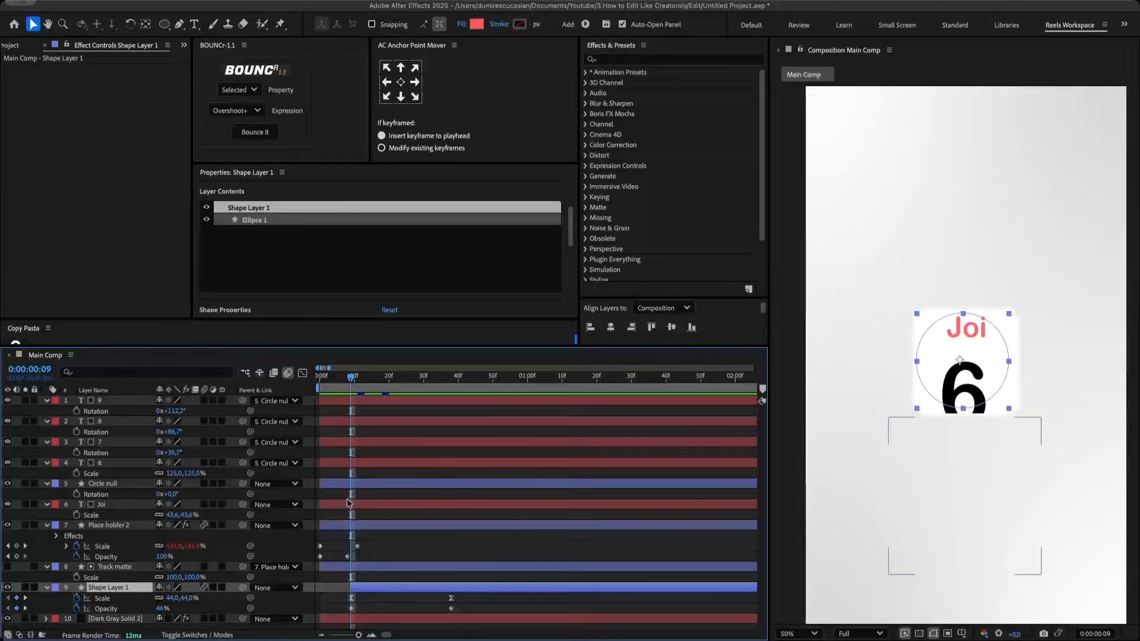
- Keyframe the Joi text's scale from 0% at frame 9 up to 43.6% and apply the Overshoot+ bounce
click(351, 505)
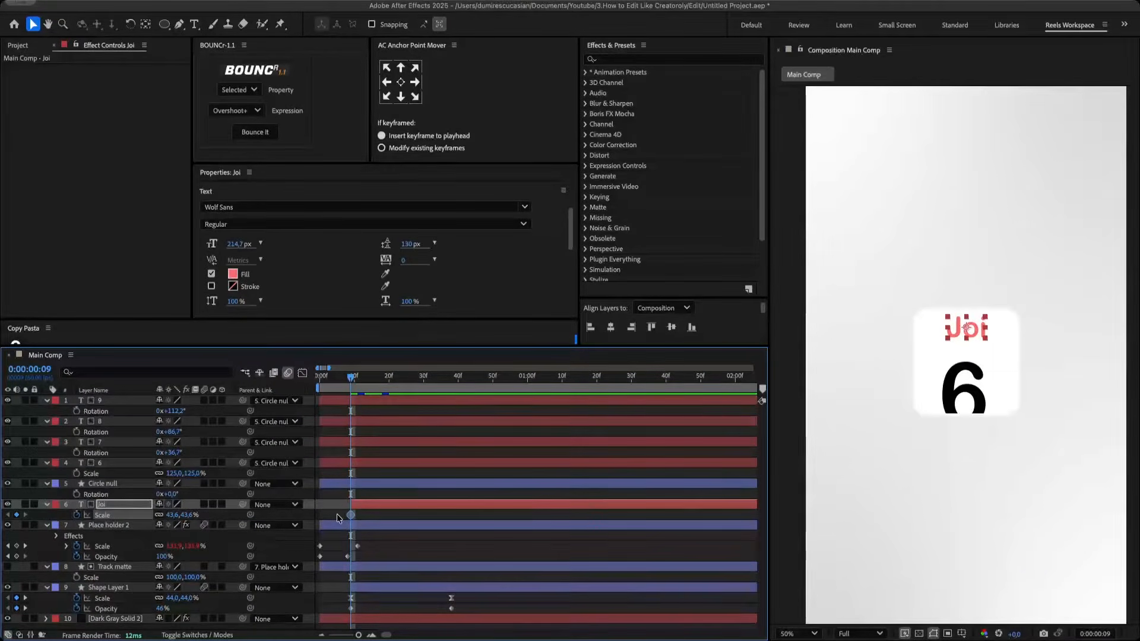
drag(351, 512, 375, 512)
key(Return)
click(256, 132)
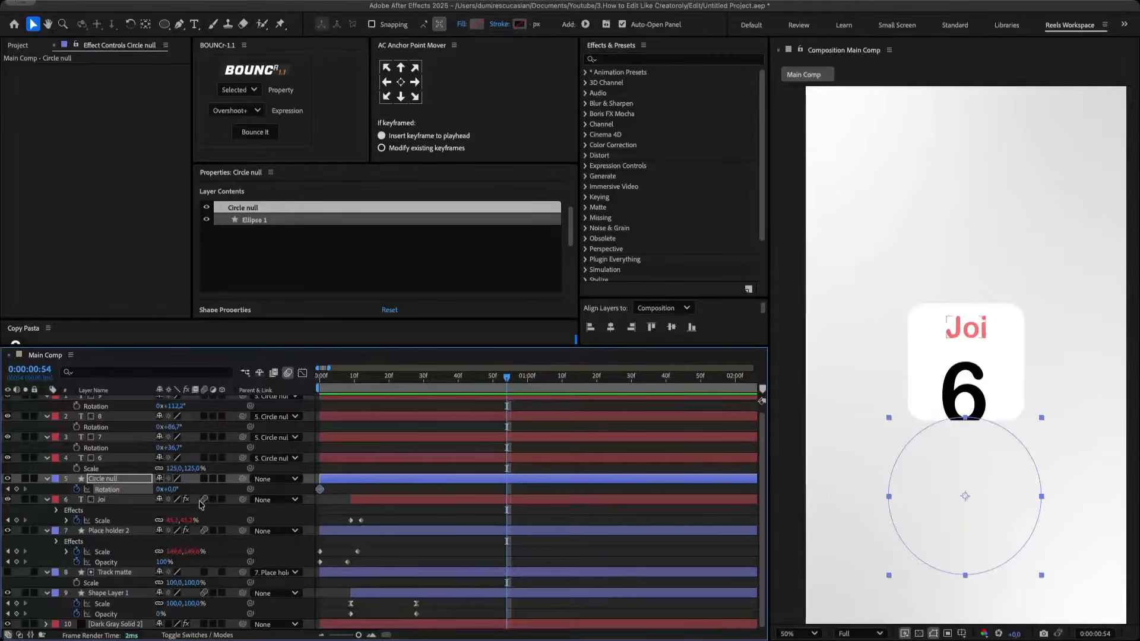
- Keyframe the Circle null's rotation from 0° to -115° and ease both keyframes
drag(168, 490, 114, 497)
drag(521, 493, 304, 482)
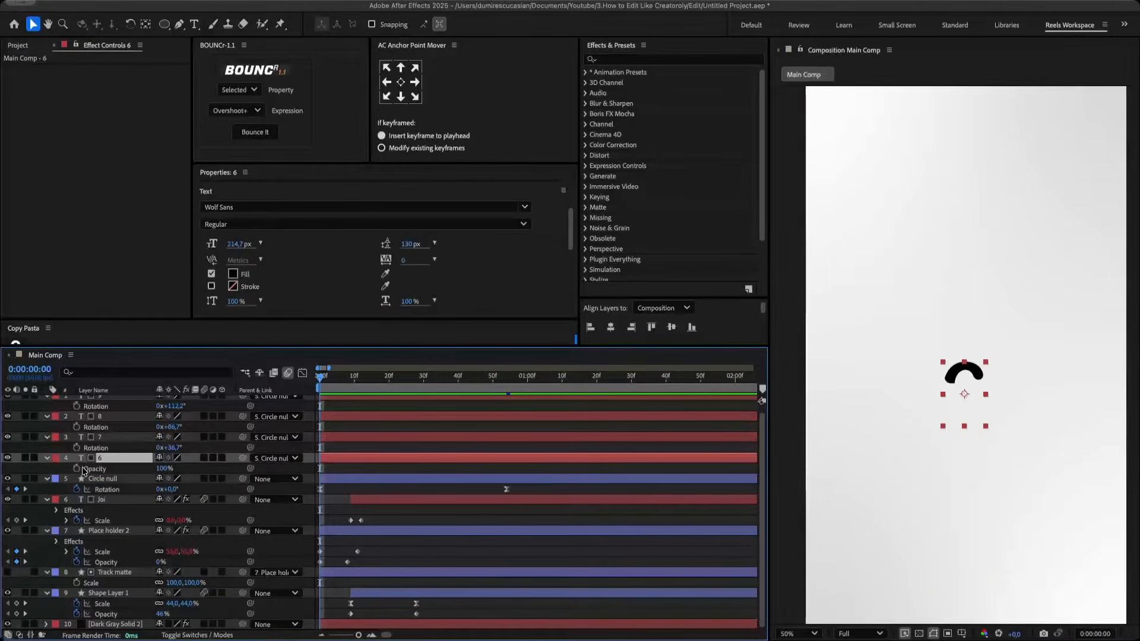
- Fade in the 6 with opacity keyframes reaching 100% at about frame 9, and preview the animation
click(78, 469)
drag(319, 469, 350, 469)
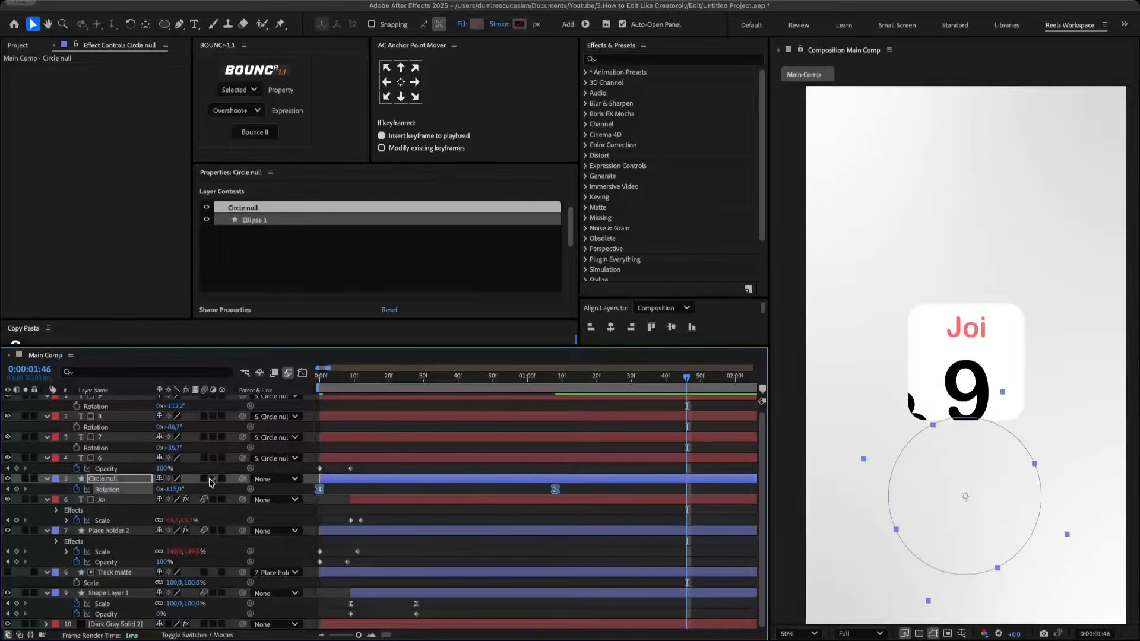
key(space)
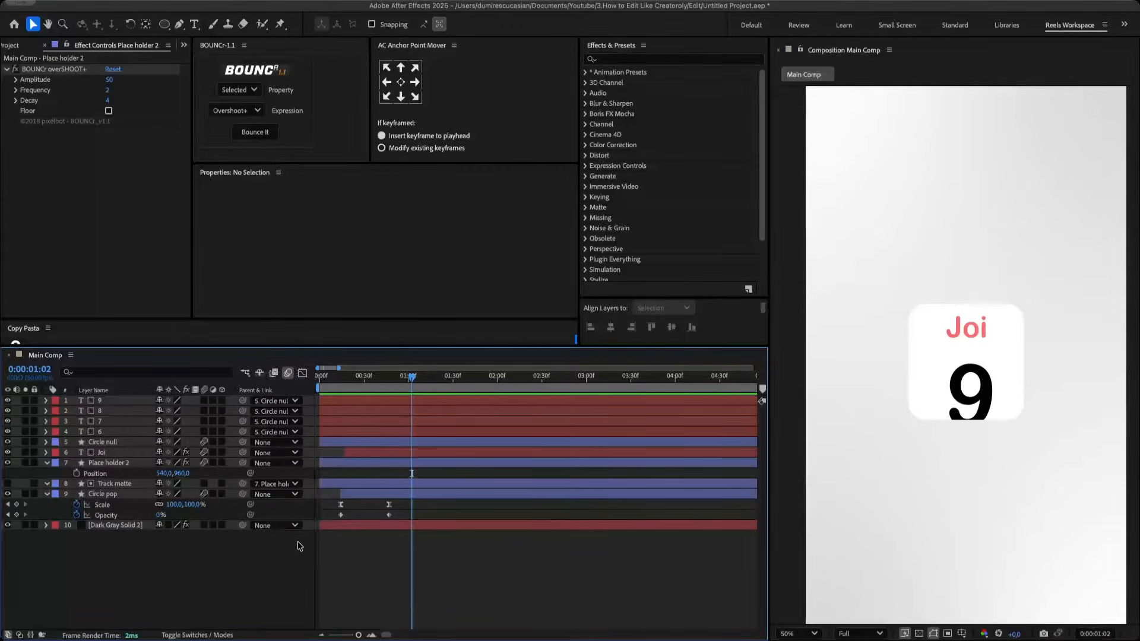
- Add a null object and make it and all the card layers, from the 9 down to Circle pop, 3D
key(alt+shift+super+y)
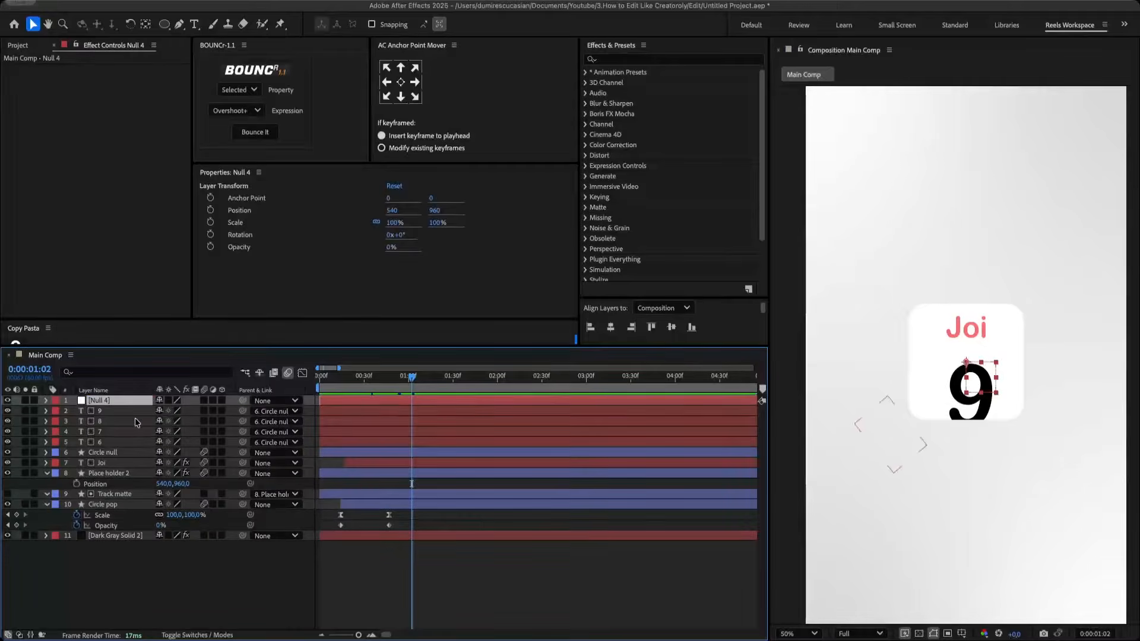
click(128, 411)
shift+click(126, 507)
click(221, 505)
click(221, 400)
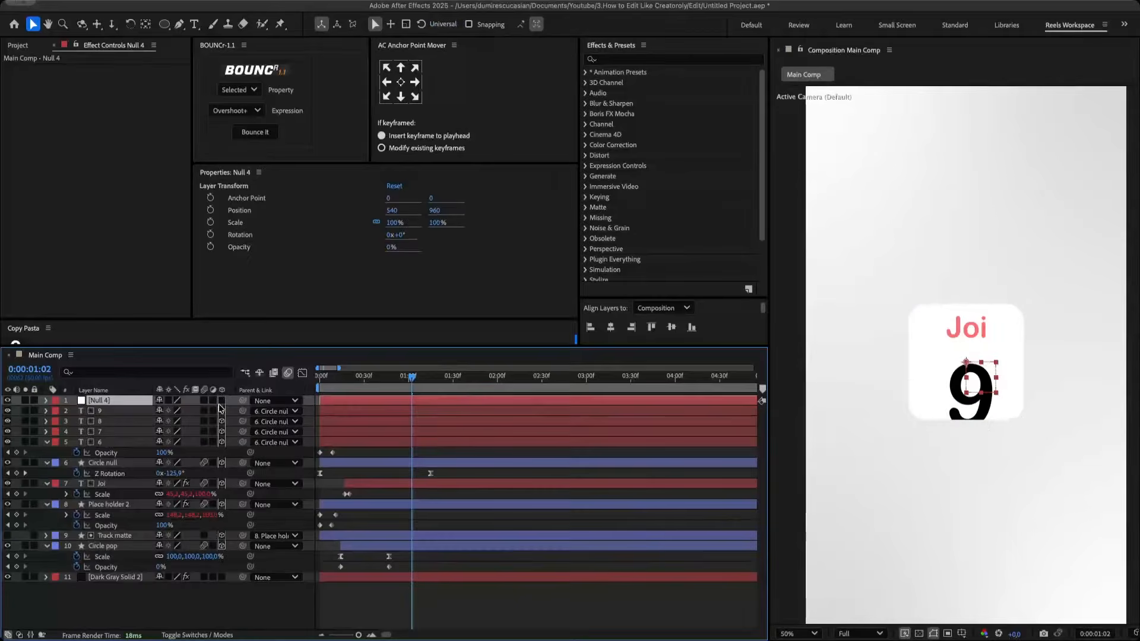
- Parent the Circle null, Joi, Place holder 2, Track matte and Circle pop layers to Null 4
drag(242, 463, 101, 404)
click(102, 484)
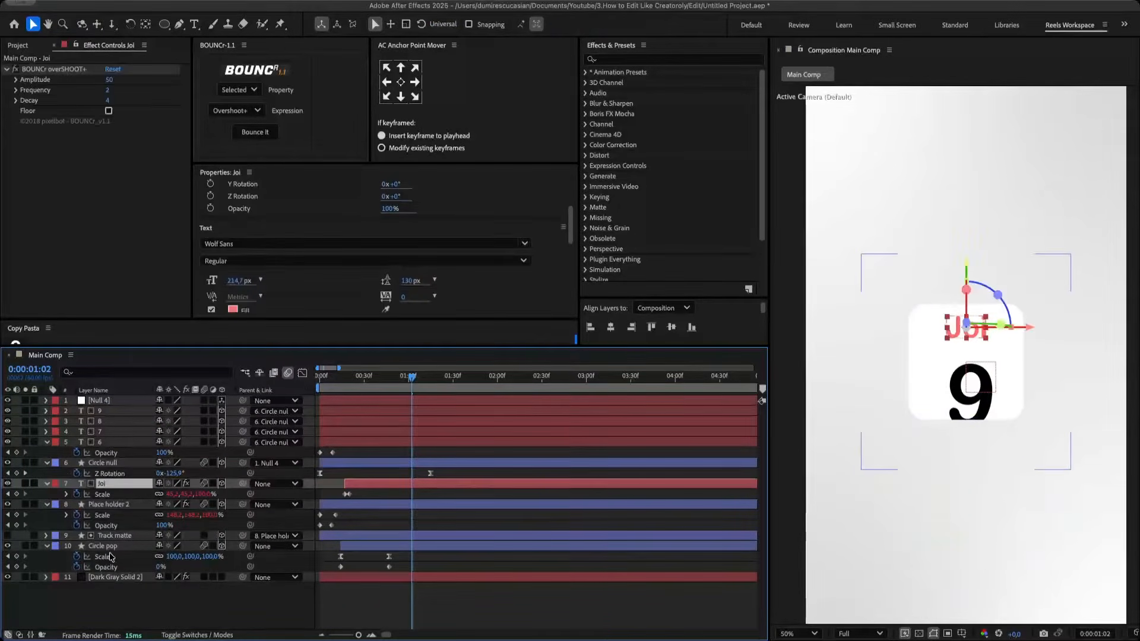
shift+click(113, 546)
drag(243, 546, 102, 403)
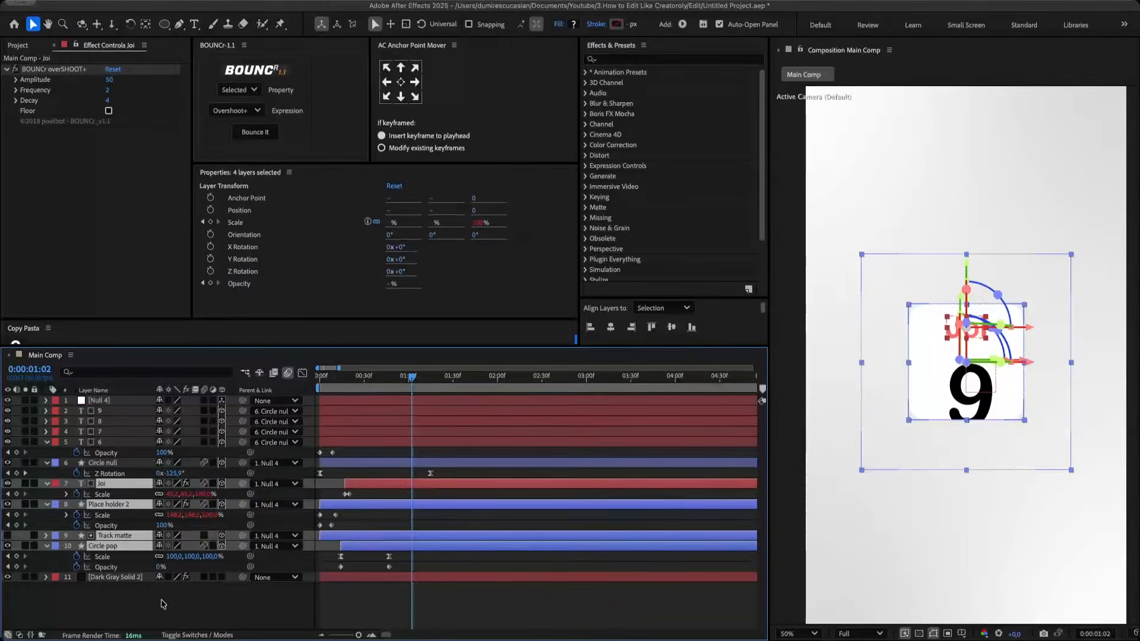
- Collapse the layer properties and give Null 4 and all the card layers a yellow label
click(163, 602)
key(u)
click(100, 401)
shift+click(96, 496)
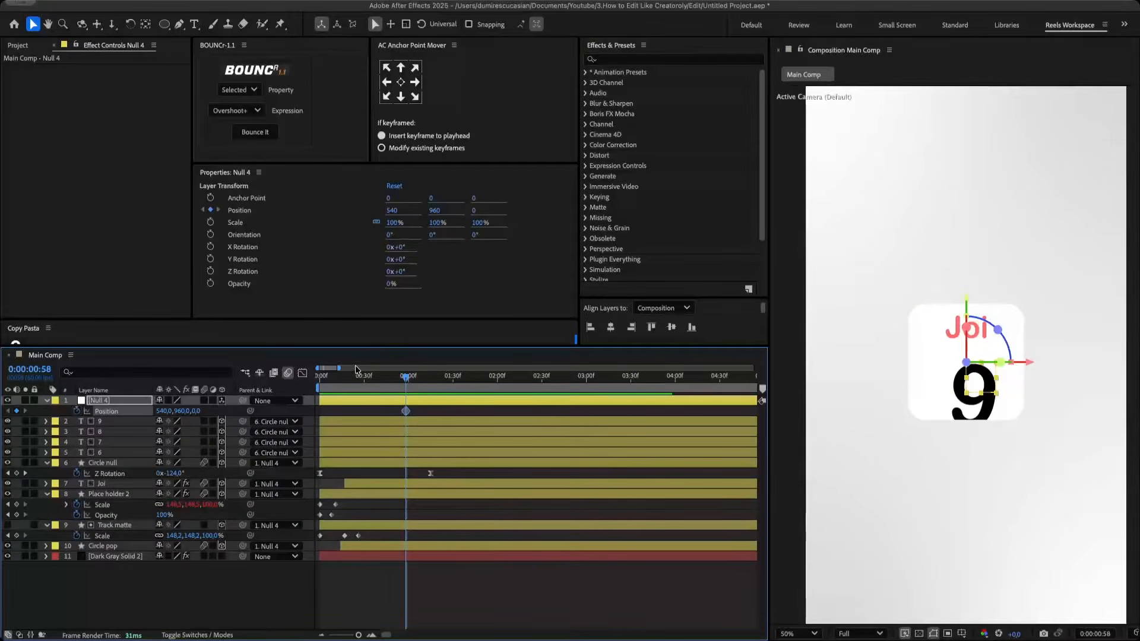
- Keyframe Null 4 from 0:00:00:58 to 0:00:01:33, ending at Y position 1029, X rotation -92.5° and Y rotation -23°
click(77, 422)
key(u)
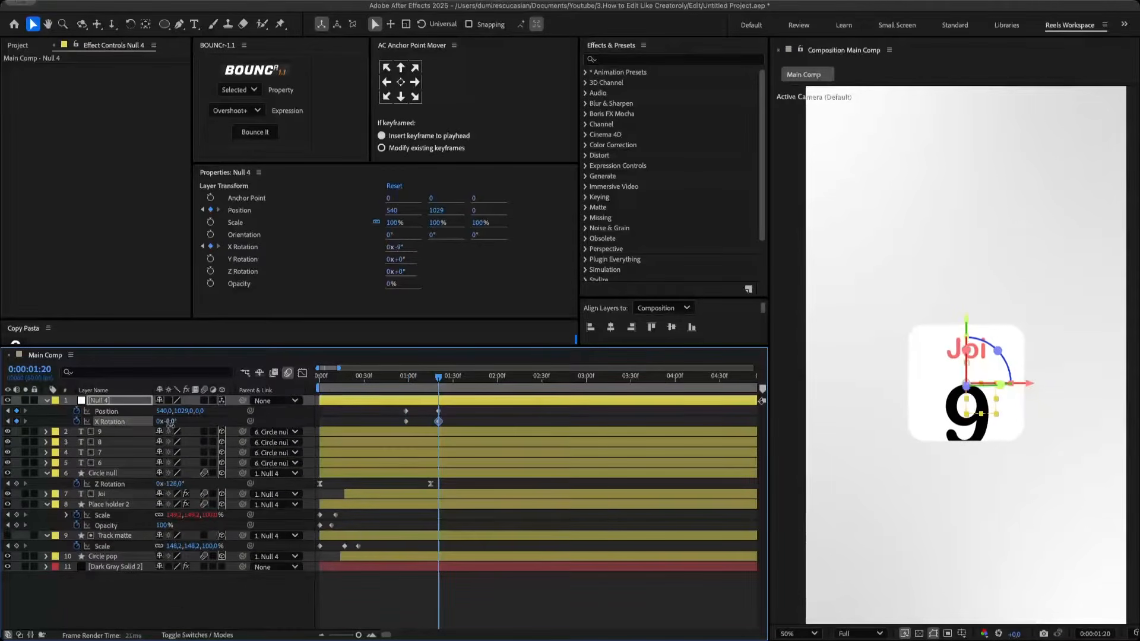
drag(133, 431, 127, 432)
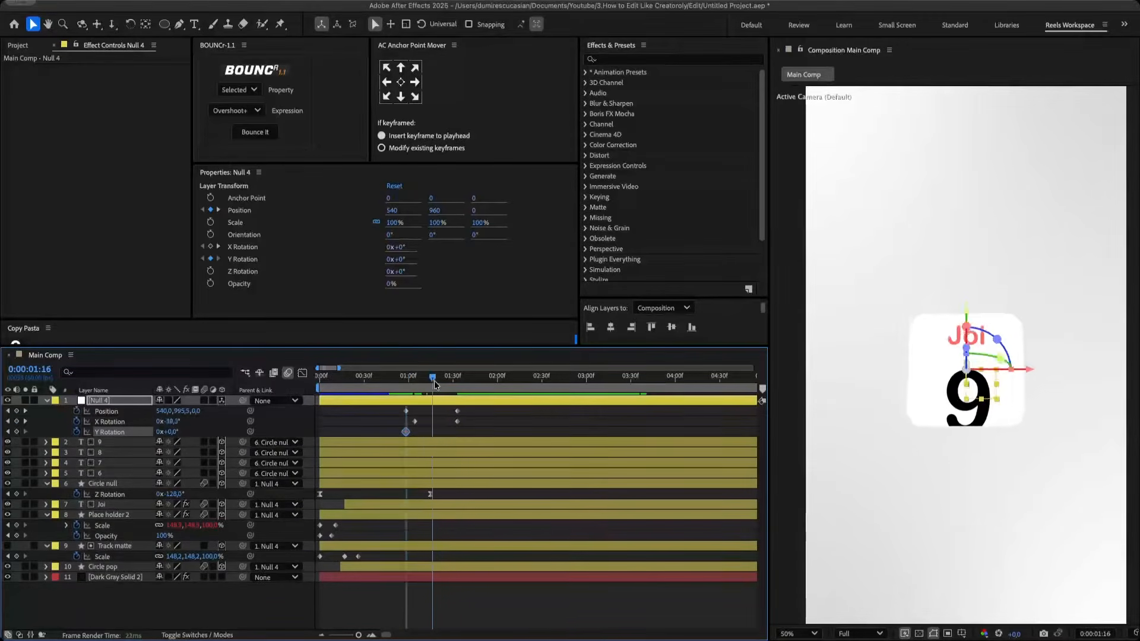
key(k)
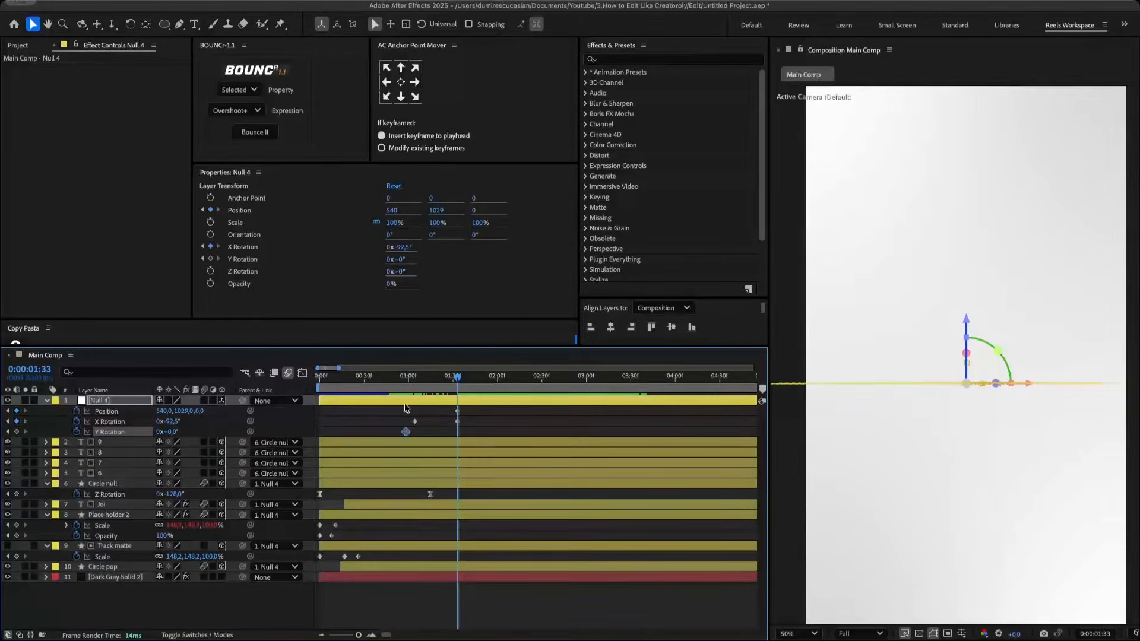
drag(173, 432, 160, 432)
- Ease Null 4's position and rotation keyframes with reshaped speed curves and move the ending keyframes to 0:00:02:13
drag(487, 436, 383, 412)
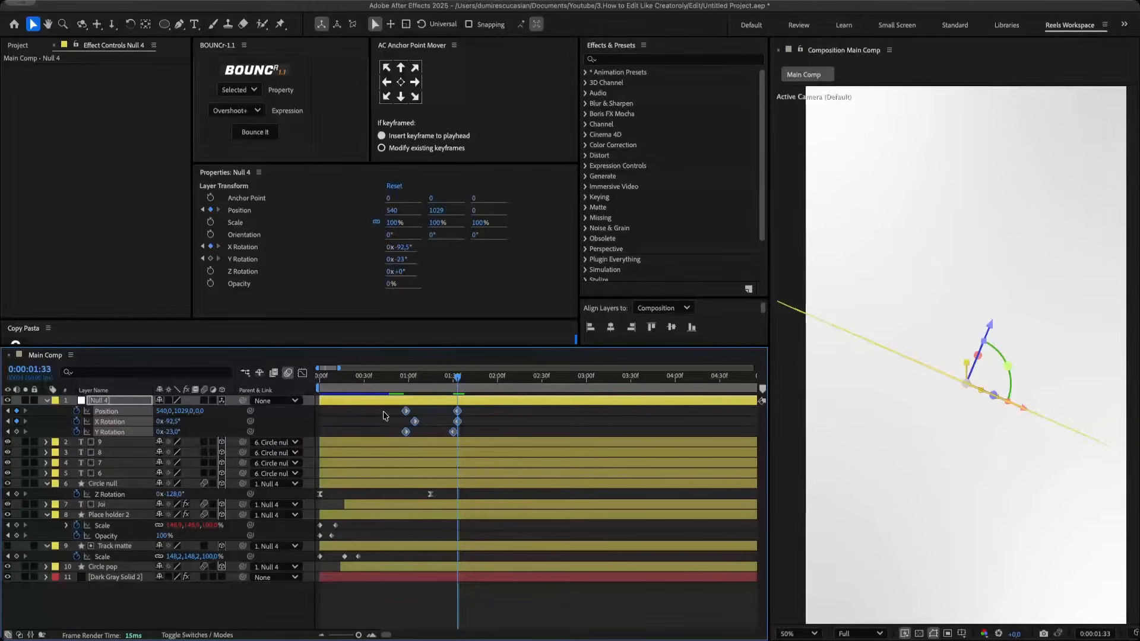
key(j)
key(shift+F3)
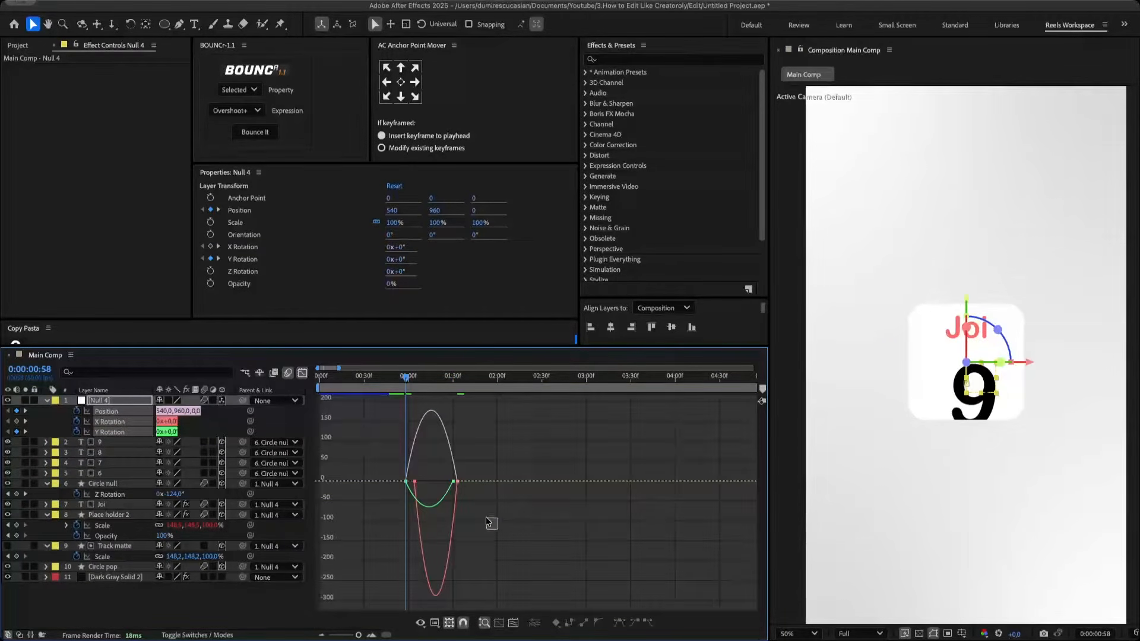
drag(421, 481, 453, 481)
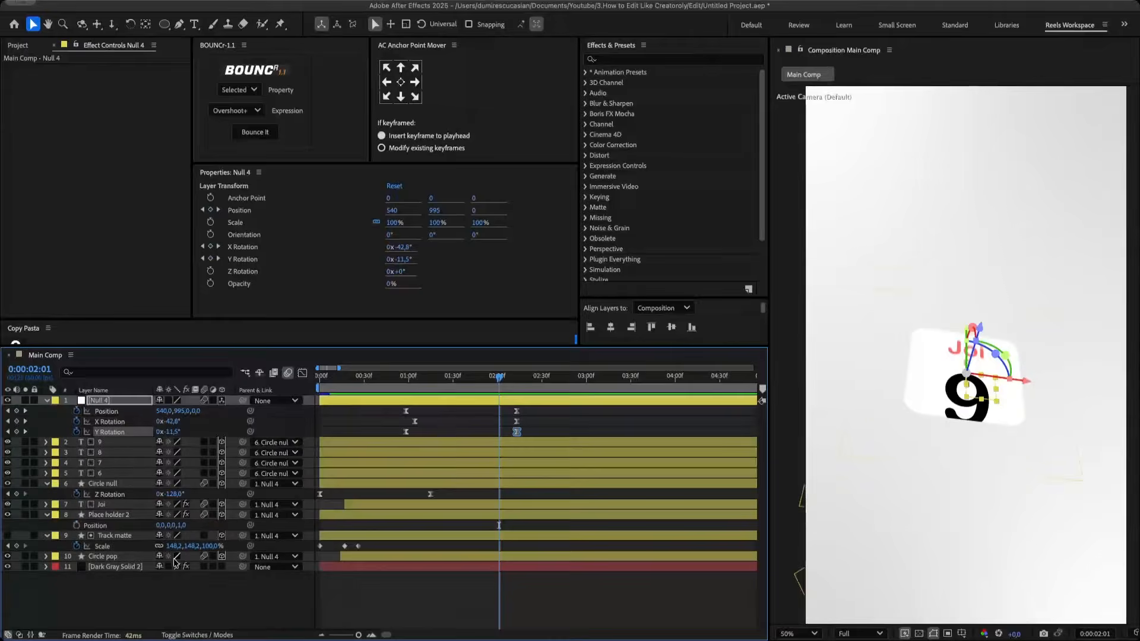
- Duplicate the 4-Color Gradient colour keyframes on Dark Gray Solid 2, placing a middle set near 0:00:02:13 and the last at 0:00:02:41
click(119, 566)
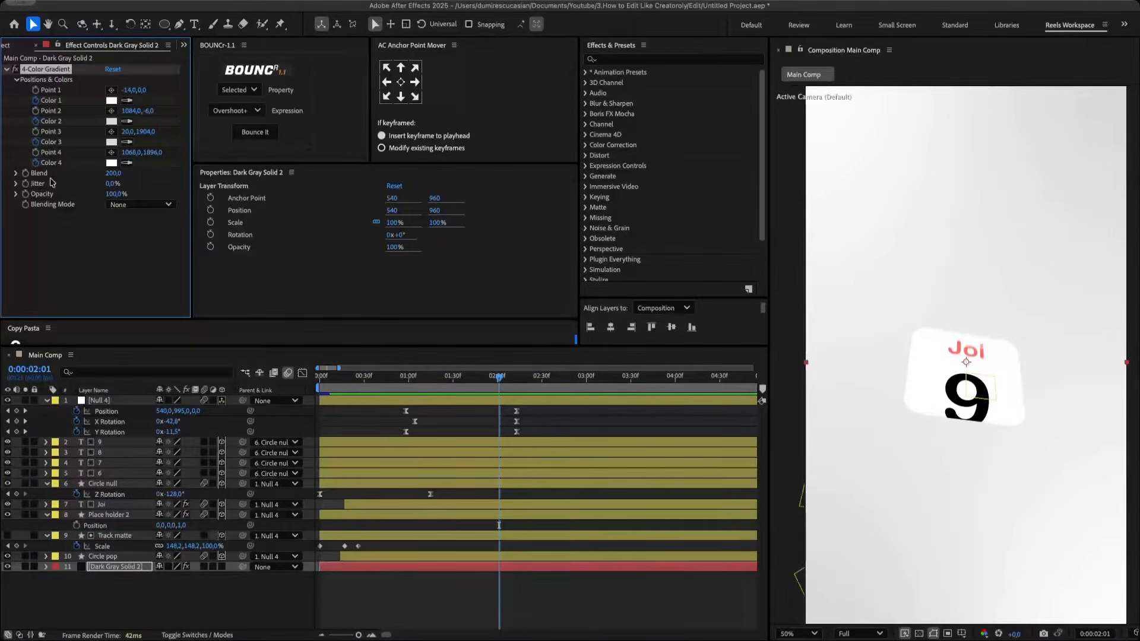
key(u)
key(super+v)
drag(500, 551, 520, 552)
drag(500, 377, 559, 407)
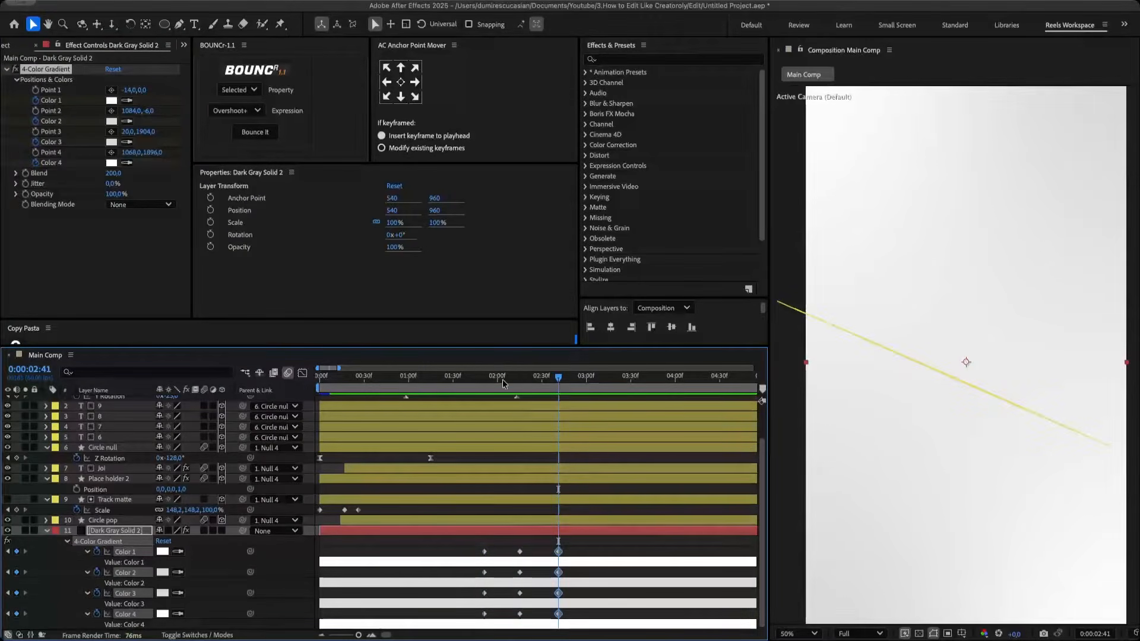
- Change all four background gradient colours to light pink at the middle keyframes
click(112, 100)
click(486, 285)
key(Return)
click(127, 121)
click(111, 100)
click(127, 142)
click(111, 122)
click(126, 163)
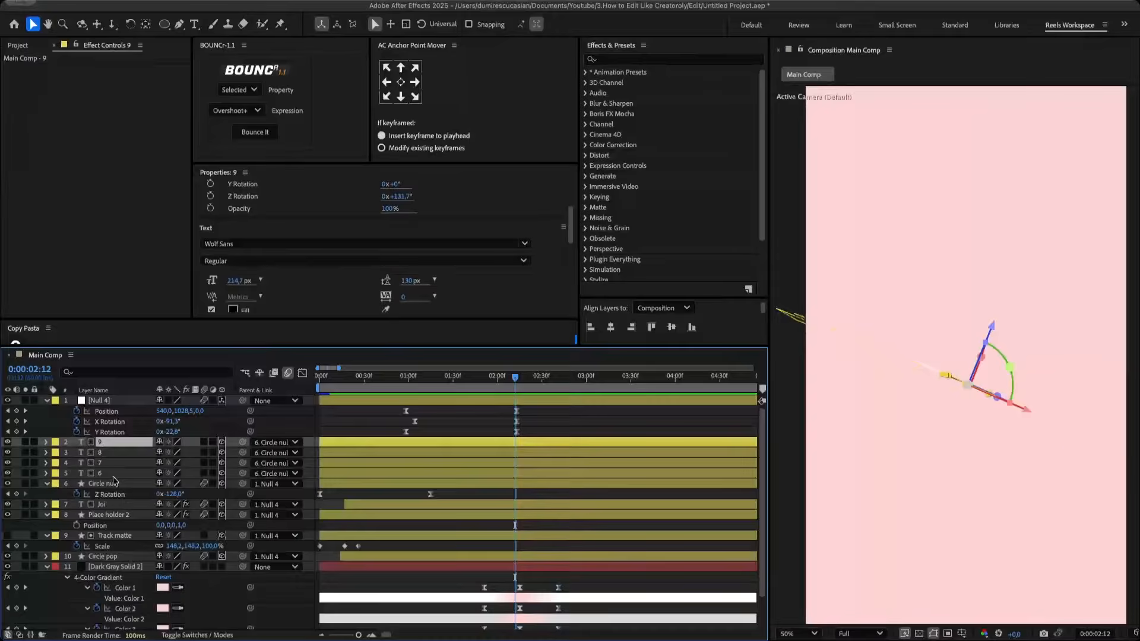
- Keyframe the opacity of the 9, 8, 7, 6, Circle null and Joi layers from 100% at 0:00:02:12 to 0% one frame further on
shift+click(116, 506)
key(t)
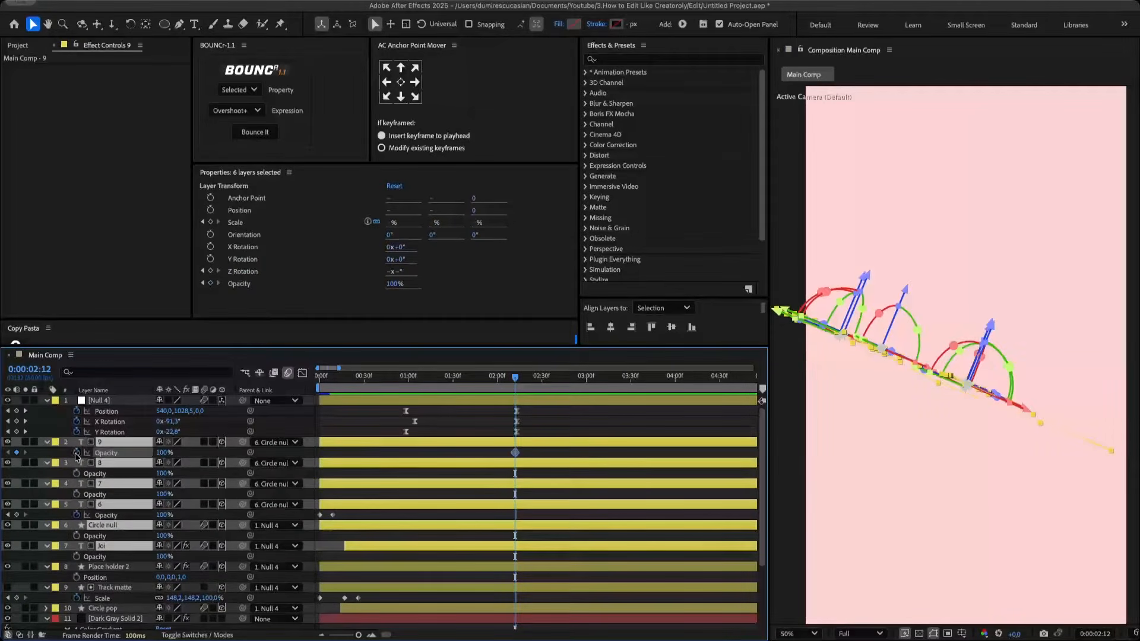
key(super+Right)
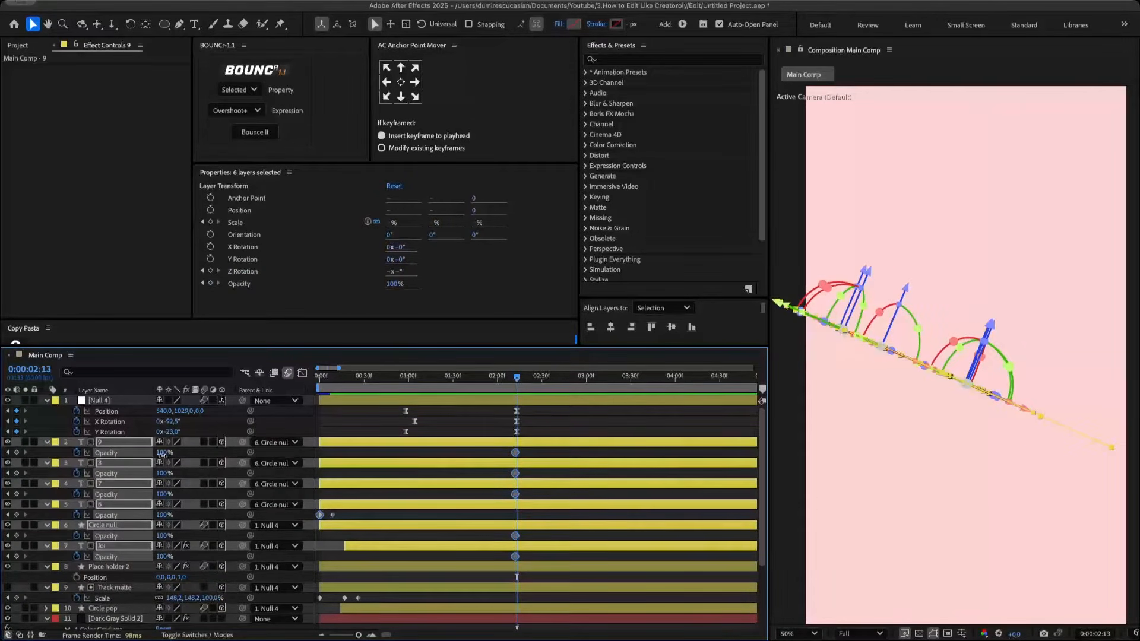
key(Return)
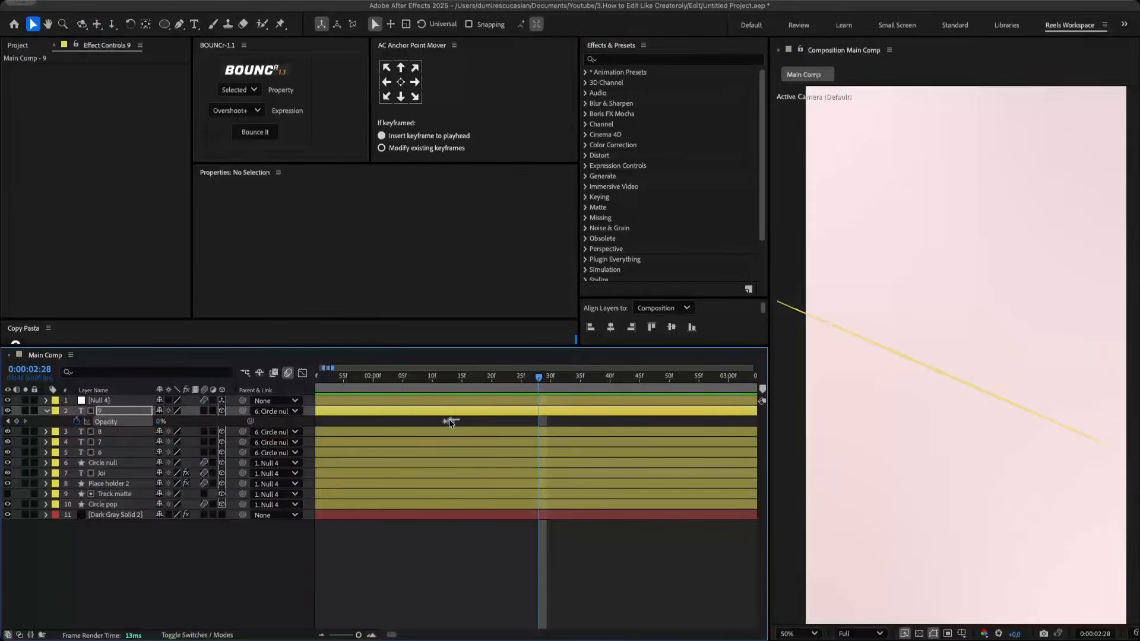
- Copy the 9's opacity keyframes to the card's placeholder and matte layers at 0:00:02:12
click(449, 421)
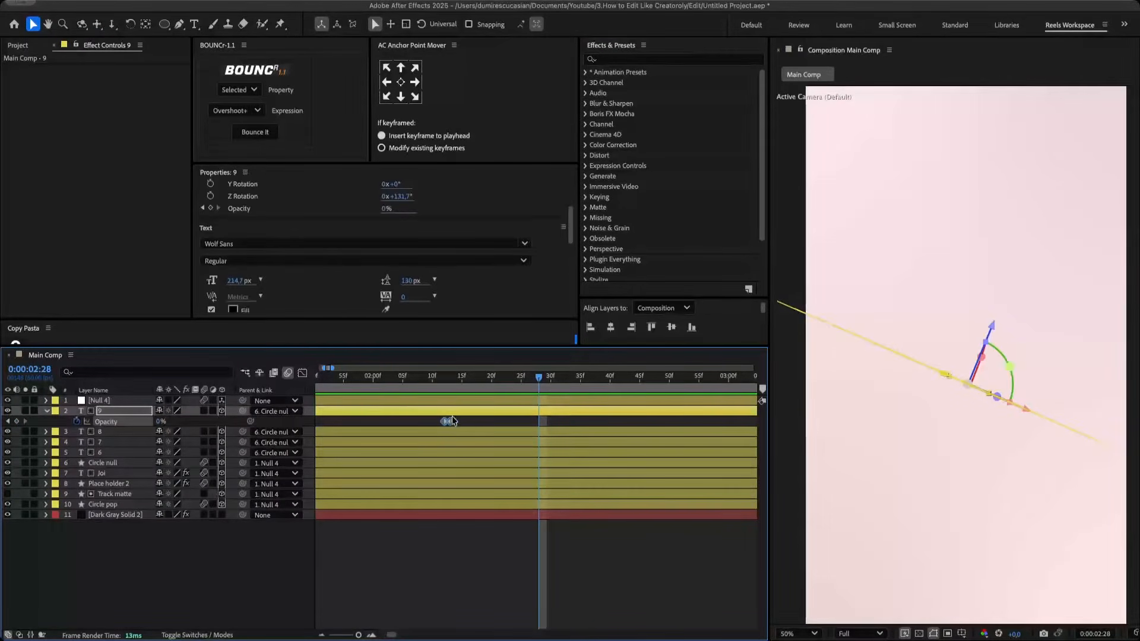
click(442, 379)
click(104, 484)
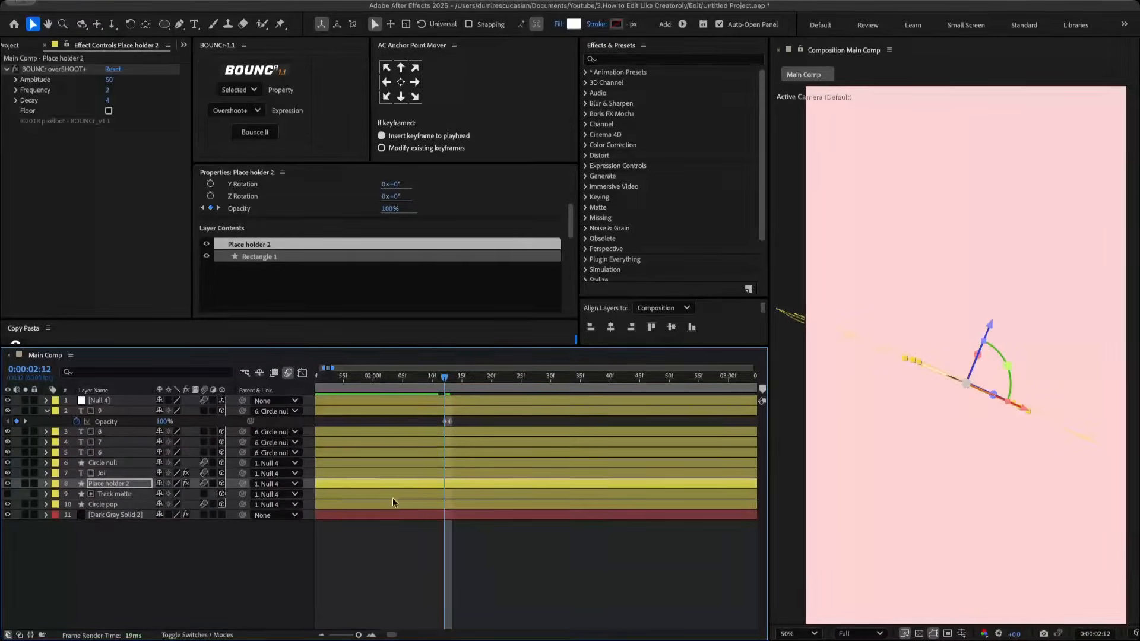
click(101, 494)
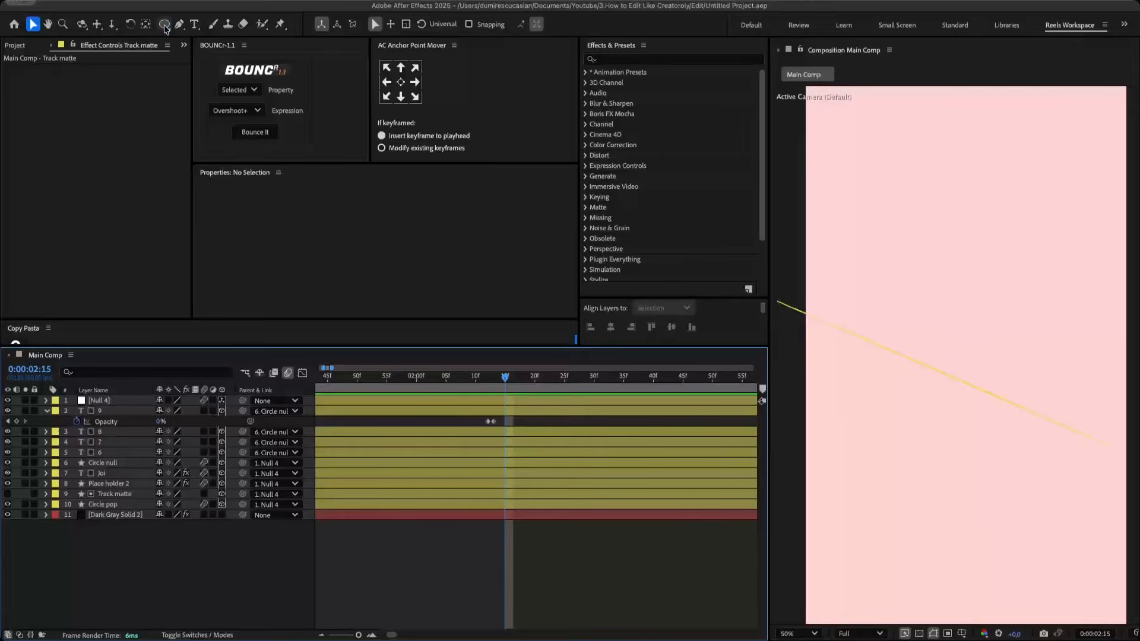
- Draw a white rectangle about 235 × 122 px at the centre of the composition
drag(164, 24, 223, 48)
drag(987, 379, 1001, 381)
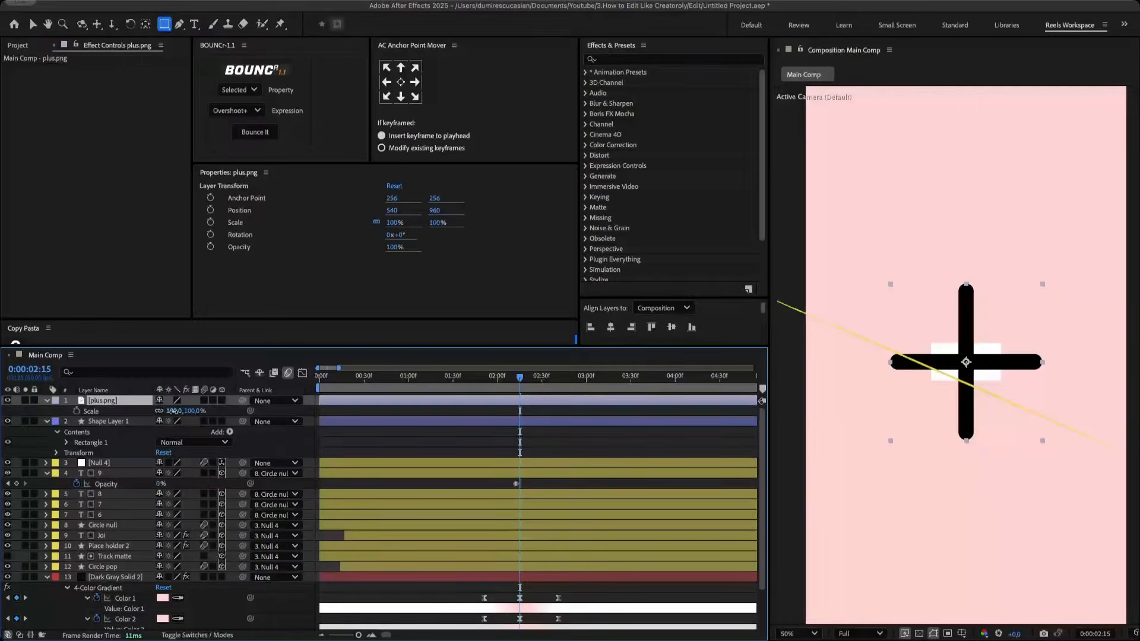
- Scale plus.png down to 17% and round the white rectangle's corners to 144
drag(181, 411, 143, 427)
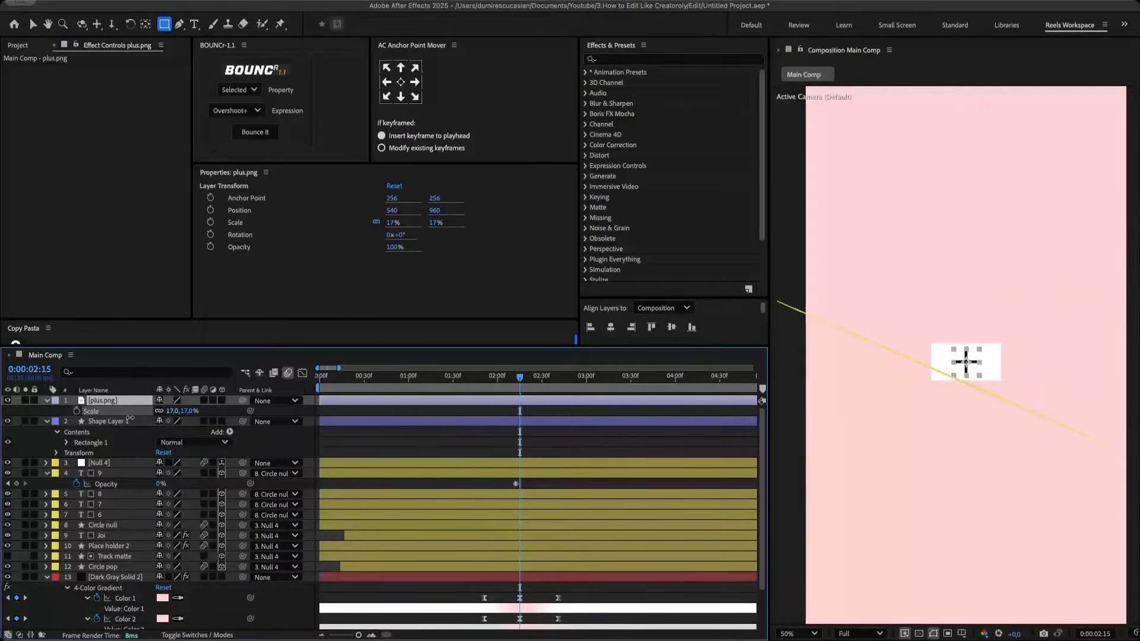
click(142, 422)
drag(384, 233, 473, 232)
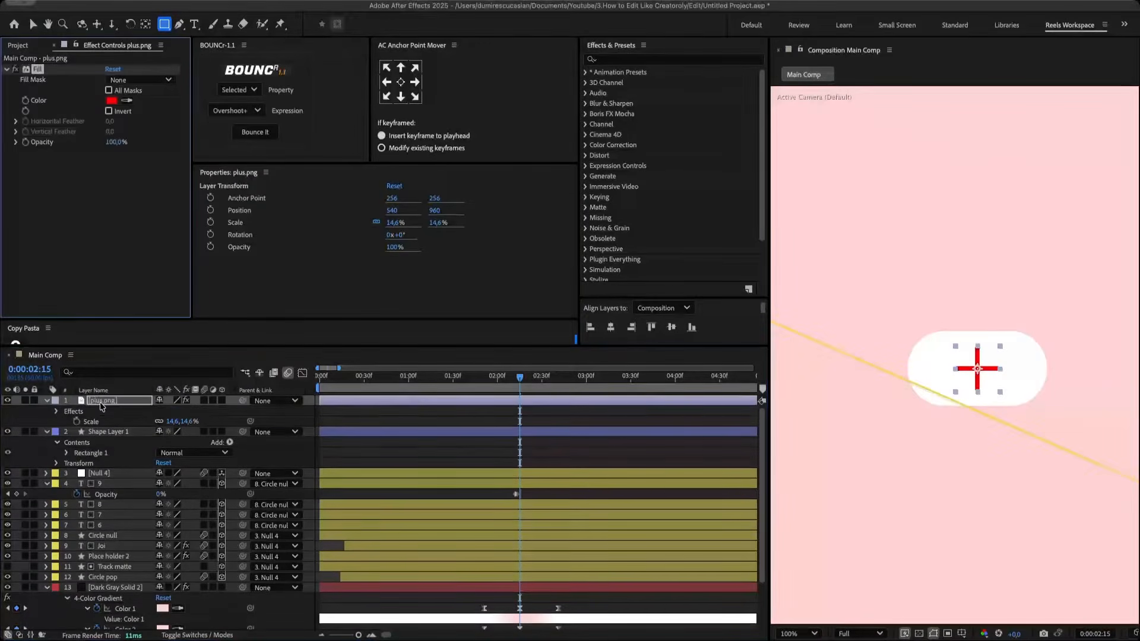
- Change the Fill effect colour of plus.png to grey
key(v)
click(111, 101)
drag(441, 265, 405, 336)
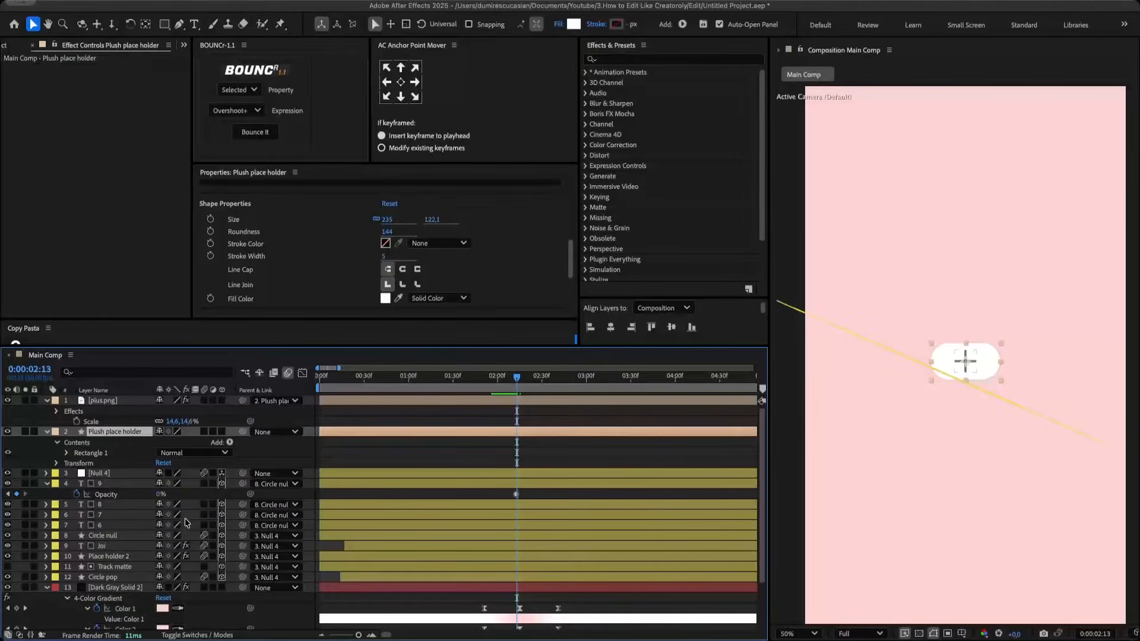
- Parent plus.png and Plush place holder to Null 5 and make all three layers 3D
click(117, 415)
shift+click(112, 444)
drag(242, 411, 203, 408)
drag(129, 400, 230, 426)
click(129, 401)
click(222, 411)
click(222, 494)
click(221, 401)
- Keyframe Null 5's X rotation at 90° at 0:00:02:13 and its Y position from 1042 there to 960
key(r)
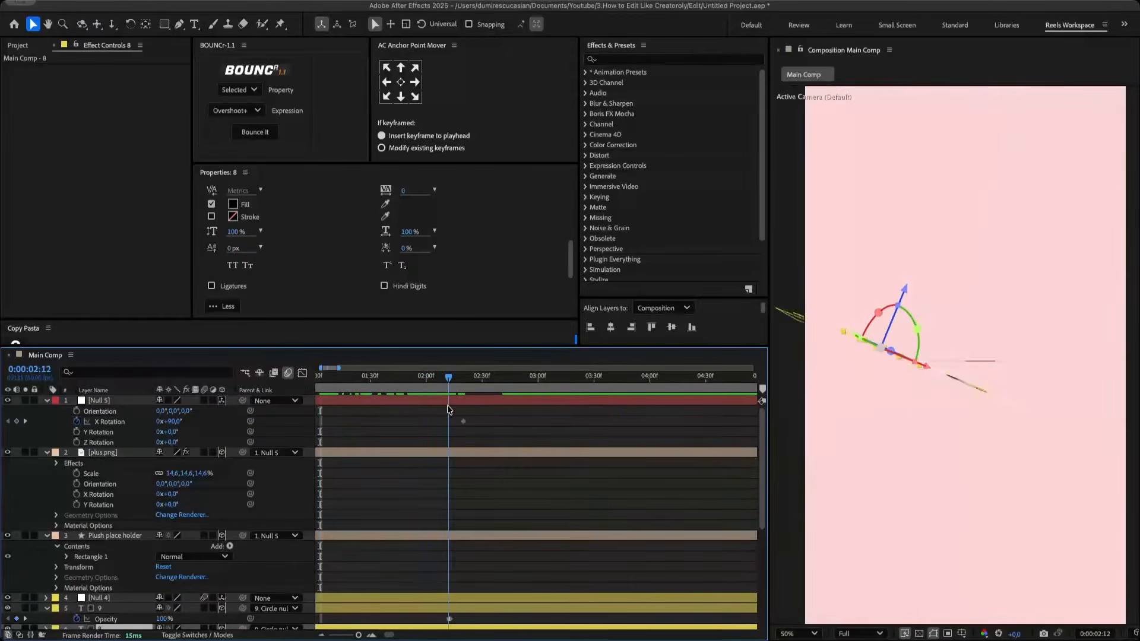
drag(464, 421, 458, 422)
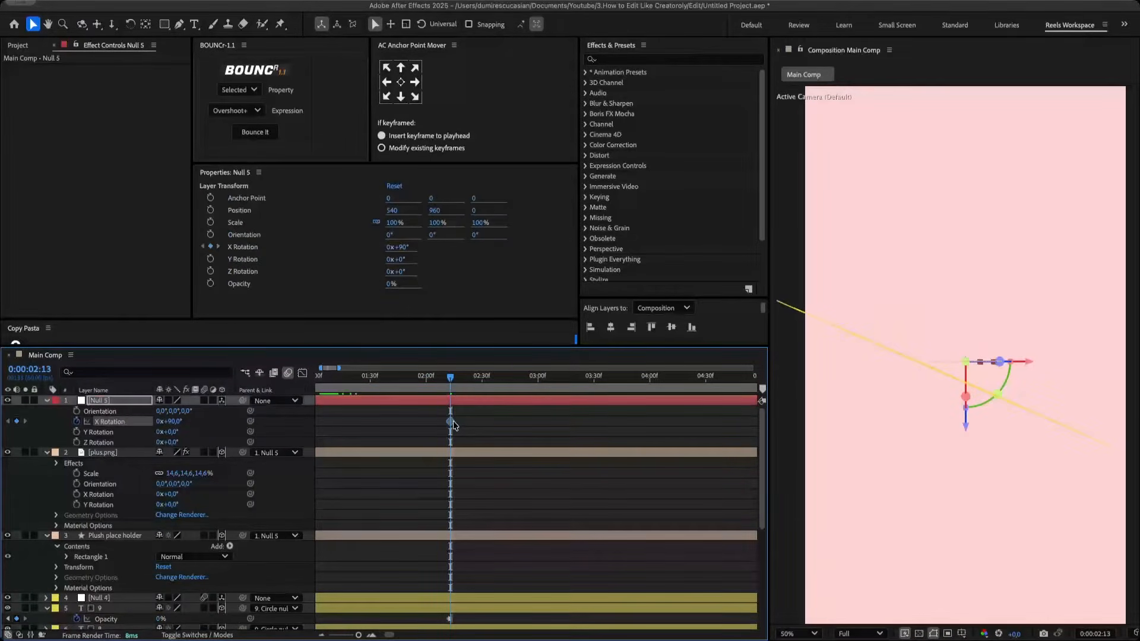
key(alt+shift+p)
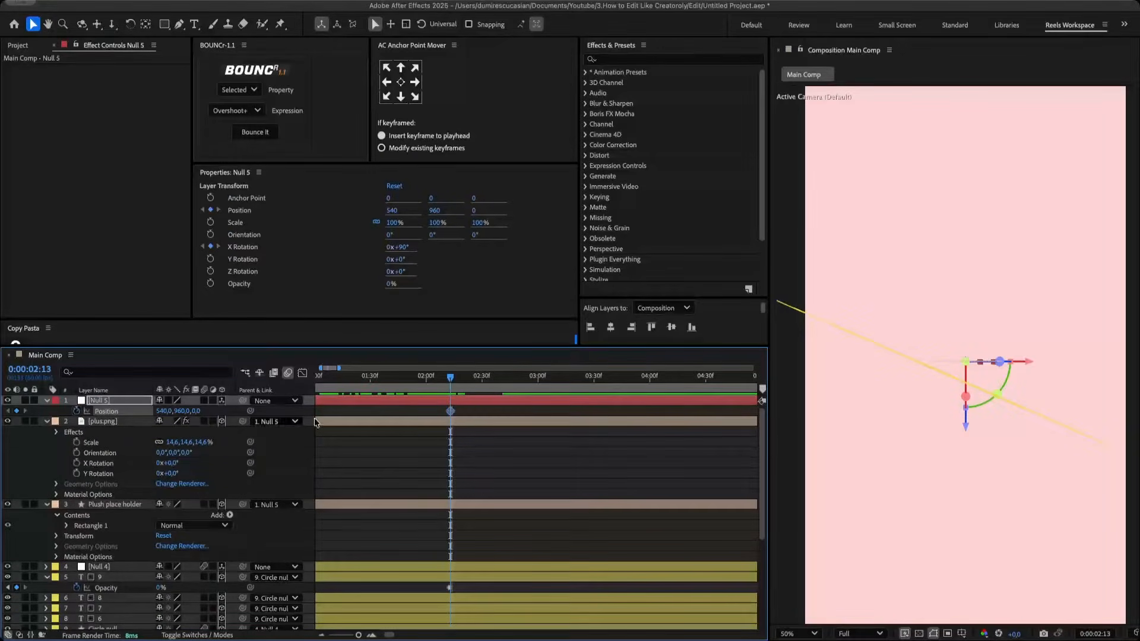
key(u)
drag(451, 421, 551, 420)
mouse_move(174, 426)
mouse_down()
mouse_move(225, 426)
mouse_move(178, 431)
mouse_move(190, 432)
mouse_up()
- Keyframe Null 5's Y rotation from 26° at 0:00:02:13 to 0° at 0:00:03:26, and set its X rotation to 0° there
key(r)
click(77, 432)
key(u)
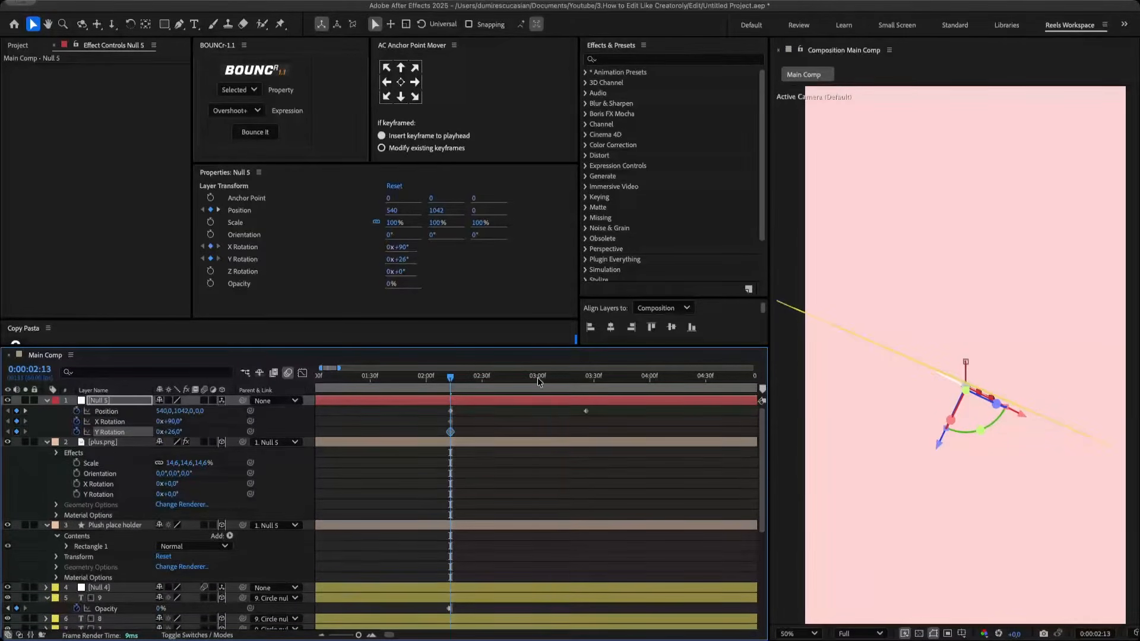
drag(552, 378, 580, 384)
click(174, 433)
text(0)
key(Return)
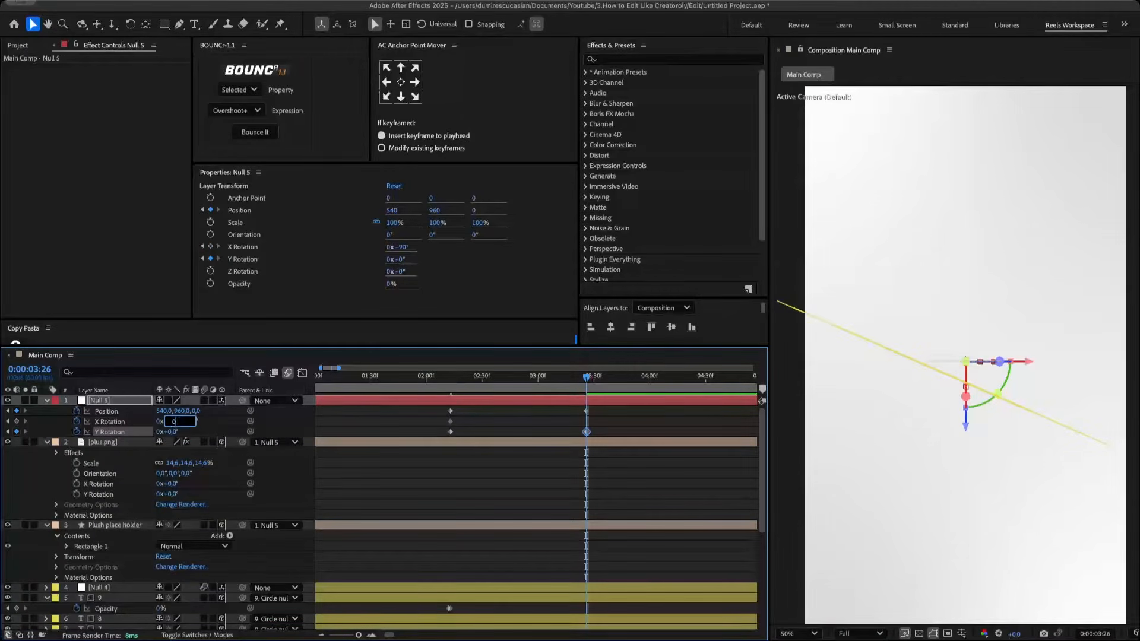
- Set Null 5's starting X rotation to 86.5° and ease its position and rotation keyframes with reshaped speed curves
key(j)
drag(603, 432, 431, 409)
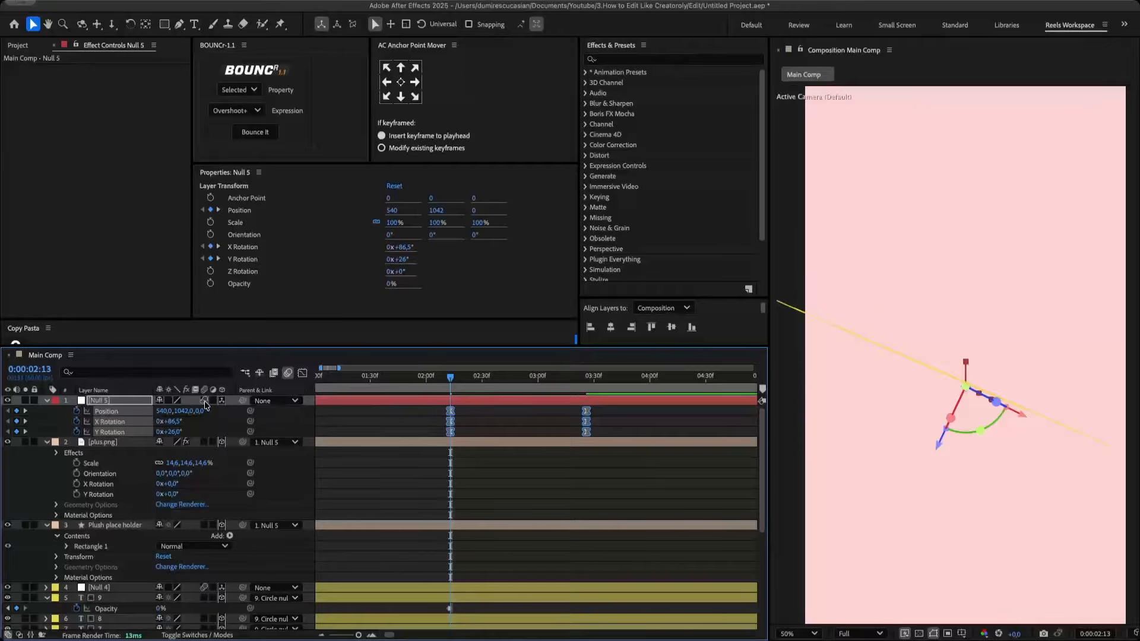
click(303, 374)
drag(590, 541, 394, 447)
drag(563, 501, 439, 497)
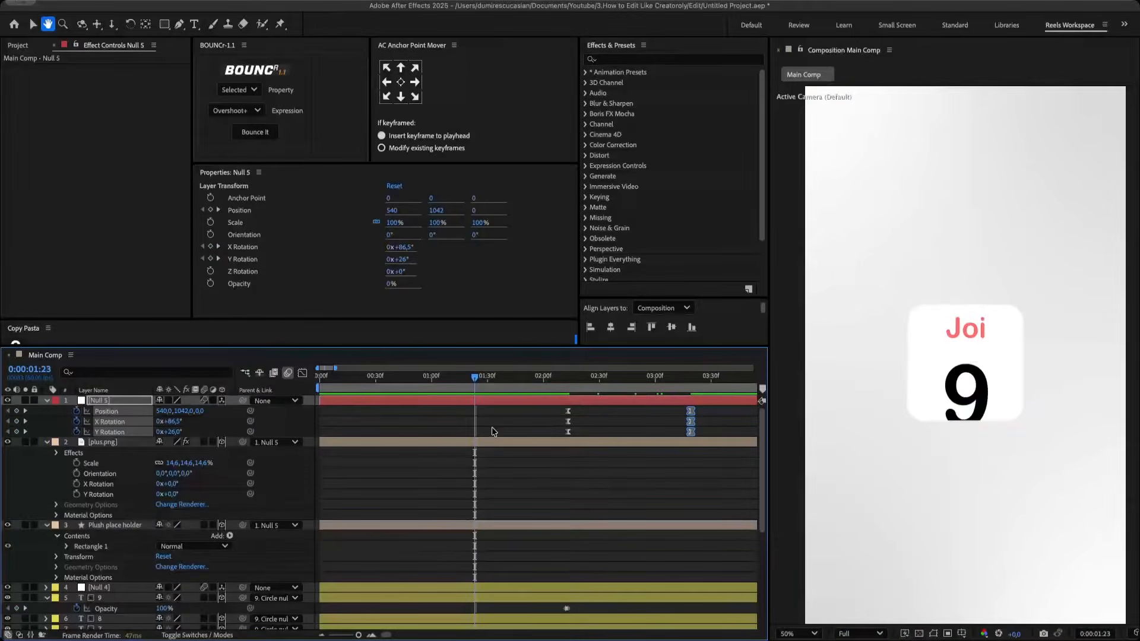
- Preview the flip transition and move Null 5's ending keyframes earlier, to about 0:00:03:03
key(space)
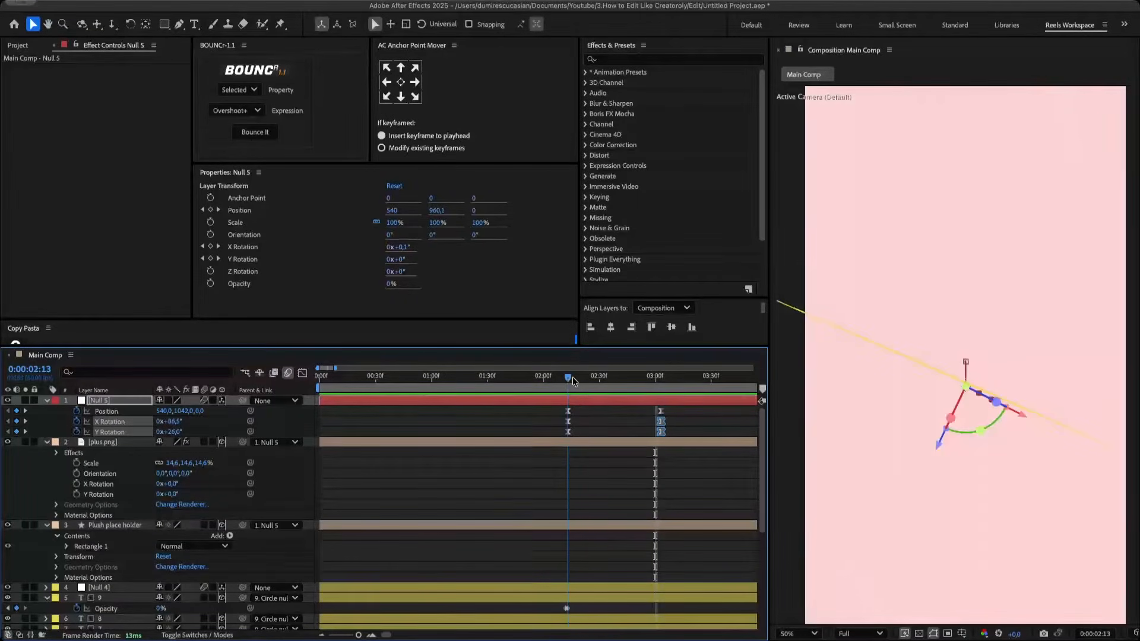
key(space)
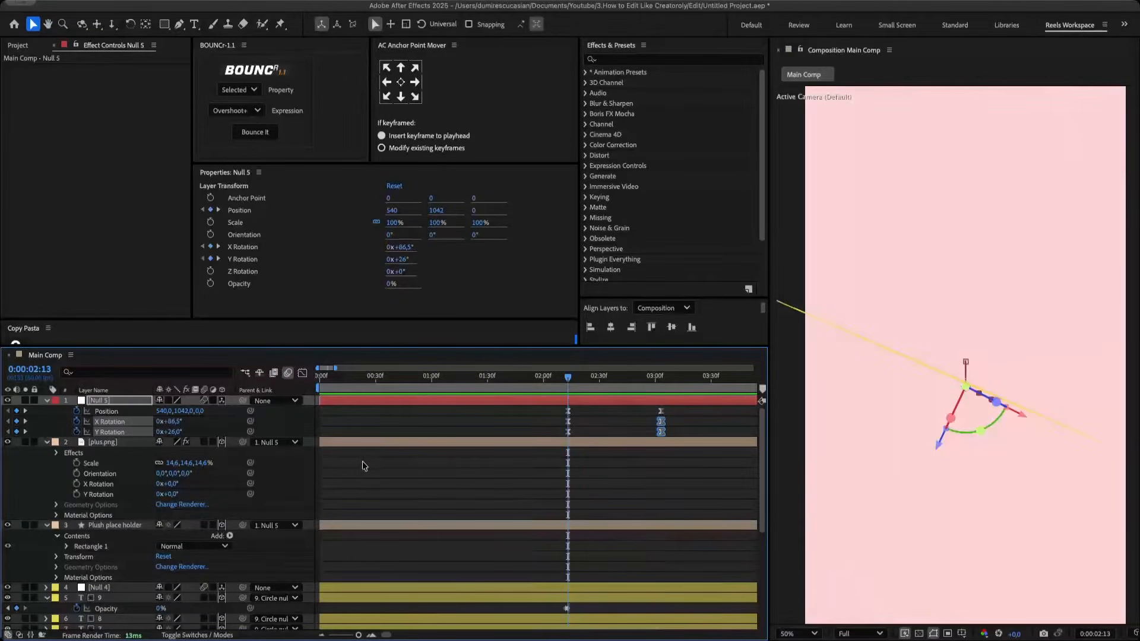
- Keyframe plus.png's Y position from about 55 at 0:00:02:13 to 0 at about 0:00:03:03
click(112, 443)
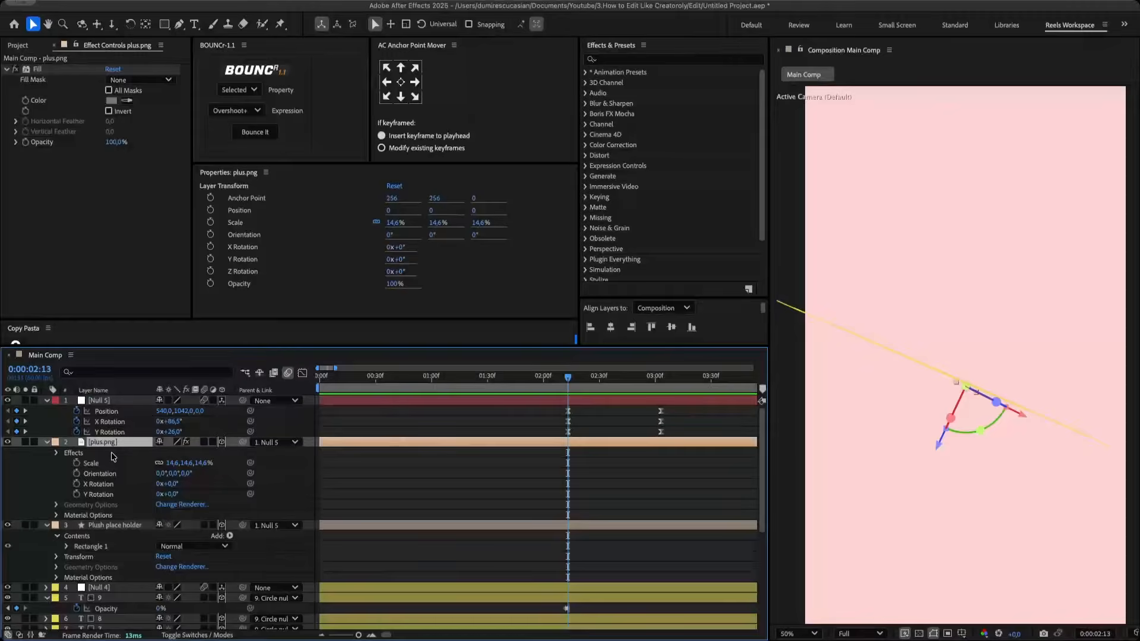
key(p)
click(78, 452)
drag(568, 452, 662, 453)
drag(171, 452, 202, 453)
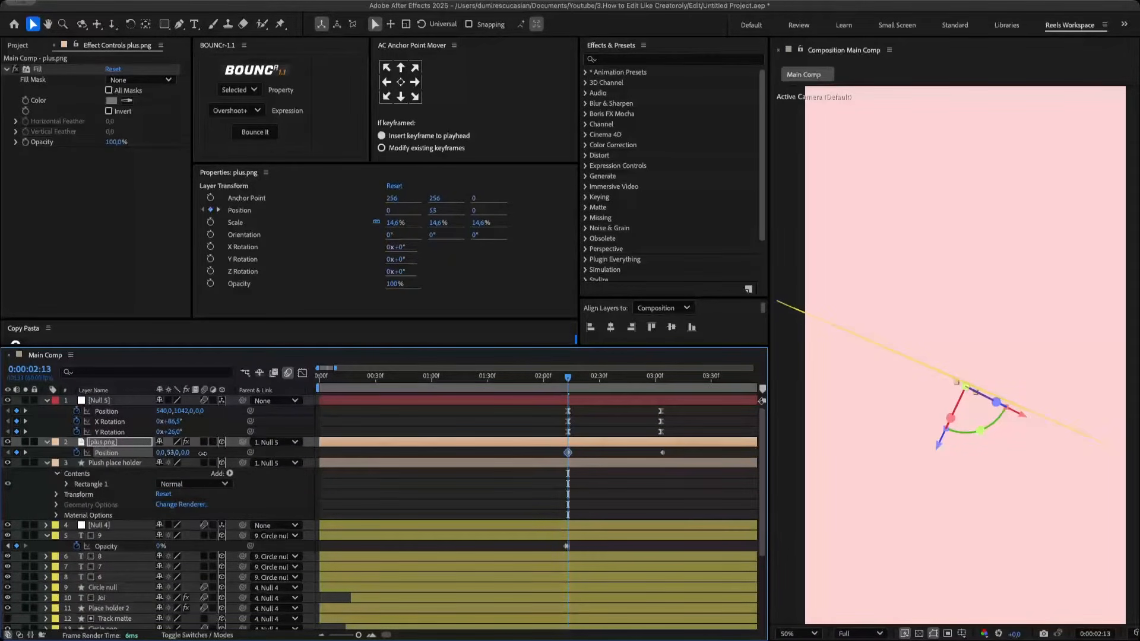
- Keyframe plus.png's Z rotation from one full turn at 0:00:02:13 to 0° at 0:00:03:04
key(alt+shift+r)
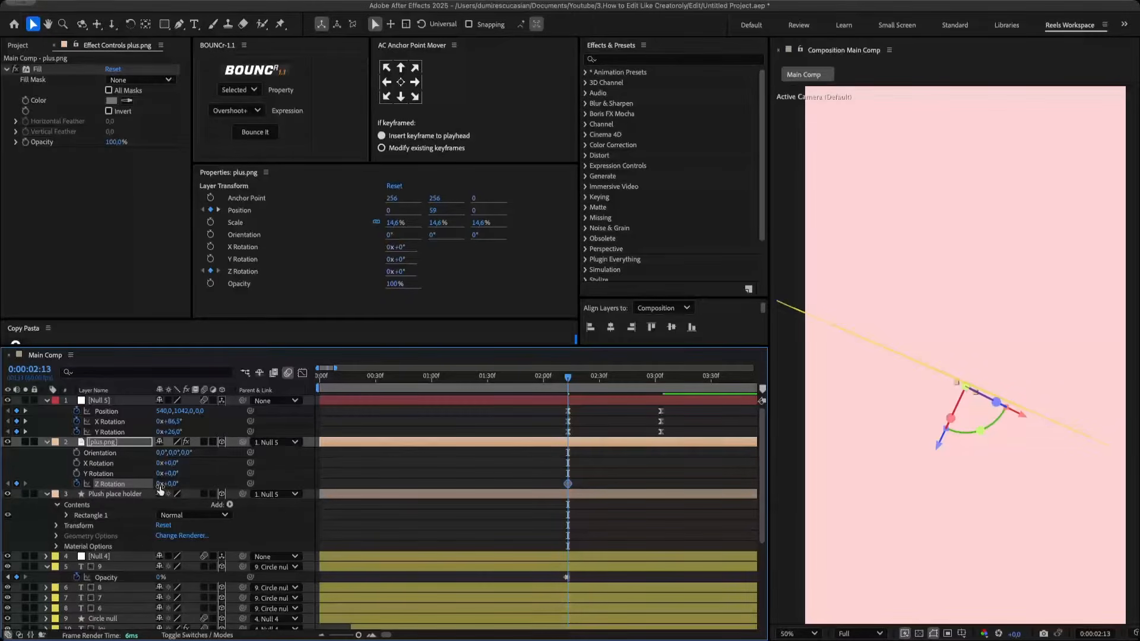
key(Return)
key(u)
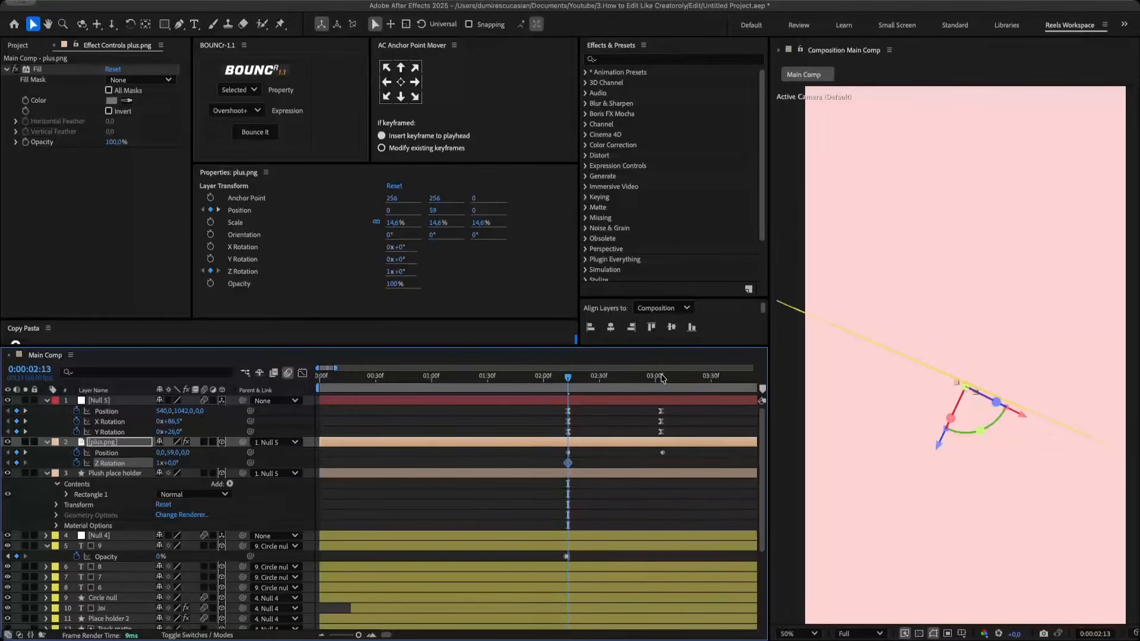
click(662, 378)
text(0)
key(Return)
- Ease plus.png's position and Z rotation keyframes and reshape their speed curves
drag(674, 464, 546, 457)
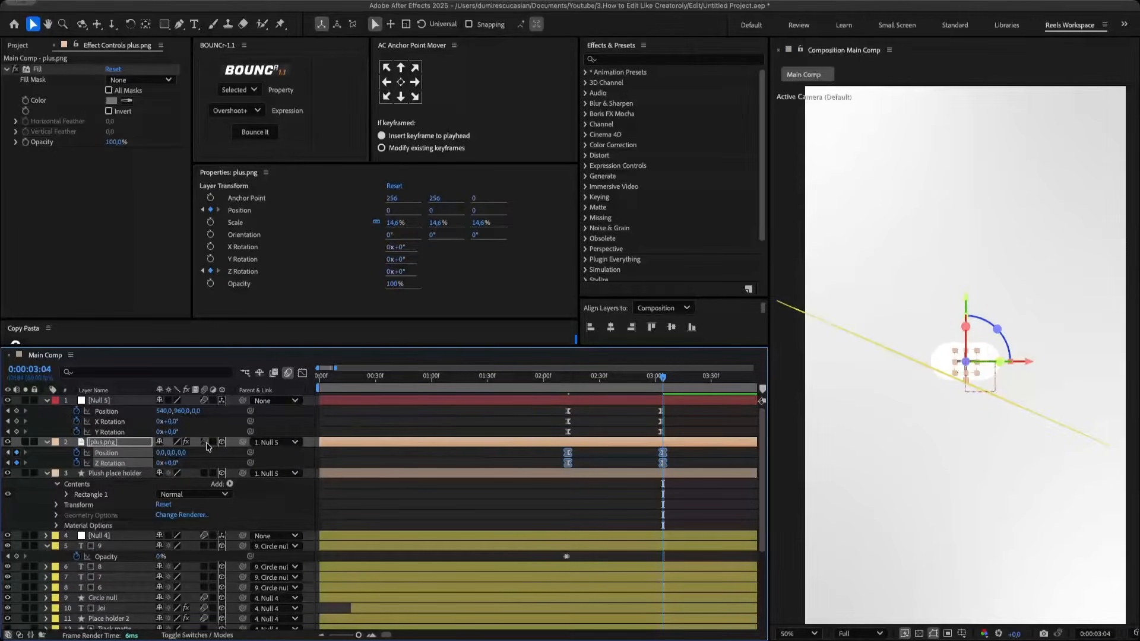
click(302, 373)
drag(700, 475, 588, 399)
drag(646, 437, 586, 438)
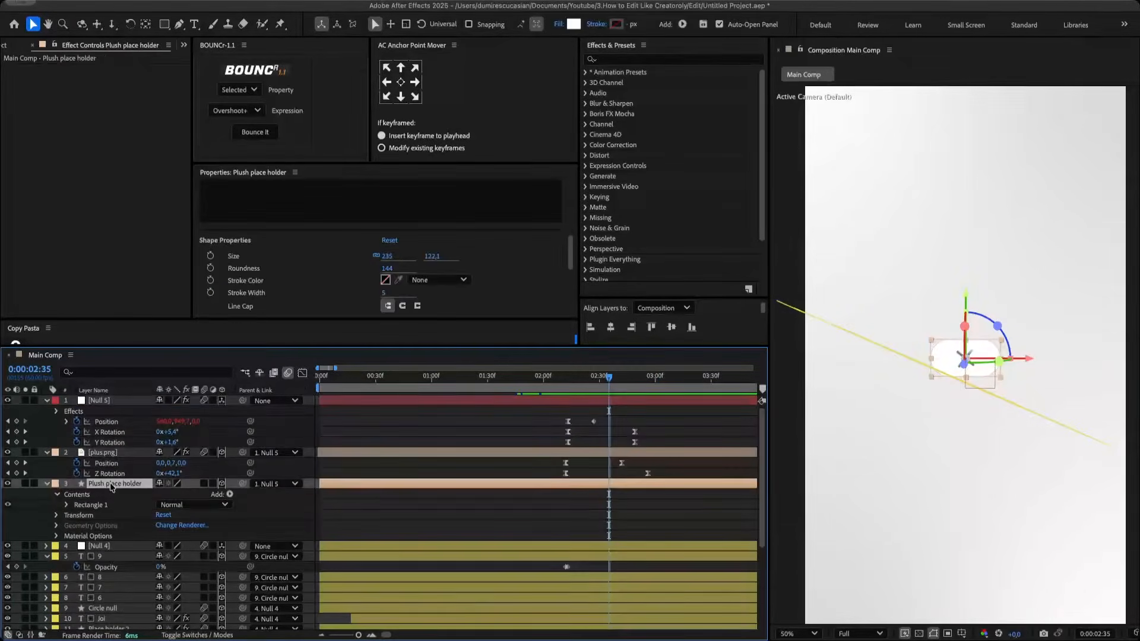
- Duplicate the Plush place holder layer, rename the copy "gray anim", and start keyframing its scale
key(super+d)
key(Return)
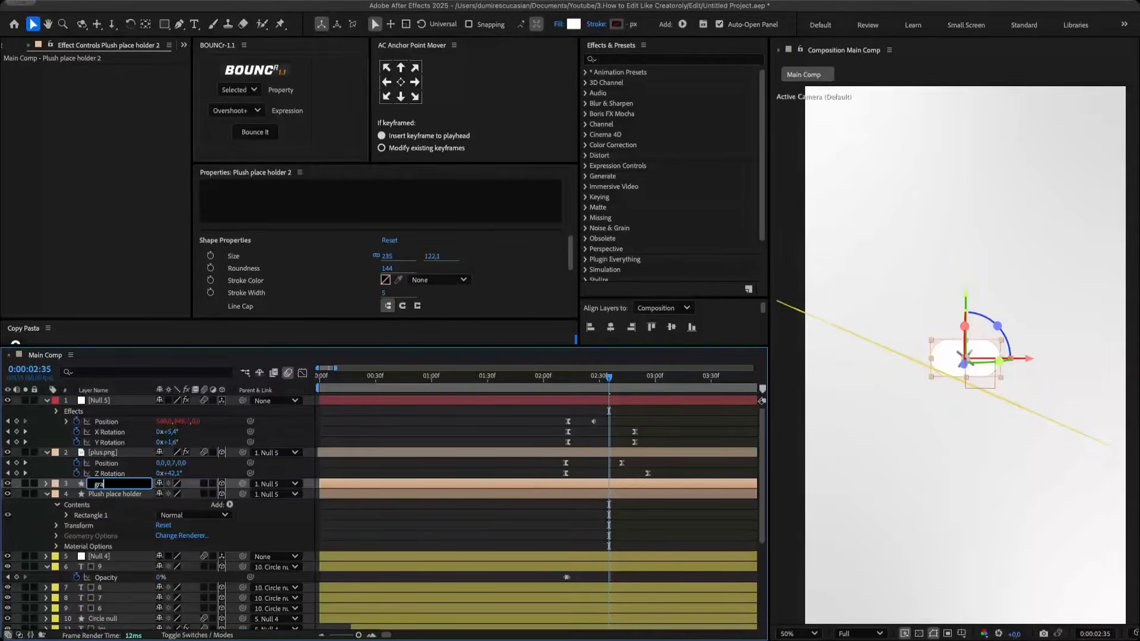
text(gray anim)
key(Return)
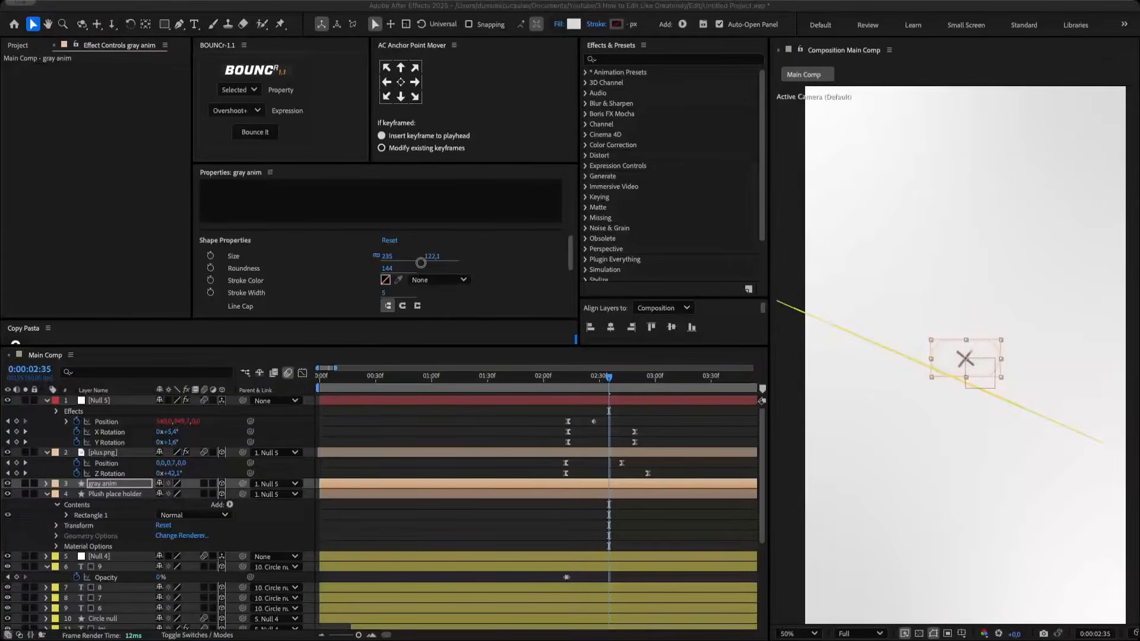
key(s)
click(77, 494)
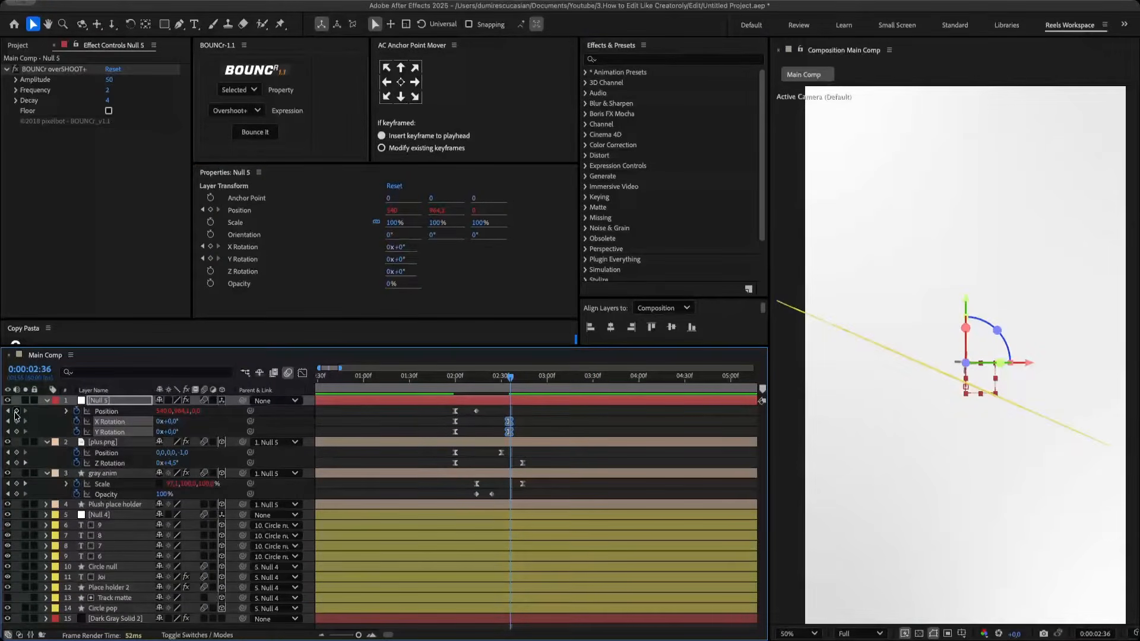
- Add a position keyframe to Null 5 after its rise, and move the null down in Y at 0:00:03:04
click(16, 411)
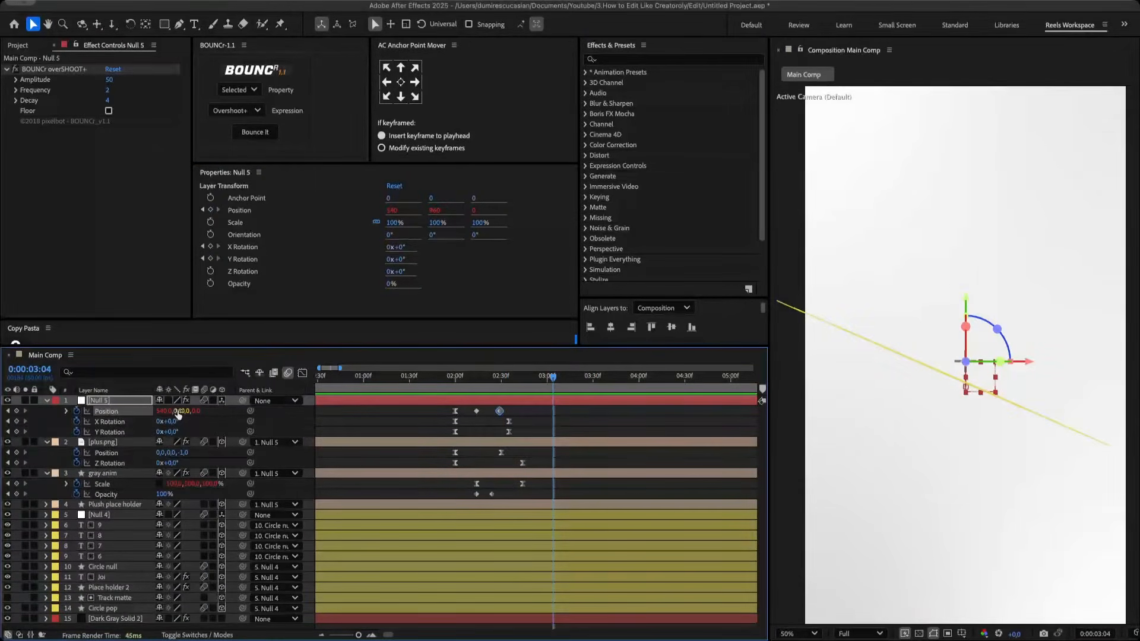
key(shift+Down)
key(shift+Down)
key(shift+Down)
key(shift+Down)
key(shift+Down)
key(shift+Down)
key(shift+Down)
key(shift+Down)
key(shift+Down)
key(shift+Down)
key(shift+Down)
key(shift+Down)
key(shift+Down)
key(shift+Down)
key(shift+Down)
key(shift+Down)
key(shift+Down)
key(shift+Down)
key(shift+Down)
key(shift+Down)
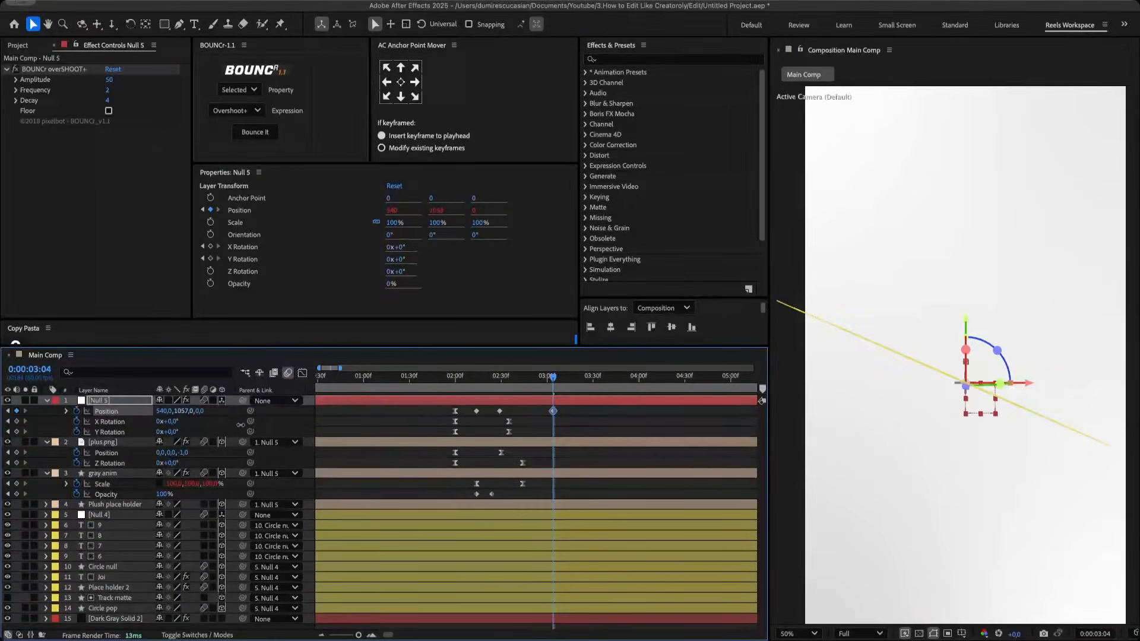
click(663, 466)
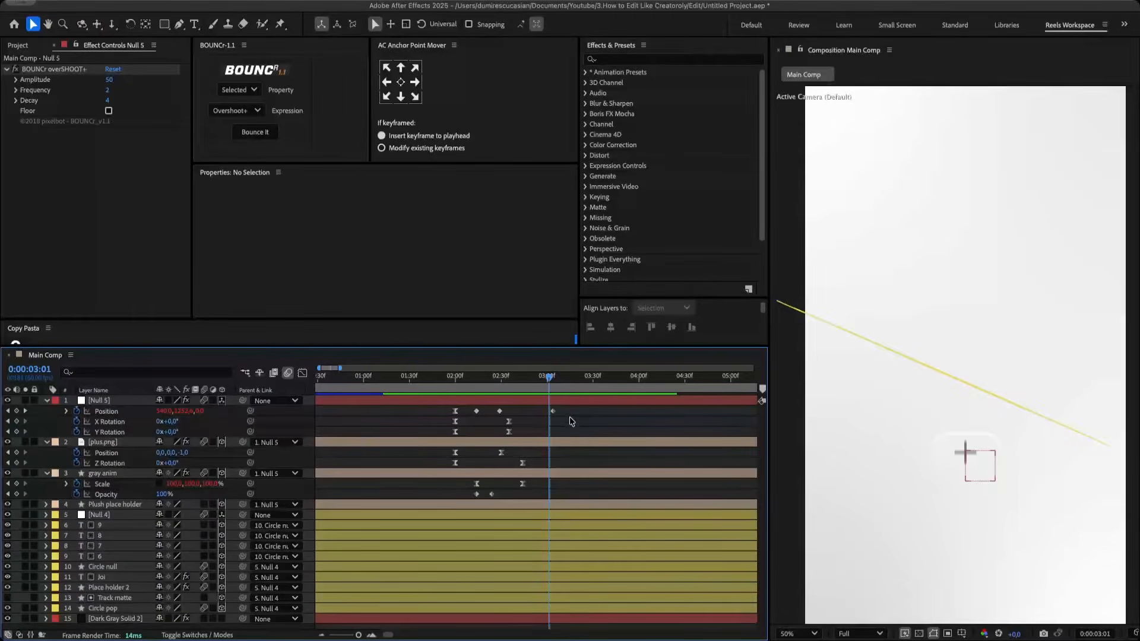
- Ease Null 5's last two position keyframes by reshaping their speed curve
drag(569, 416, 493, 409)
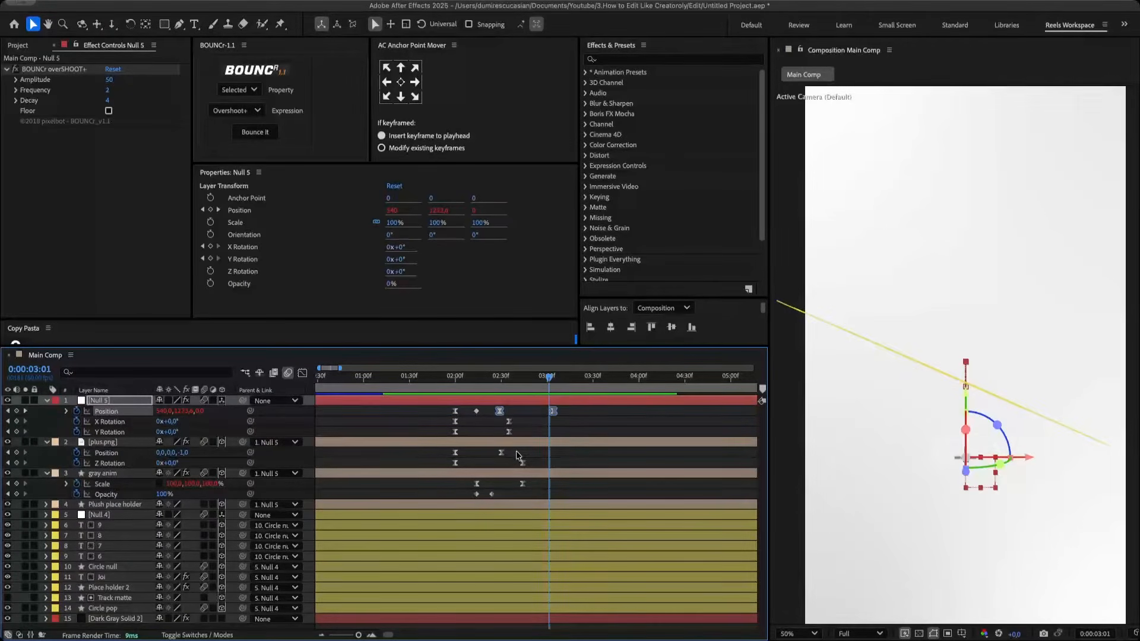
key(shift+F3)
drag(545, 595, 570, 585)
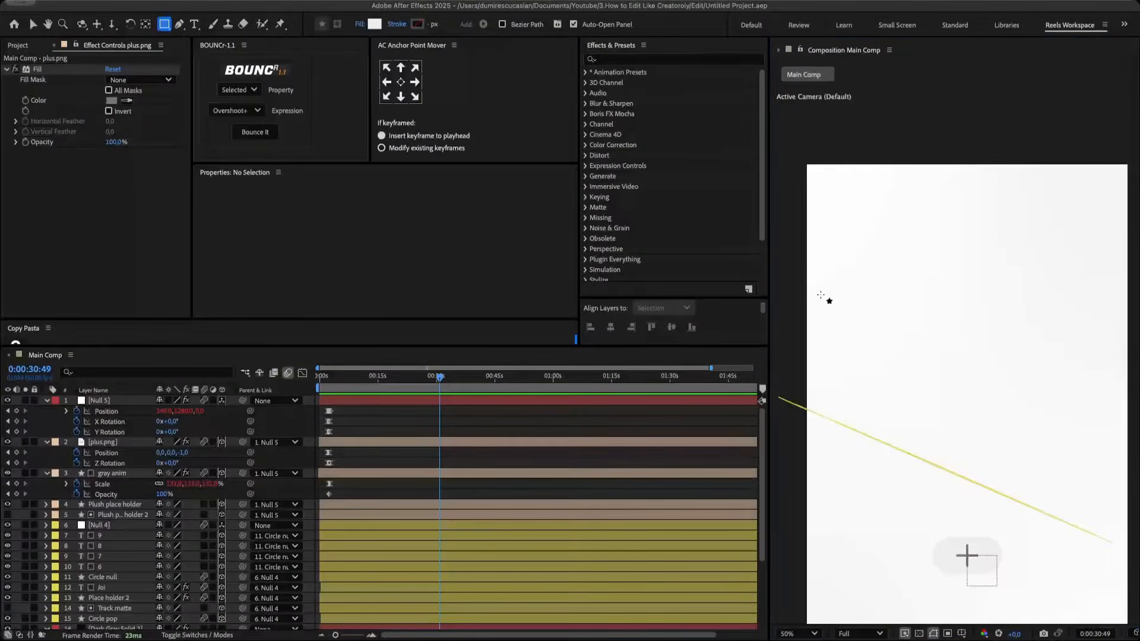
- Draw a small rectangle about 93 × 82 px with no fill and a 6 px solid light gray stroke
drag(856, 301, 865, 310)
click(360, 24)
click(525, 293)
click(616, 358)
click(407, 26)
click(540, 294)
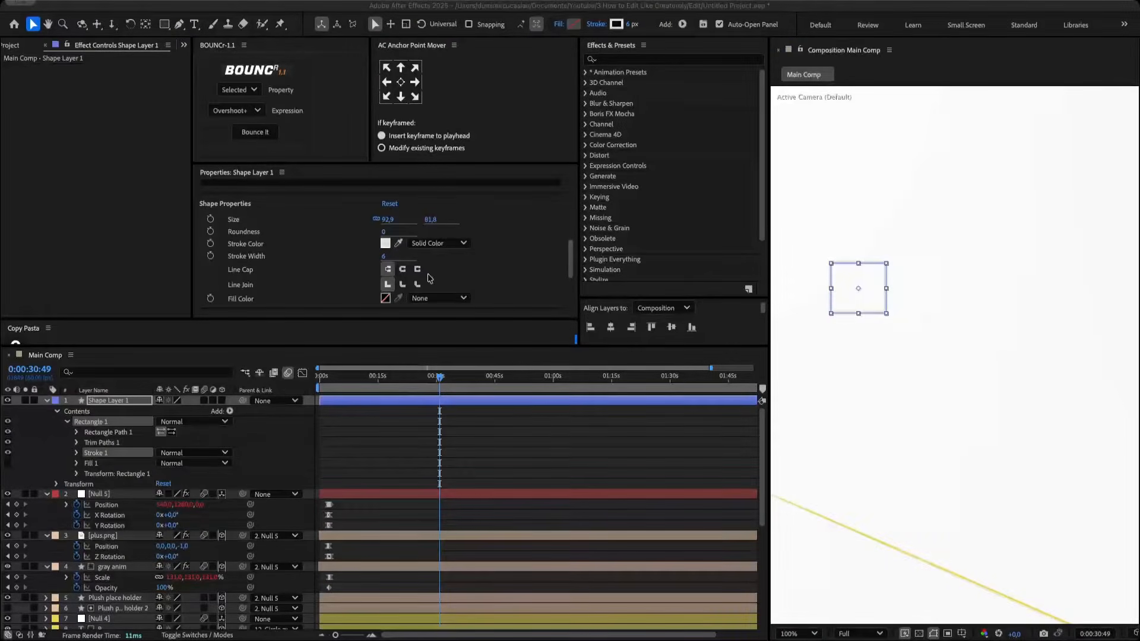
- Set the rectangle's roundness to 18 and give it a dashed stroke with round caps
key(comma)
drag(383, 231, 402, 230)
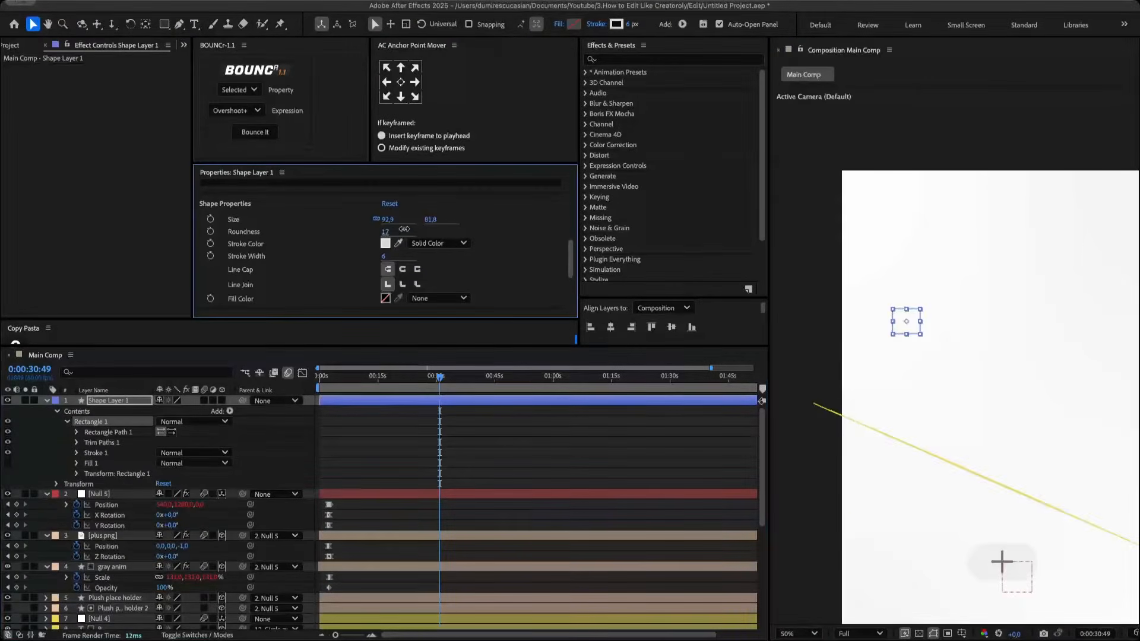
click(76, 453)
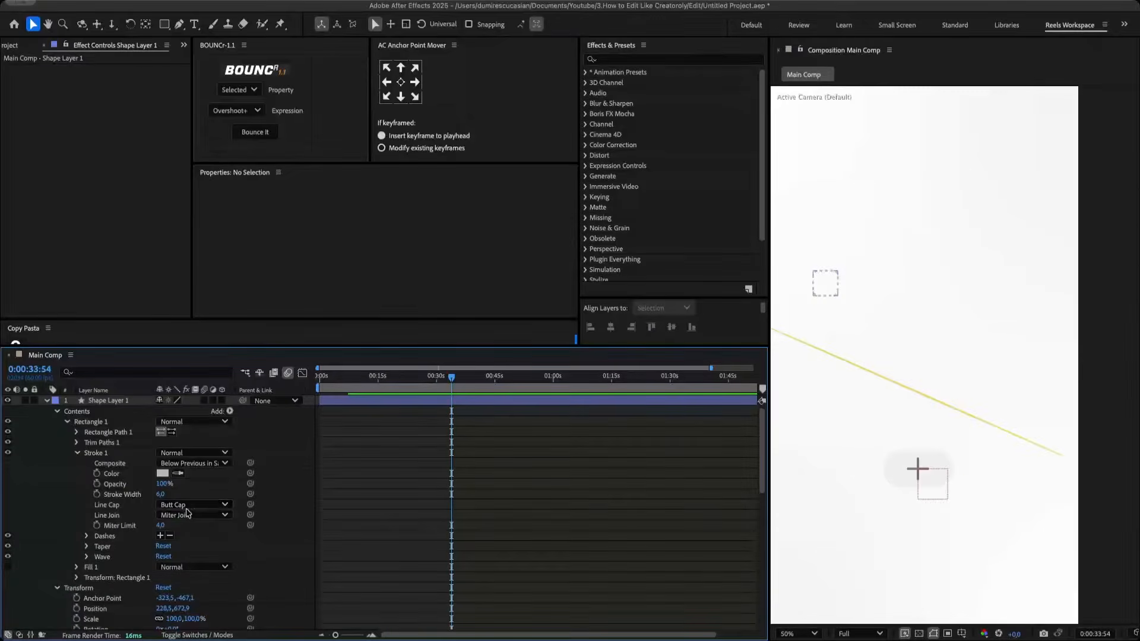
click(197, 532)
- Add the text "Plan a day" and align it to the right side of the dashed square
click(853, 281)
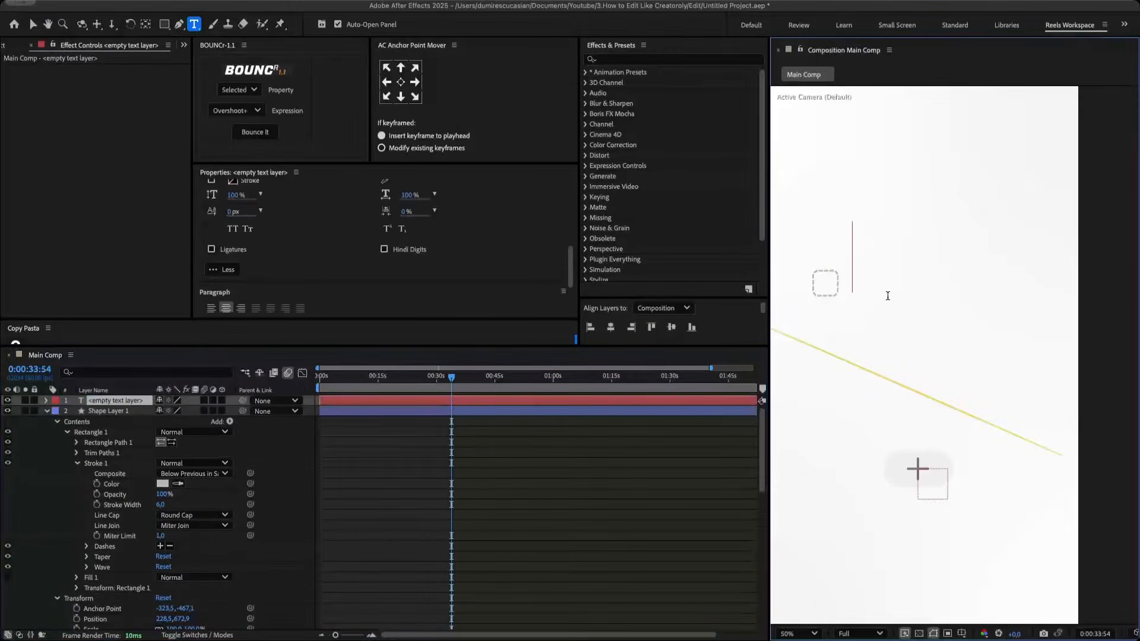
text(Pla)
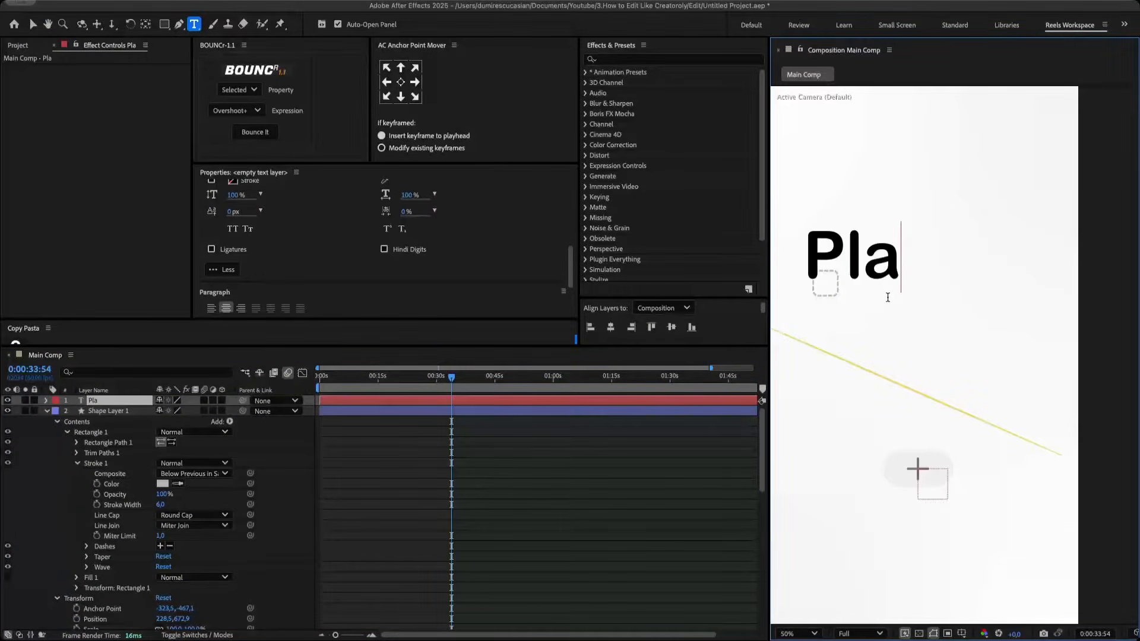
text(n a day)
drag(170, 411, 130, 411)
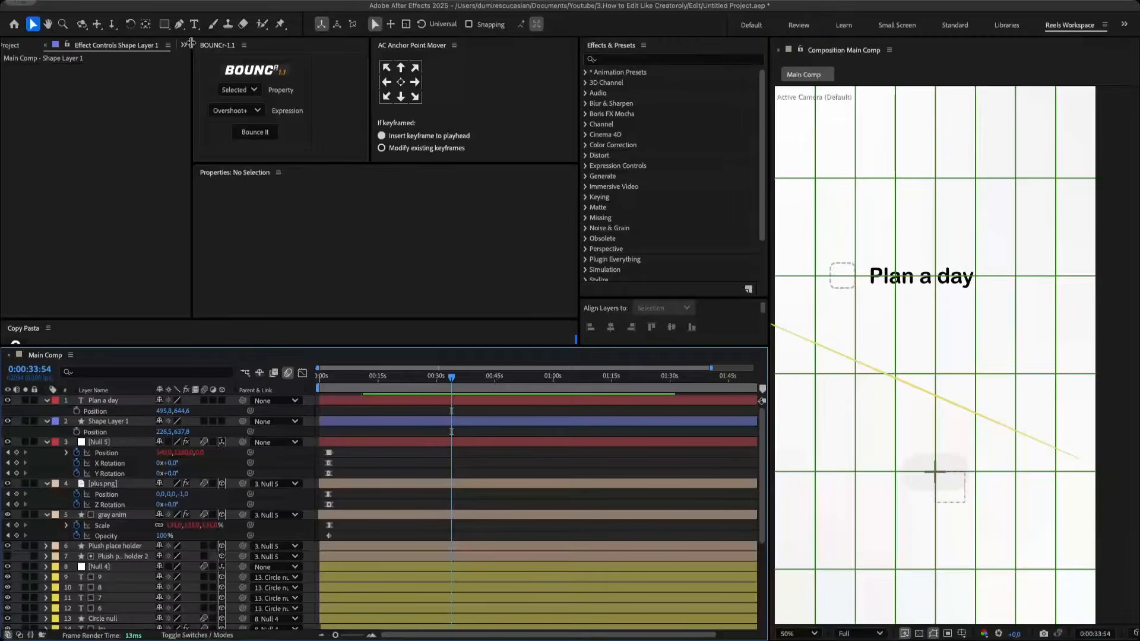
- Draw a straight horizontal line beneath the "Plan a day" row with the Pen tool and give its stroke dashes
click(178, 25)
click(814, 297)
click(1015, 297)
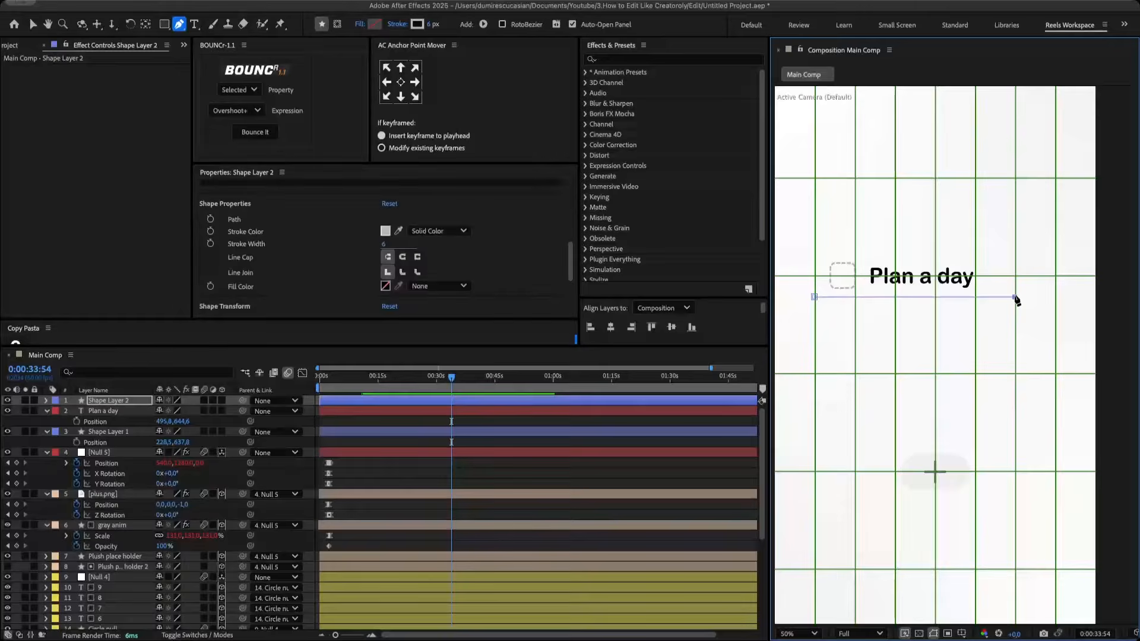
click(66, 422)
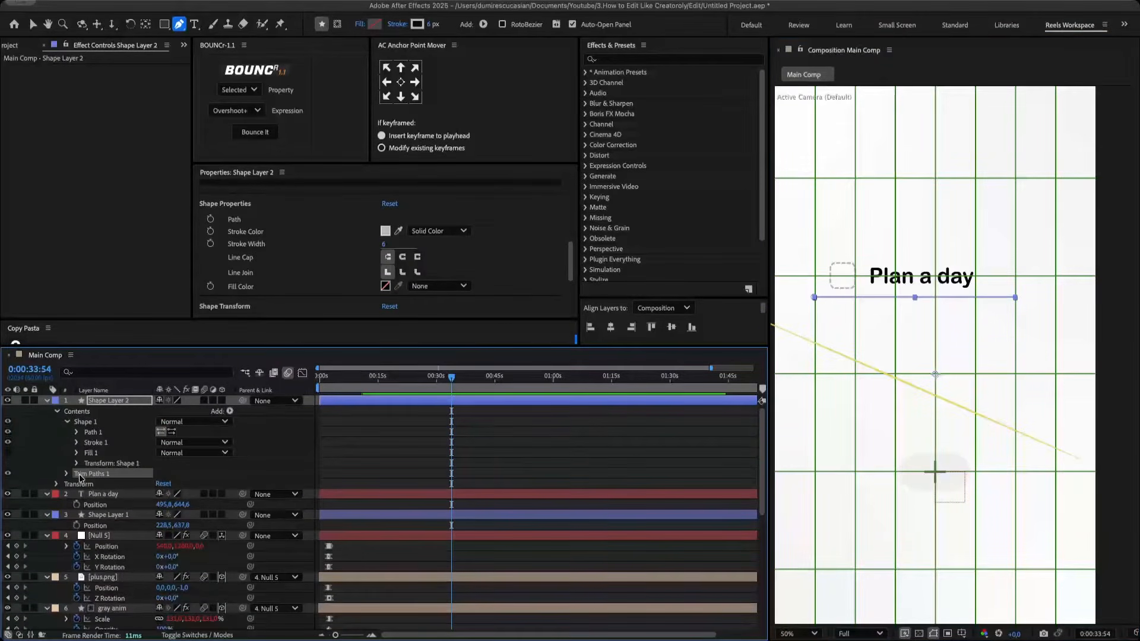
click(76, 443)
click(160, 526)
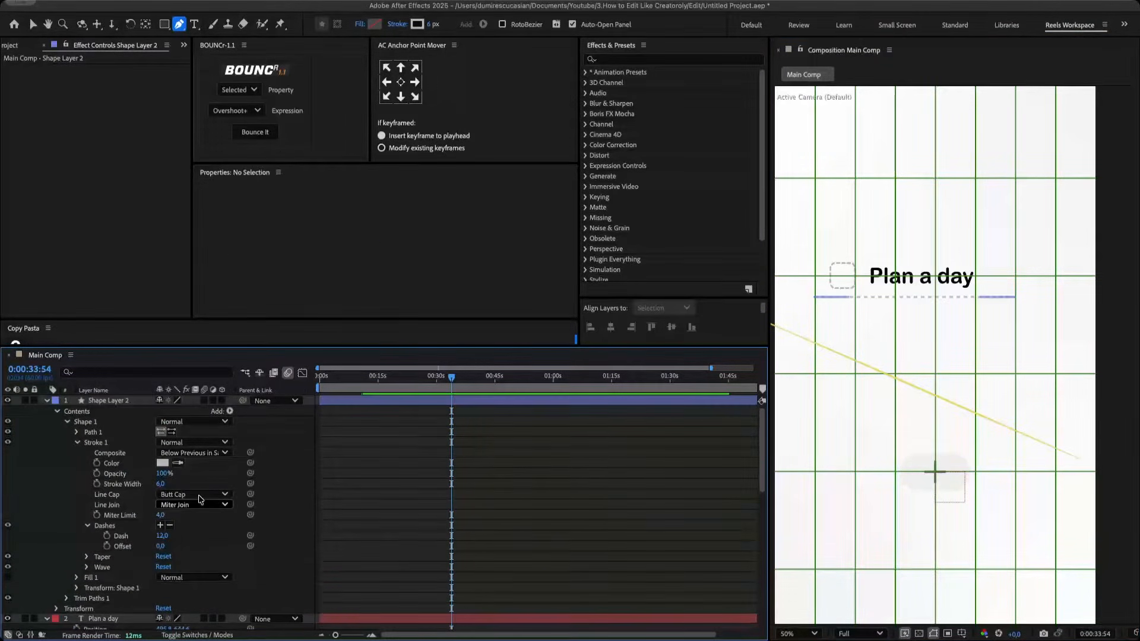
- Rename the shape layers "Dotted Square" and "Dotted line", and give both and the Plan a day text a pink label
key(Return)
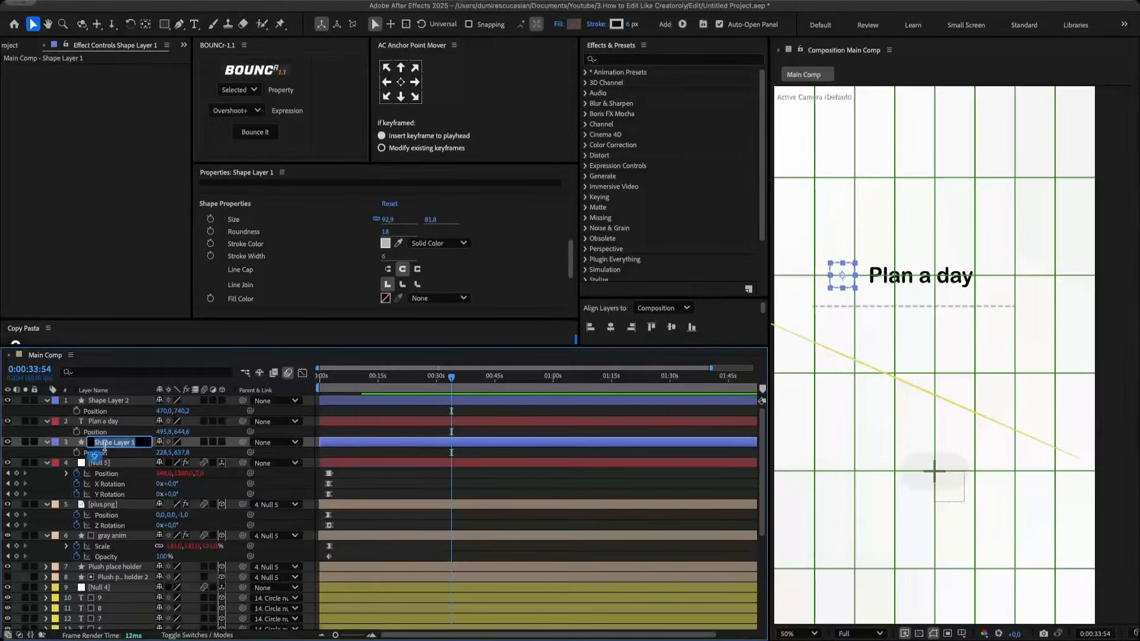
text(Dotted Square)
key(Return)
key(super+Up)
key(super+Up)
key(Return)
text(Dotted line)
key(Return)
shift+click(102, 442)
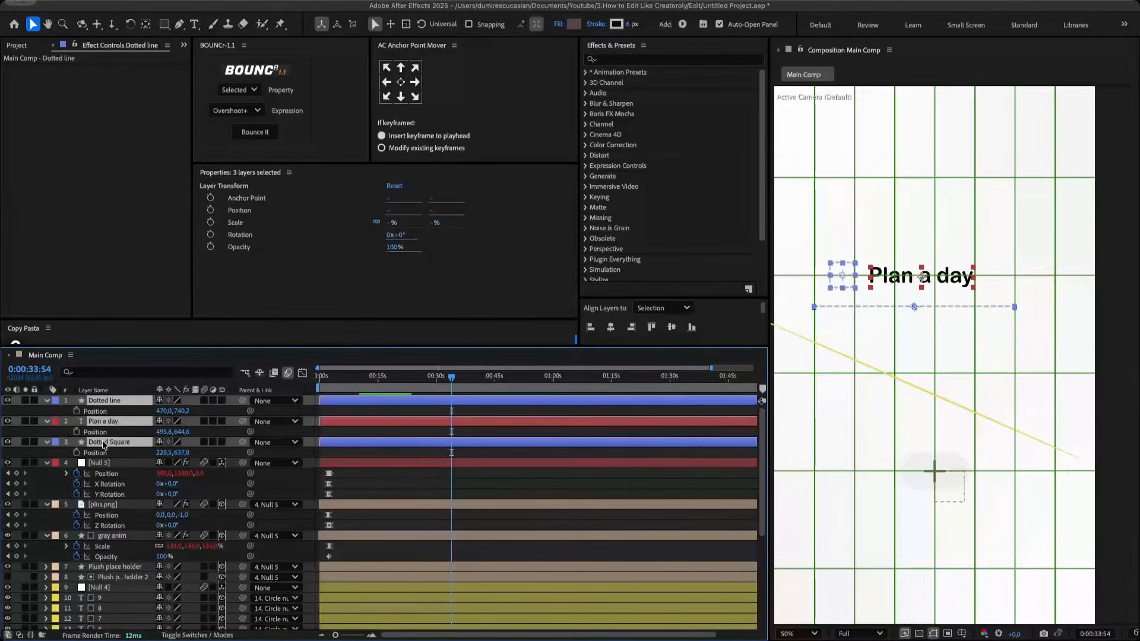
click(90, 432)
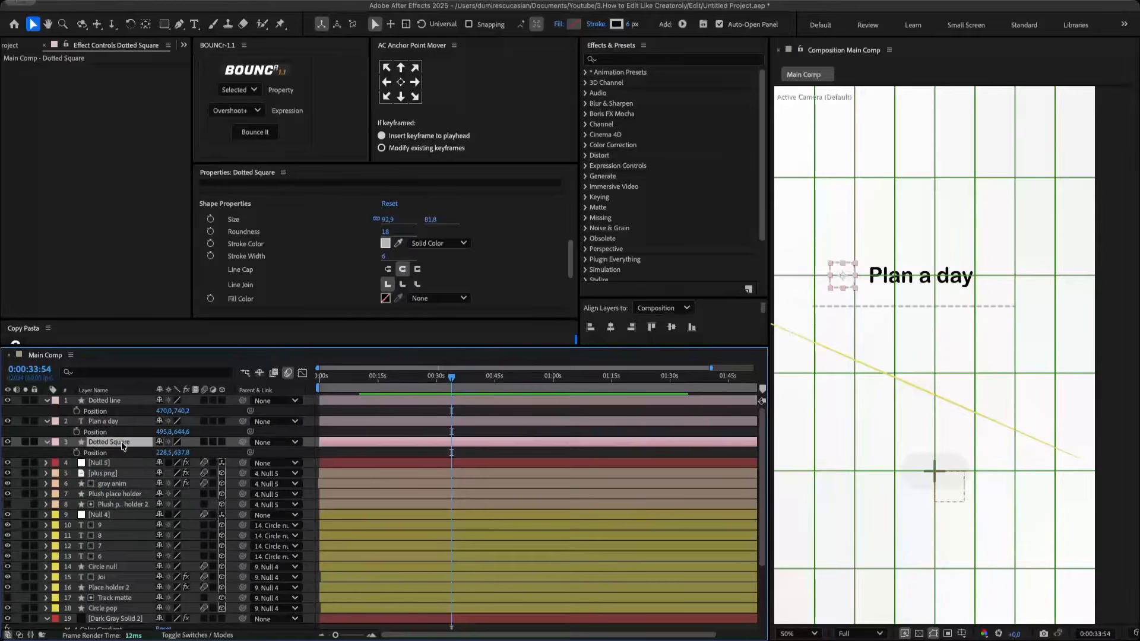
- Duplicate Dotted Square, bring the copy to the top of the layer stack, and position it lower at Y 878.8
key(super+d)
drag(119, 443, 294, 441)
key(p)
- Duplicate the Plan a day text, change the copy to "Drink water", and position it beside the second square
click(104, 441)
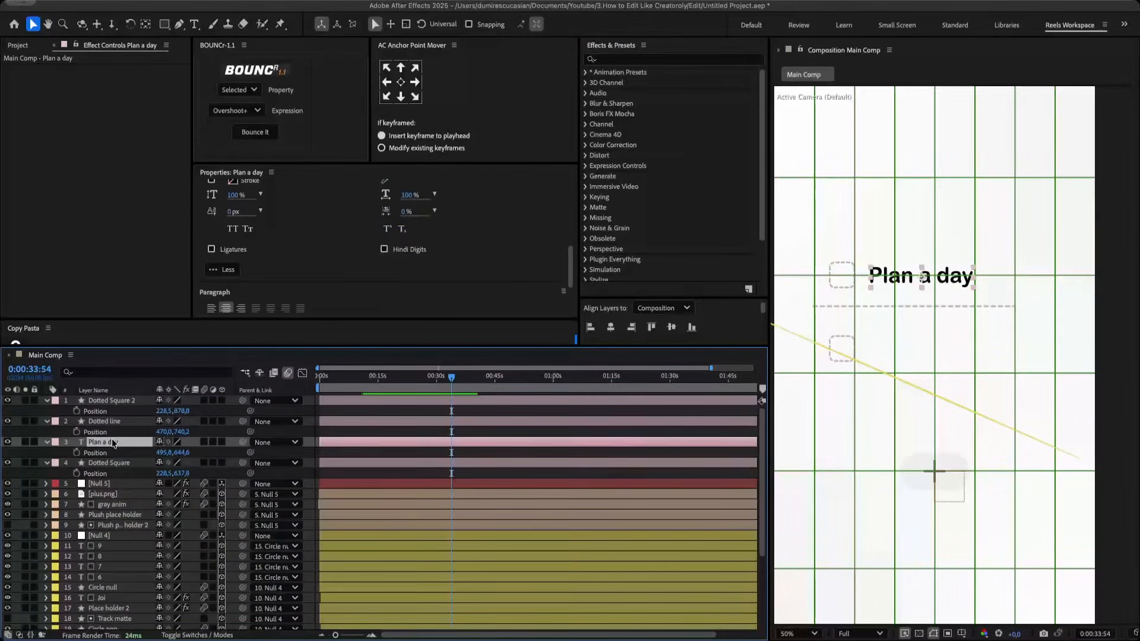
key(super+d)
drag(104, 442, 104, 402)
double_click(916, 279)
text(Drink water)
click(104, 401)
key(p)
mouse_move(183, 412)
mouse_down()
mouse_move(333, 427)
mouse_move(176, 412)
mouse_up()
- Duplicate Dotted line, bring the copy to the top, and position it beneath the "Drink water" row at about Y 975
click(106, 442)
key(super+d)
drag(107, 442, 111, 399)
key(p)
drag(183, 412, 308, 439)
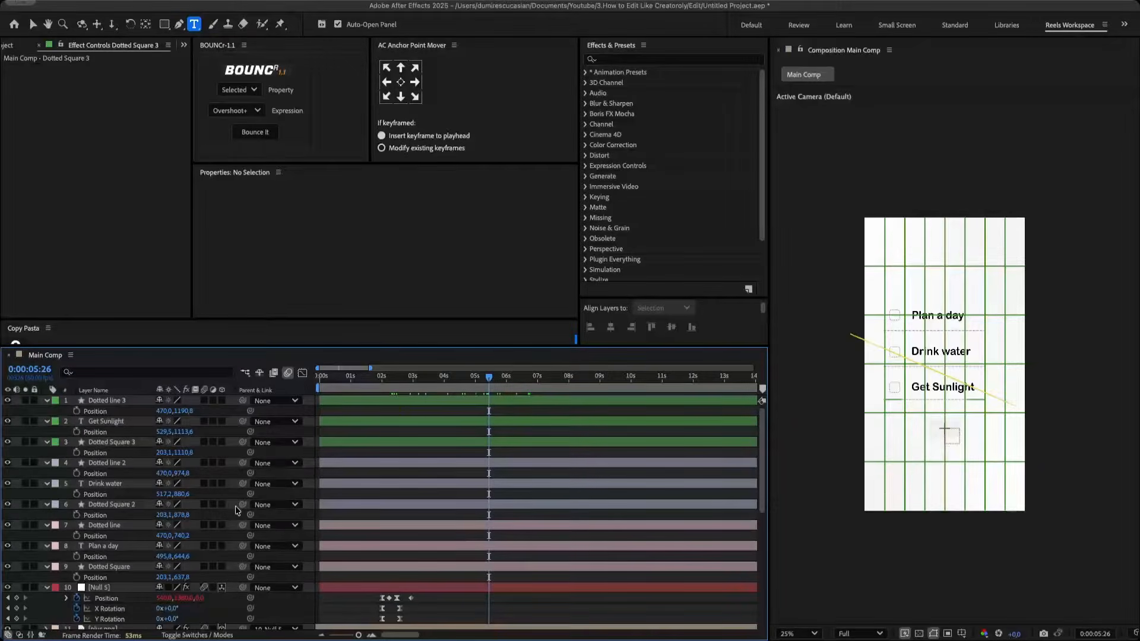
- Create a new null, parent the nine checklist layers to it, and move it to recentre the checklist at position 611, 806
key(alt+shift+super+y)
click(119, 414)
shift+click(115, 577)
drag(243, 432, 133, 401)
click(133, 401)
key(p)
drag(204, 412, 126, 374)
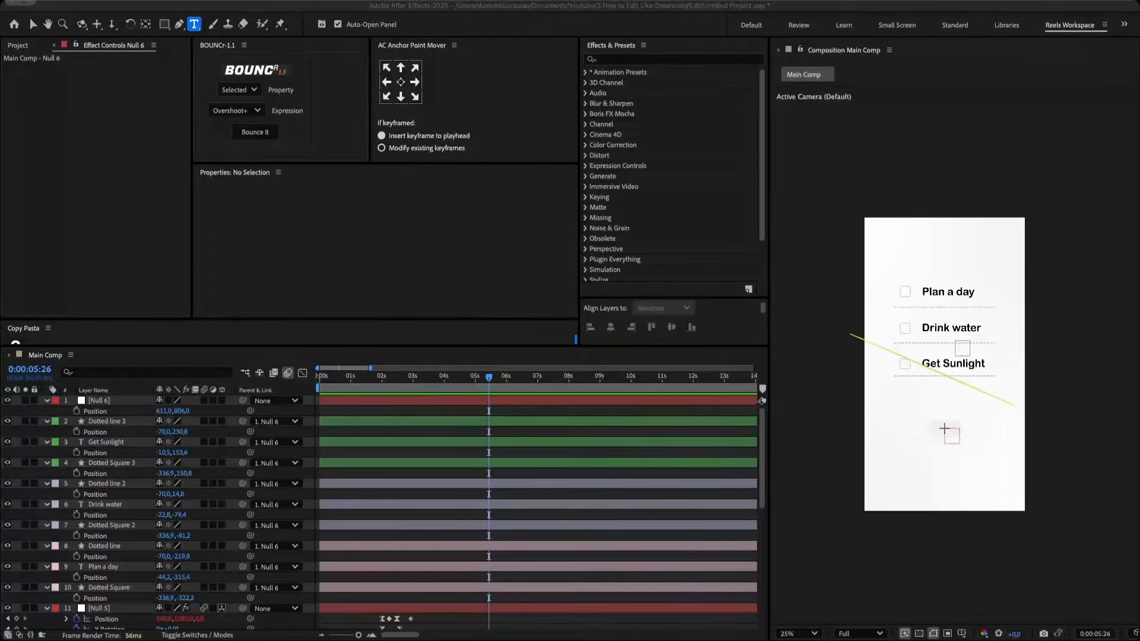
- Add the purple moon image, scale it to 13.5%, and position it below the "Get Sunlight" row's checkbox
drag(231, 459, 226, 458)
key(s)
drag(172, 431, 144, 431)
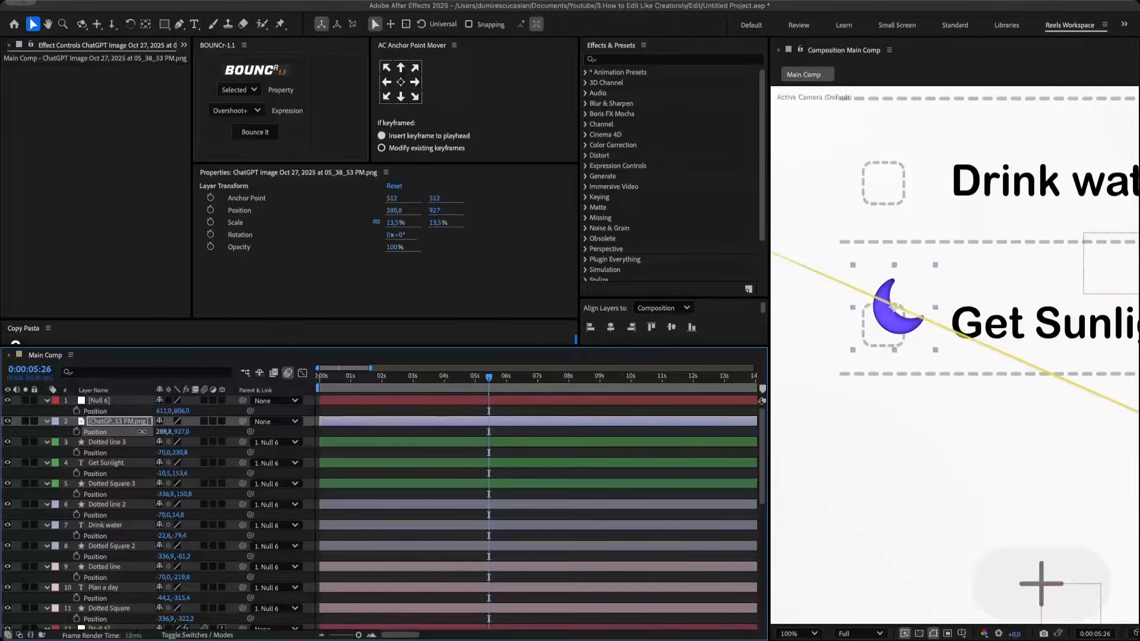
drag(142, 432, 178, 432)
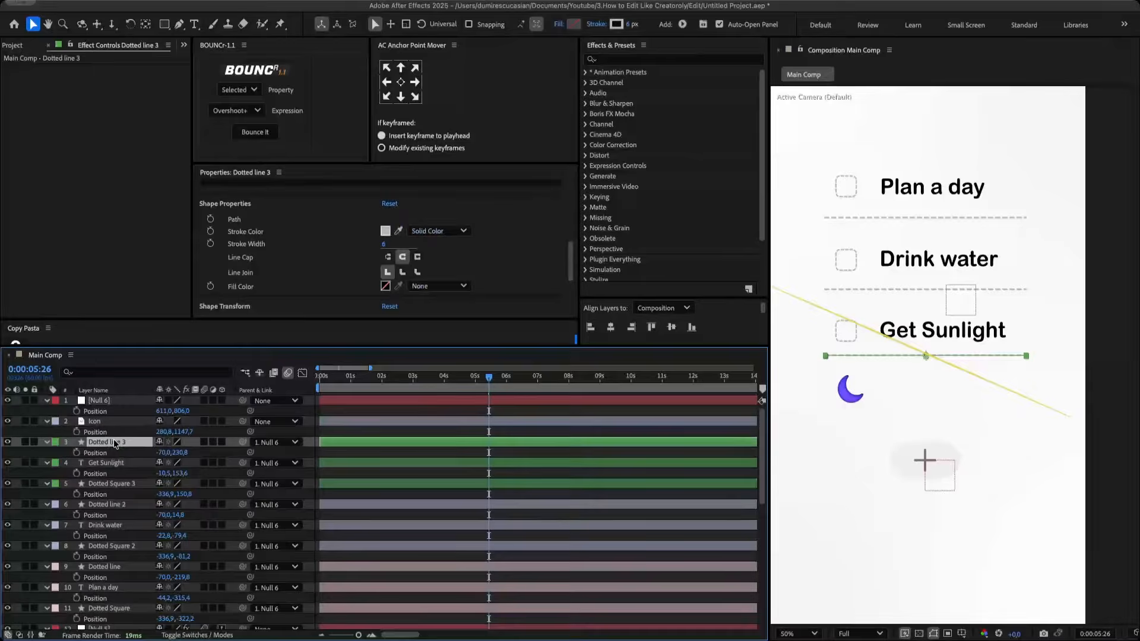
- Duplicate Dotted line 3, bring the copy above the icon layer, and position it beneath the moon at Y 415.8
key(super+d)
drag(113, 443, 113, 418)
drag(183, 431, 293, 432)
- Duplicate the Get Sunlight text, change the copy to "Wind Down", and position it beside the moon icon
click(105, 485)
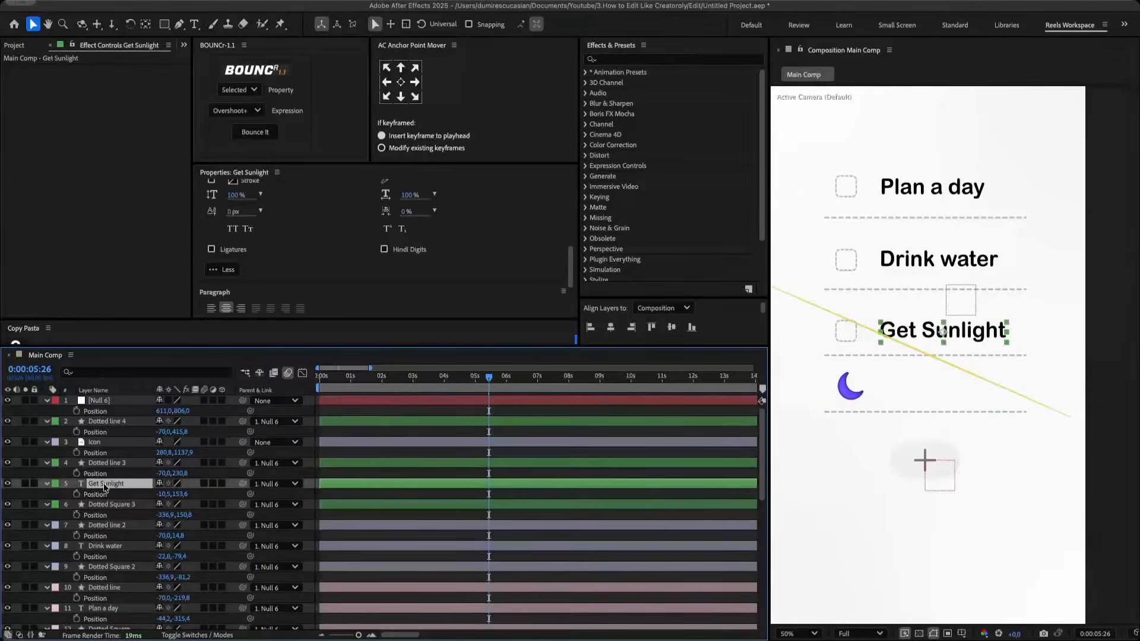
key(super+d)
drag(105, 485, 115, 435)
double_click(938, 334)
text(Wind d)
key(BackSpace)
text(Down)
click(142, 443)
key(p)
drag(184, 452, 289, 442)
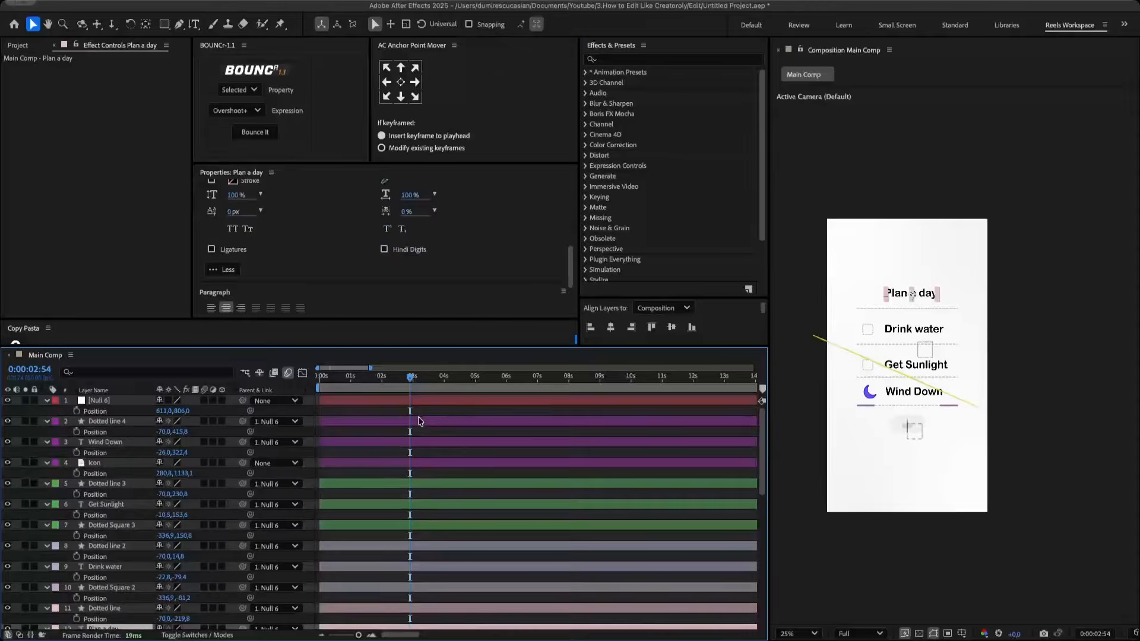
- Make all the checklist layers start at 0:00:02:54
shift+click(415, 423)
drag(350, 426, 427, 427)
- Apply Gaussian Blur to the first Dotted Square and add keyframes for blurriness 0 and opacity 100%
click(424, 596)
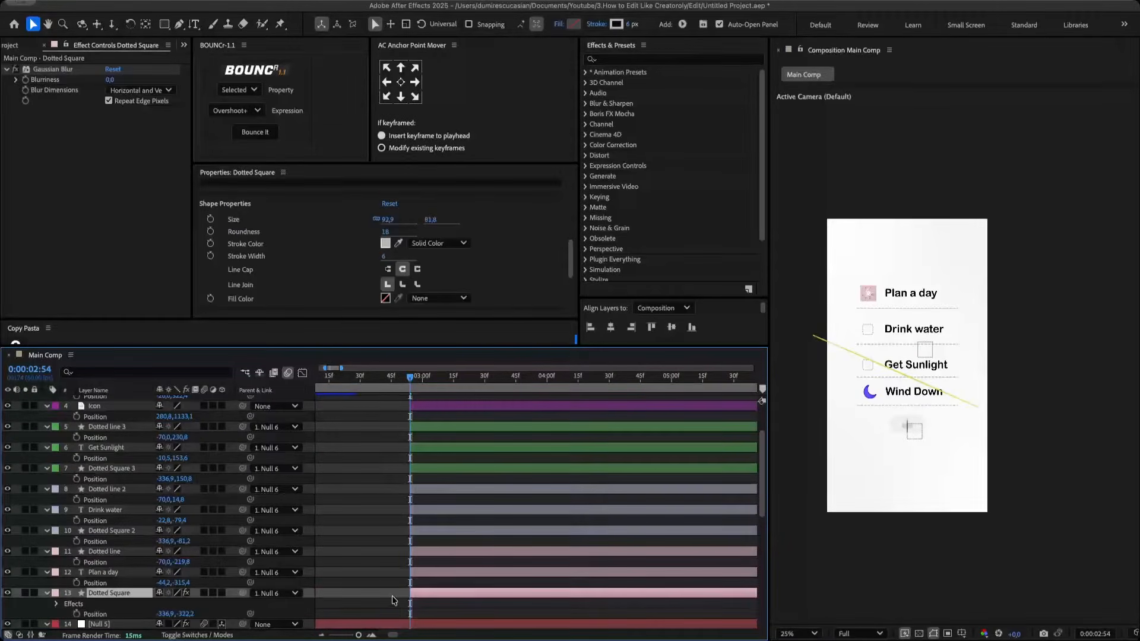
click(27, 81)
key(t)
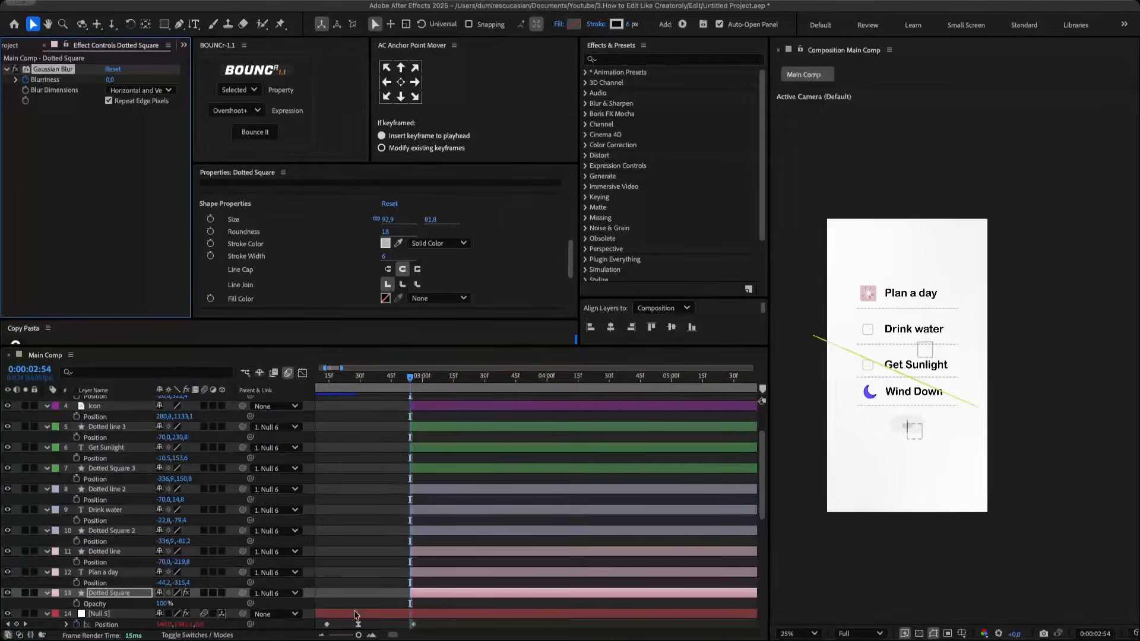
click(77, 603)
key(u)
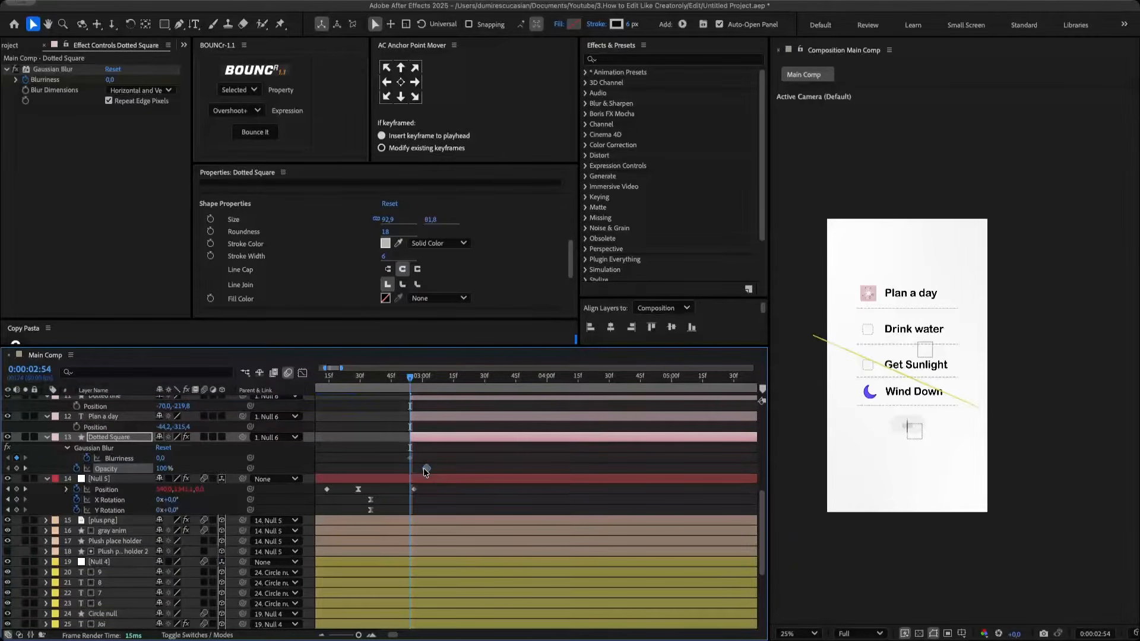
- Move Dotted Square's blurriness and opacity keyframes slightly later, and set its blurriness to 15 at 0:00:02:54
drag(410, 457, 437, 466)
click(165, 470)
text(15)
key(Return)
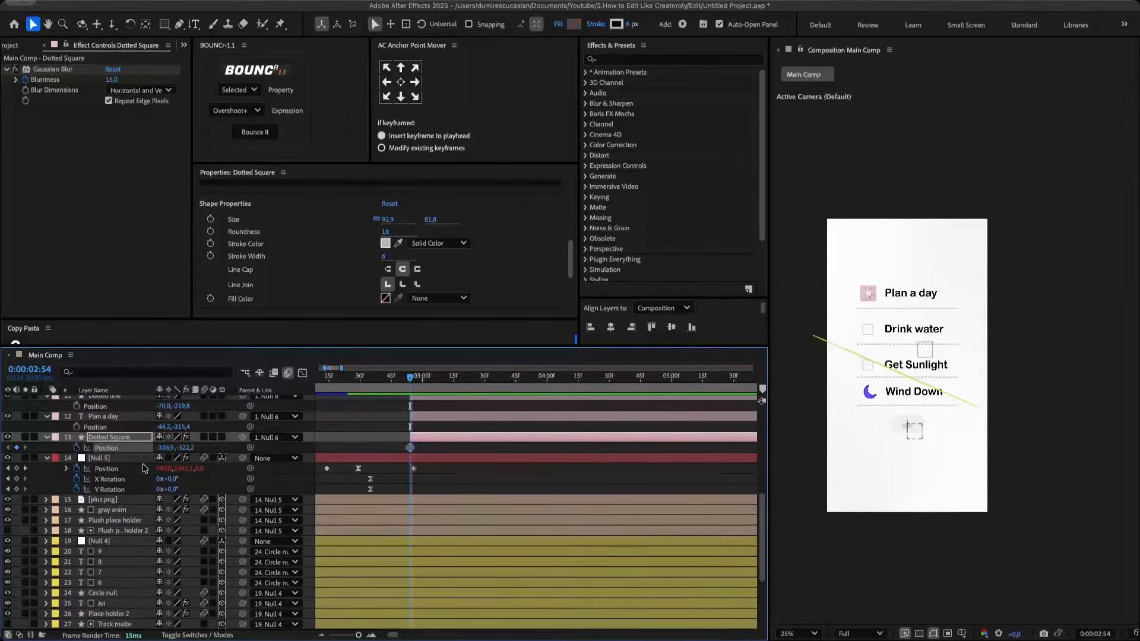
- Animate Dotted Square's position in from x about -453 at 0:00:02:54 and apply the BOUNCr Overshoot+ expression to it
key(shift+p)
drag(410, 469, 430, 473)
drag(158, 469, 90, 463)
shift+click(443, 468)
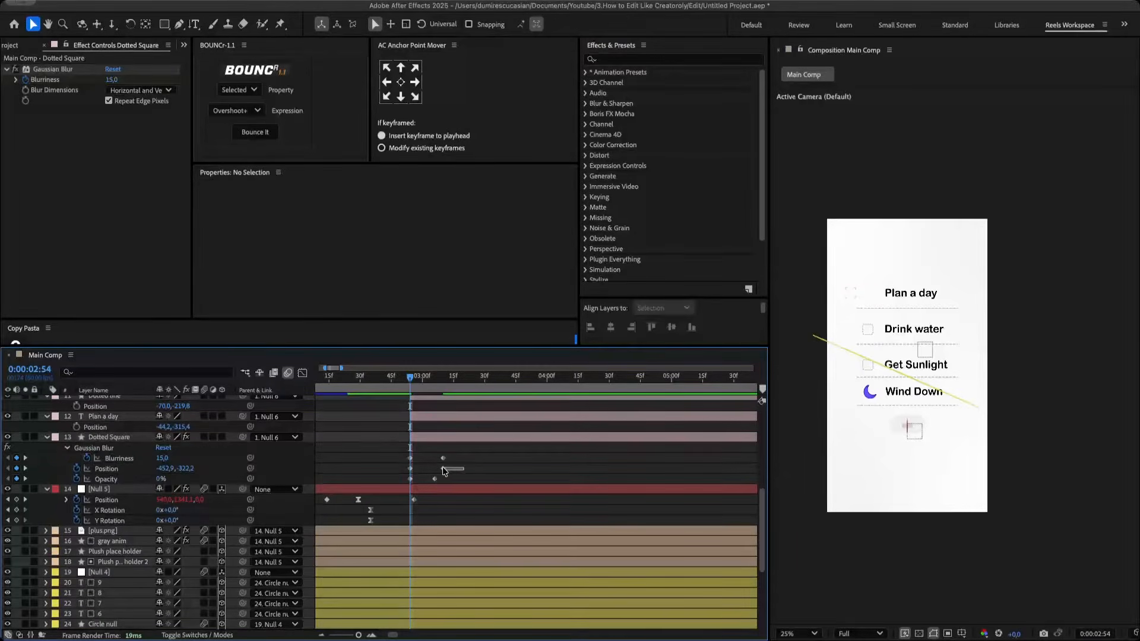
click(262, 128)
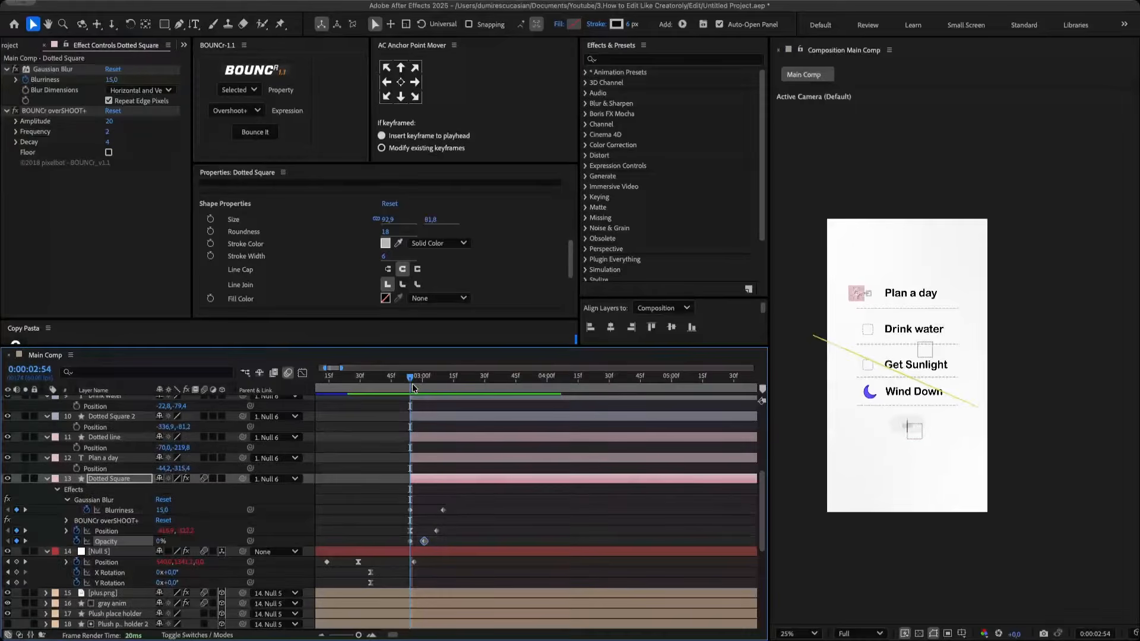
- Start Dotted Square 2 at 0:00:02:59 and copy Dotted Square's blurriness and opacity keyframes onto it
drag(414, 388, 421, 388)
click(425, 418)
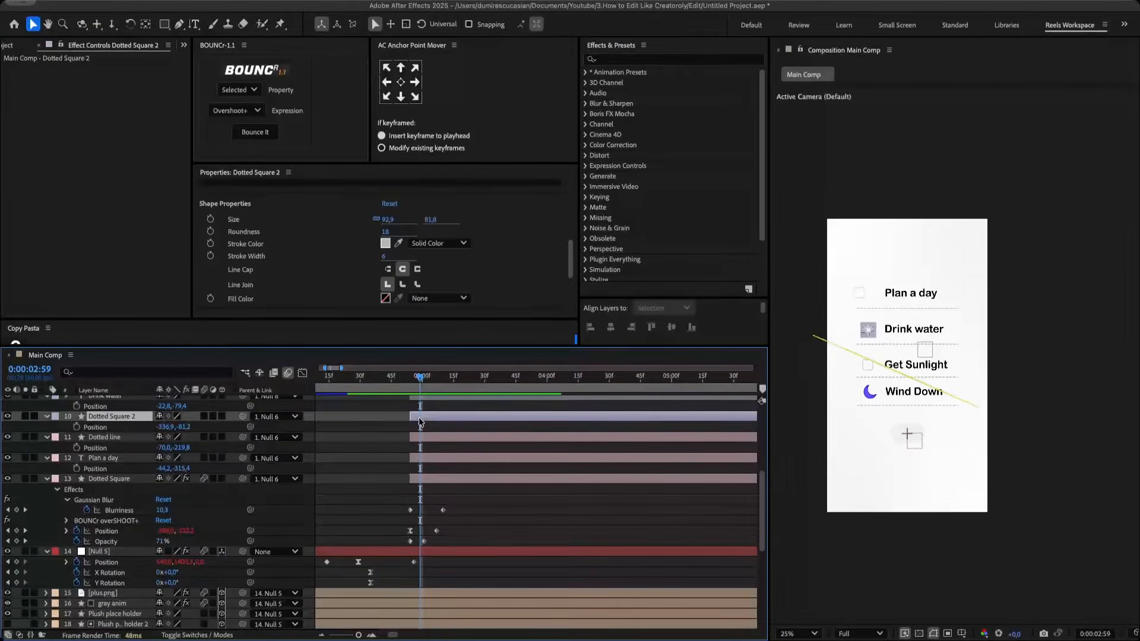
drag(443, 539, 402, 539)
key(super+c)
click(438, 418)
key(super+v)
drag(463, 518, 405, 502)
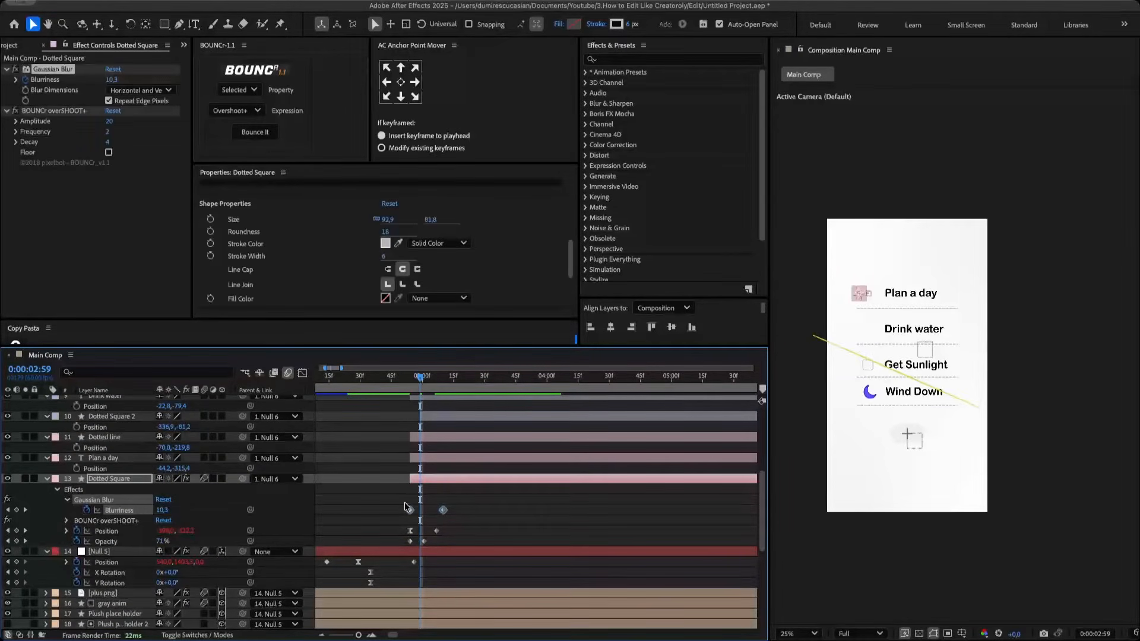
key(super+c)
click(432, 417)
key(super+v)
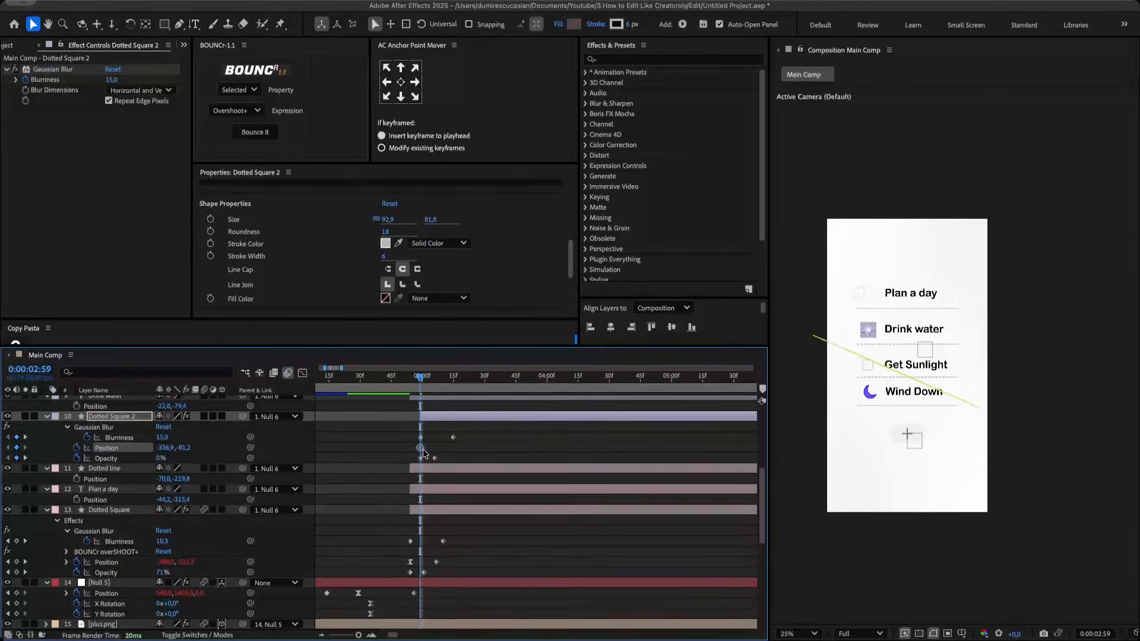
- Slide Dotted Square 2 in from the left using position keyframes, and apply BOUNCr Overshoot+ with amplitude 20 and motion blur
drag(423, 452, 447, 454)
drag(161, 449, 117, 442)
drag(406, 445, 423, 451)
click(246, 134)
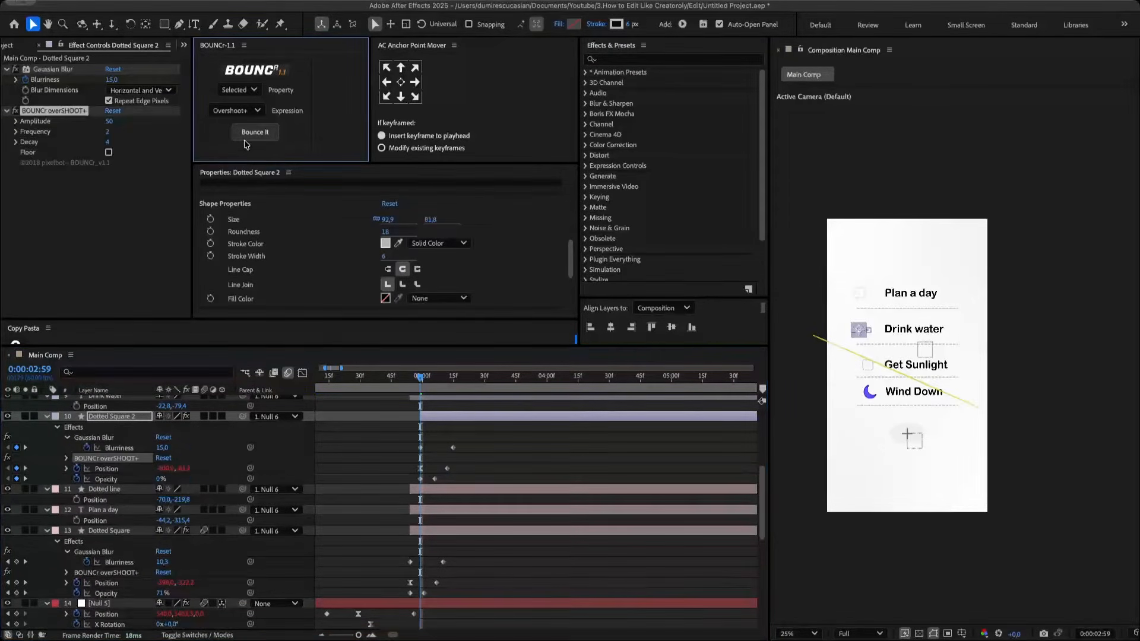
click(109, 122)
text(20)
key(Return)
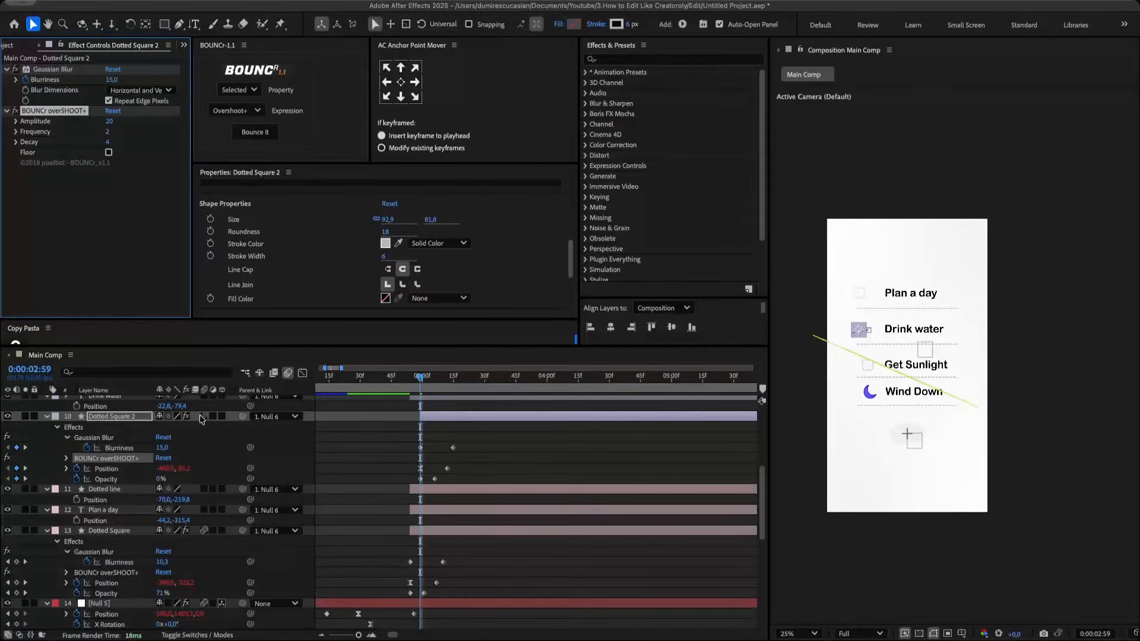
click(411, 414)
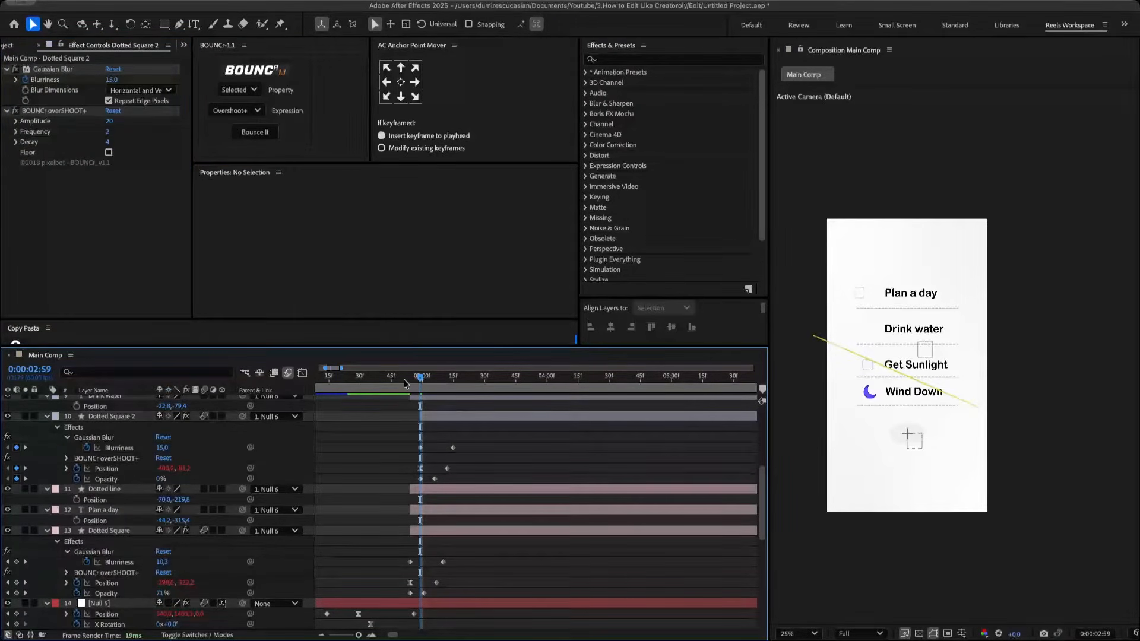
- Start Dotted Square 3 at 0:00:03:06 and paste the copied blurriness and opacity keyframes onto it
drag(420, 377, 433, 380)
scroll(428, 469, up, 3)
click(428, 468)
drag(428, 470, 448, 473)
drag(447, 599, 412, 558)
key(super+c)
click(448, 471)
key(super+v)
key(super+c)
click(440, 468)
key(super+v)
- Slide Dotted Square 3 in from the left with an eased position keyframe, BOUNCr Overshoot+ at amplitude 20 and motion blur
key(p)
key(alt+p)
key(u)
drag(436, 500, 459, 502)
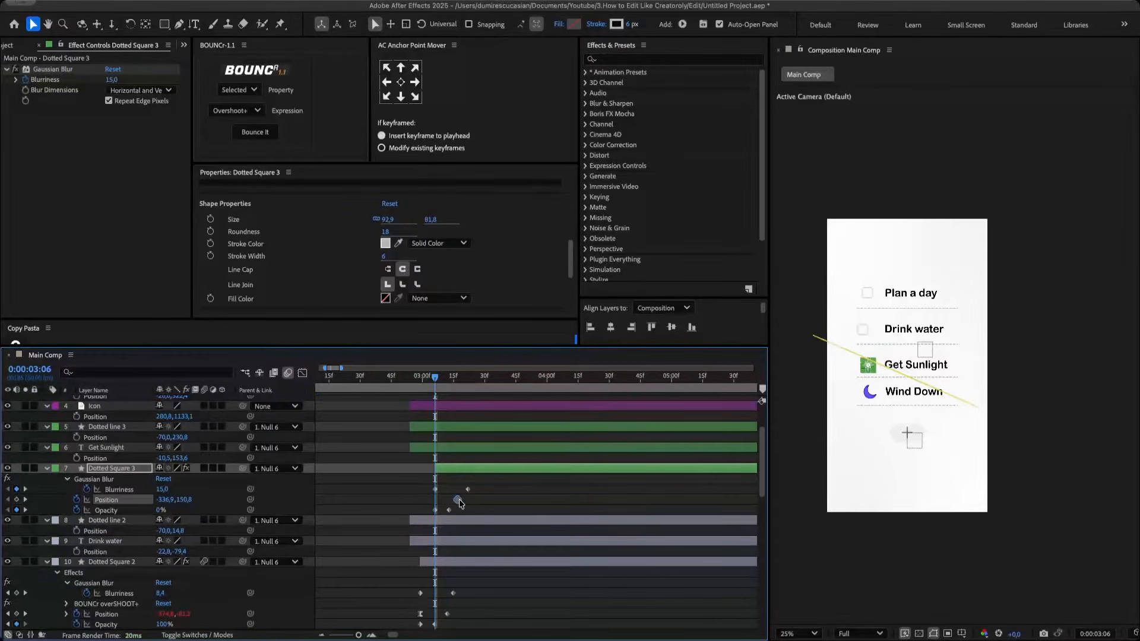
drag(167, 499, 62, 512)
drag(1, 537, 1, 536)
drag(417, 496, 454, 496)
key(F9)
click(250, 133)
click(206, 468)
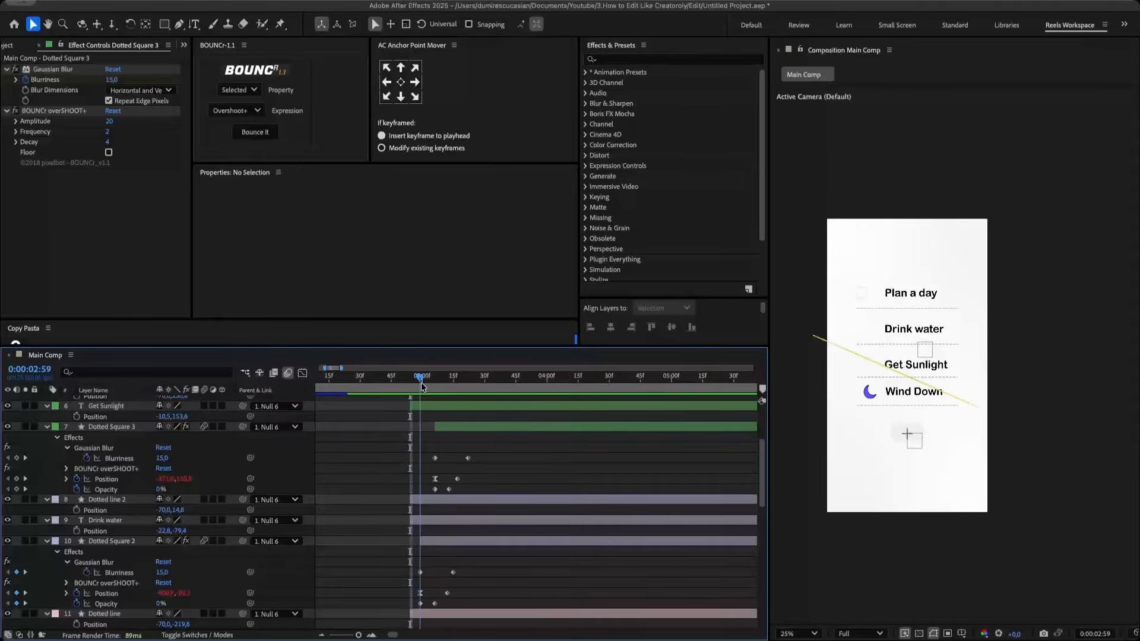
- Start the Plan a day text at 0:00:03:05 and add a Position text animator with an x offset of 401
drag(422, 382, 433, 384)
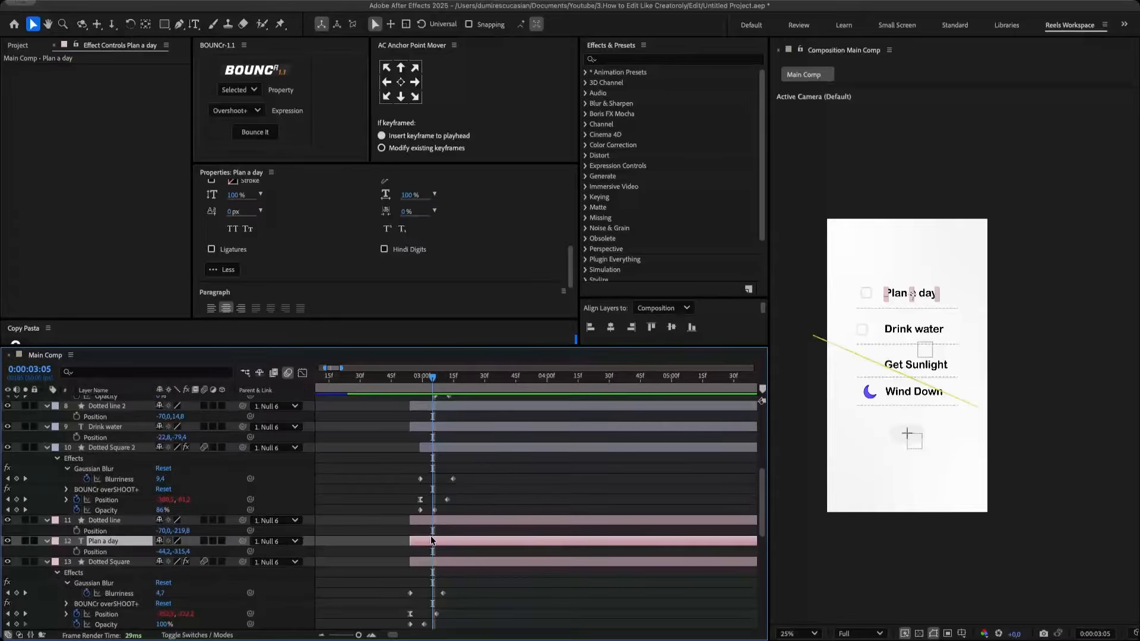
drag(428, 539, 452, 537)
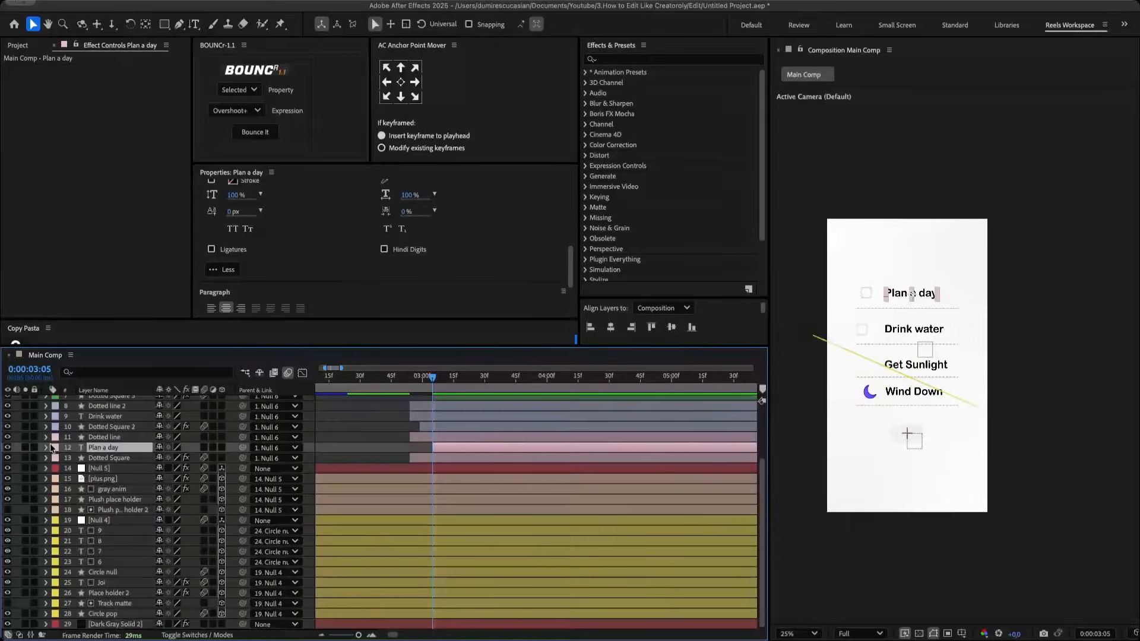
click(47, 448)
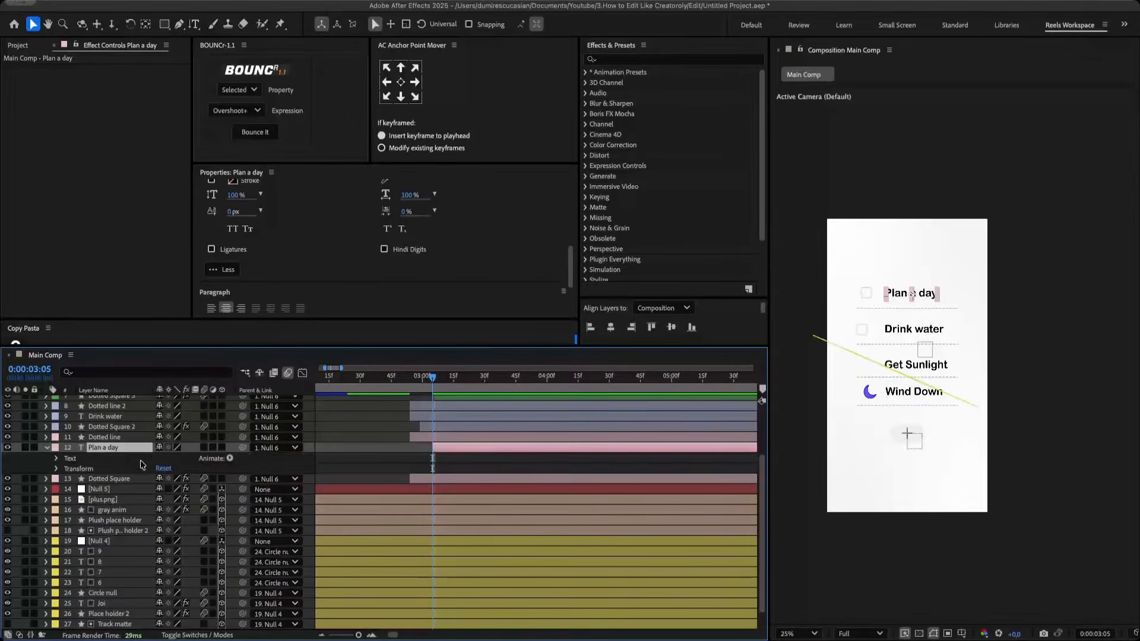
click(267, 402)
drag(160, 521, 391, 516)
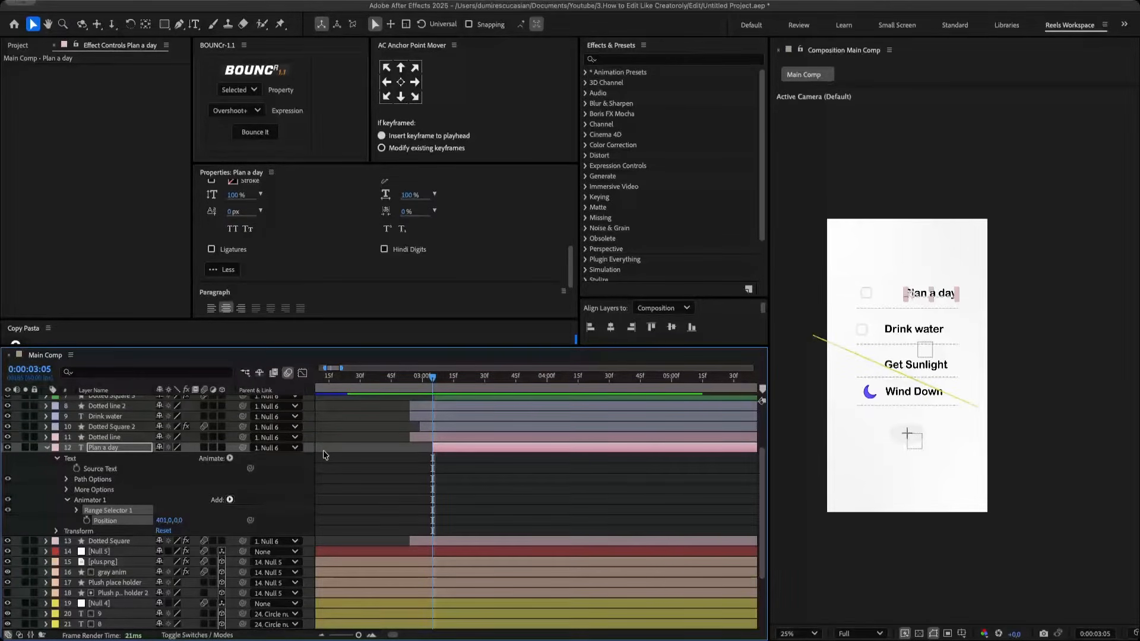
- Add opacity at 0% and blur at 15 to the Plan a day text animator
click(162, 531)
text(00)
key(Return)
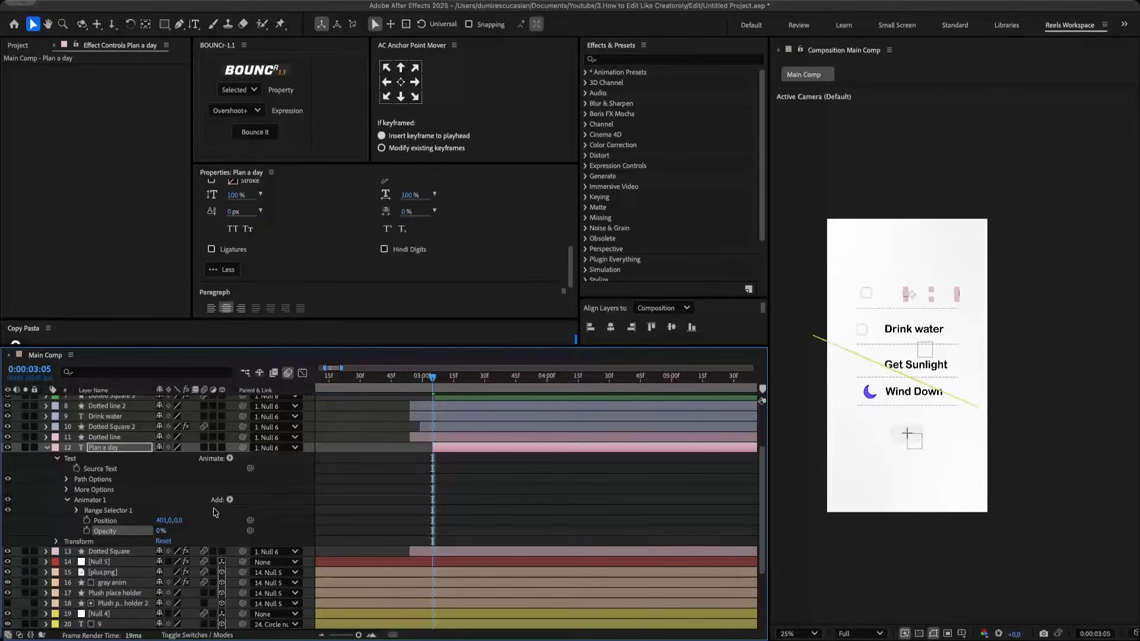
click(336, 461)
click(177, 542)
text(15)
key(Return)
scroll(229, 475, down, 3)
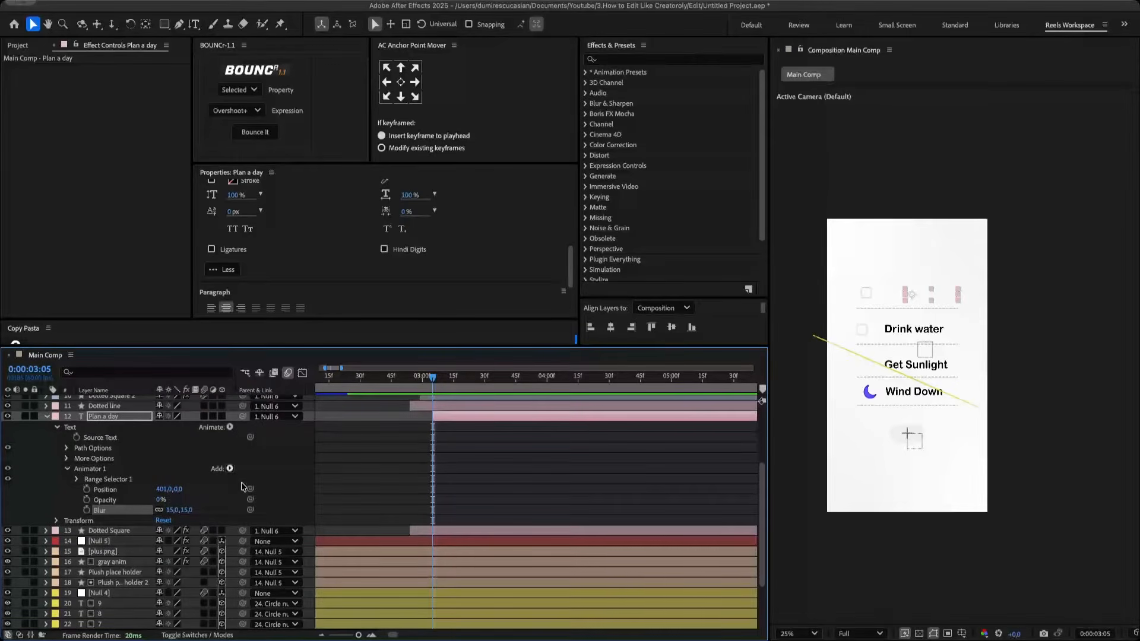
- Add an expression selector to Plan a day's Animator 1 and paste the copied expression into its Amount
click(309, 512)
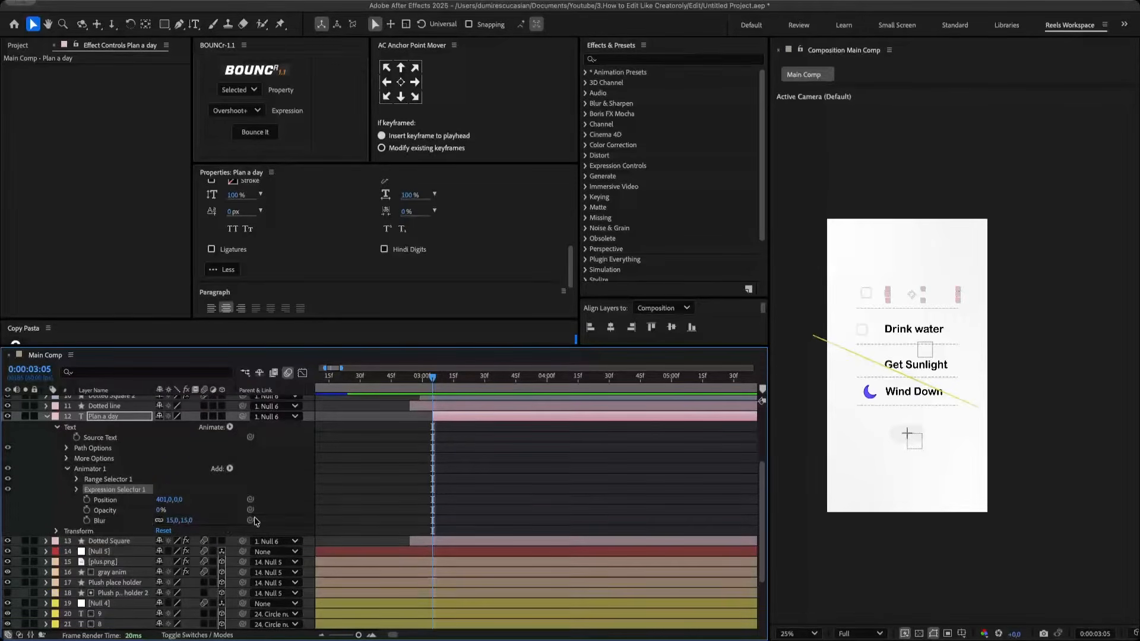
click(77, 491)
click(97, 511)
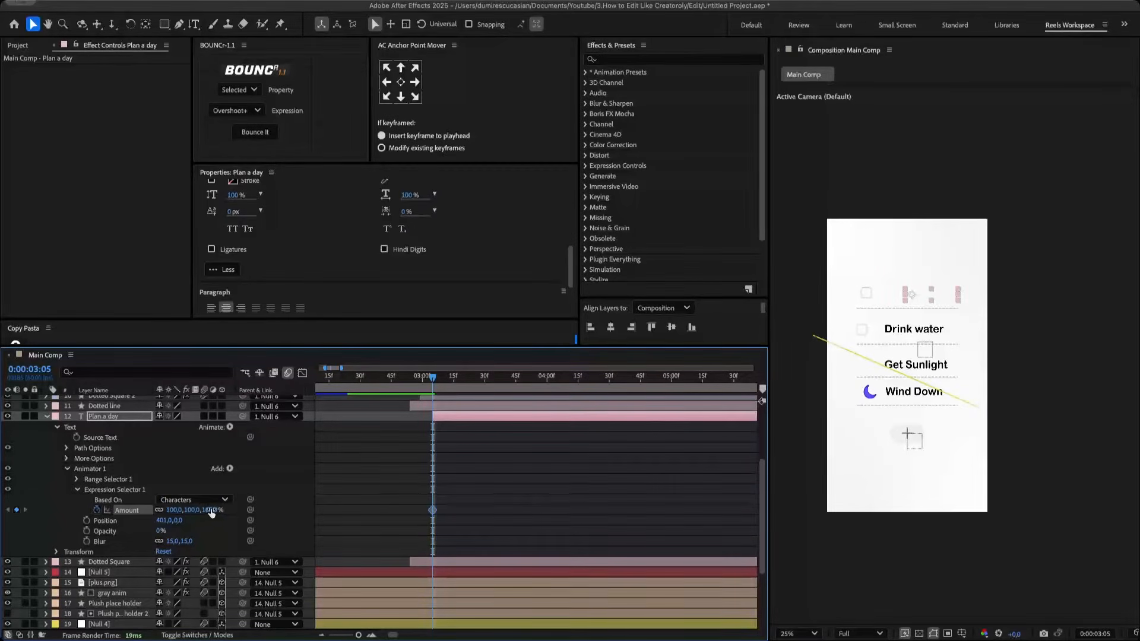
alt+click(98, 510)
key(super+v)
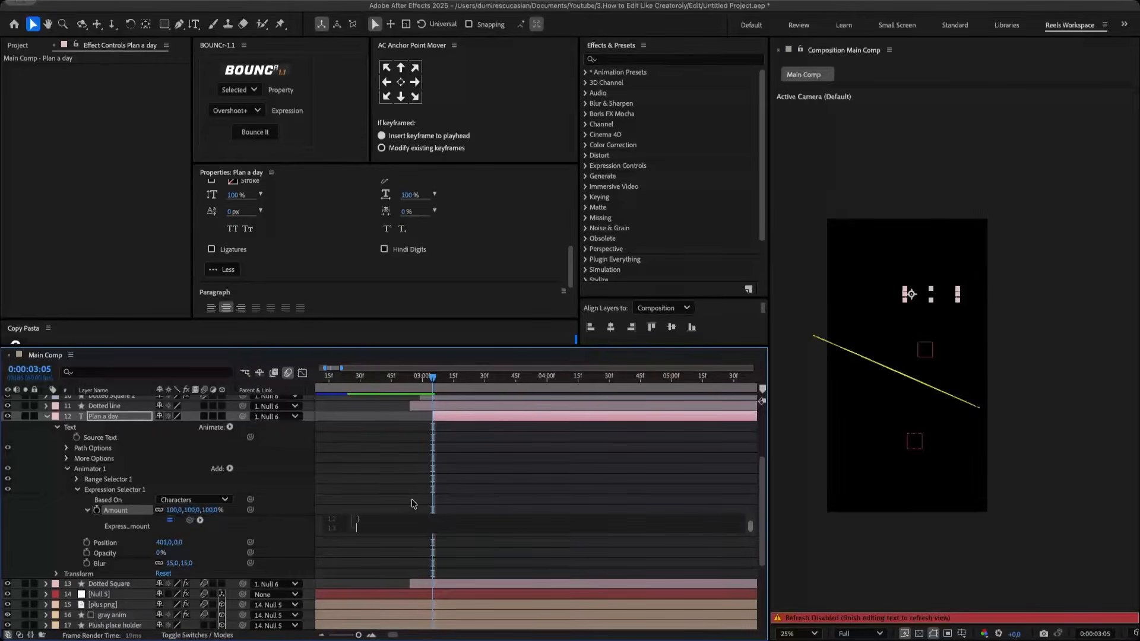
click(410, 495)
- Base Plan a day's range selector on Words, set the animator's blur to 60, and preview the text animation
click(104, 416)
key(space)
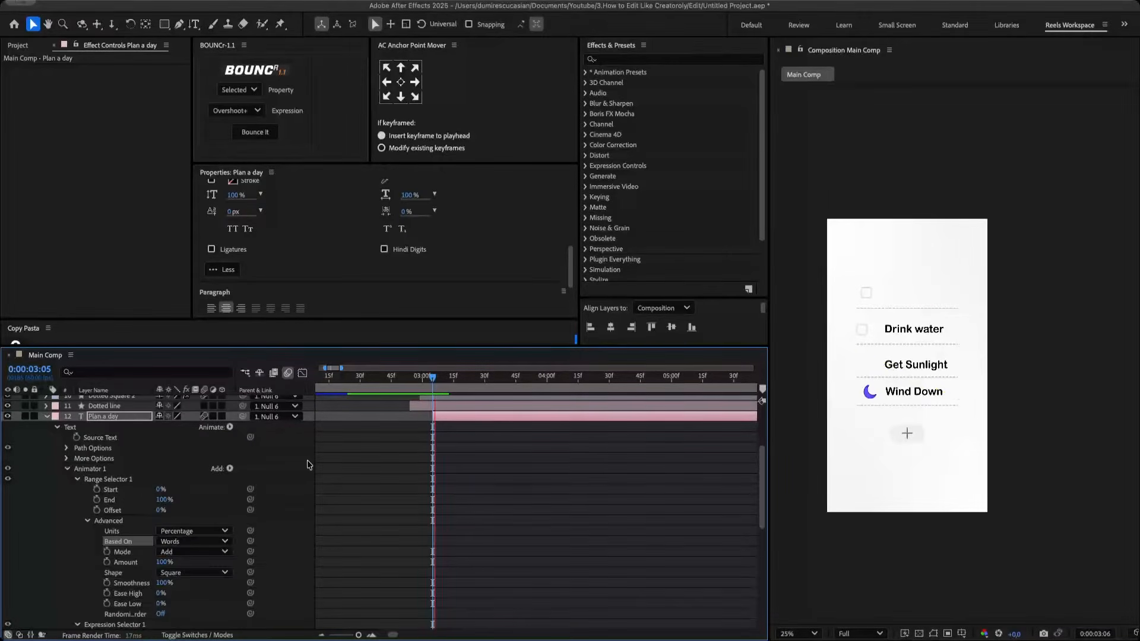
key(space)
- Copy Plan a day's Animator 1 onto the Drink water text, with that layer starting at 0:00:03:11
click(103, 515)
shift+click(104, 505)
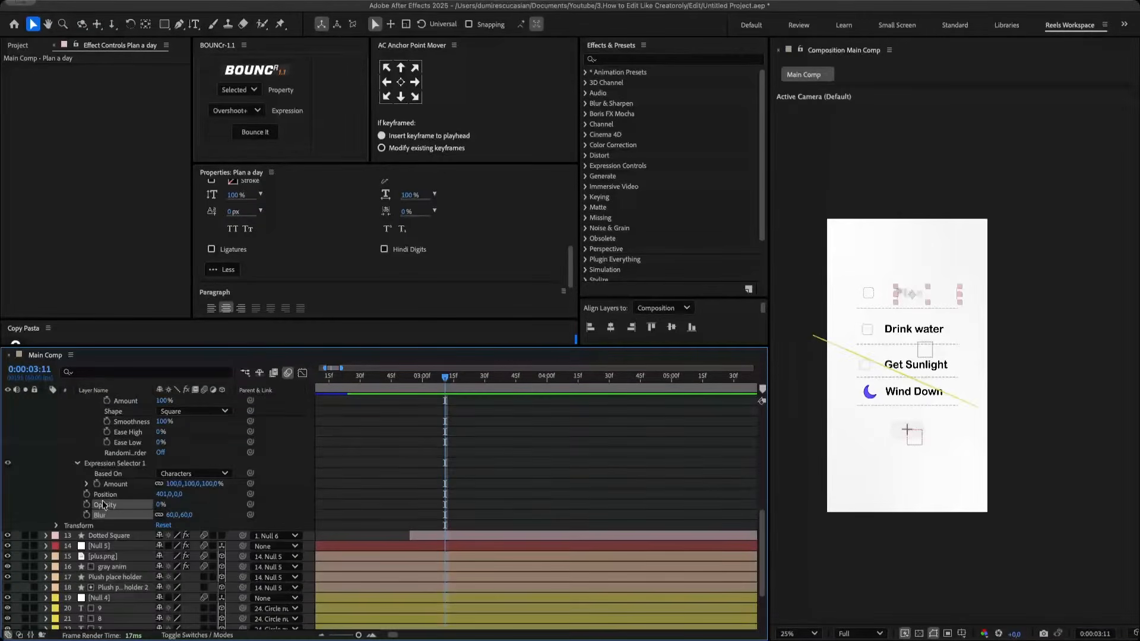
scroll(109, 479, up, 4)
mouse_move(103, 505)
mouse_down()
mouse_move(109, 478)
mouse_move(118, 506)
mouse_move(109, 449)
mouse_move(106, 552)
mouse_move(108, 516)
mouse_up()
scroll(107, 436, up, 6)
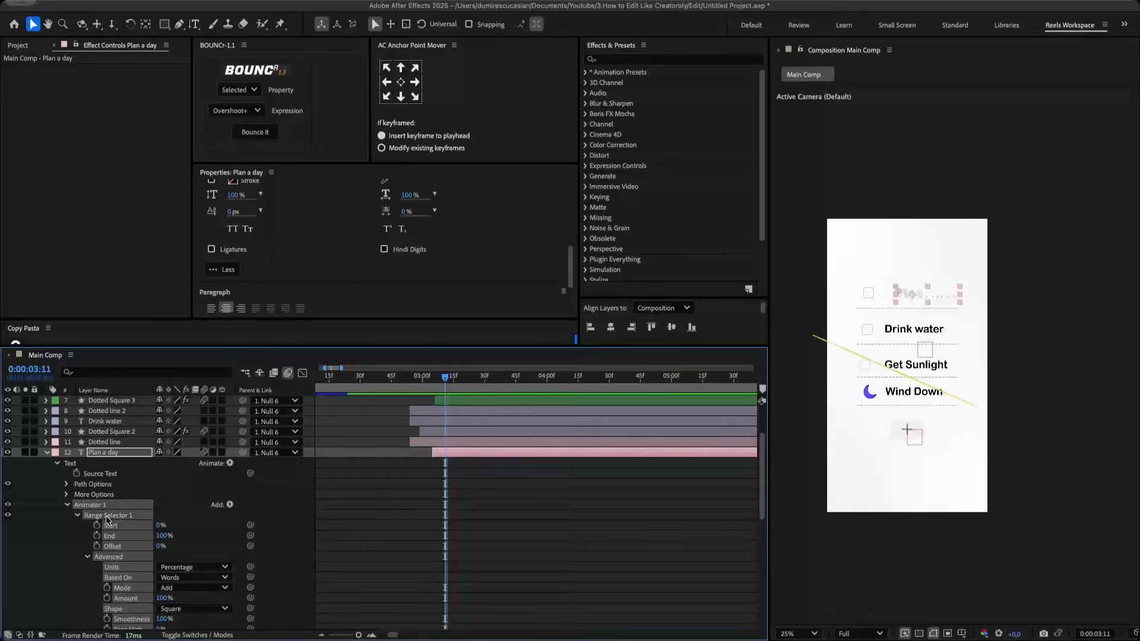
scroll(175, 509, up, 3)
click(422, 484)
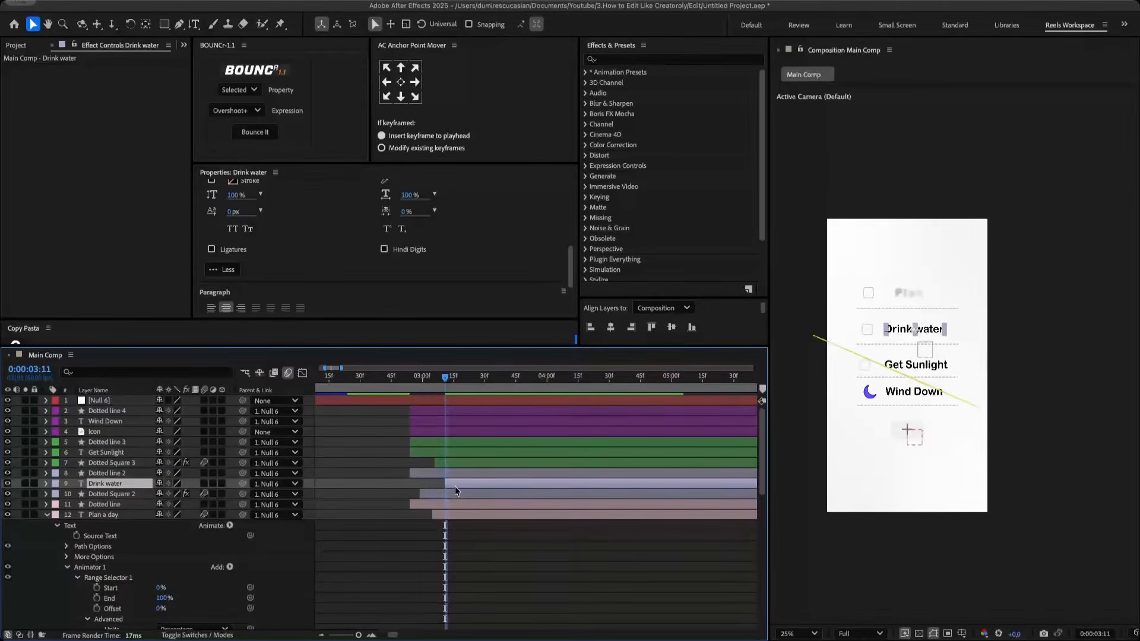
key(ctrl+v)
- Start the Get Sunlight text slightly after Drink water and paste the same text animator onto it
drag(447, 382, 461, 383)
drag(446, 453, 494, 454)
key(super+v)
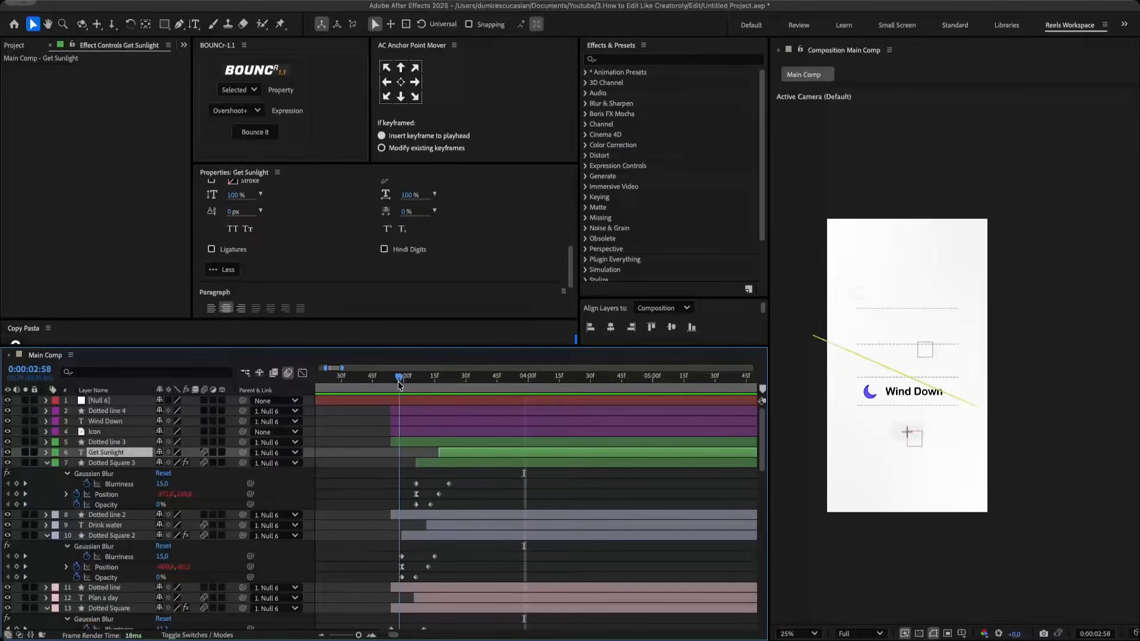
- Start the first Dotted line at 0:00:03:14 and keyframe its opacity from 0% up to 100%
drag(399, 392, 432, 391)
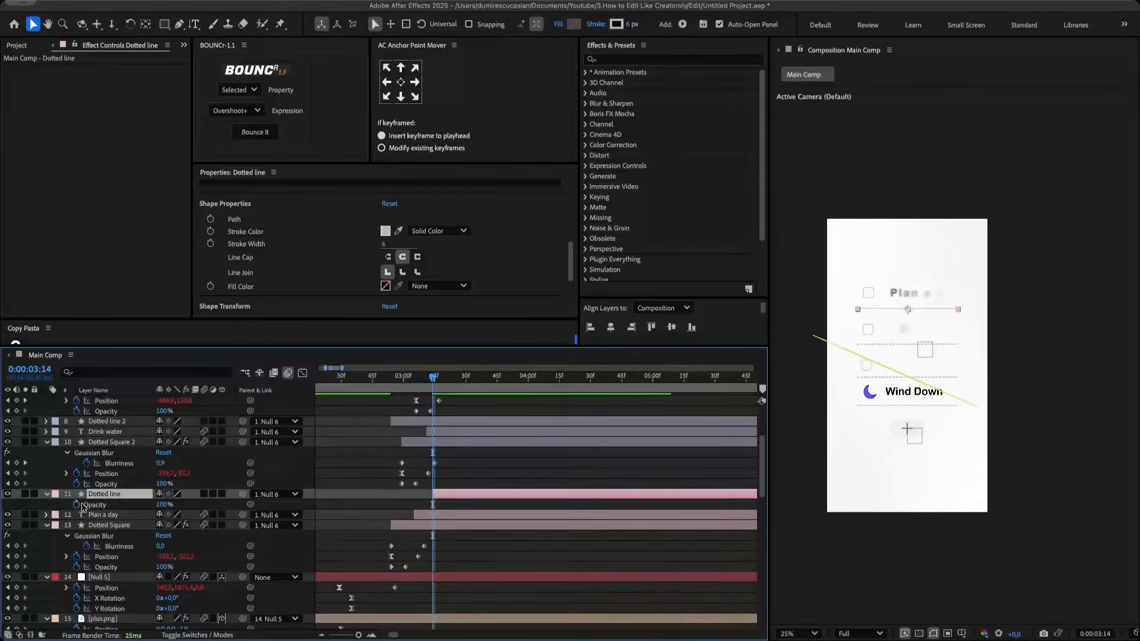
click(77, 505)
drag(432, 505, 447, 505)
click(167, 504)
text(0)
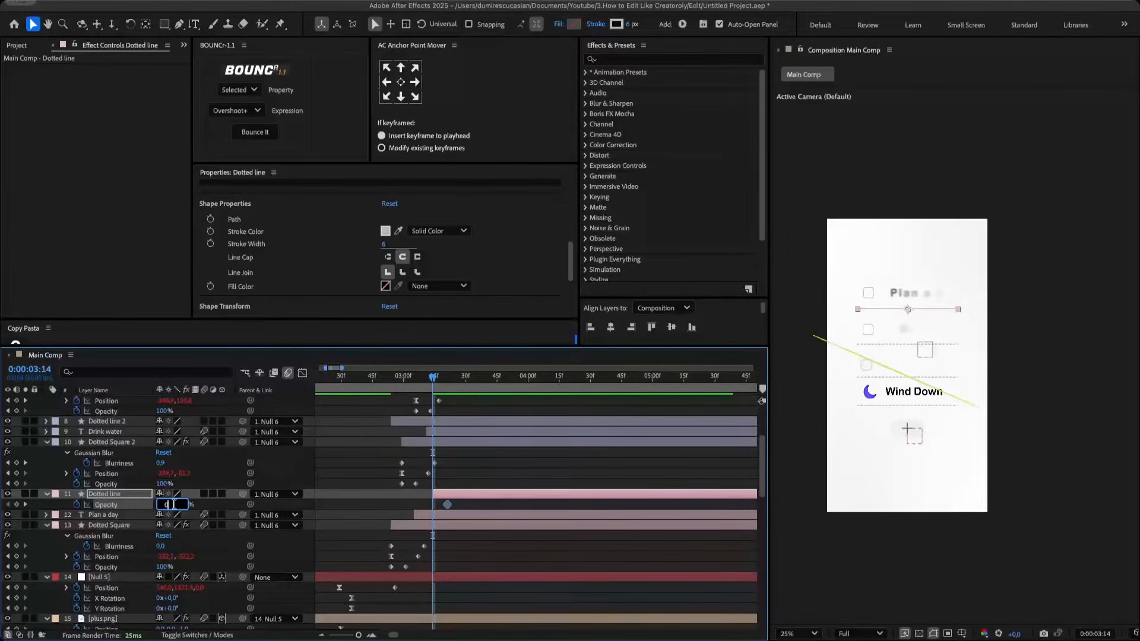
key(Return)
- Start Dotted line 2 at 0:00:03:16 and give Dotted lines 2 and 3 staggered opacity fade-ins
drag(425, 424, 470, 430)
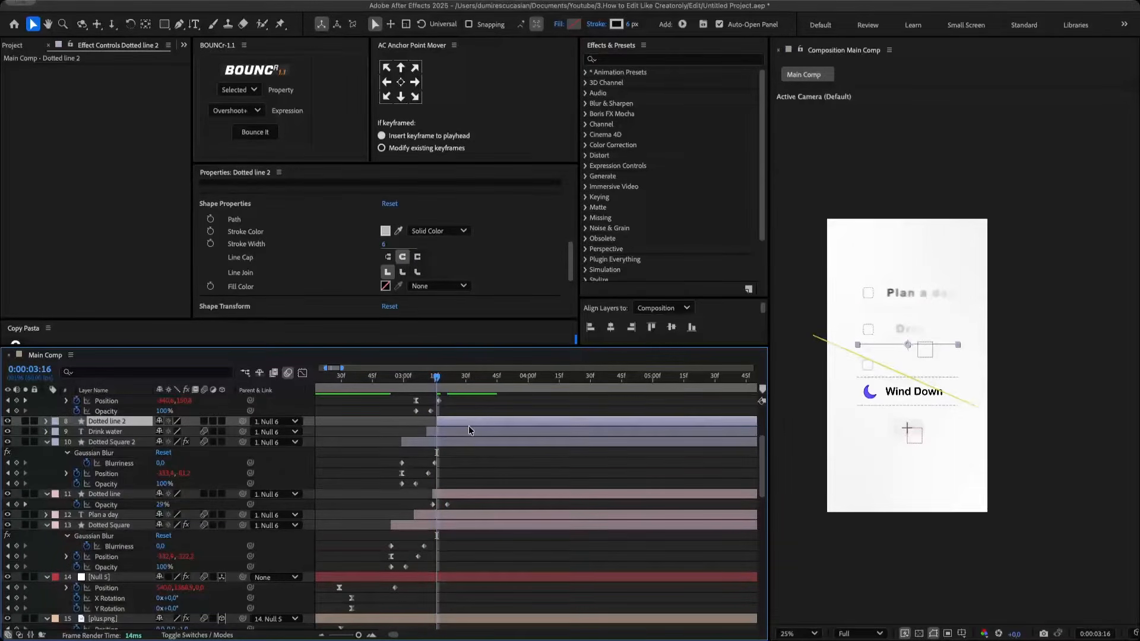
click(451, 437)
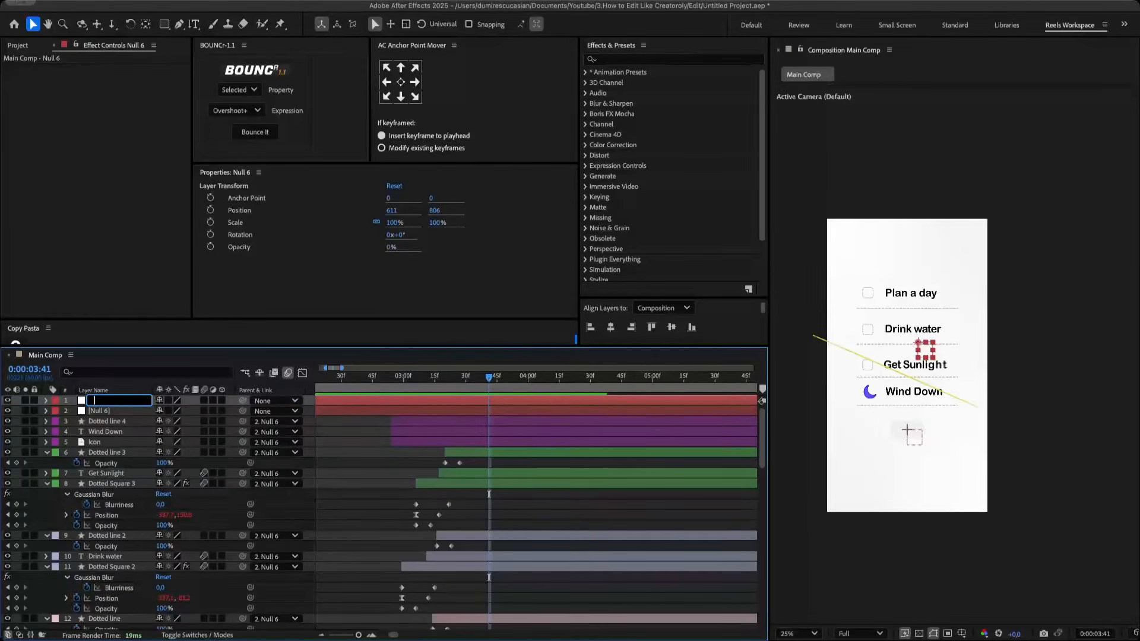
- Name the new null Wind Control and parent Dotted line 4, Wind Down and Icon to it
click(106, 421)
shift+click(94, 442)
drag(242, 422, 110, 411)
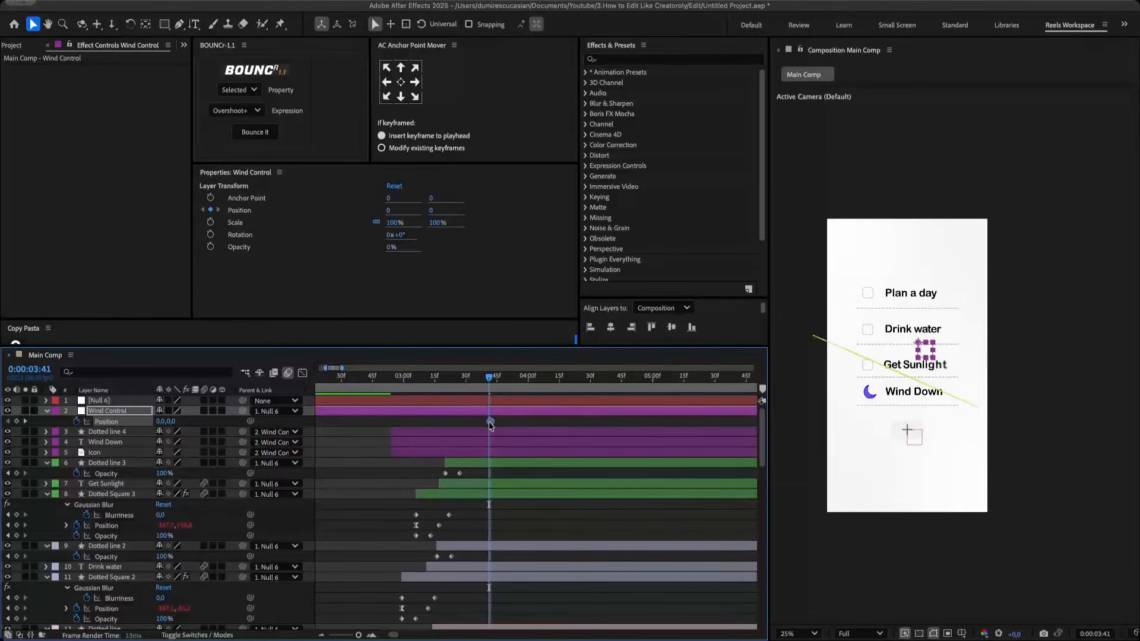
- Unparent Dotted line 4 and ease Wind Control's position from y -38 at 0:00:03:41 to 0
drag(489, 423, 519, 423)
drag(171, 422, 152, 423)
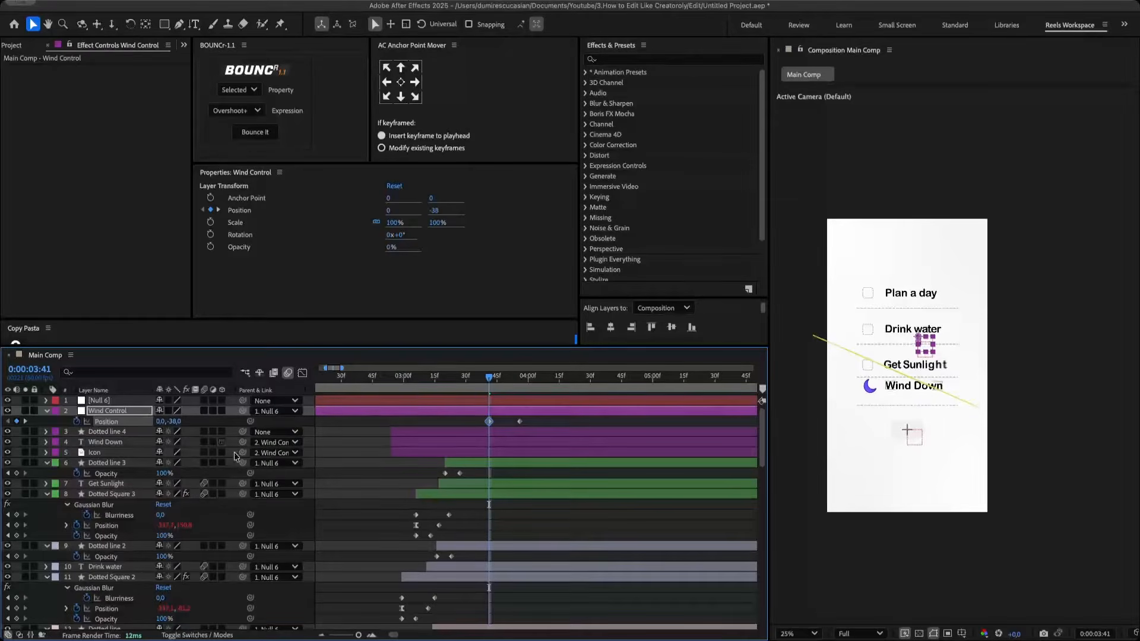
drag(528, 427, 467, 415)
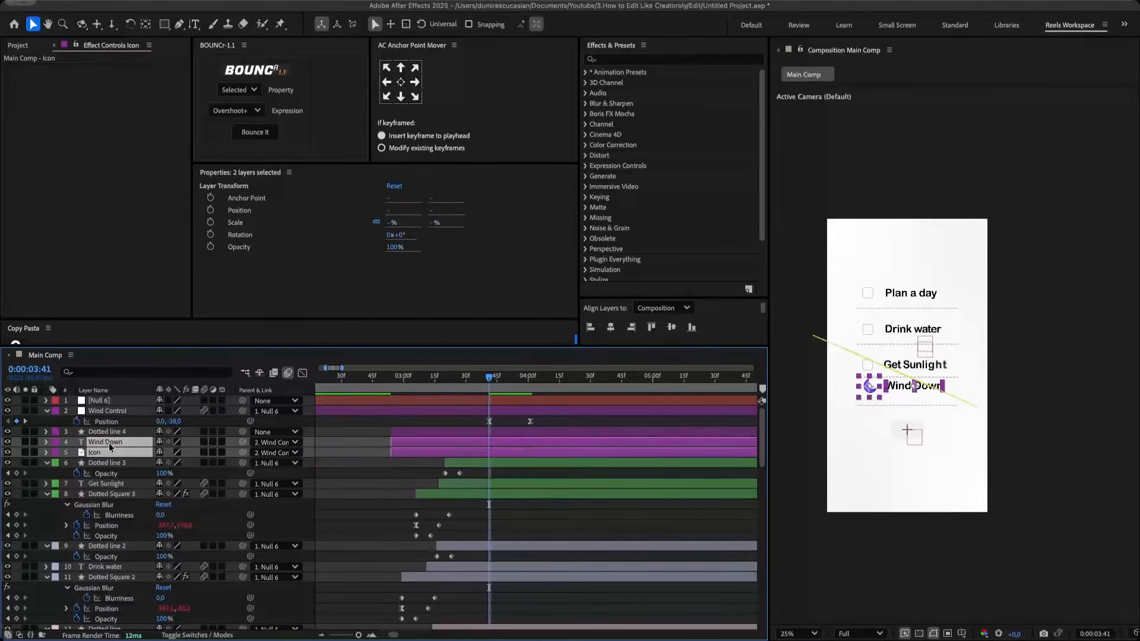
- Start Wind Down and Icon at 0:00:03:41 and keyframe their opacity to fade in to 100%
key(t)
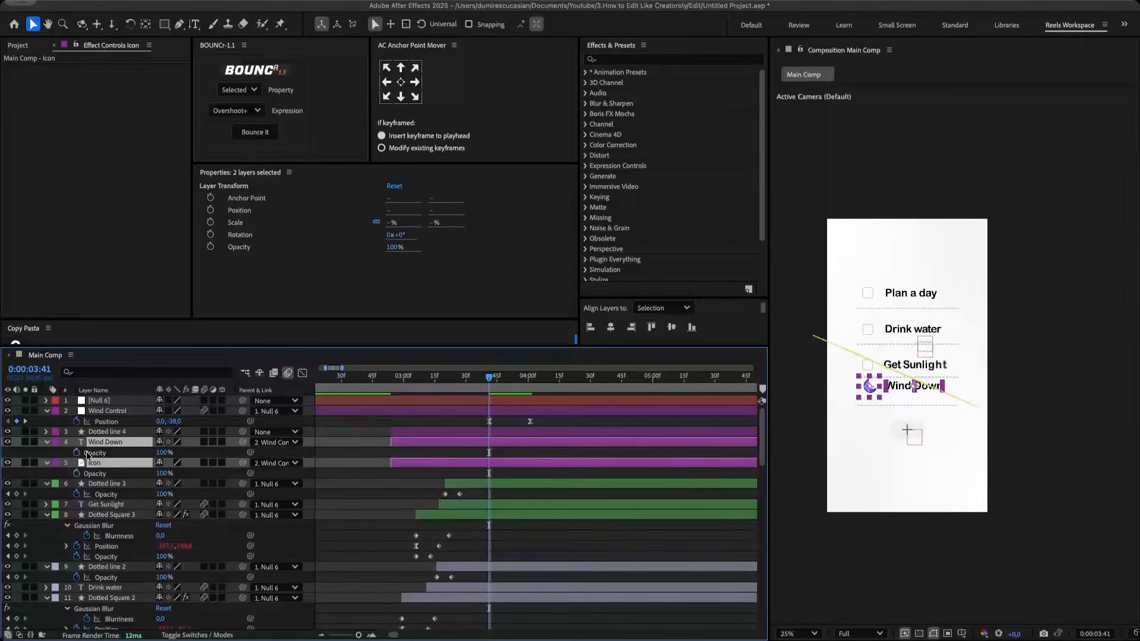
key(alt+bracketleft)
key(alt+shift+t)
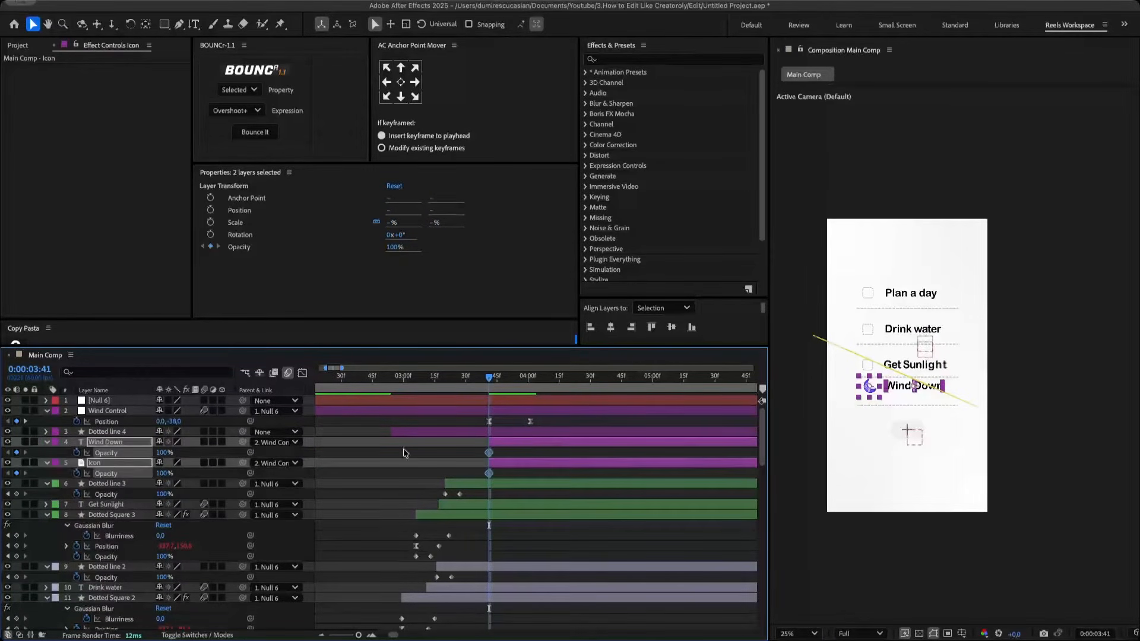
key(alt+shift+Right)
drag(161, 453, 98, 455)
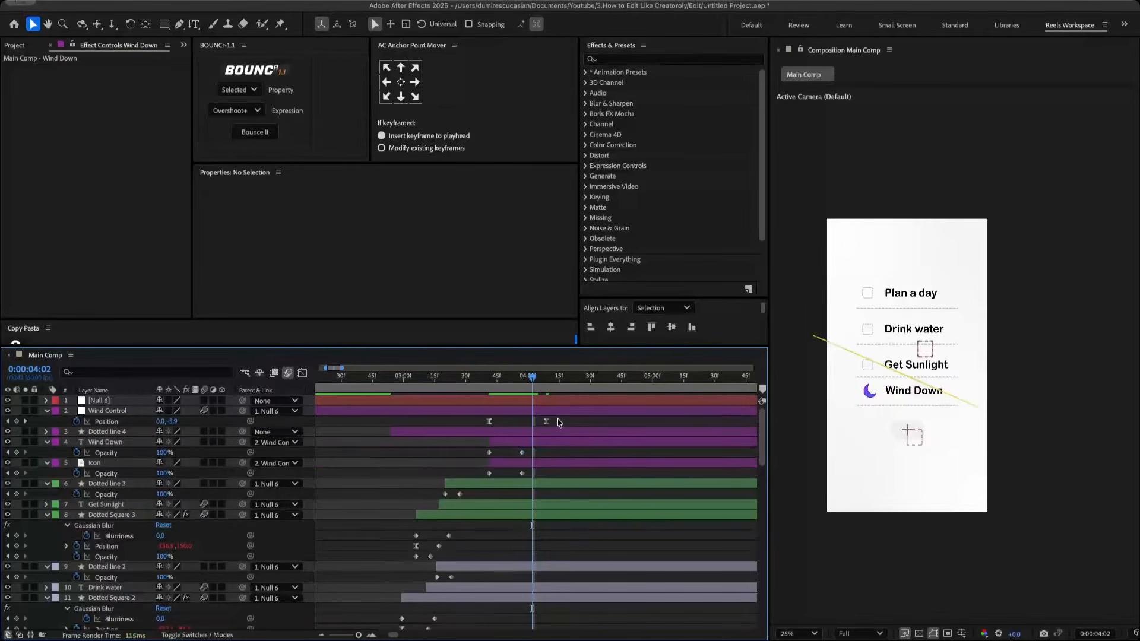
- Adjust the speed curve of Wind Control's two position keyframes so the upward move eases smoothly
drag(558, 418, 453, 426)
click(302, 372)
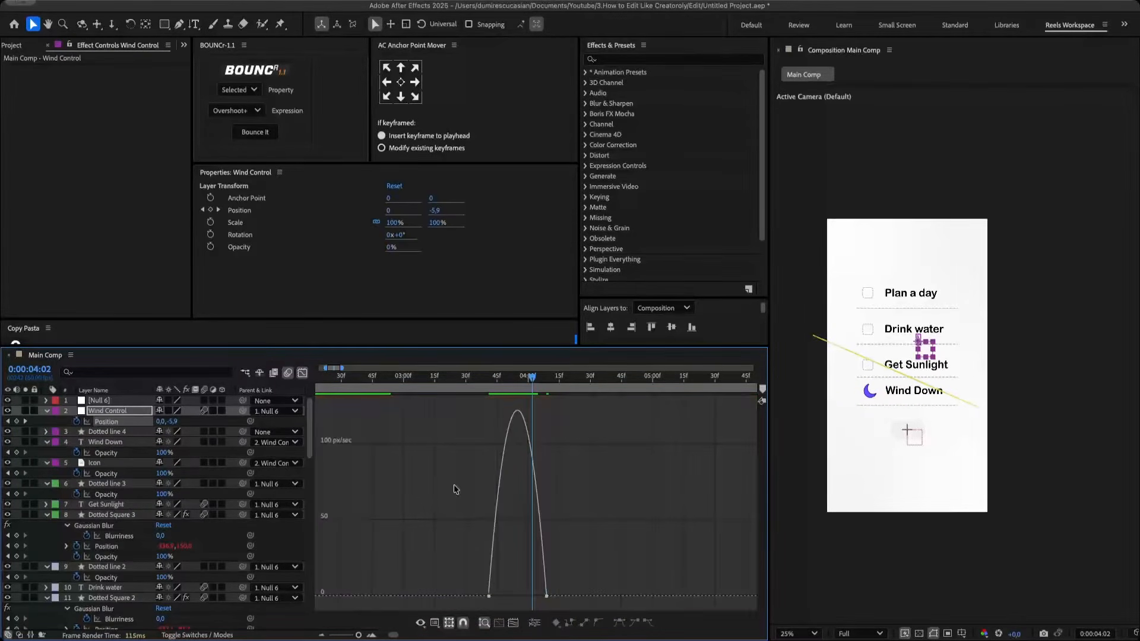
drag(551, 580, 520, 595)
key(shift+F3)
- Start Dotted line 4 at 0:00:03:58, keyframe its opacity from 0% to 100%, and preview the animation
drag(447, 430, 547, 444)
key(alt+shift+t)
click(166, 442)
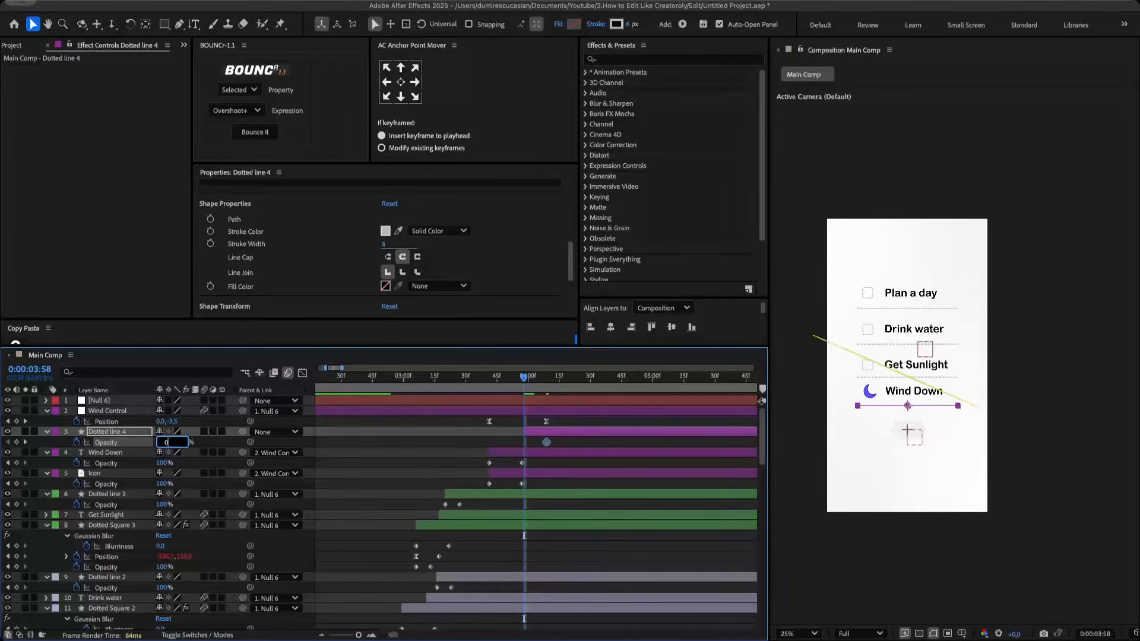
text(0)
key(Return)
key(space)
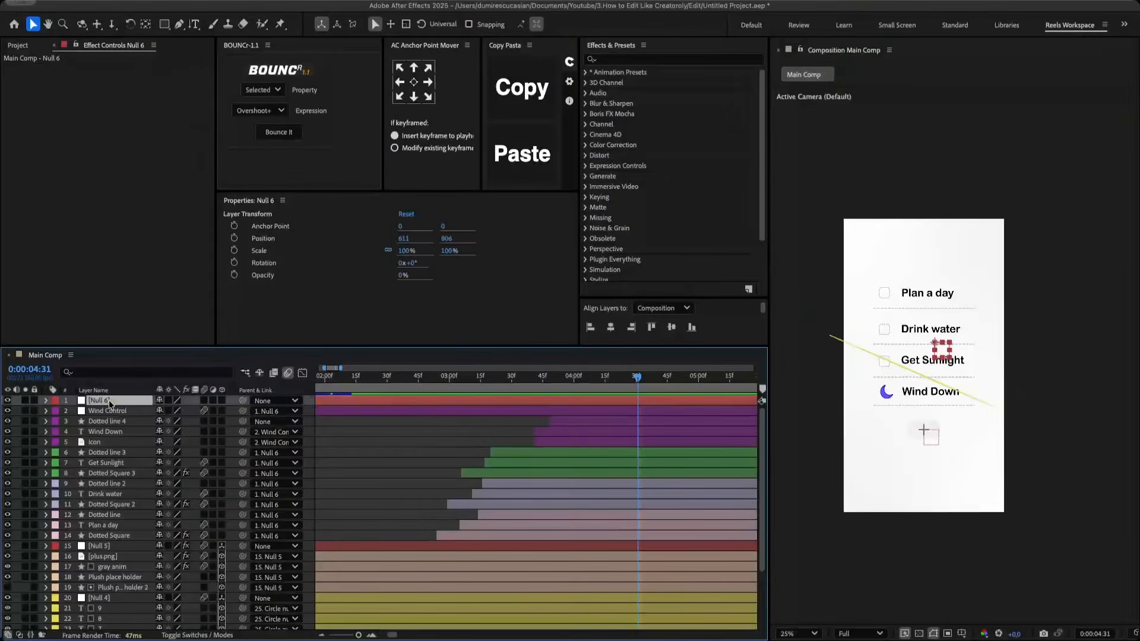
- Paste the cursor image, scale it to 23.4%, rotate it -65° and place it outside the frame at 1344, 928
key(super+v)
key(s)
drag(172, 411, 128, 406)
key(r)
drag(891, 270, 965, 367)
key(s)
drag(172, 411, 165, 410)
drag(965, 364, 1026, 364)
drag(1037, 369, 1059, 368)
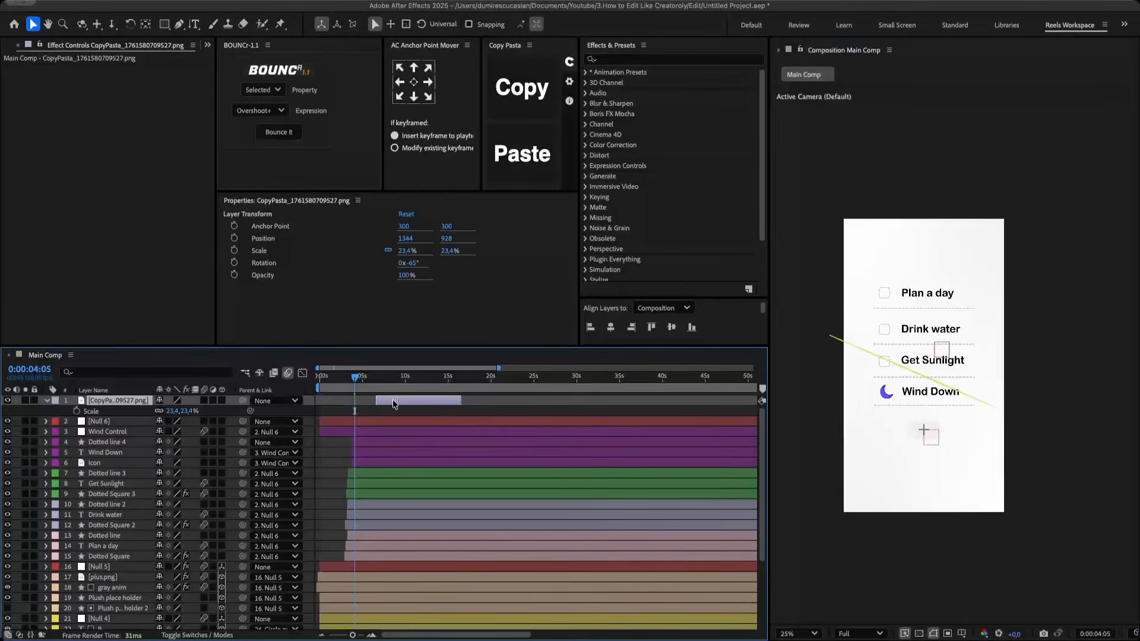
- Start the cursor layer at 0:00:04:05 and set starting position and rotation keyframes there
drag(394, 400, 373, 399)
click(371, 635)
key(p)
click(77, 411)
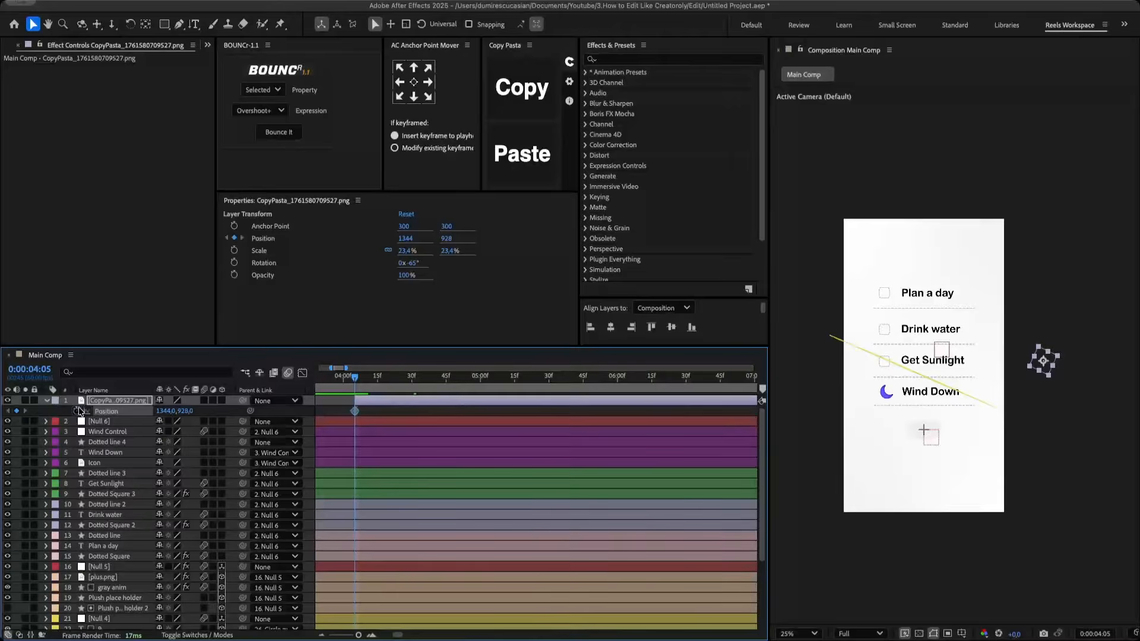
key(r)
click(77, 410)
key(u)
- At 0:00:04:47, move the cursor to 600, 552 beside Plan a day and set its rotation to 0°
drag(364, 390, 451, 389)
drag(1045, 363, 934, 307)
drag(169, 422, 209, 421)
drag(931, 300, 933, 307)
- Enable motion blur and 3D for the cursor layer, then ease its position and Z rotation keyframes with a reshaped speed curve
click(205, 402)
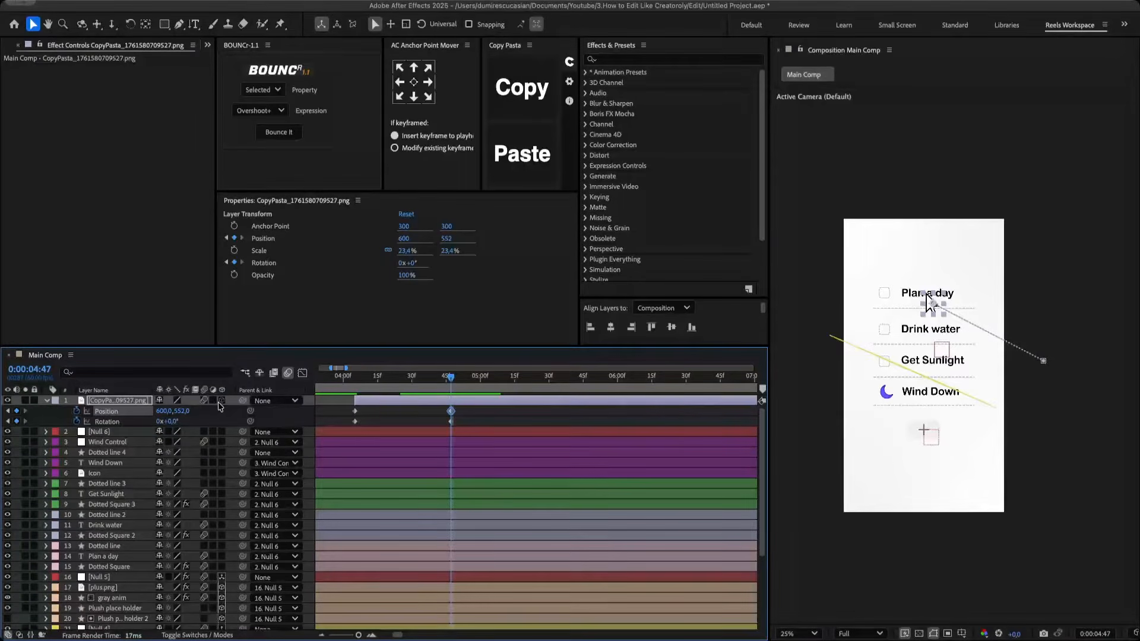
click(222, 402)
drag(479, 456, 349, 414)
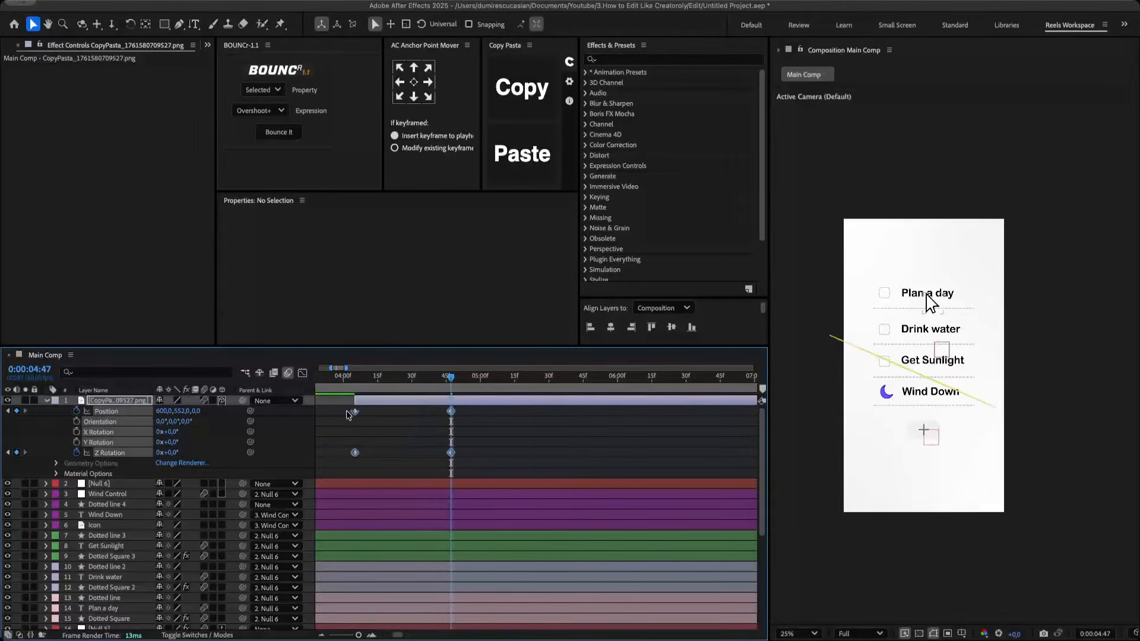
click(303, 373)
drag(475, 574, 383, 593)
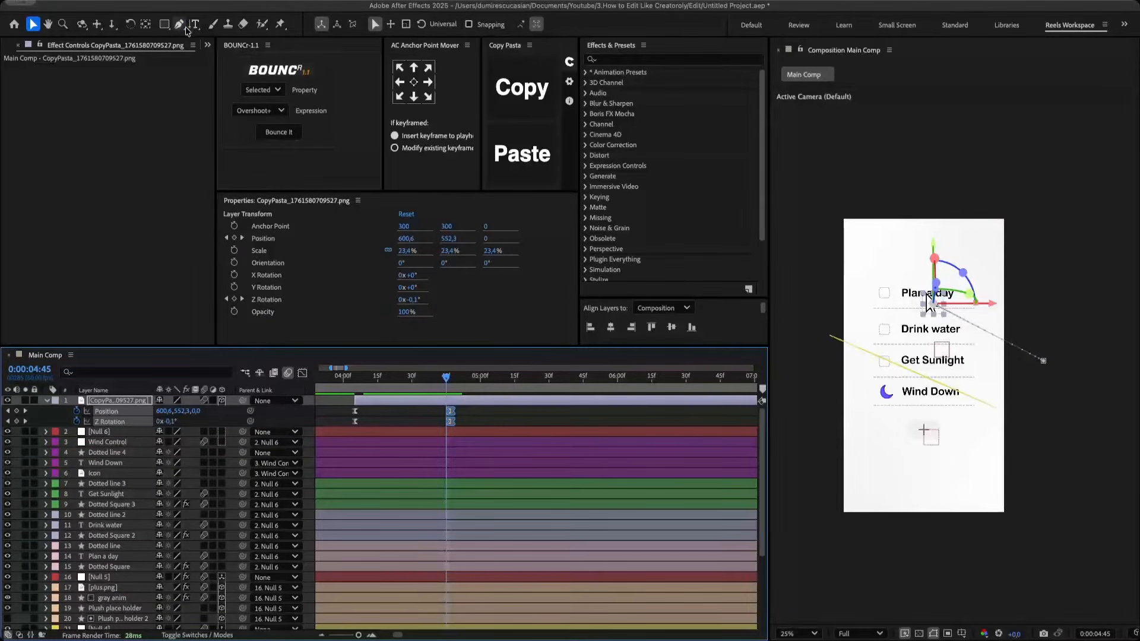
- Bend the cursor's motion path into a downward curve by adding a path point at about 598, 1176
click(182, 26)
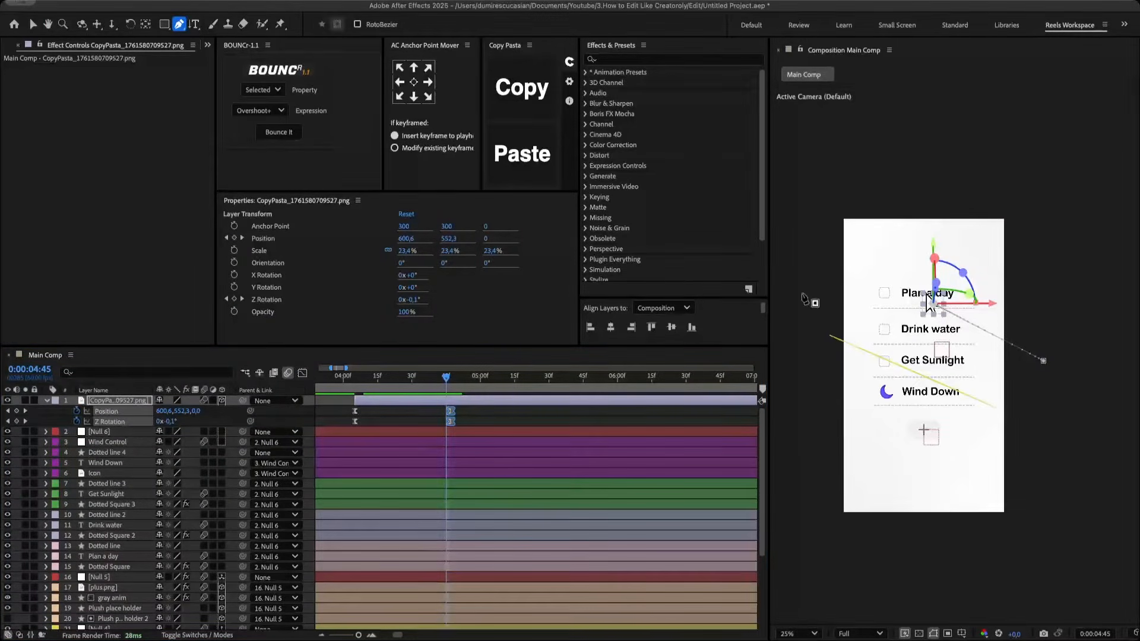
click(974, 325)
key(v)
drag(974, 325, 928, 401)
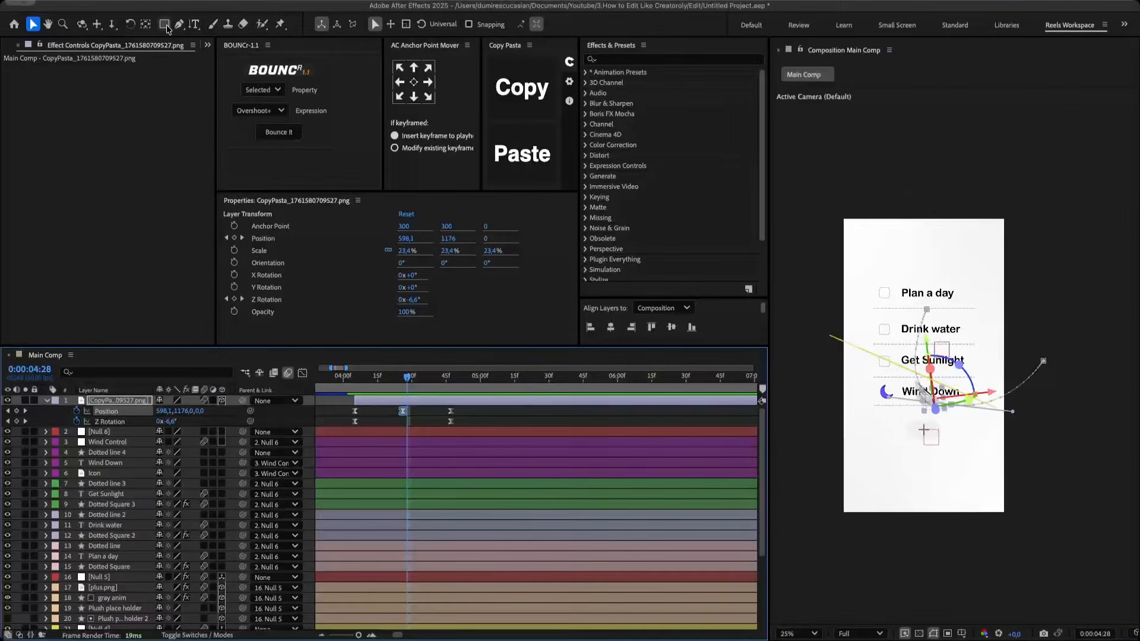
- Draw a dark rectangle about 836 by 616 named Black place holder, set roundness to 146, and put the cursor layer above it
click(166, 25)
drag(862, 267, 986, 361)
key(Return)
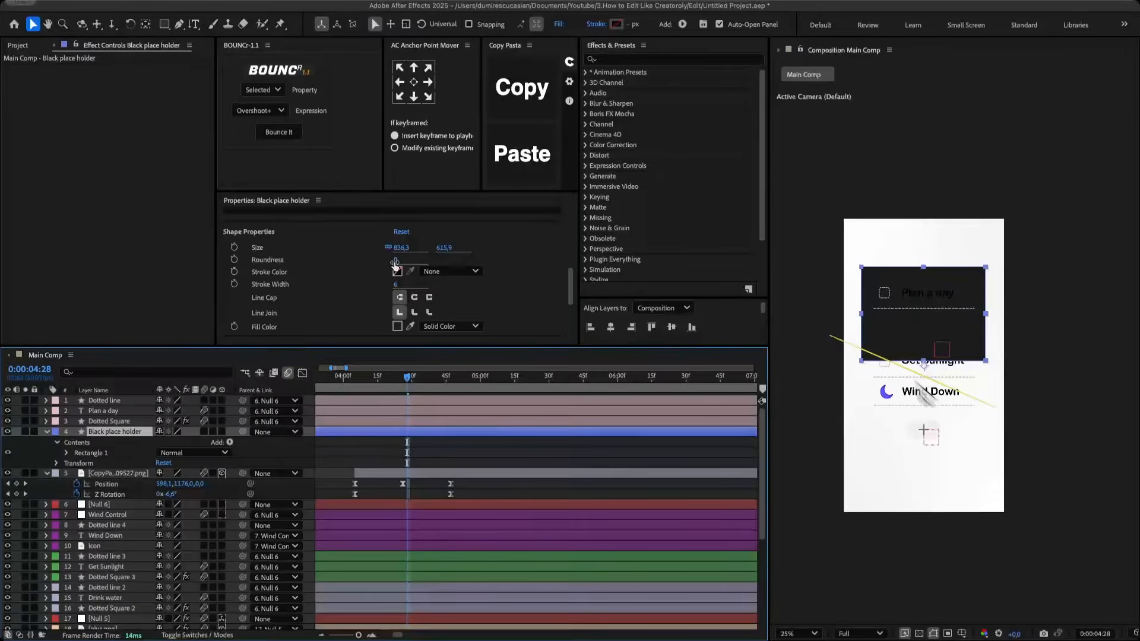
drag(399, 260, 491, 270)
drag(103, 473, 99, 425)
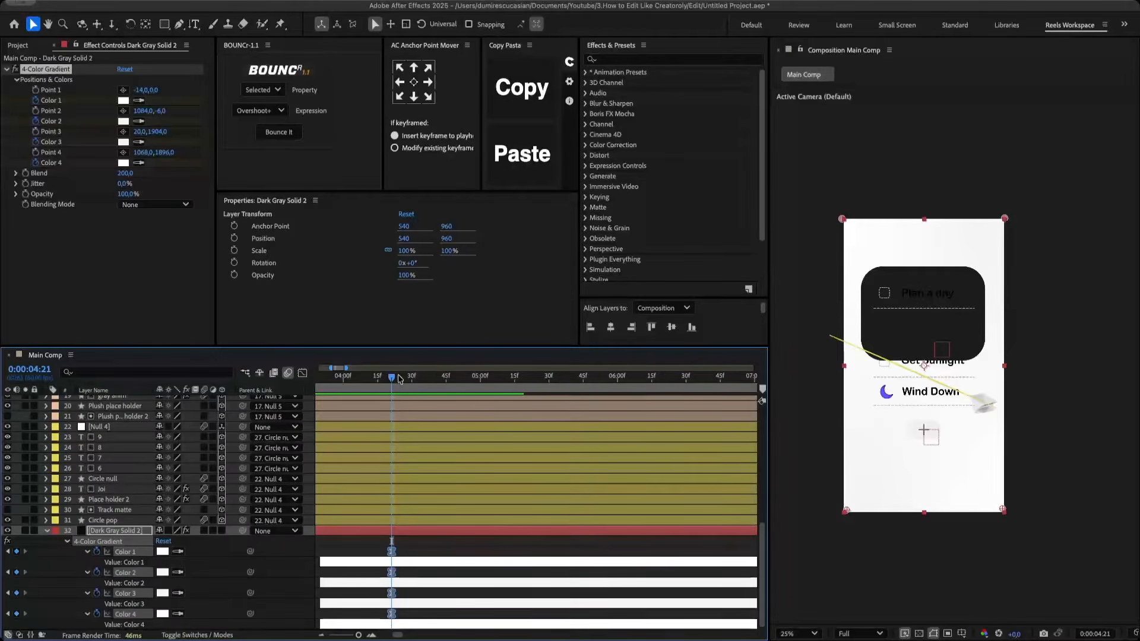
- Change all four 4-Color Gradient colors of Dark Gray Solid 2 to black at 0:00:04:32
click(416, 378)
click(122, 102)
drag(431, 275, 418, 430)
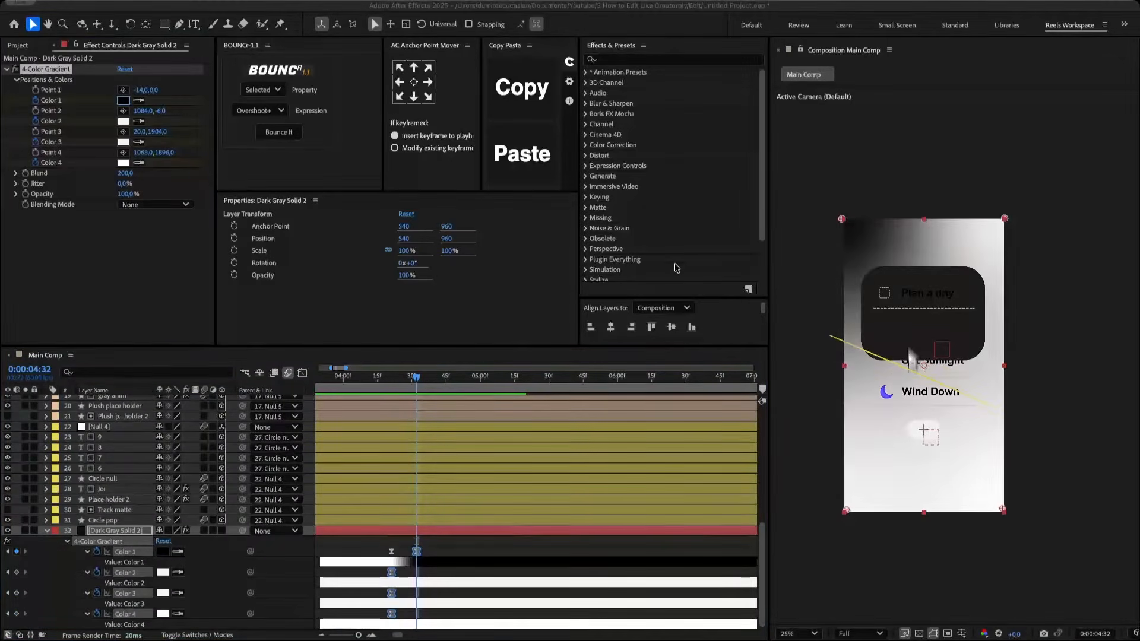
click(653, 275)
click(140, 123)
click(140, 142)
click(139, 162)
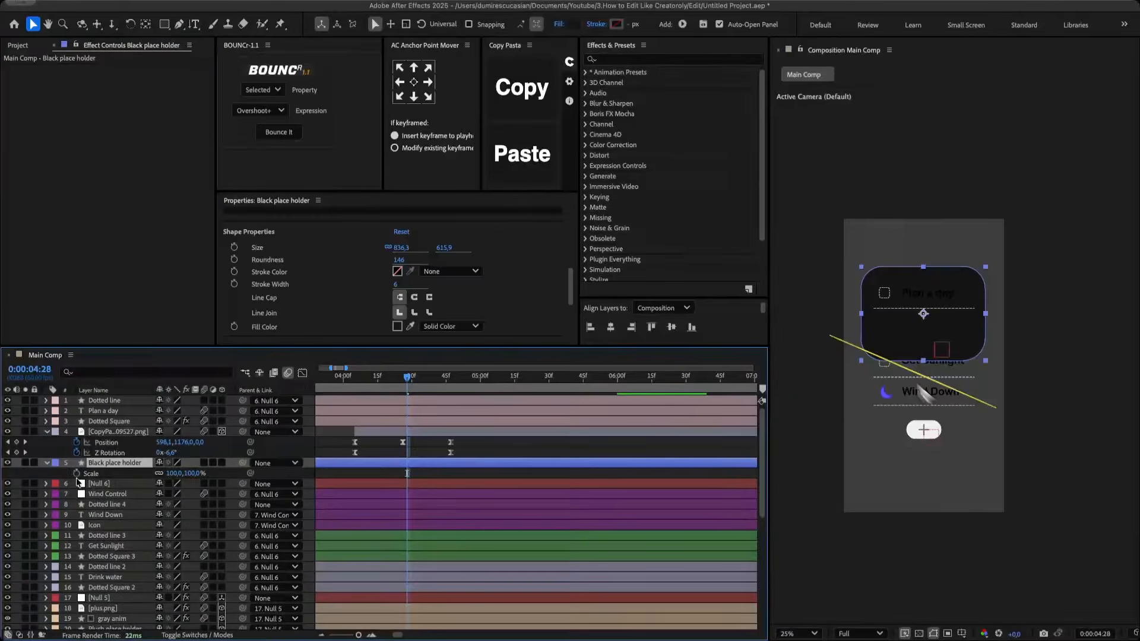
- Keyframe Black place holder's scale from 0% to 100% starting at 0:00:04:24, apply the Overshoot+ bounce, and keyframe its opacity
click(76, 473)
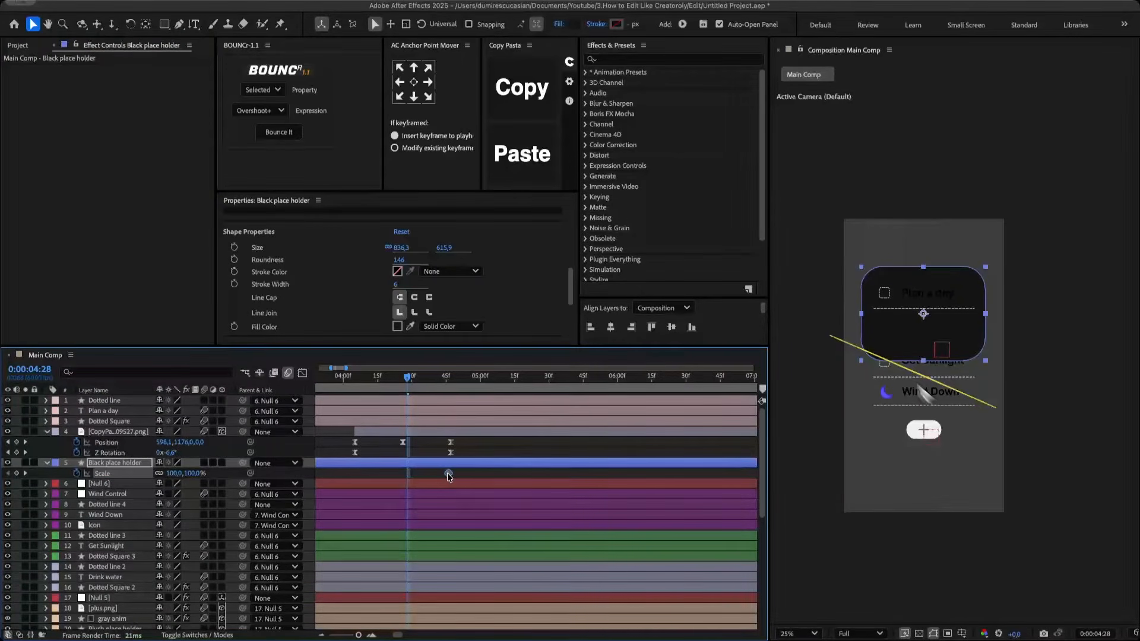
click(179, 474)
text(0)
key(Return)
drag(456, 477, 392, 471)
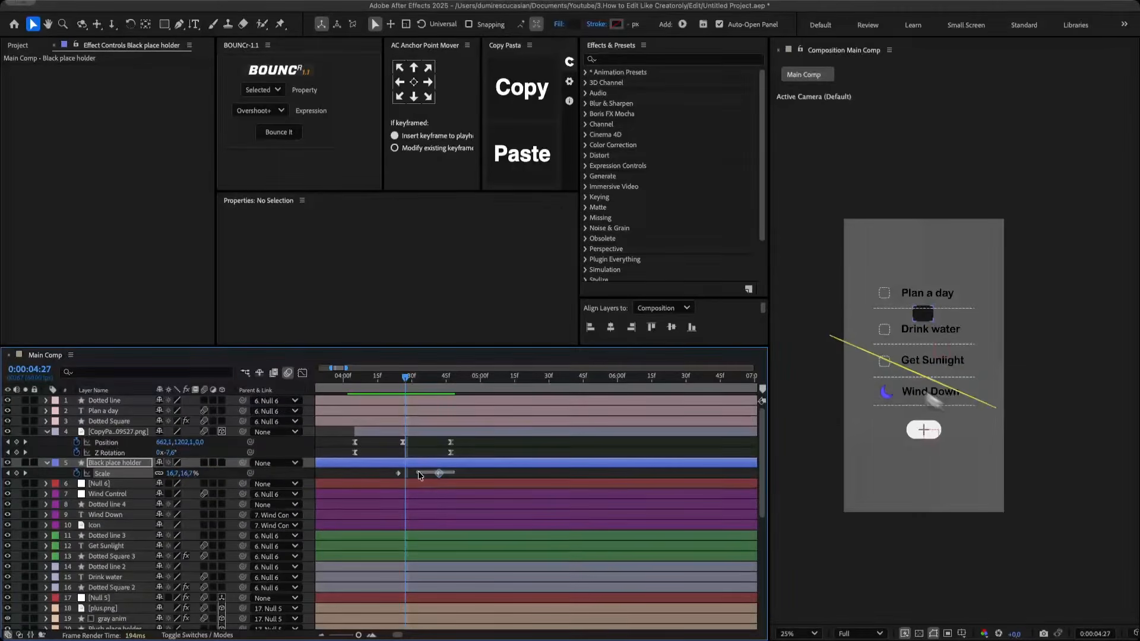
click(278, 131)
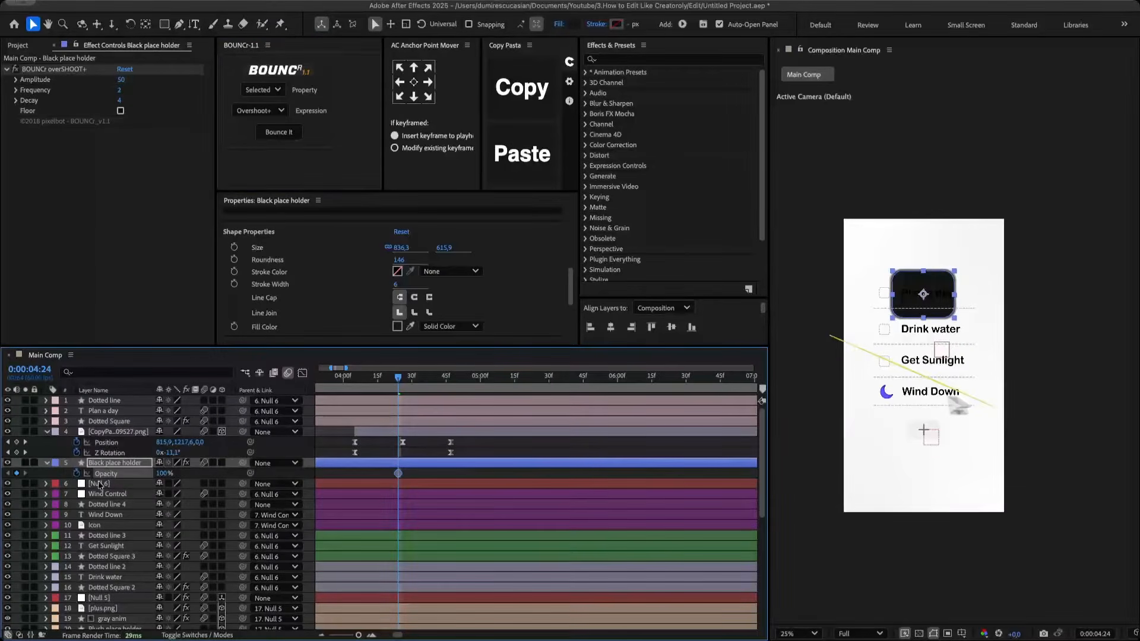
key(alt+shift+t)
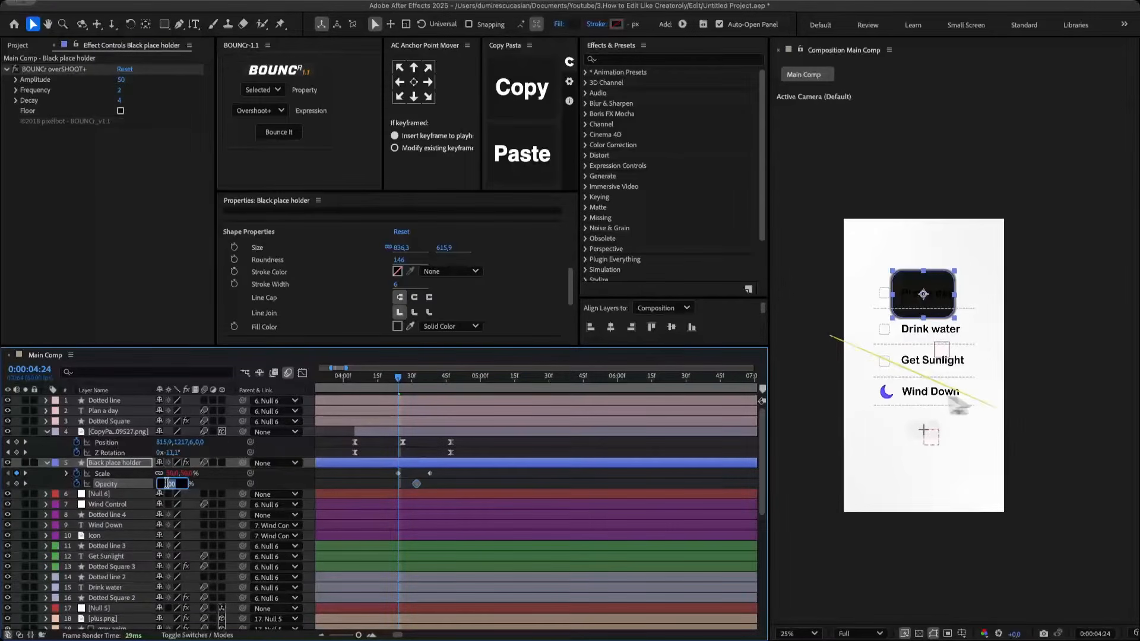
- Add a Fill effect to Plan a day and keyframe its color from black at 0:00:04:33 to white
click(109, 411)
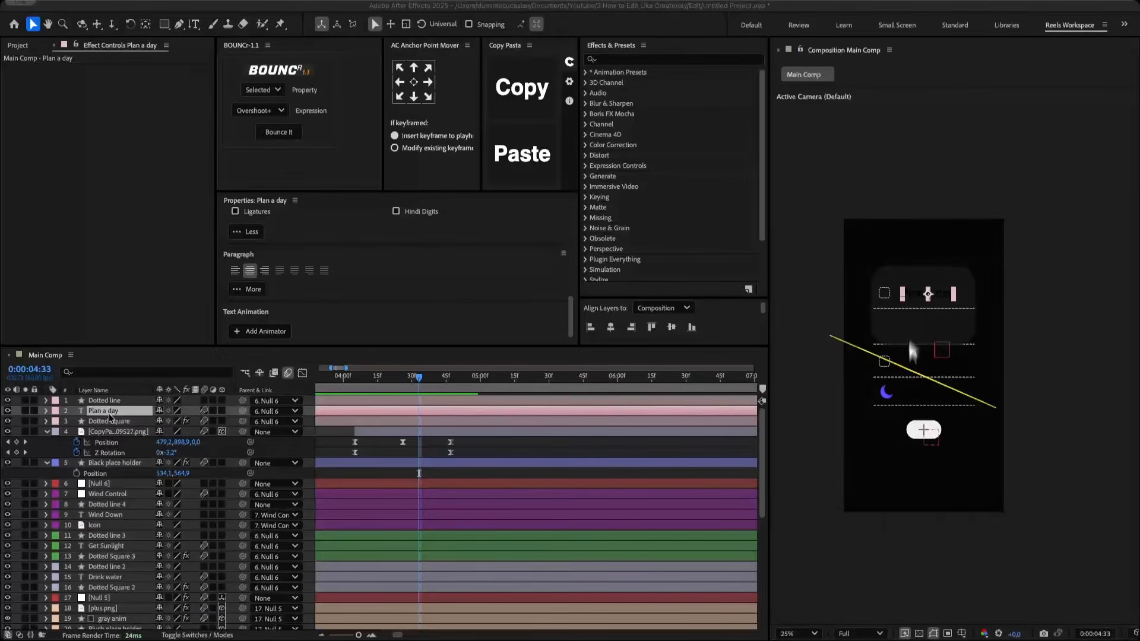
key(Return)
click(124, 101)
drag(453, 335, 369, 475)
click(679, 255)
click(26, 100)
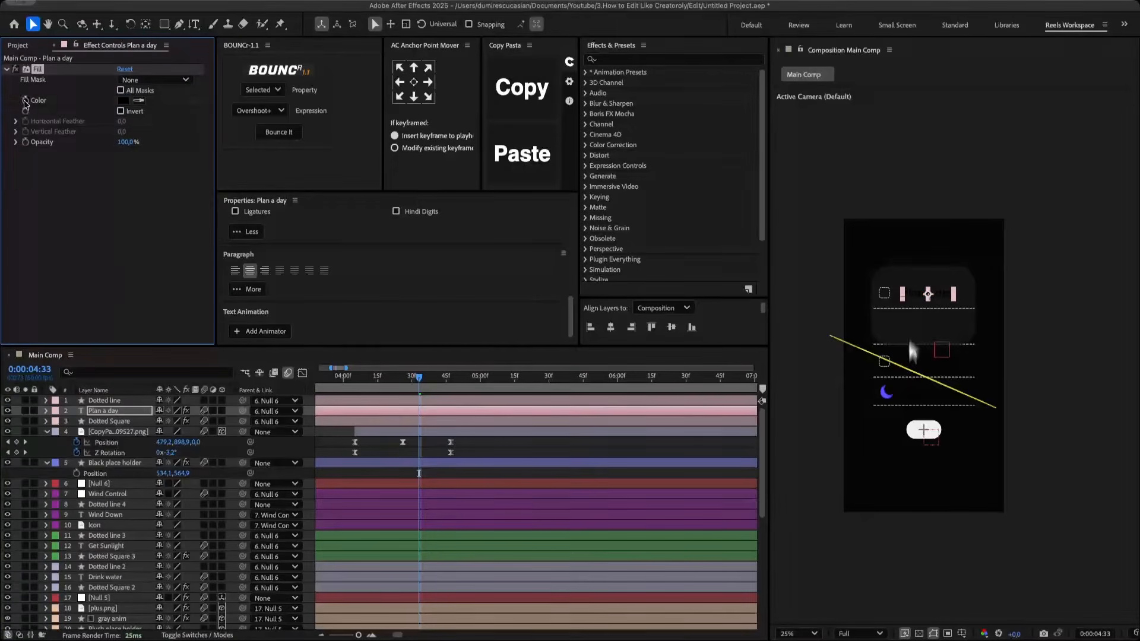
key(u)
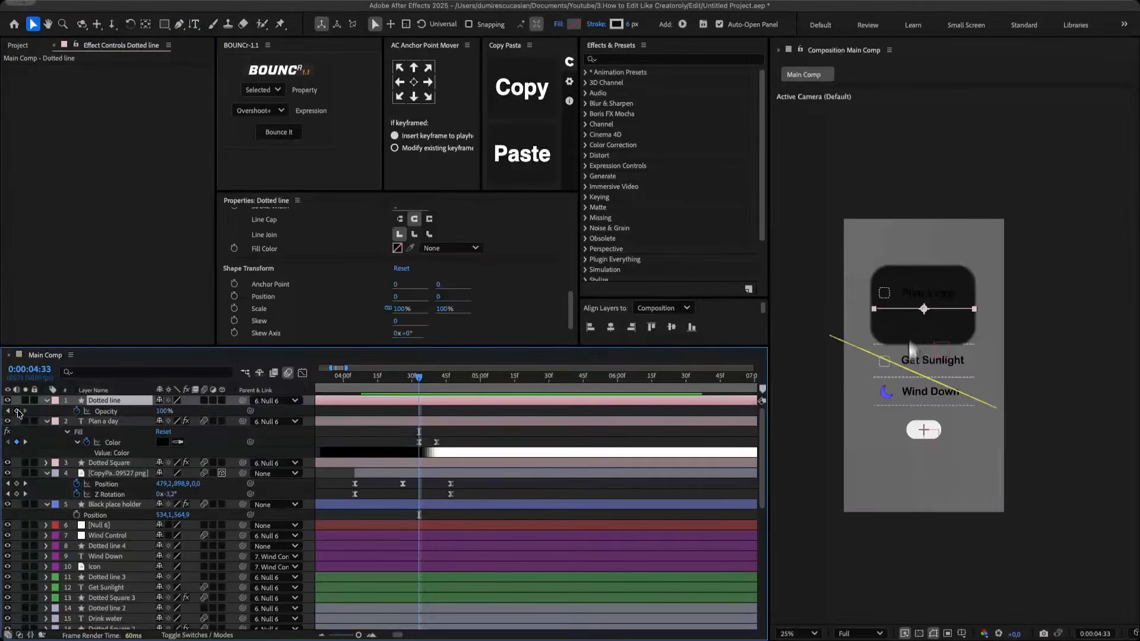
- Keyframe the first Dotted line's opacity from 100% at 0:00:04:33 down to 0%
click(18, 410)
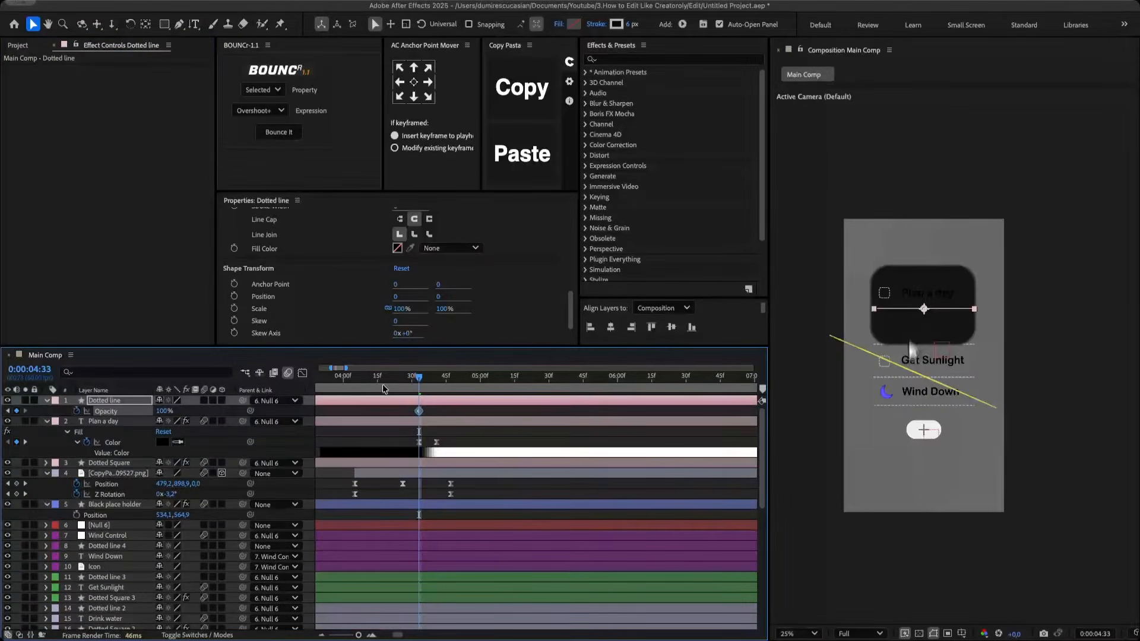
drag(419, 378, 427, 379)
key(2)
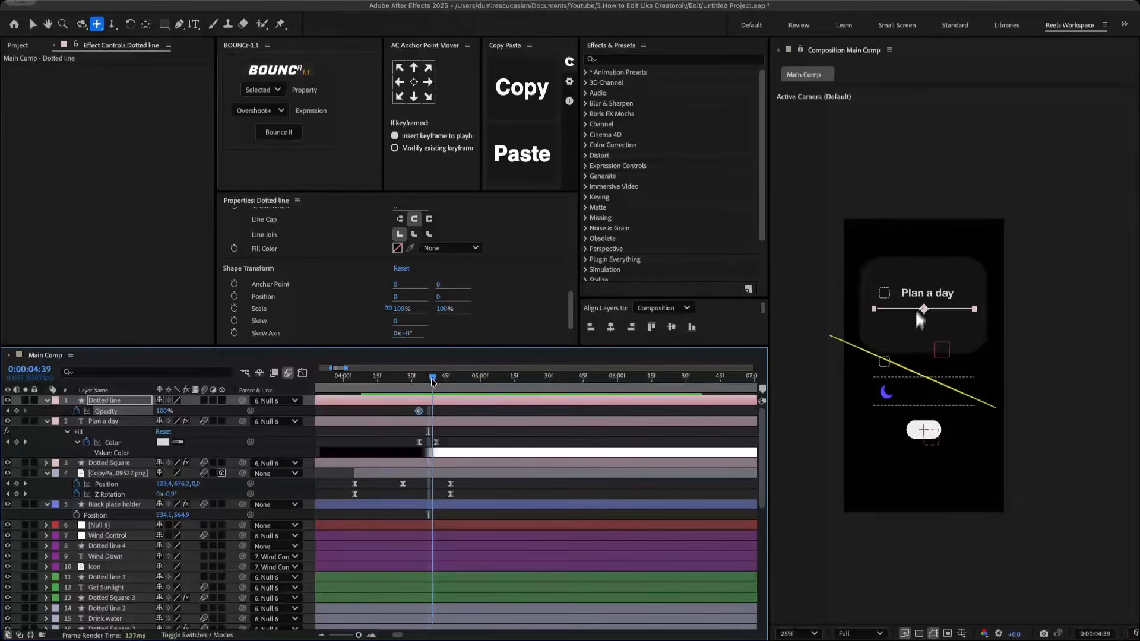
click(160, 412)
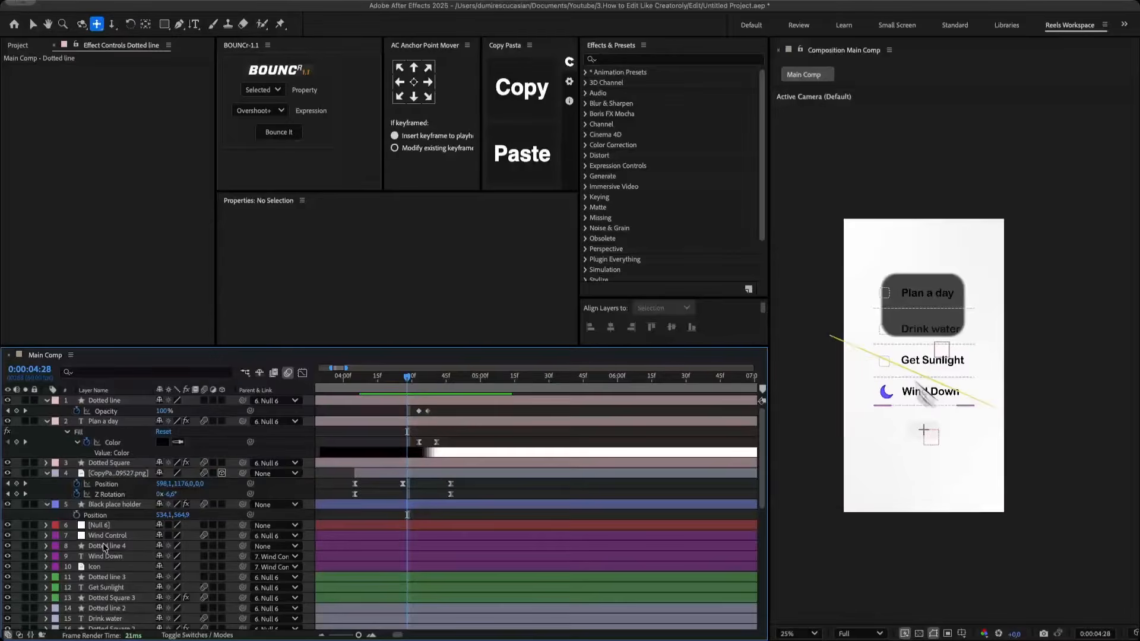
- Fade out the layers from Dotted line 4 through Dotted Square 2 with opacity keyframes from 100% at 0:00:04:28 to 0%
click(110, 546)
scroll(115, 571, down, 3)
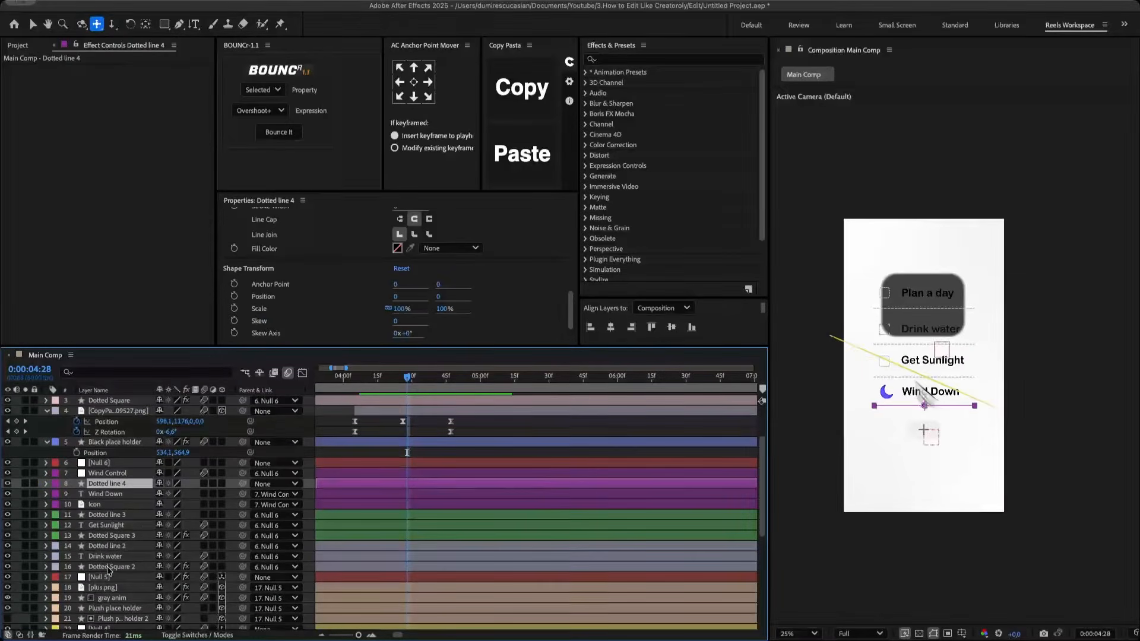
shift+click(108, 569)
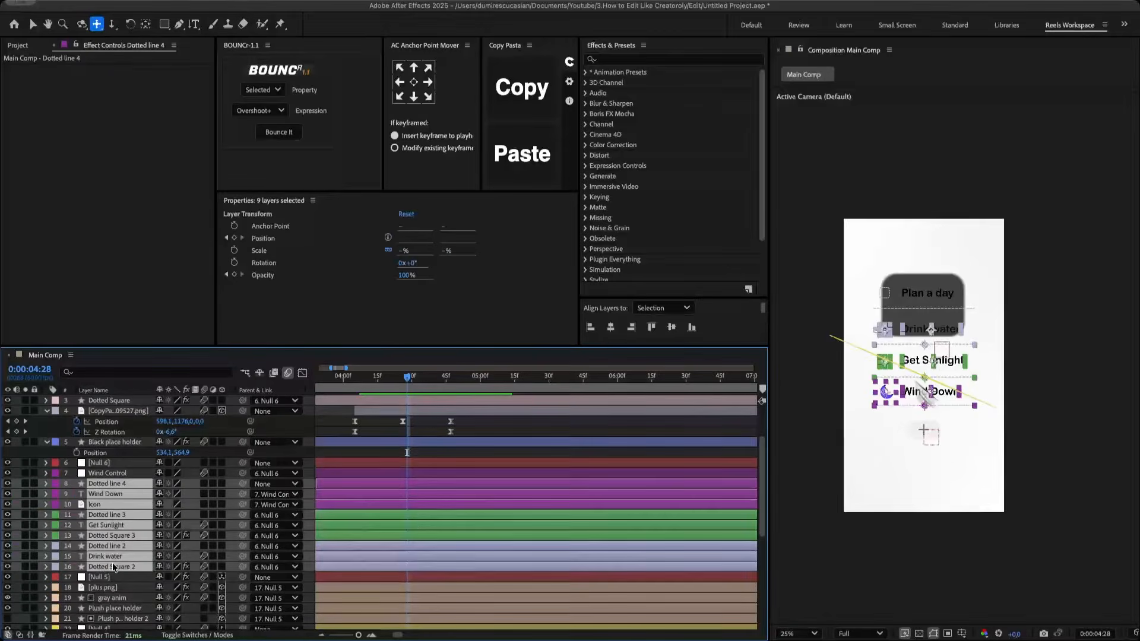
key(t)
click(16, 515)
drag(397, 385, 423, 383)
click(164, 494)
text(0)
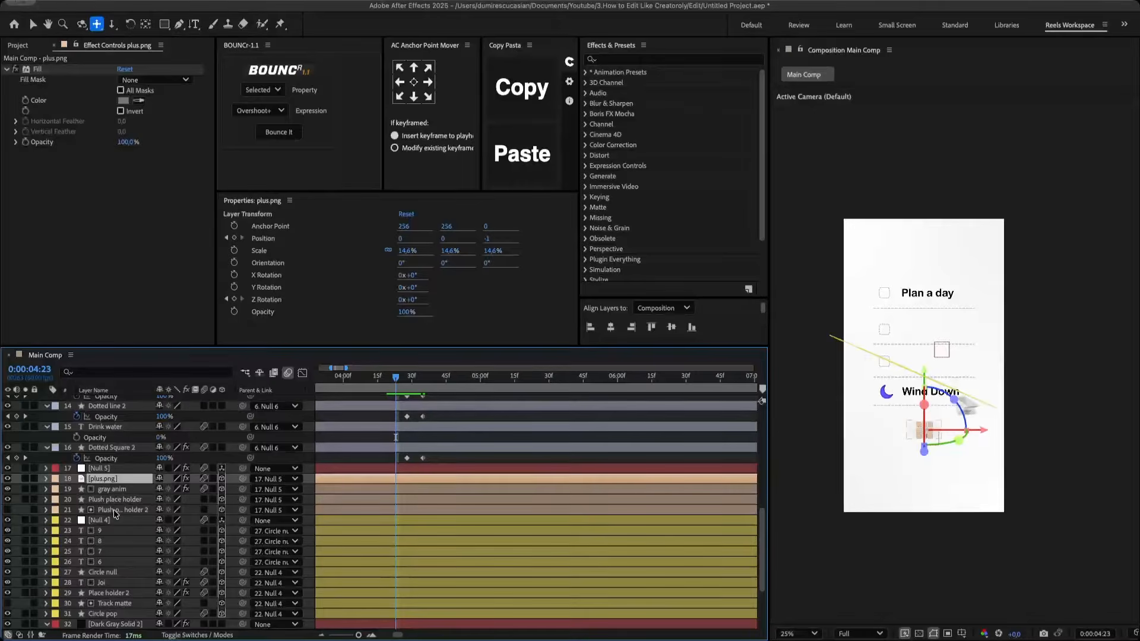
- Keyframe the opacity of plus.png, gray anim and both Plush place holder layers to fade out the plus button, and preview
shift+click(116, 511)
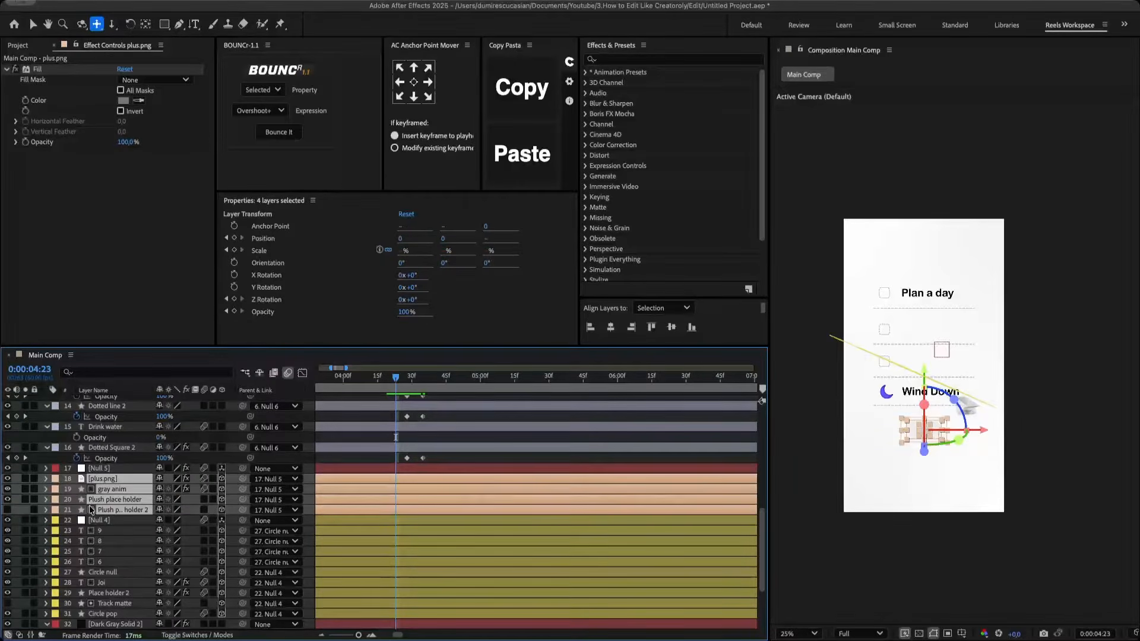
key(alt+shift+t)
key(space)
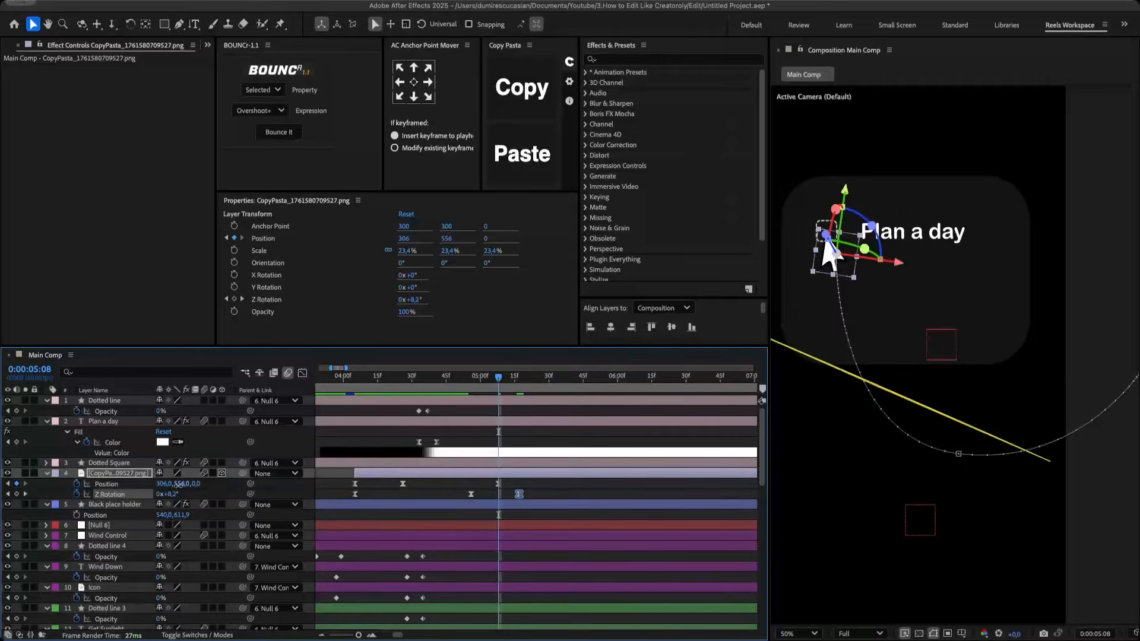
- Keyframe the cursor to reach the Plan a day checkbox at 298, 462 rotated 30°, then 298, 526 at 10° by 0:00:05:44
drag(824, 242, 823, 212)
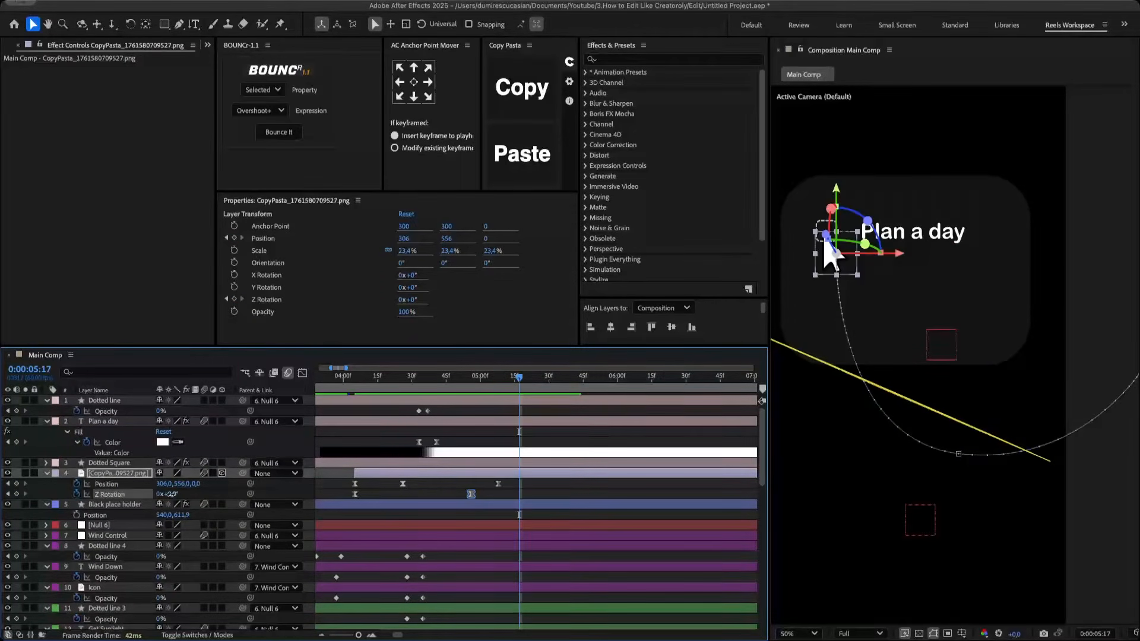
drag(170, 494, 181, 496)
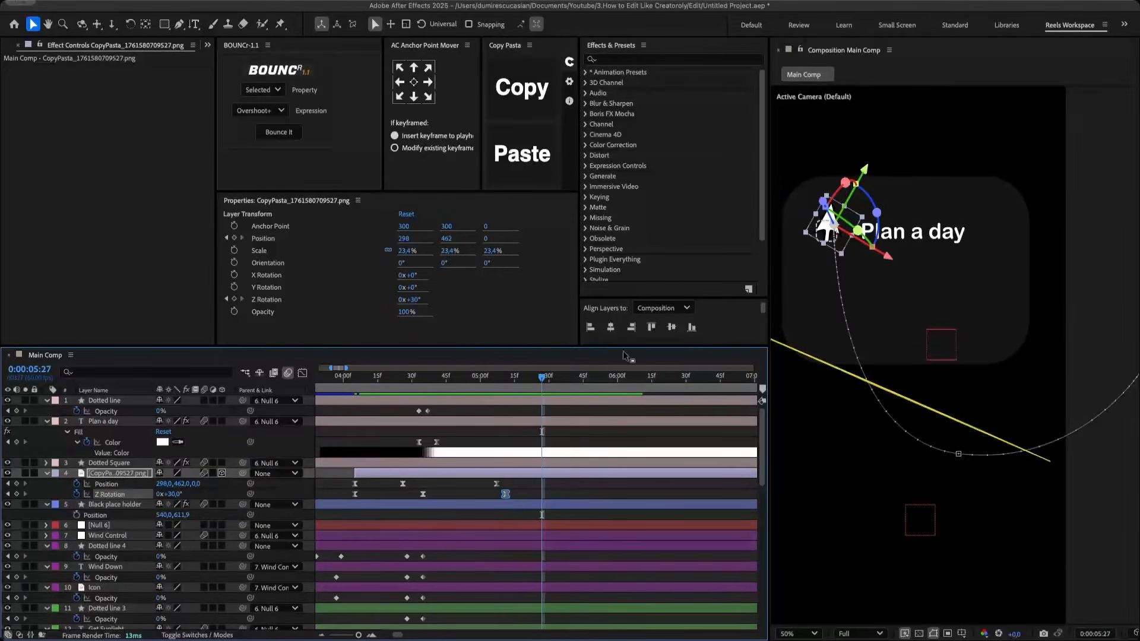
mouse_move(180, 484)
mouse_down()
mouse_move(219, 485)
mouse_move(164, 499)
mouse_up()
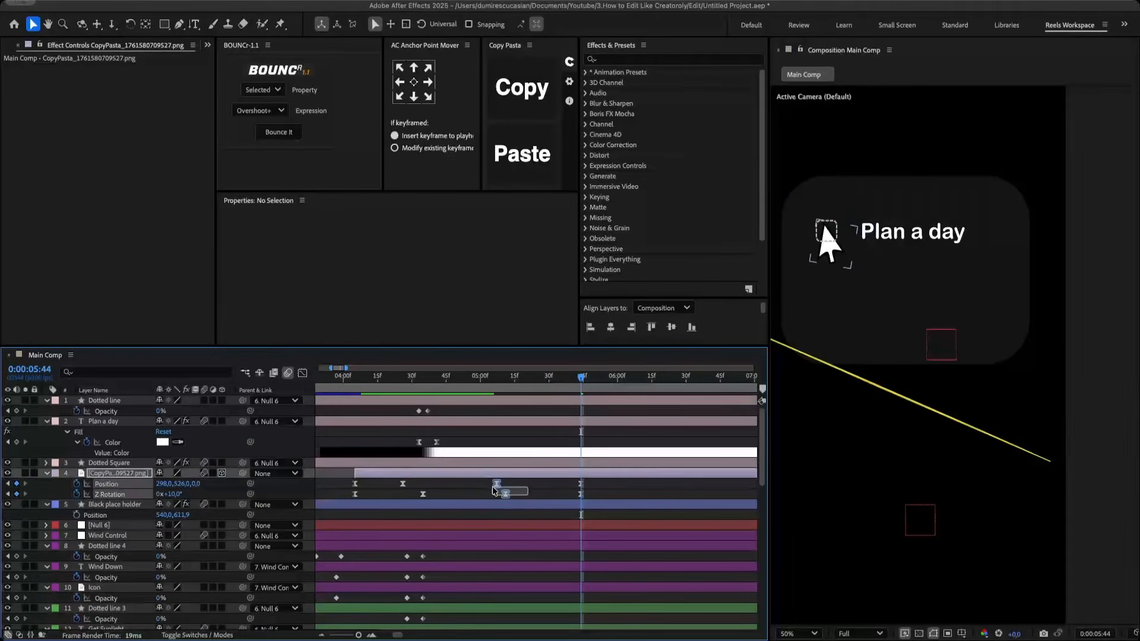
click(496, 484)
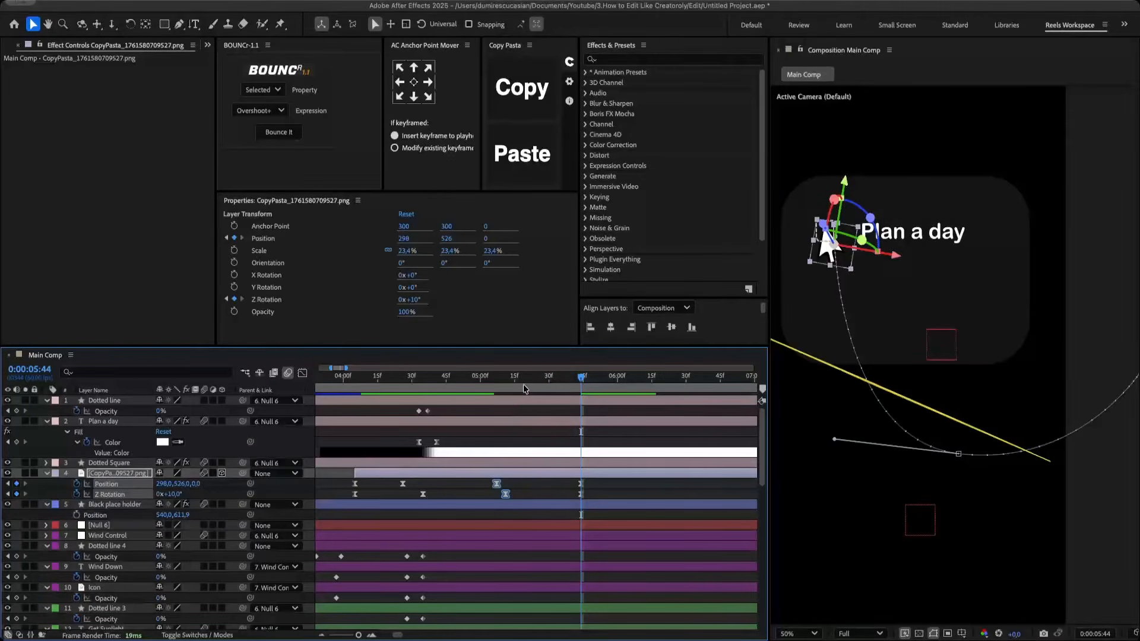
drag(522, 387, 536, 391)
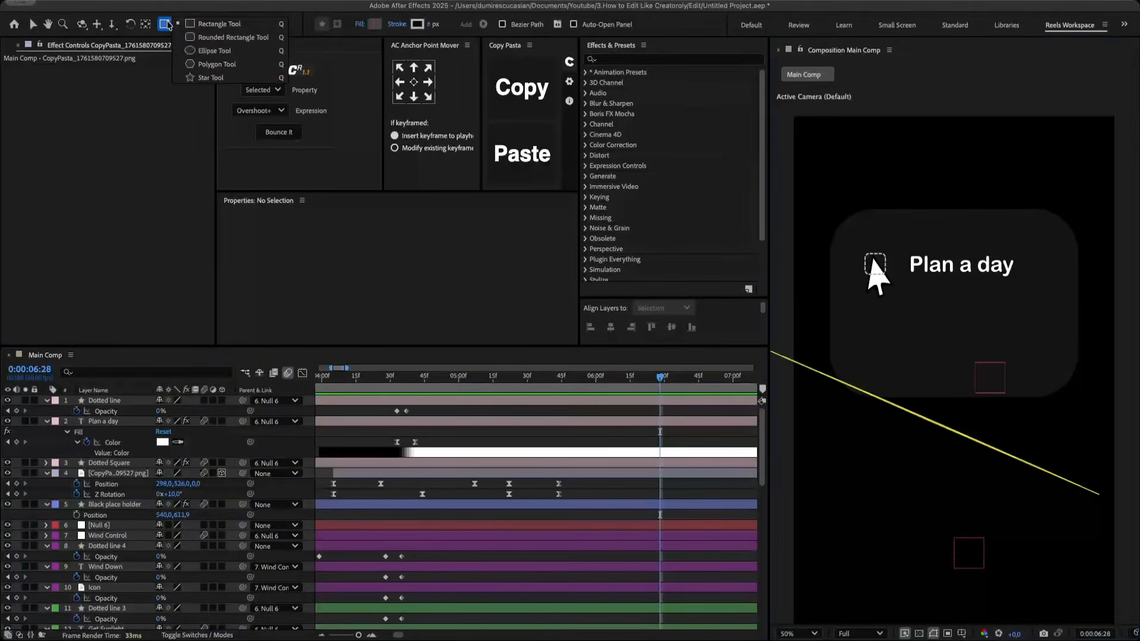
- Draw a dark gray rectangle about 185 × 162 px in the card's lower left corner, with no stroke and a roundness of 44
click(190, 21)
drag(857, 340, 911, 388)
click(375, 26)
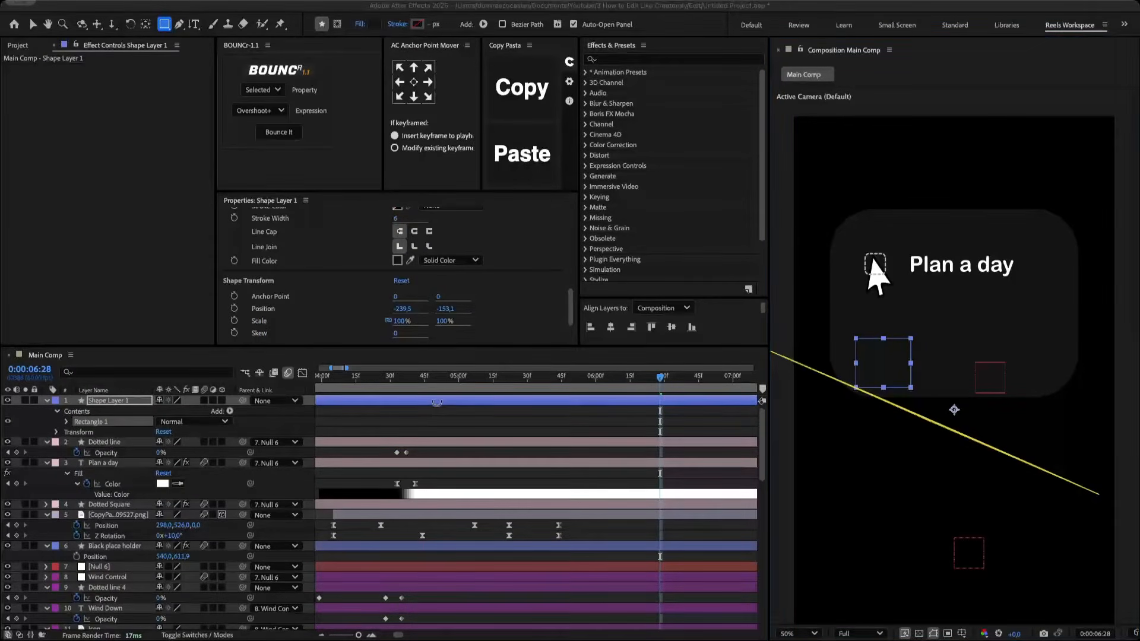
drag(436, 403, 426, 380)
drag(402, 215, 429, 224)
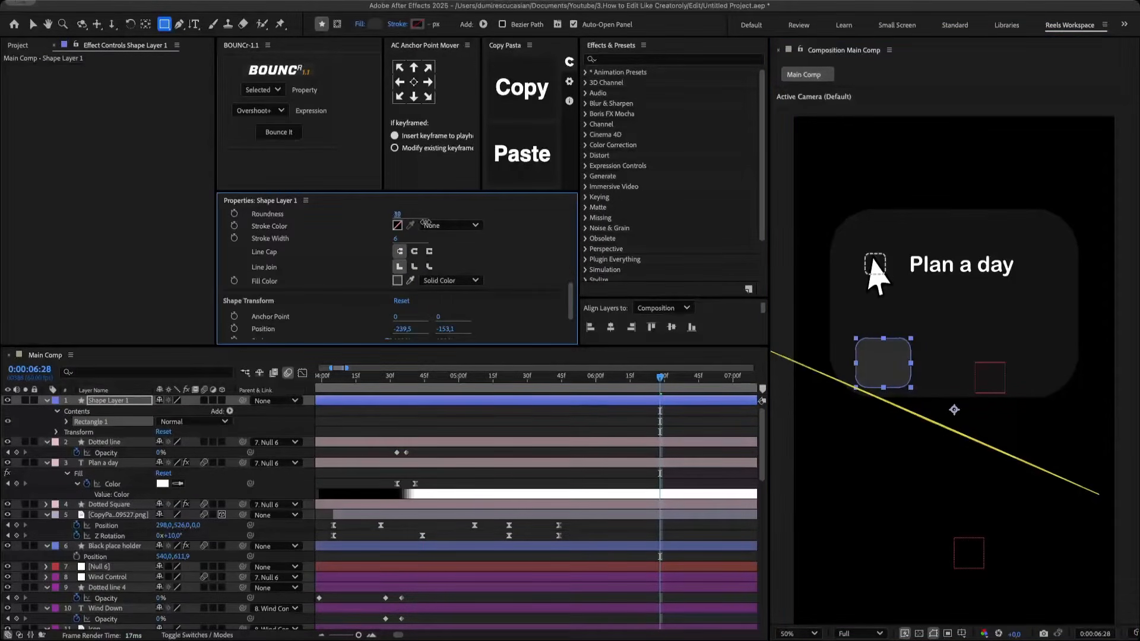
- Duplicate the small rounded rectangle and position the copy beside it at 553.5, 806.9
click(233, 400)
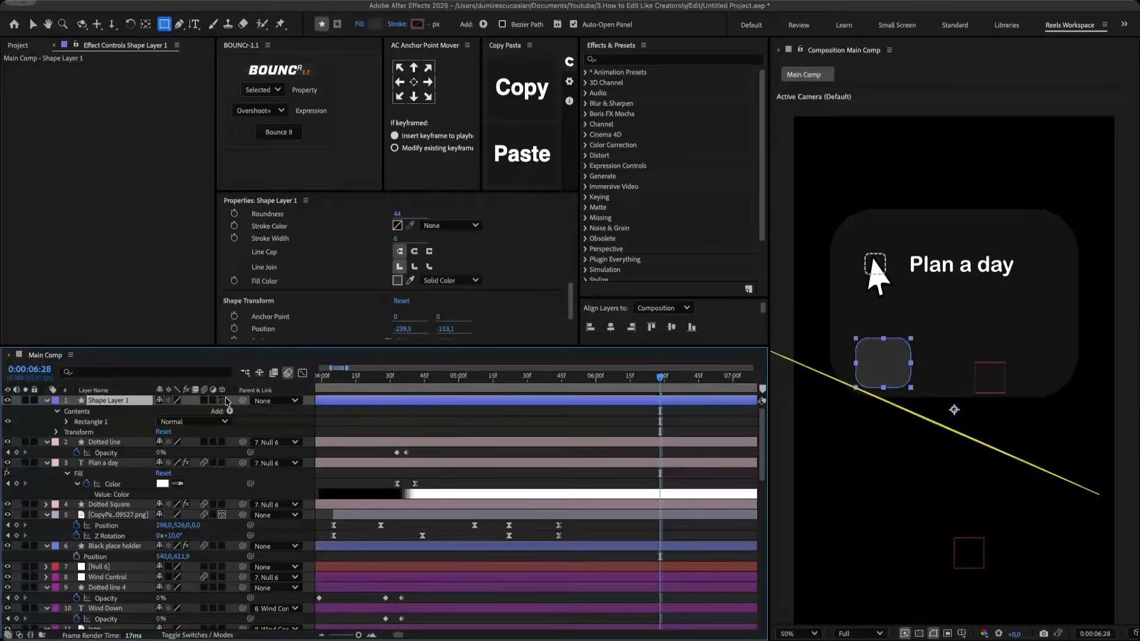
key(super+d)
drag(163, 411, 308, 404)
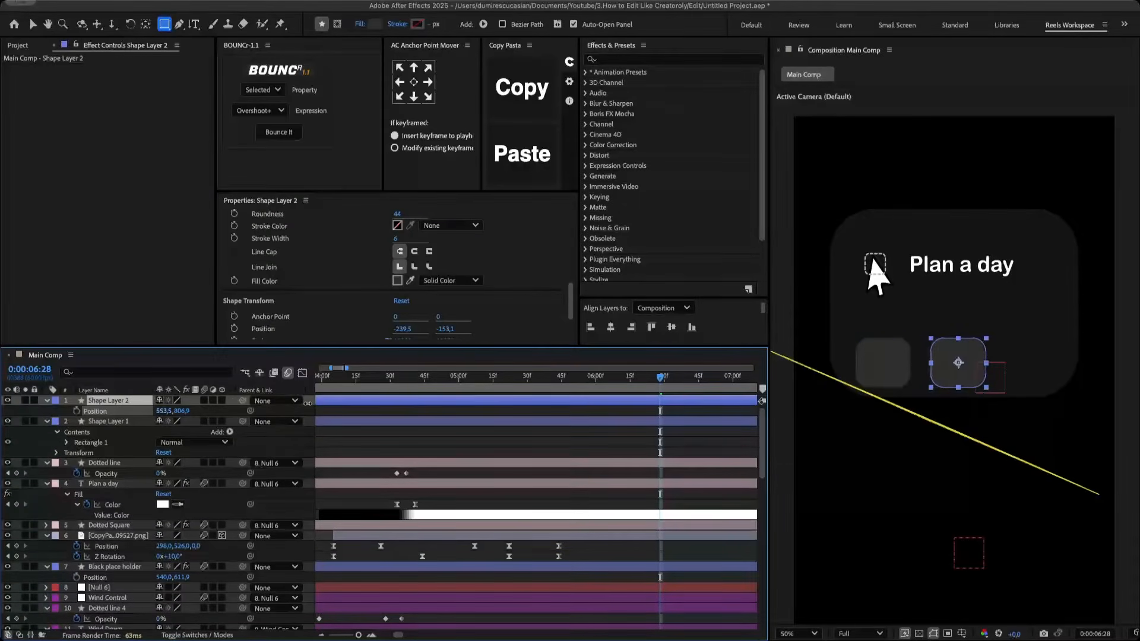
- Widen the middle button rectangle and give Shape Layer 1 the same width
scroll(391, 267, up, 1)
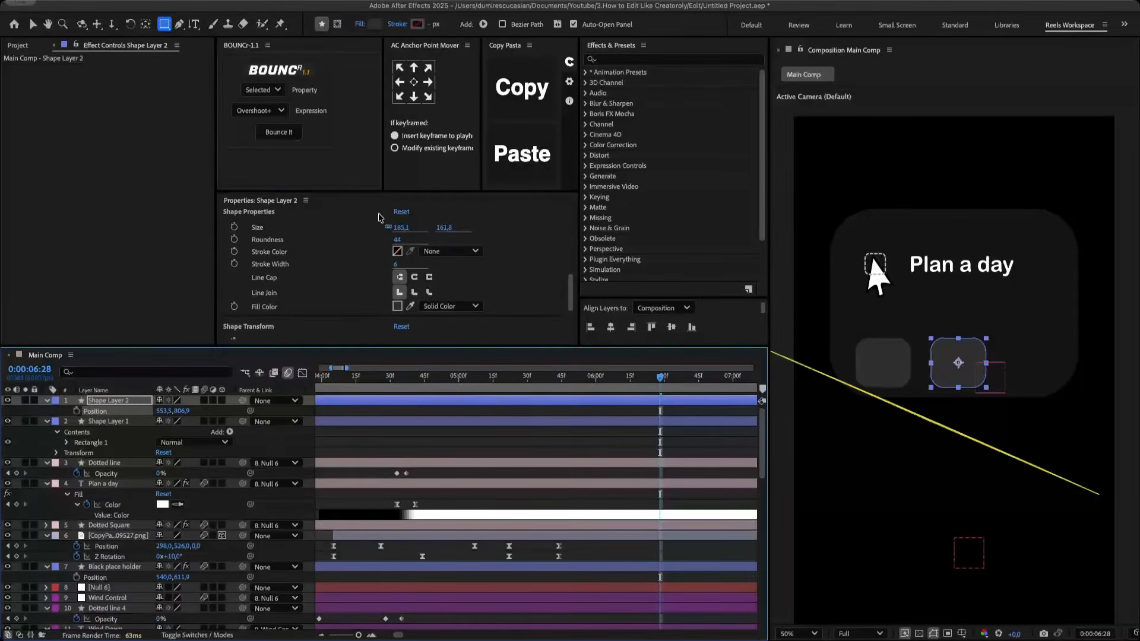
drag(402, 228, 426, 226)
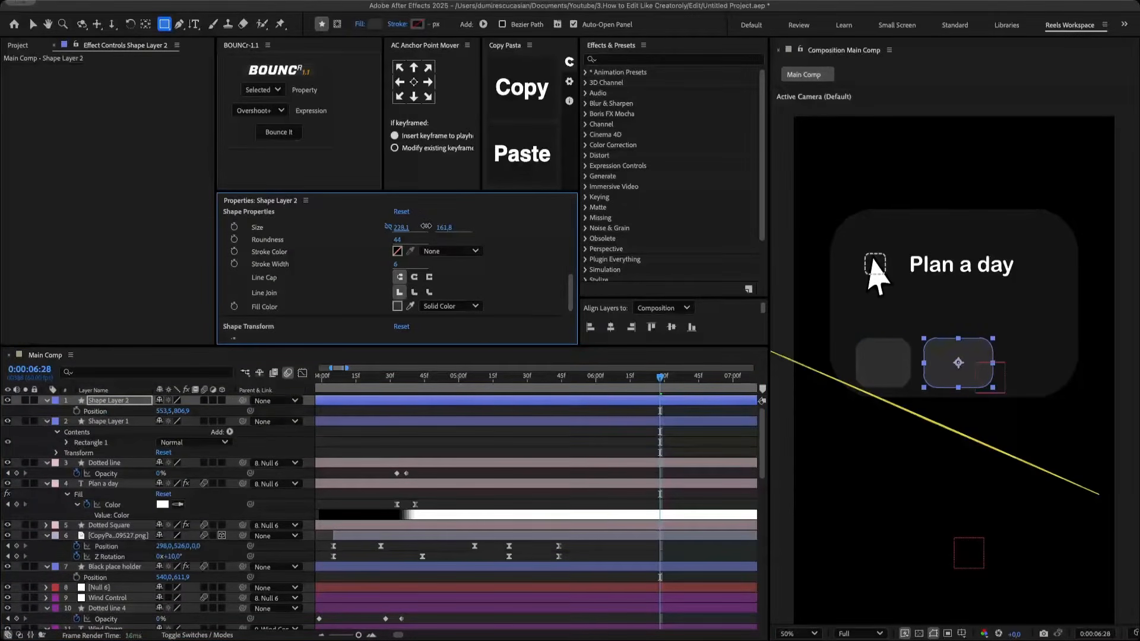
key(super+Down)
click(400, 228)
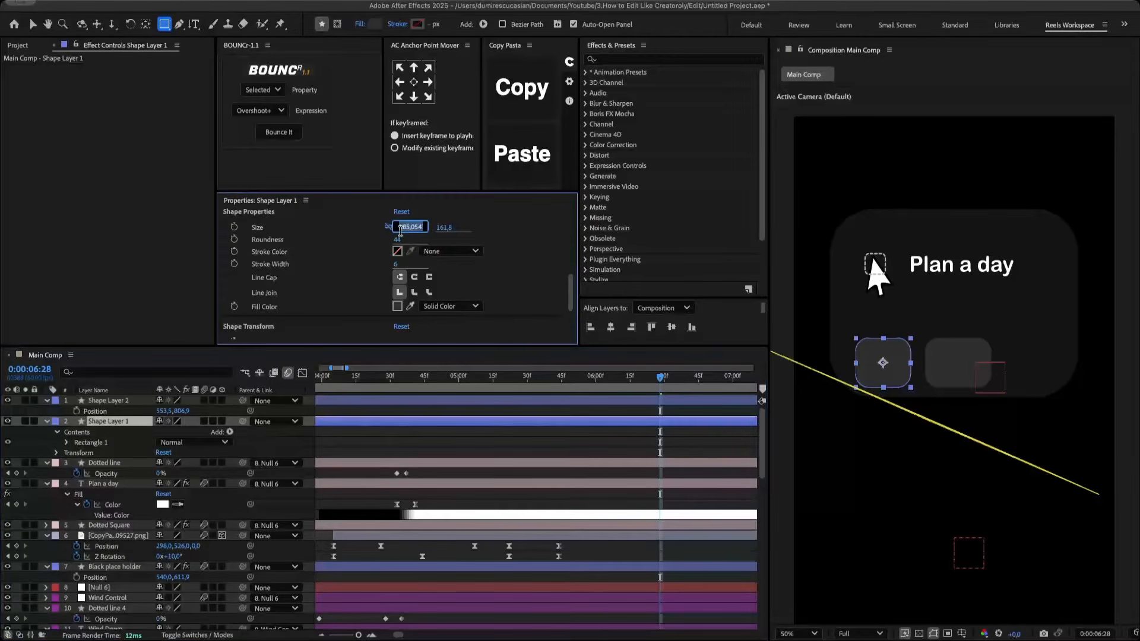
click(504, 228)
- Duplicate the middle button rectangle and position the third button at 798.5, 806.9
click(404, 401)
key(super+d)
key(p)
drag(166, 411, 311, 415)
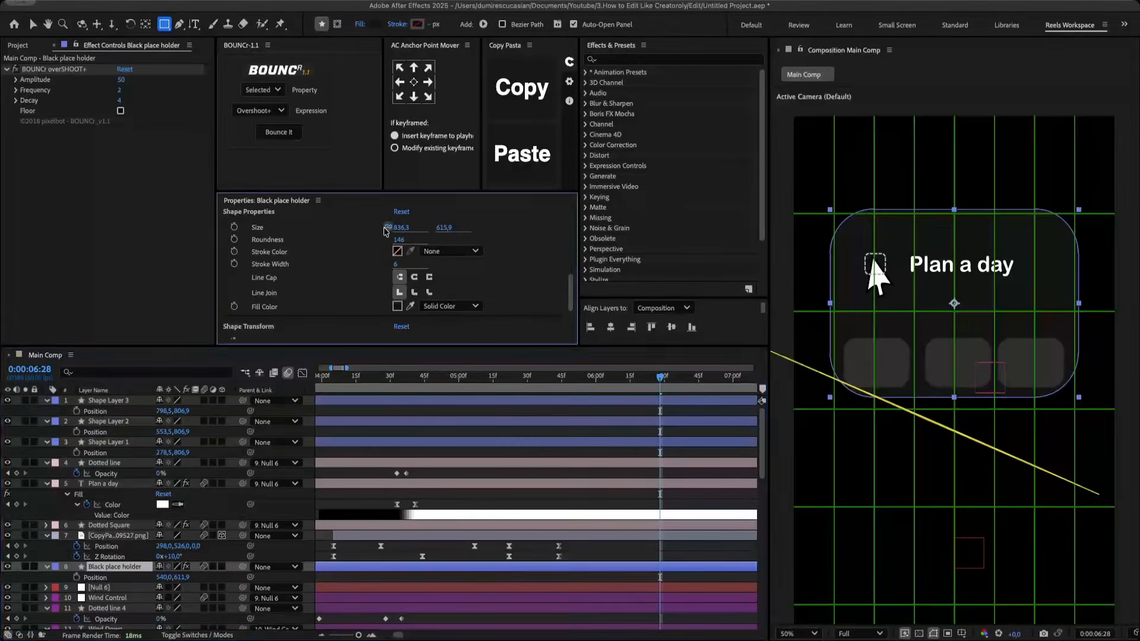
- Widen the dark card and space the three buttons evenly at x positions 268.5, 539.5 and 812.5
drag(401, 232, 426, 235)
drag(167, 453, 172, 412)
key(ctrl+apostrophe)
- Add the text Complete over the first button and set its font to SF UI Text Regular
key(ctrl+t)
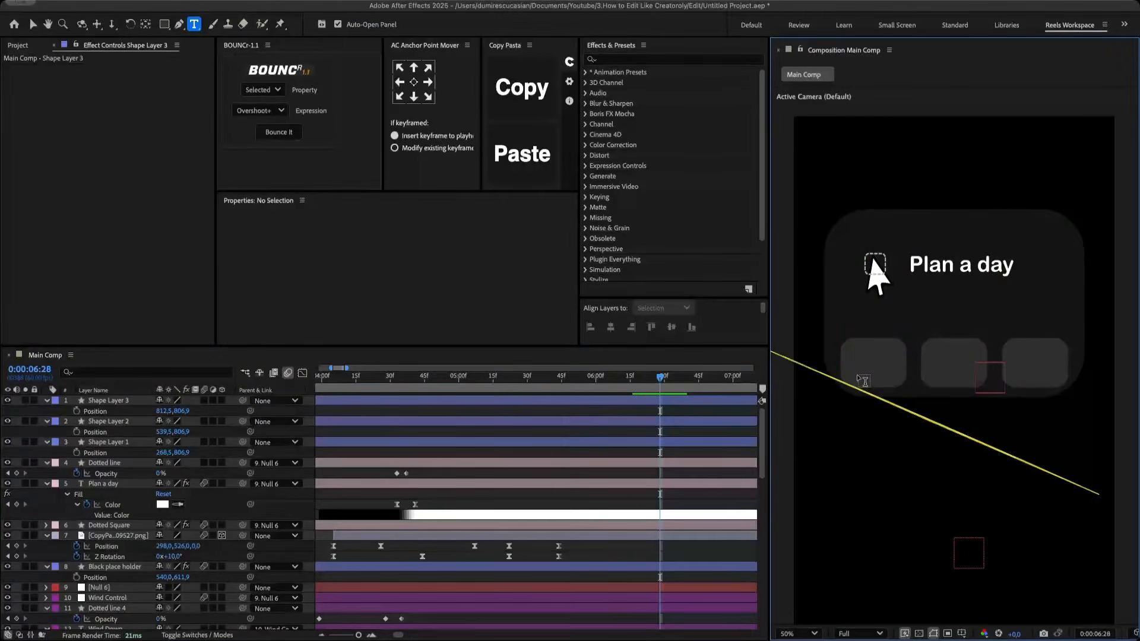
click(861, 383)
text(Complete)
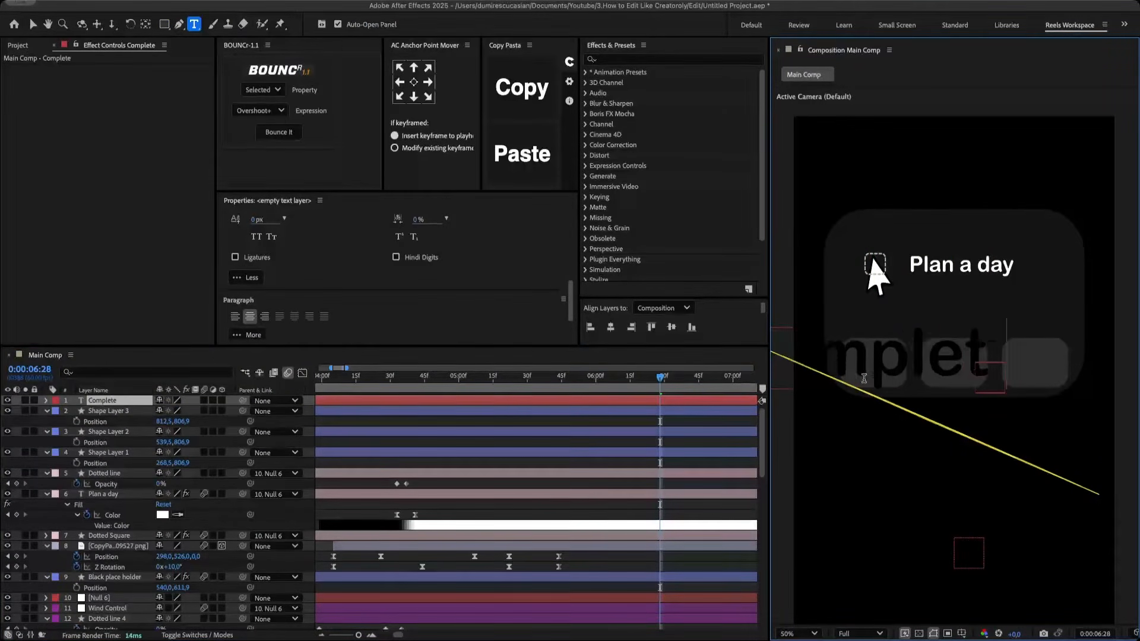
key(ctrl+a)
click(279, 227)
text(s)
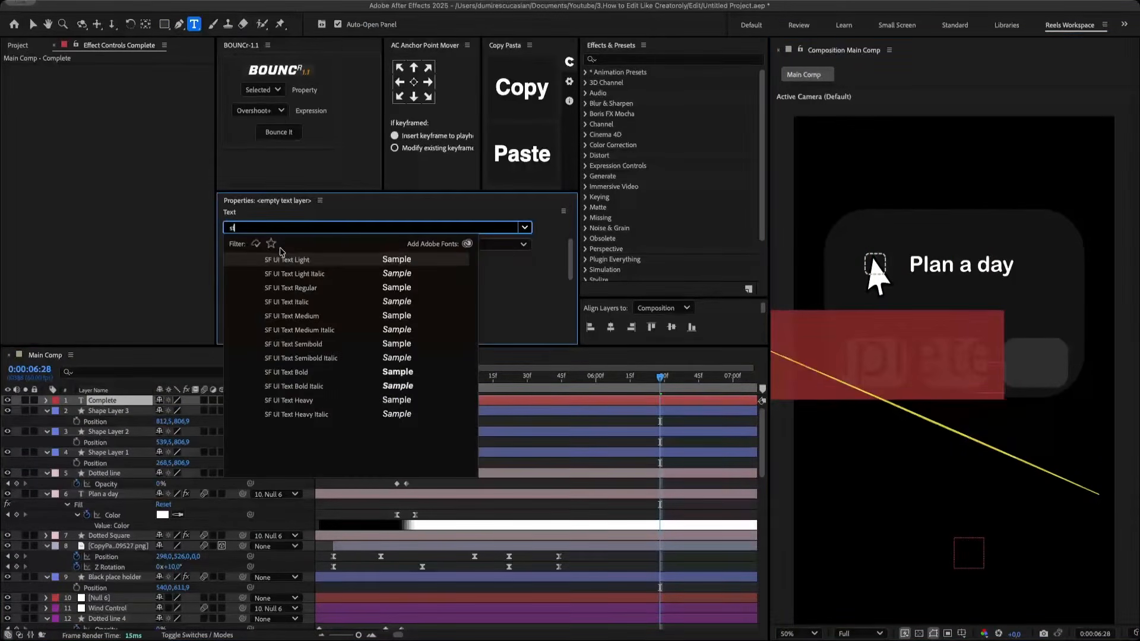
click(300, 287)
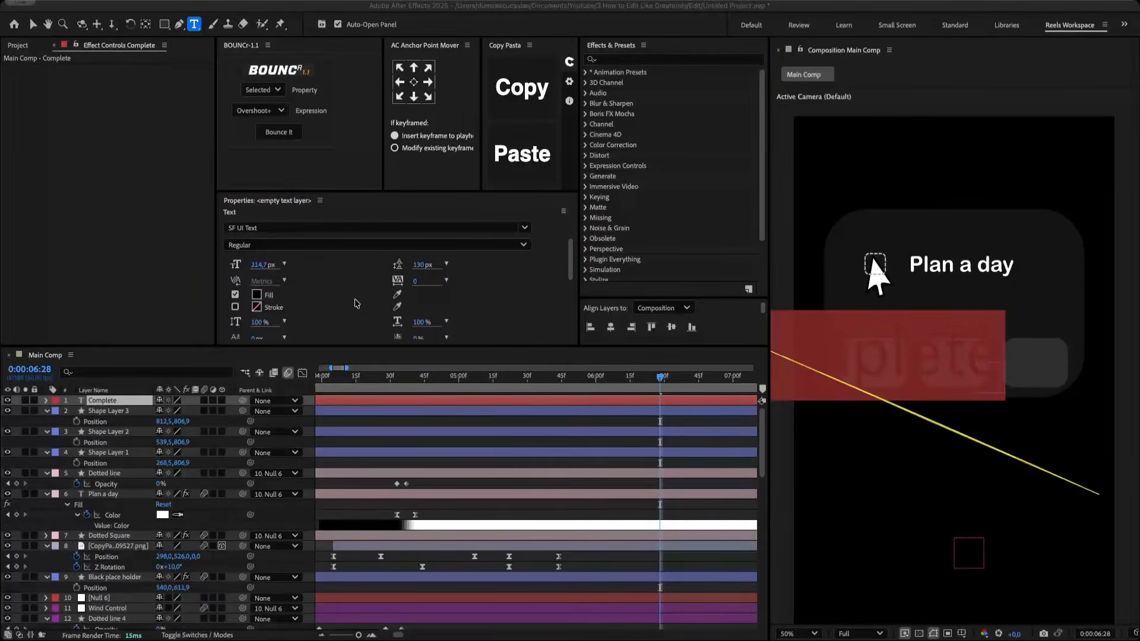
- Shrink the Complete text to 59.7 px at 65% scale and place it in the lower part of the first button
drag(263, 265, 205, 265)
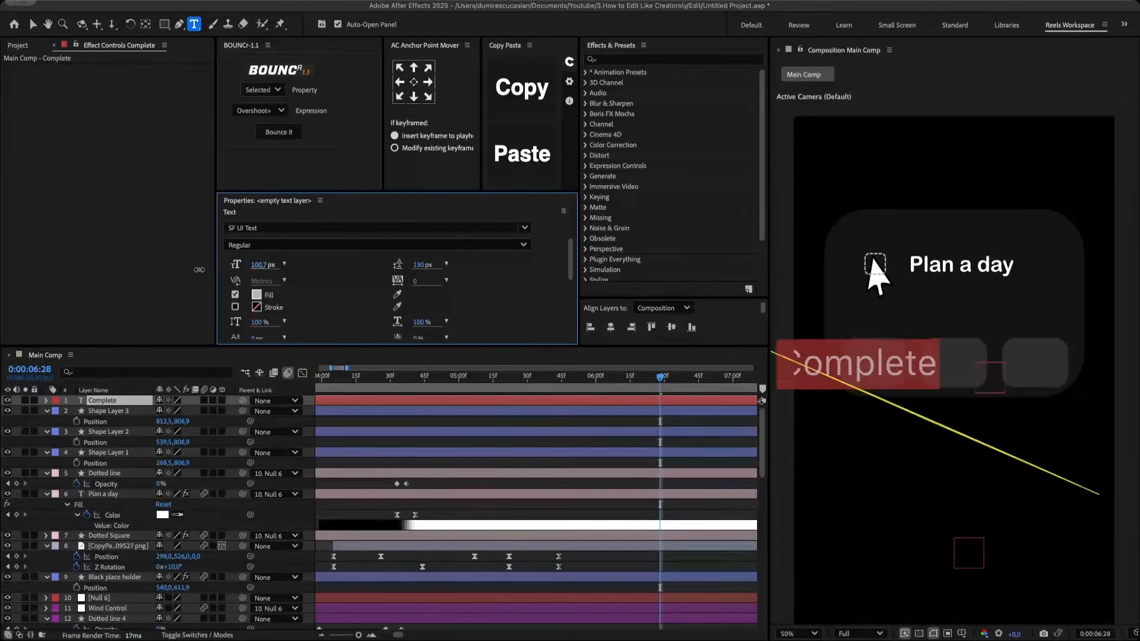
drag(205, 264, 171, 264)
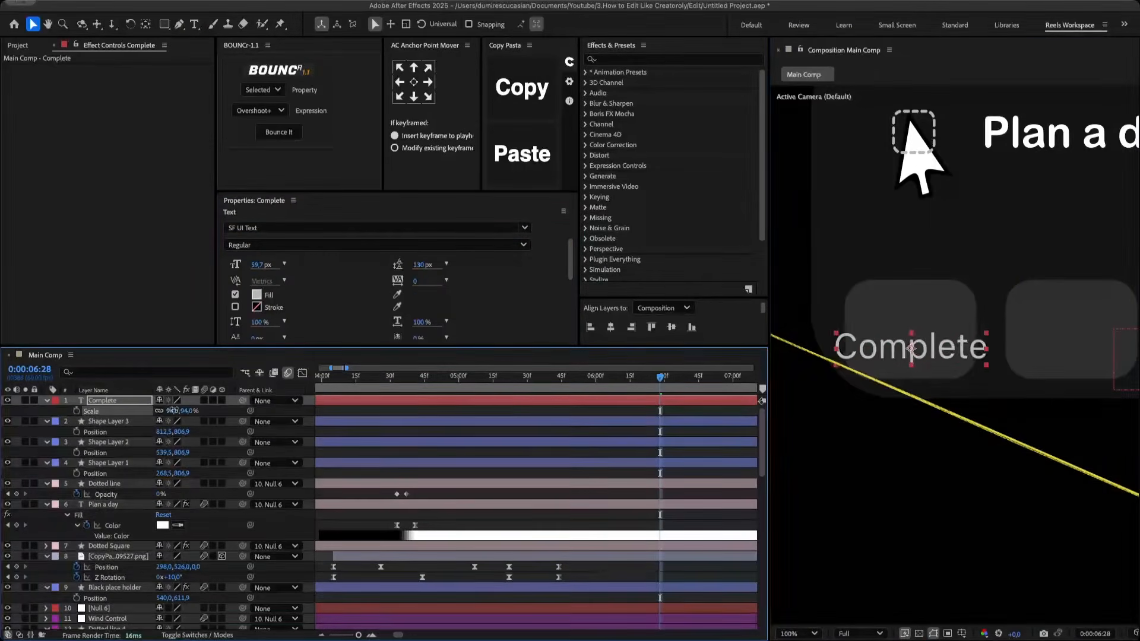
drag(173, 410, 151, 403)
drag(150, 403, 152, 403)
drag(911, 349, 911, 356)
drag(911, 357, 911, 360)
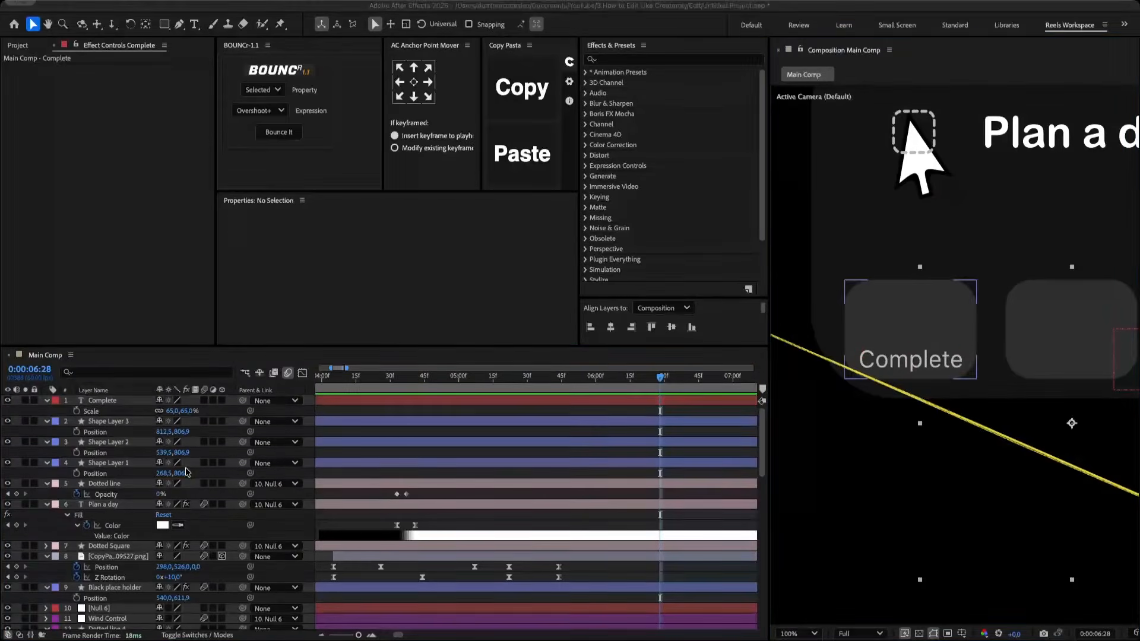
- Fit the check.png icon above the Complete label and tint it light gray with a Fill effect
drag(186, 471, 188, 472)
key(s)
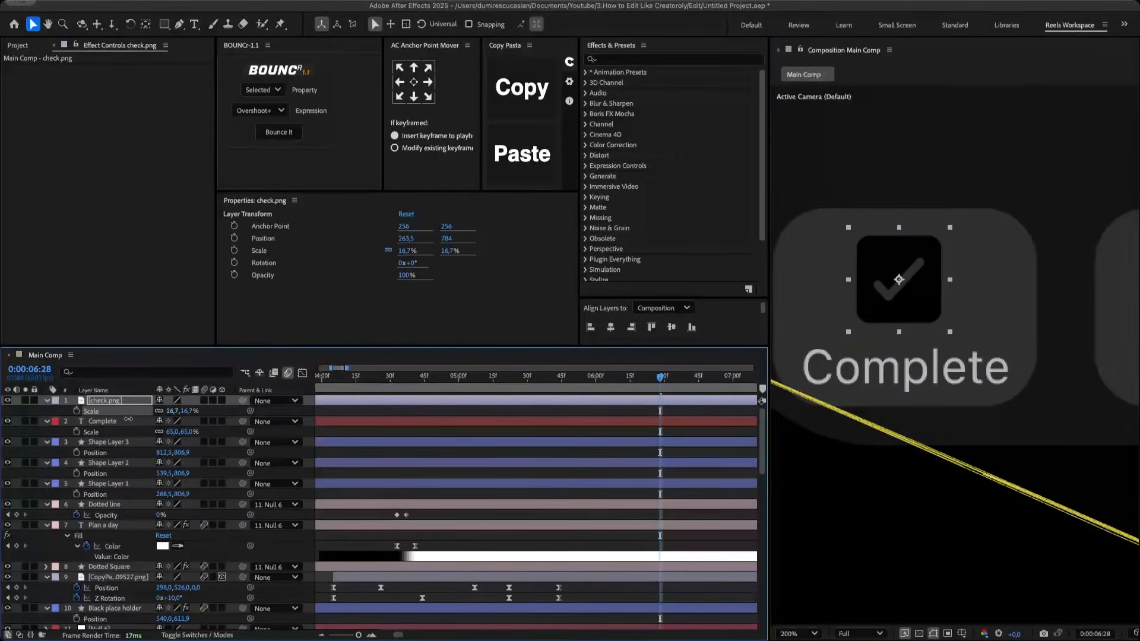
click(122, 402)
key(ctrl+space)
text(fill)
key(Return)
click(123, 102)
key(super+v)
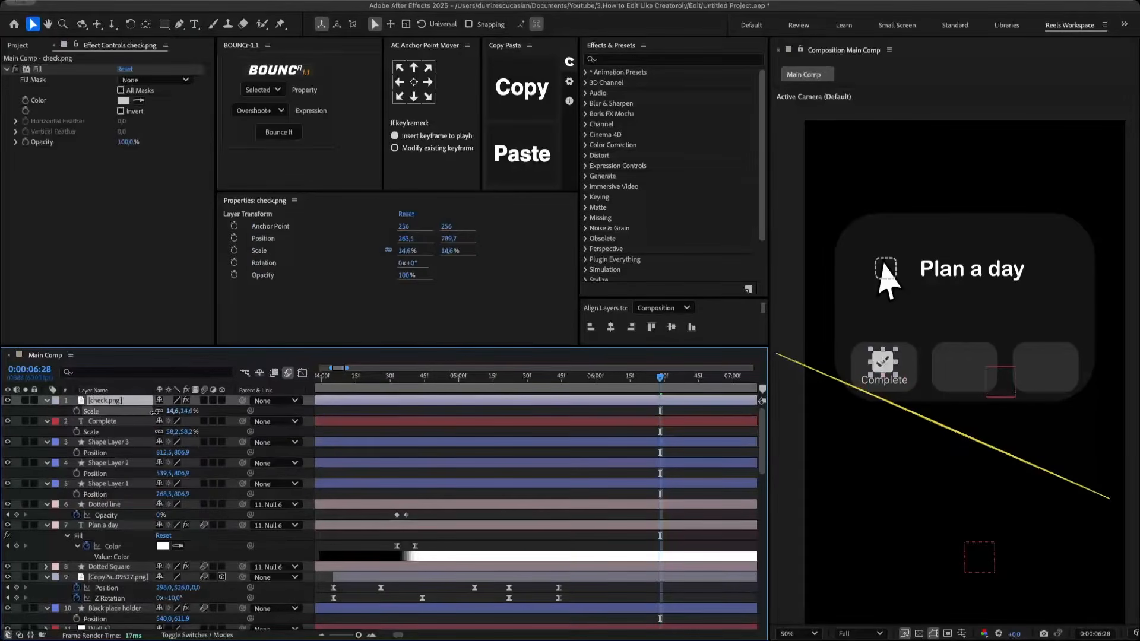
- Position the Complete label at 269.3, 842.3 and check.png at 263.5, 788.5 inside the first button
click(122, 421)
key(p)
drag(182, 432, 186, 411)
click(122, 401)
key(p)
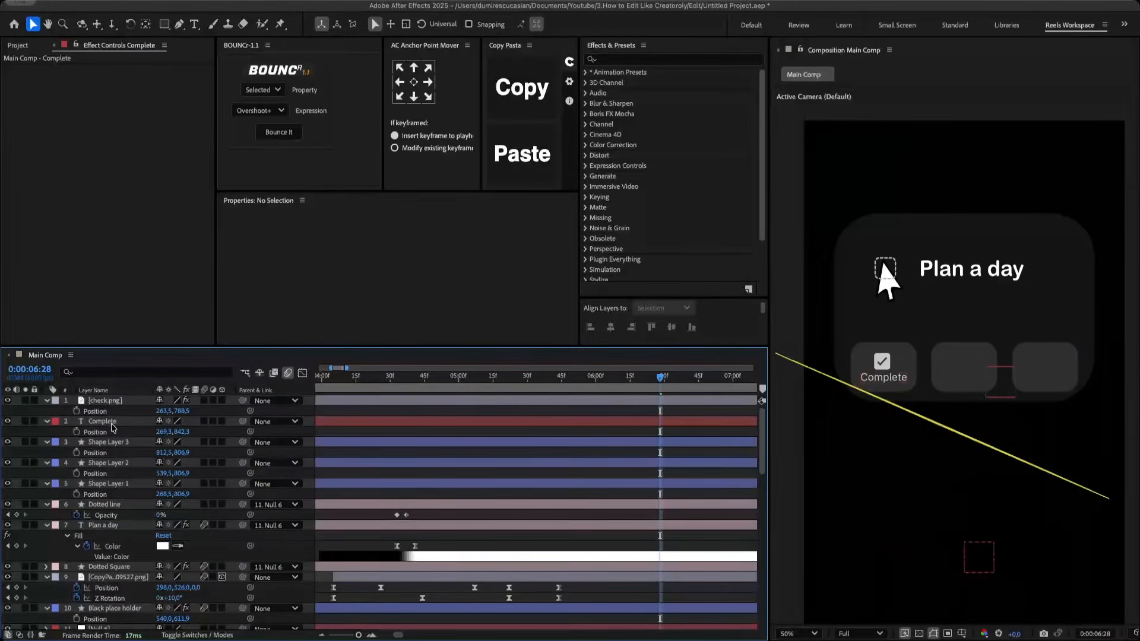
- Duplicate the Complete label, move the copy to 540.3, 842.3 in the middle button and change its text to Edit
click(112, 422)
key(super+d)
drag(164, 412, 325, 418)
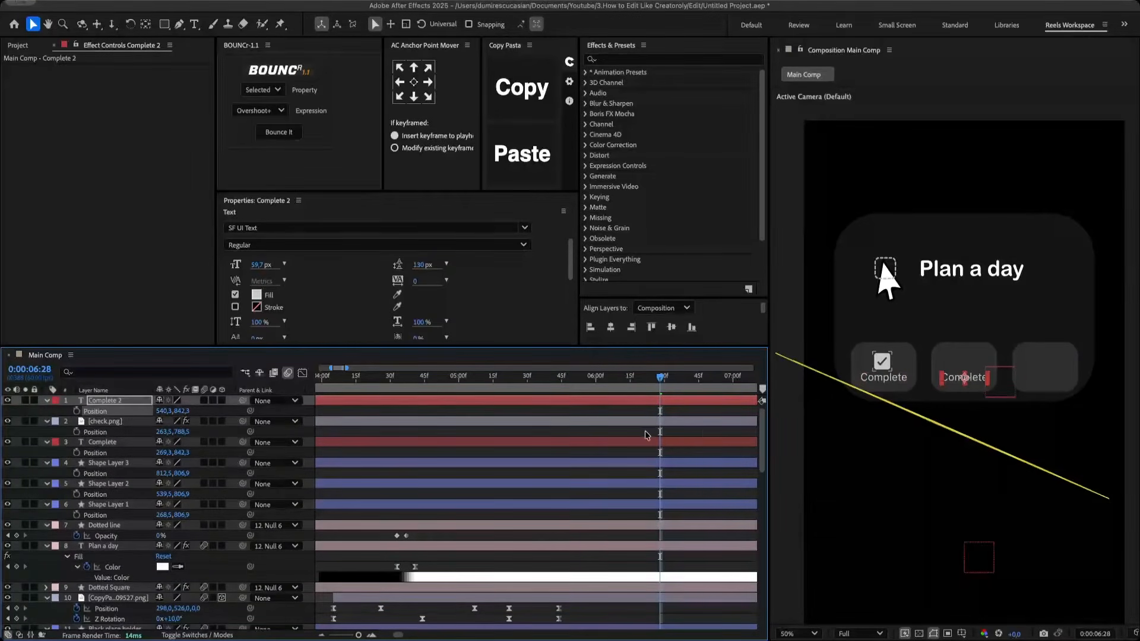
double_click(964, 377)
text(Edit)
click(148, 417)
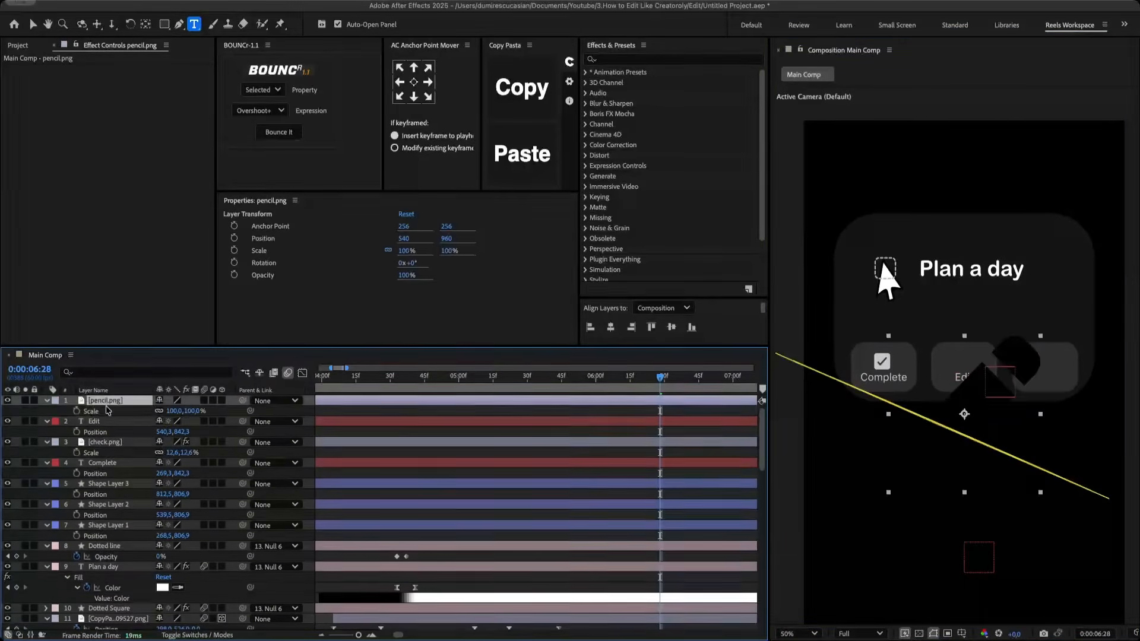
- Copy check.png's Fill effect to pencil.png and fit the icon above the Edit label at 9.3% scale, rotated about 10.8°
key(super+v)
click(628, 443)
click(37, 70)
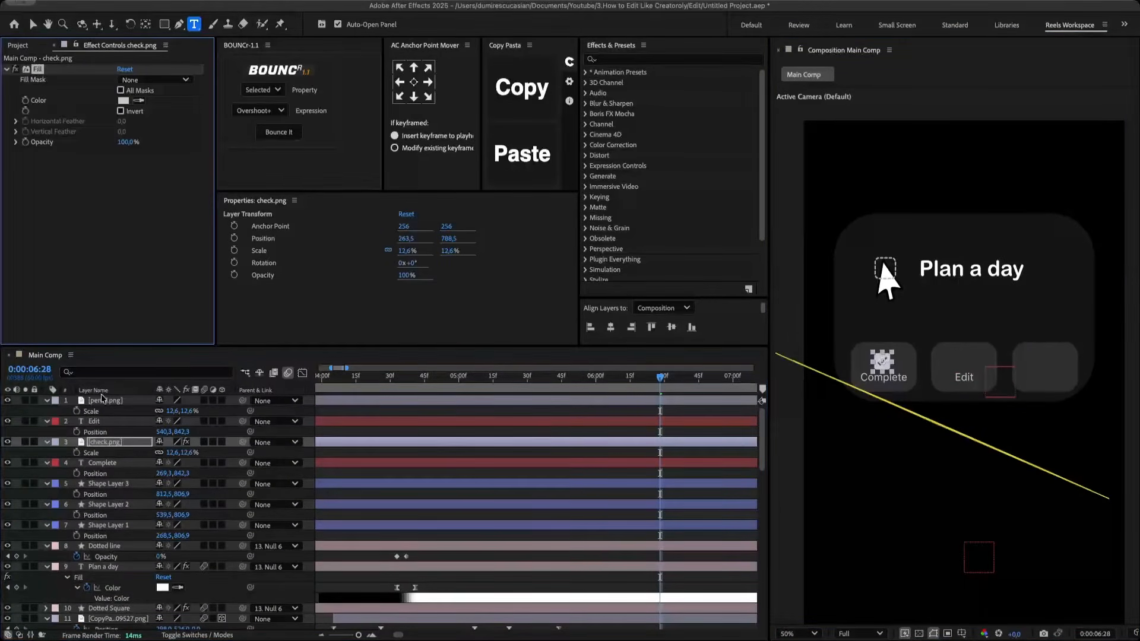
click(102, 400)
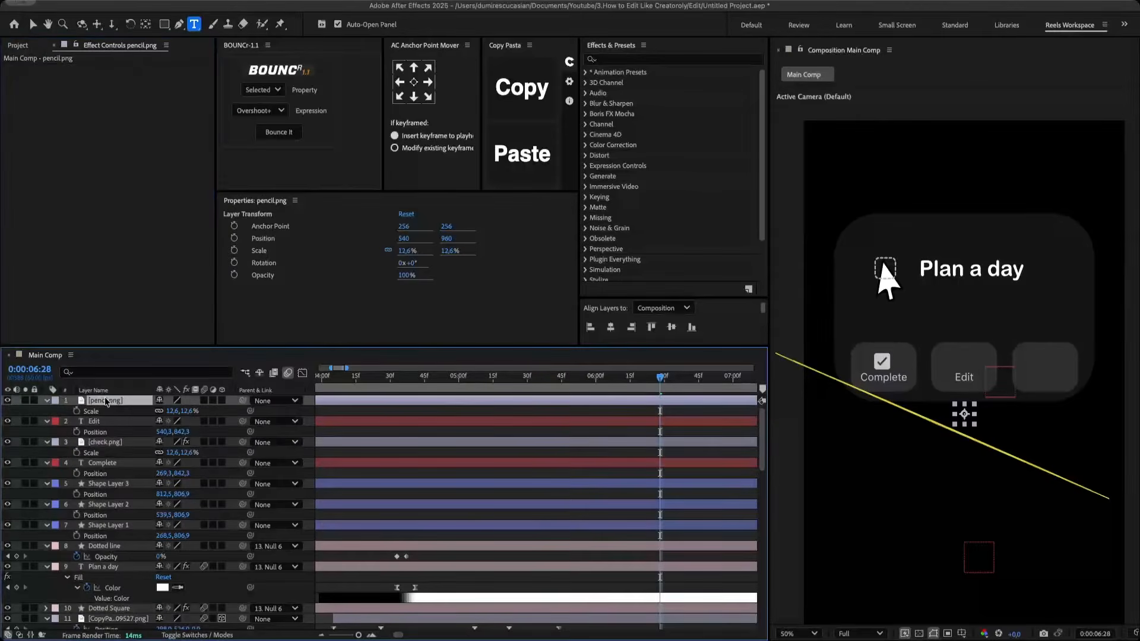
key(super+v)
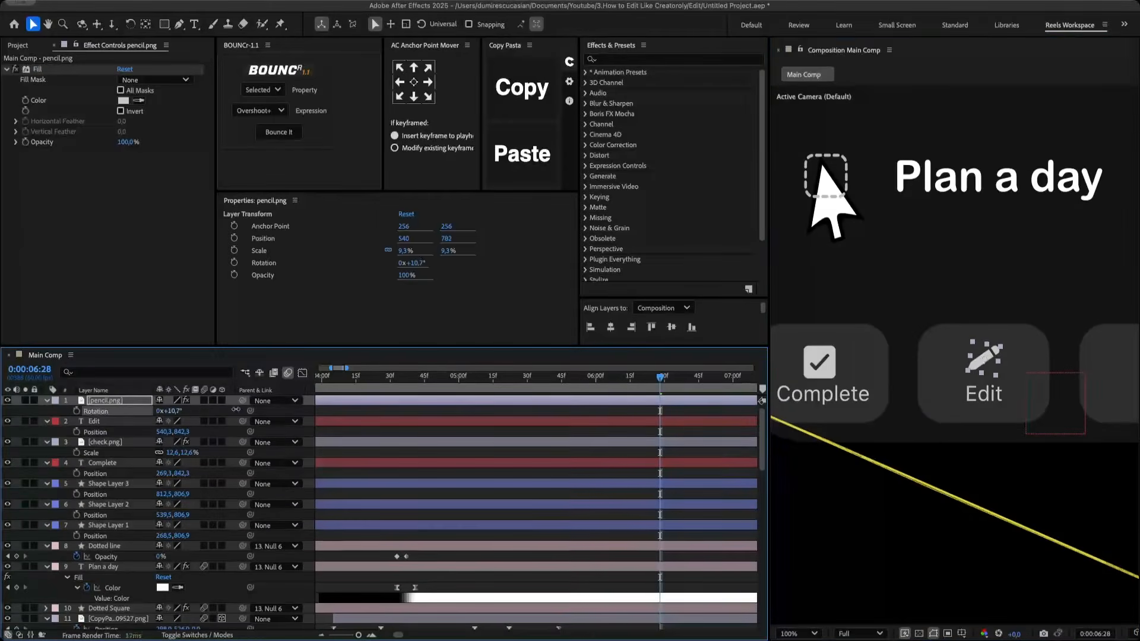
- Duplicate the Edit label, move the copy to 813.5, 842.3 in the third button and change its text to Remove
click(98, 422)
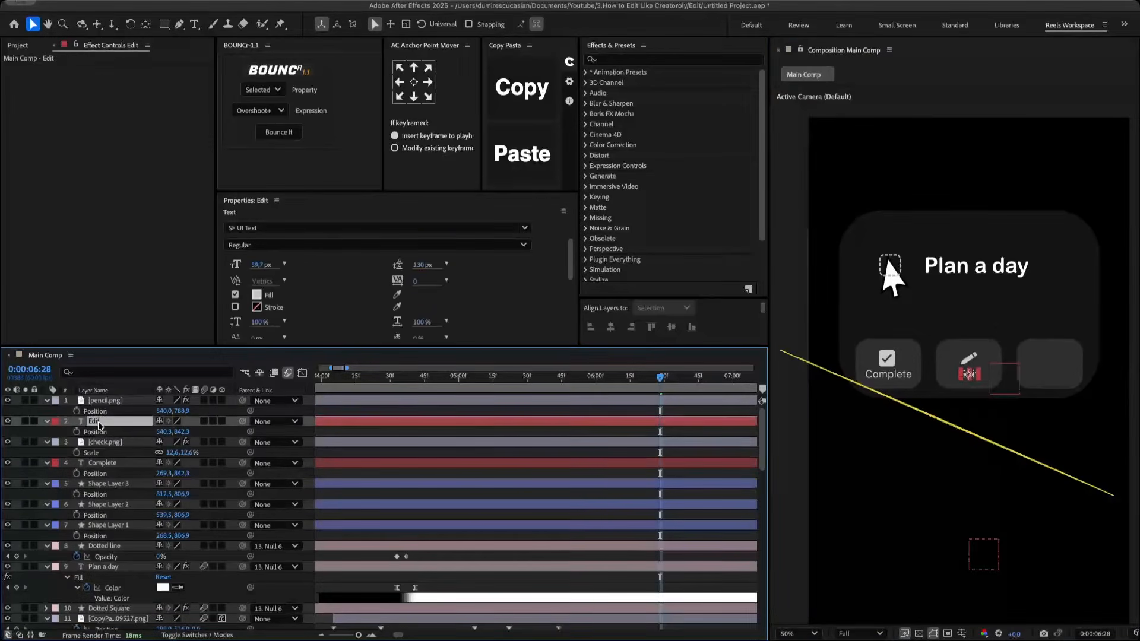
key(super+d)
drag(99, 422, 102, 396)
drag(163, 411, 349, 405)
double_click(1050, 374)
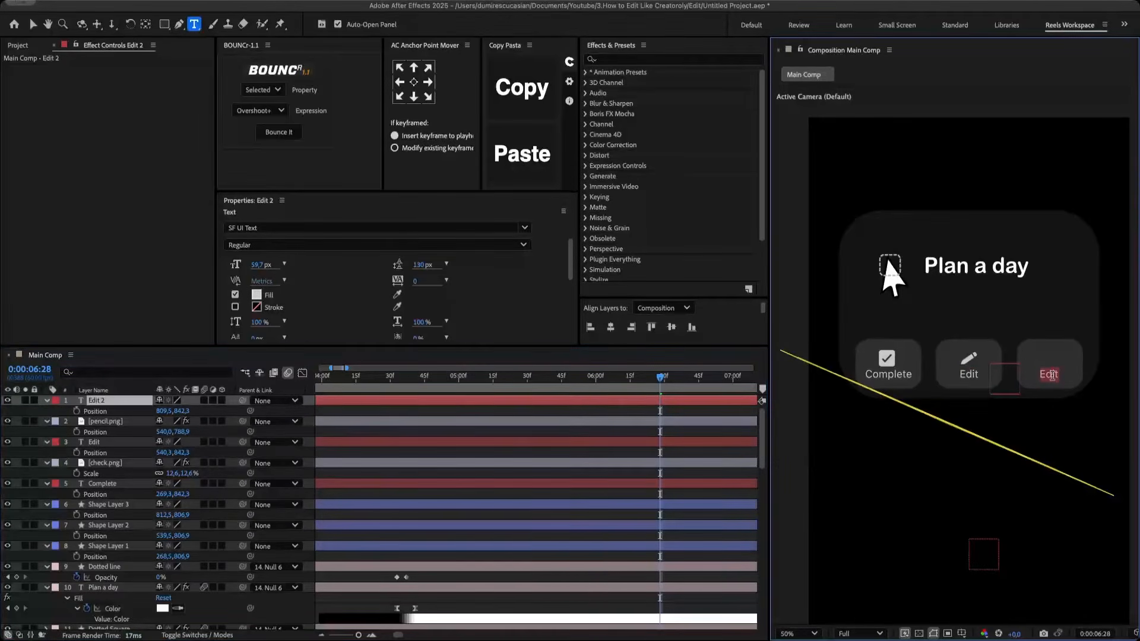
drag(3, 442, 93, 424)
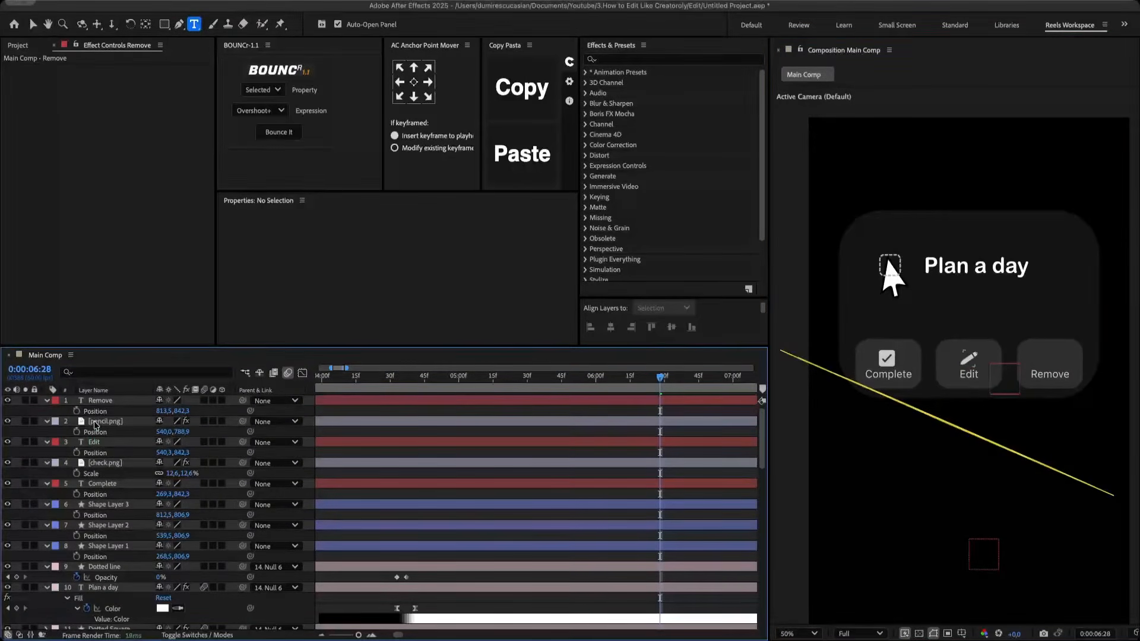
- Copy pencil.png's Fill effect to delete.png, scale the icon to 12% and place it above the Remove label
click(99, 431)
click(38, 70)
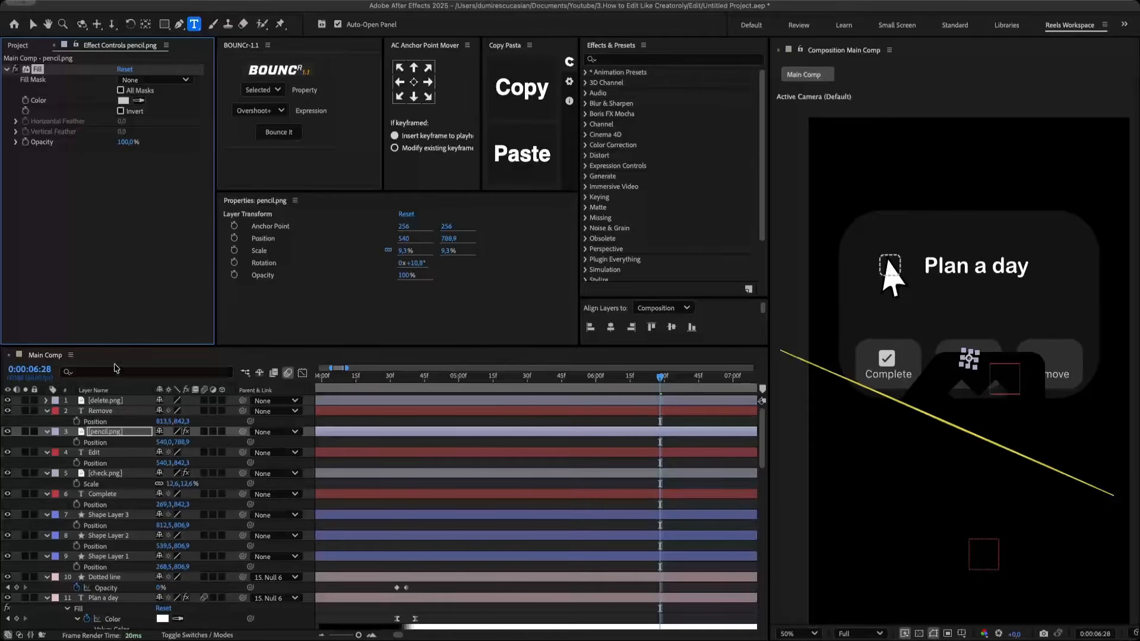
click(115, 401)
key(super+v)
key(s)
drag(980, 421, 890, 369)
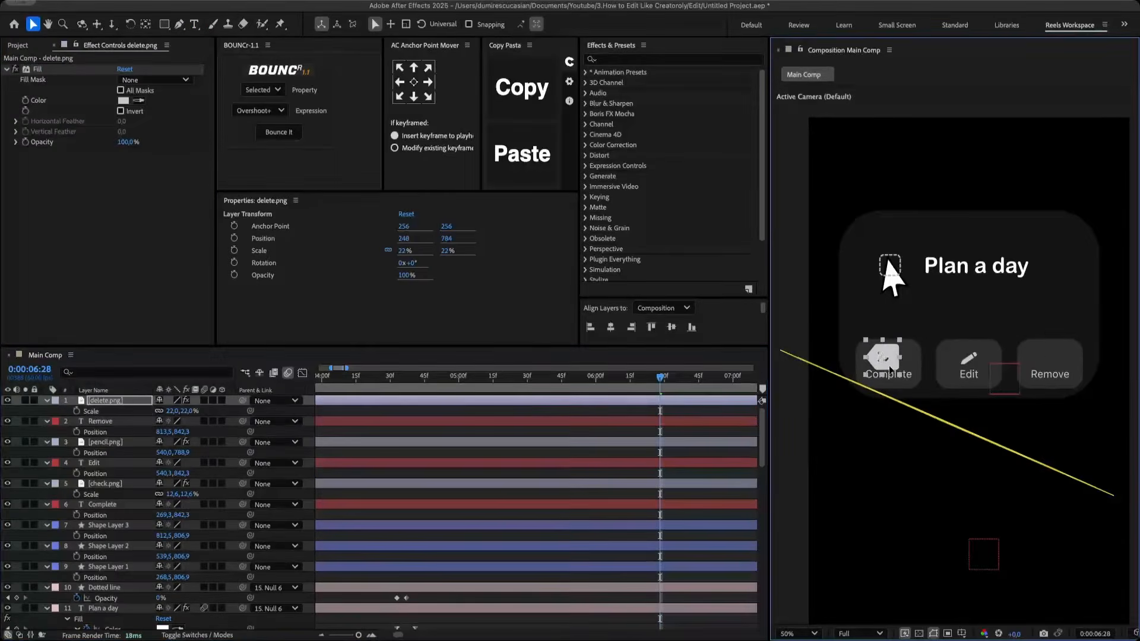
scroll(903, 379, up, 2)
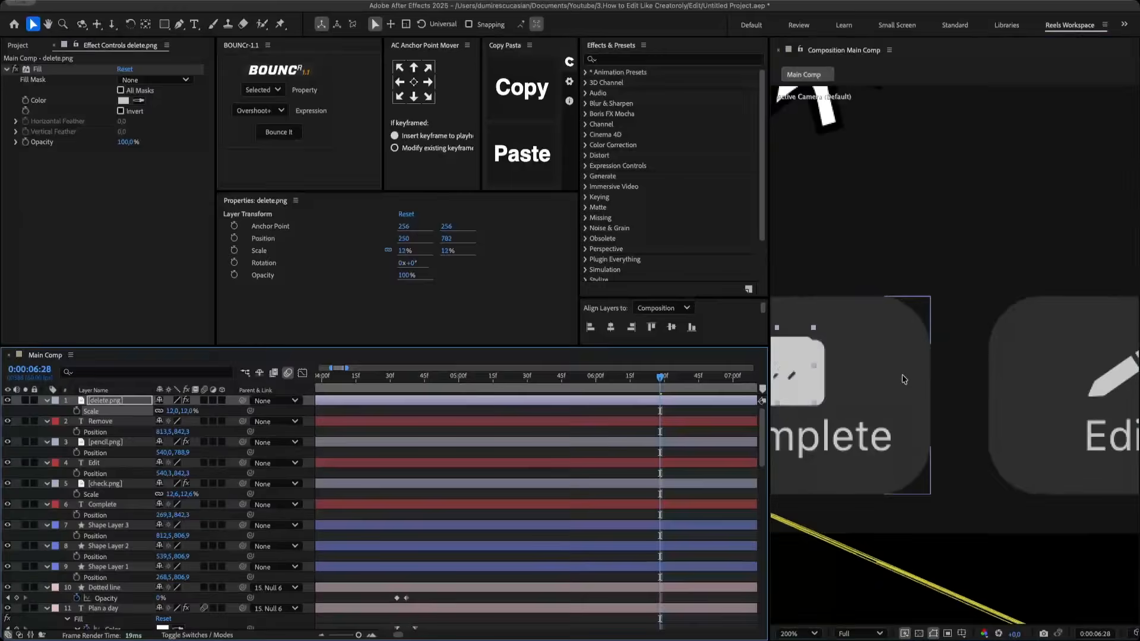
scroll(853, 404, down, 2)
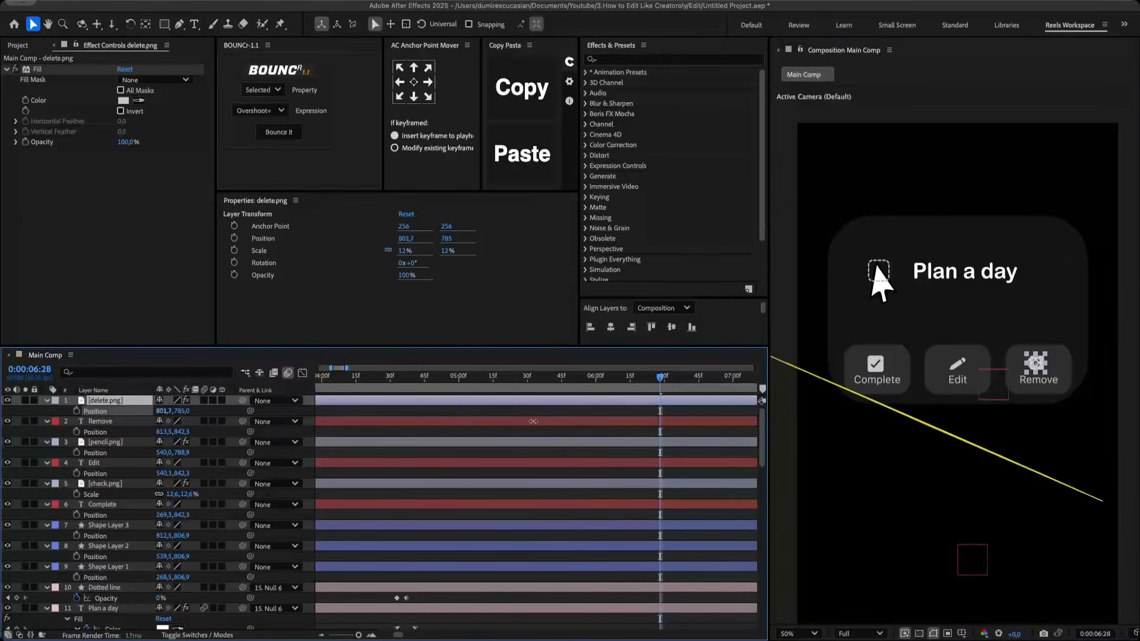
- Rename Shape Layer 1 as Complete Placeholder and move it directly below the Complete text layer
click(107, 568)
key(Return)
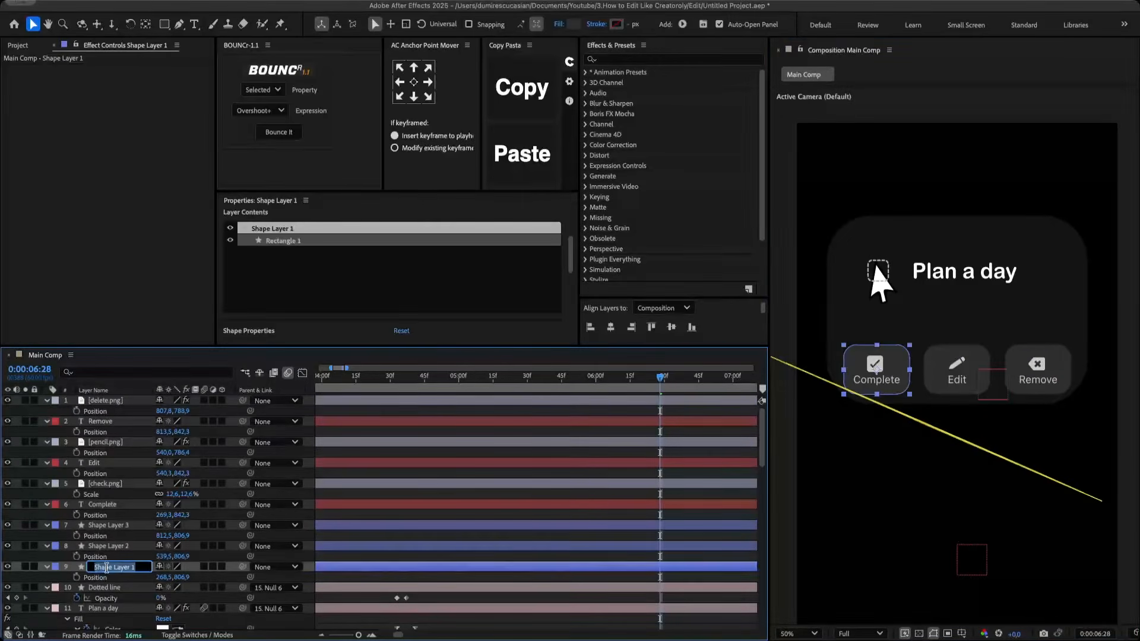
text(Complete Placeholder)
key(Return)
drag(130, 569, 117, 517)
- Parent the Complete text and check.png layers to Complete Placeholder
click(112, 505)
shift+click(110, 486)
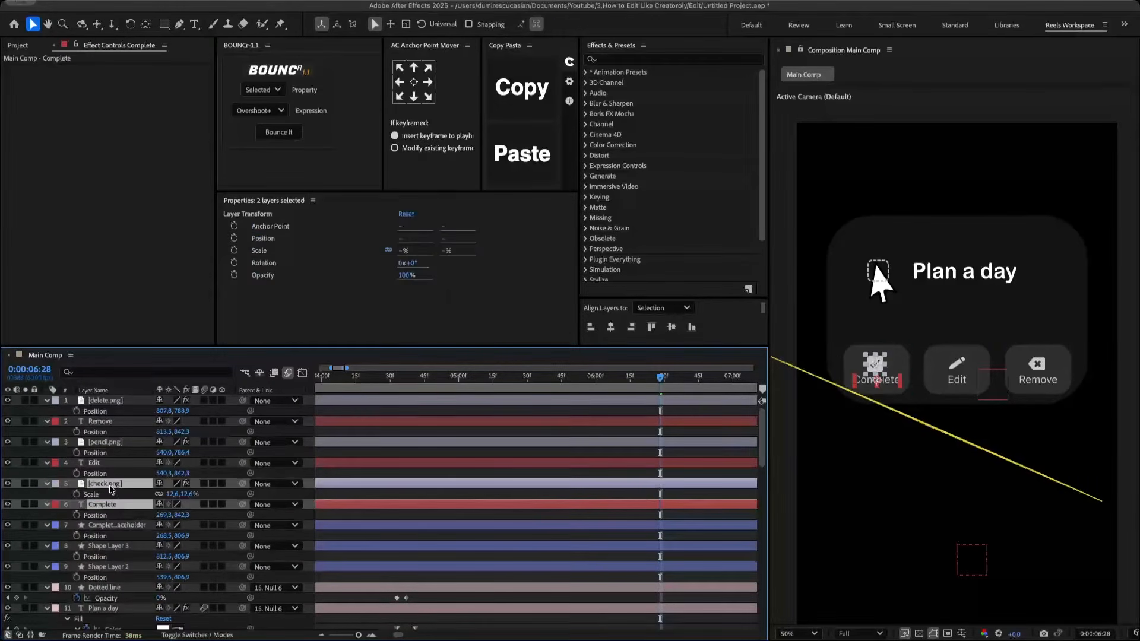
drag(244, 487, 110, 525)
- Rename Shape Layer 2 as Edit Placeholder and move it below the check.png layer
click(107, 567)
key(Return)
text(Edit Placeholder)
key(Return)
drag(98, 571, 104, 503)
- Parent the check.png and Edit text layers to Edit Placeholder
click(112, 485)
shift+click(104, 466)
drag(244, 466, 133, 505)
drag(134, 505, 127, 505)
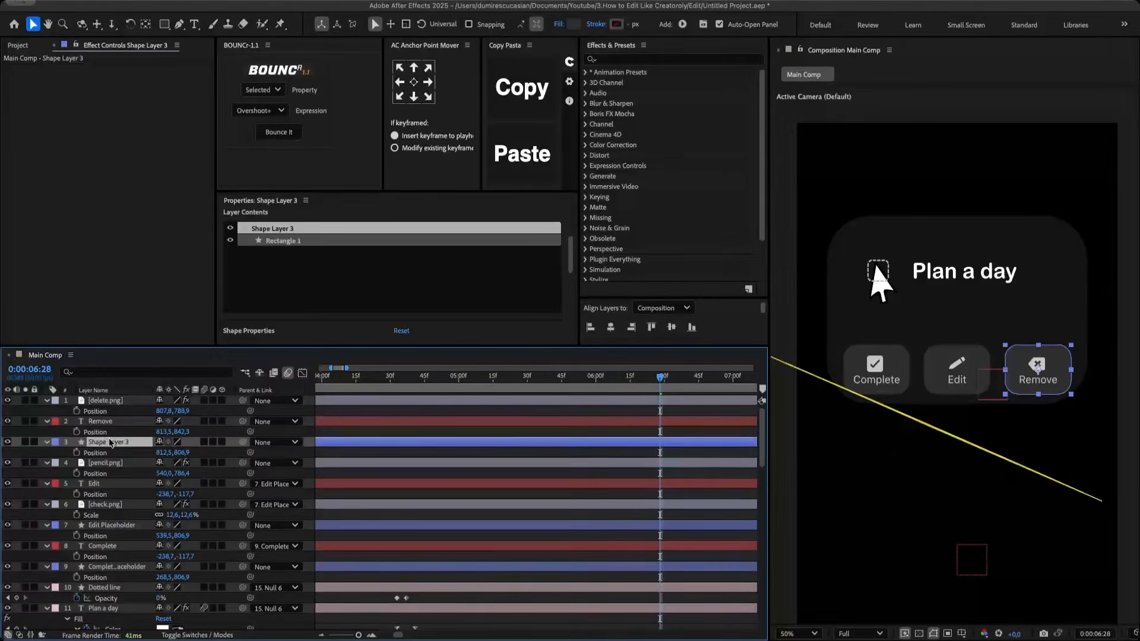
- Rename Shape Layer 3 as Remove Placeholder and parent the Remove text and delete.png layers to it
key(Return)
text(Remove)
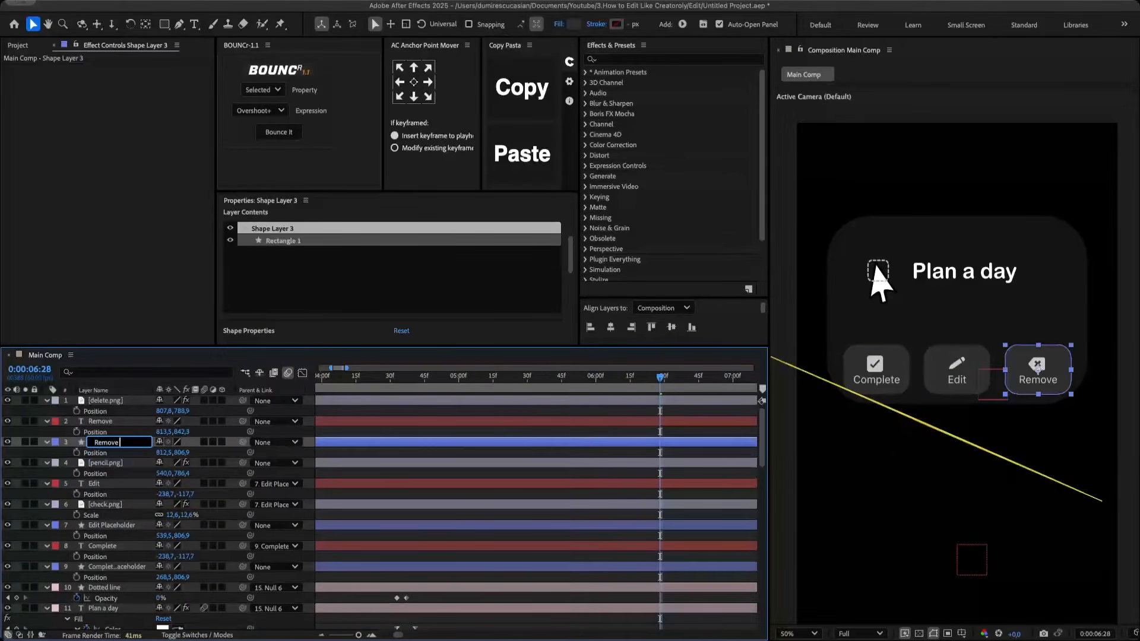
click(117, 421)
click(118, 393)
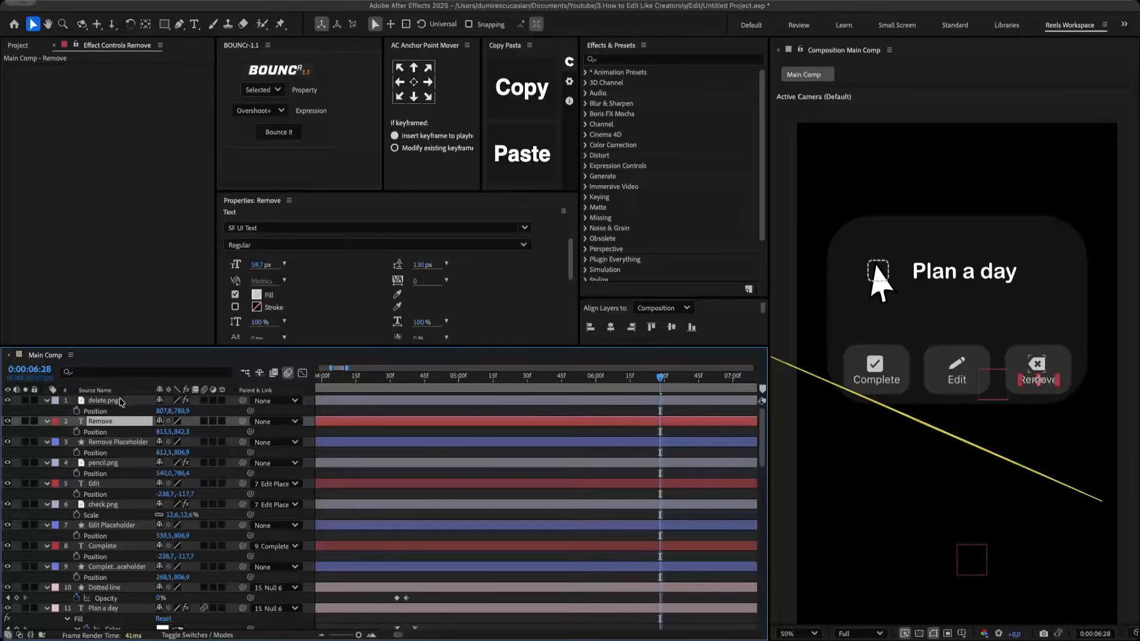
shift+click(139, 404)
drag(241, 406, 113, 444)
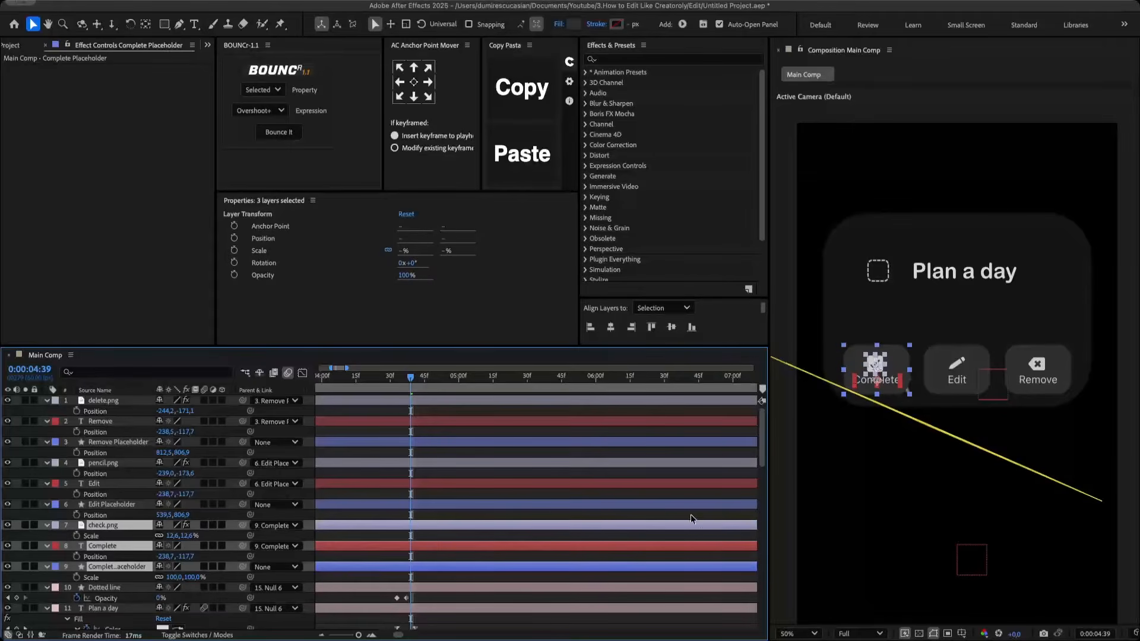
- Start the three Complete button layers at 0:00:04:39 and give Complete Placeholder a 100% scale keyframe at about 0:00:04:53
drag(344, 523, 603, 519)
click(117, 567)
click(77, 577)
drag(412, 579, 423, 580)
- Set Complete Placeholder's scale to 0% at 0:00:04:39, then apply the BOUNCr Overshoot+ expression to it and adjust the amplitude
click(181, 577)
text(0)
key(Return)
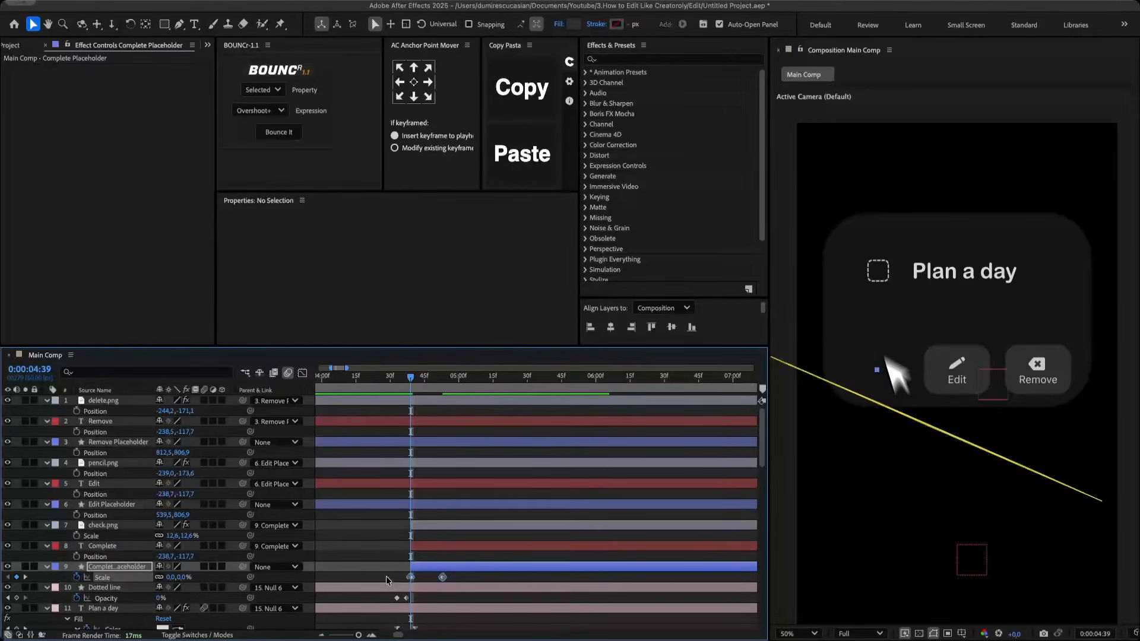
click(282, 131)
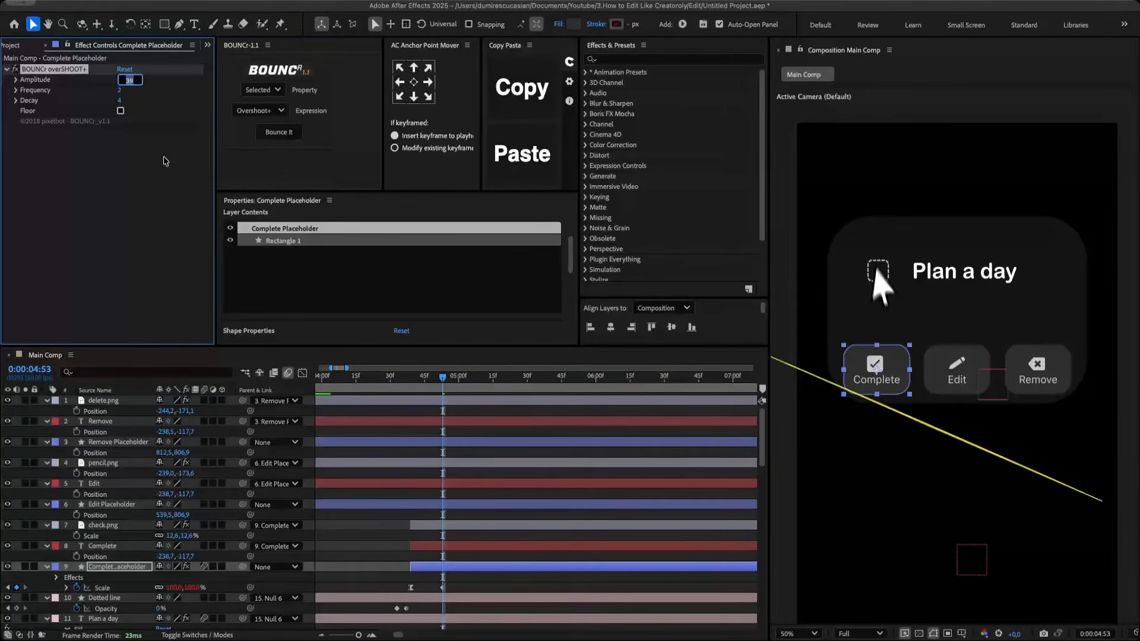
key(Return)
- Start the pencil.png, Edit text and Edit Placeholder layers at 0:00:04:44
drag(411, 378, 422, 381)
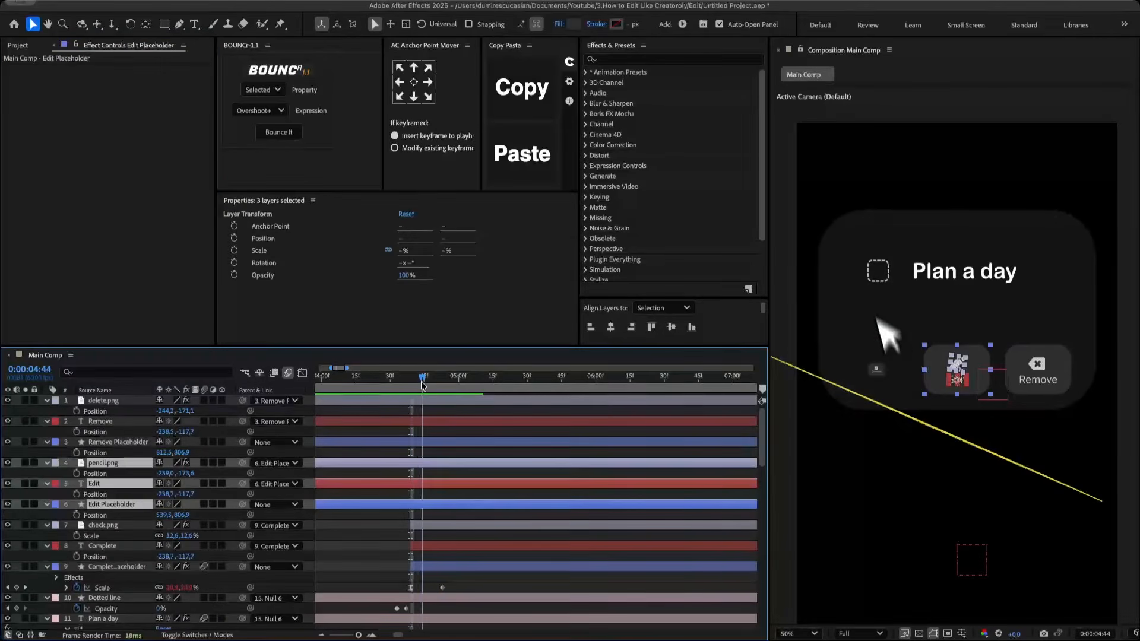
drag(338, 463, 347, 463)
drag(589, 464, 600, 464)
drag(342, 463, 448, 462)
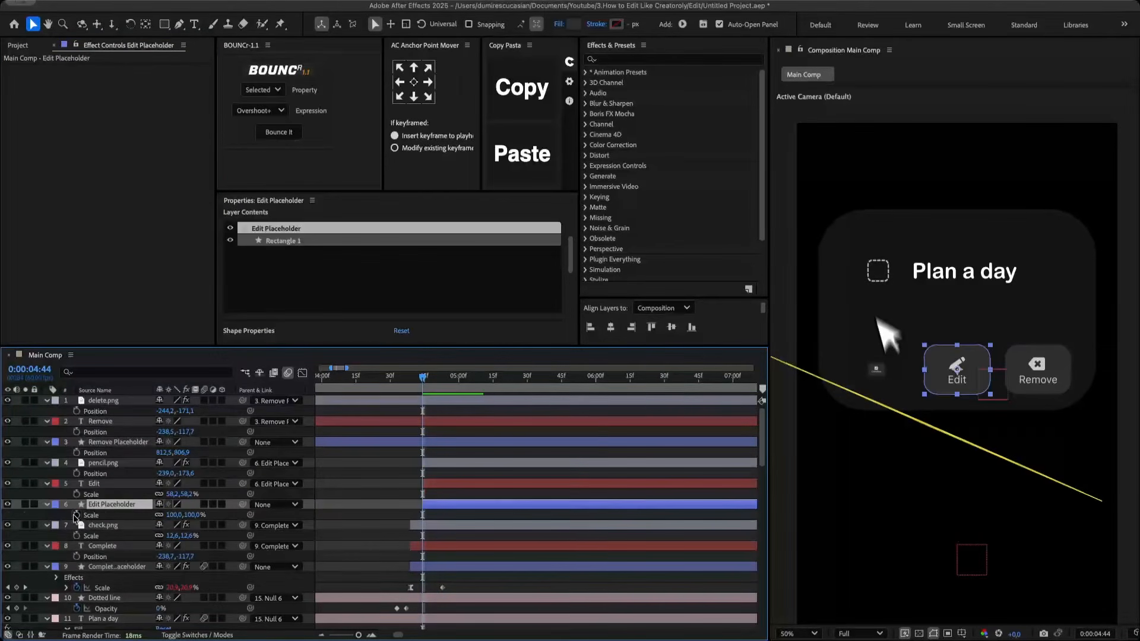
- Keyframe Edit Placeholder's scale from 0% at 0:00:04:44 to 100% at about 0:00:05:00
click(76, 515)
drag(457, 515, 458, 515)
text(0)
key(Return)
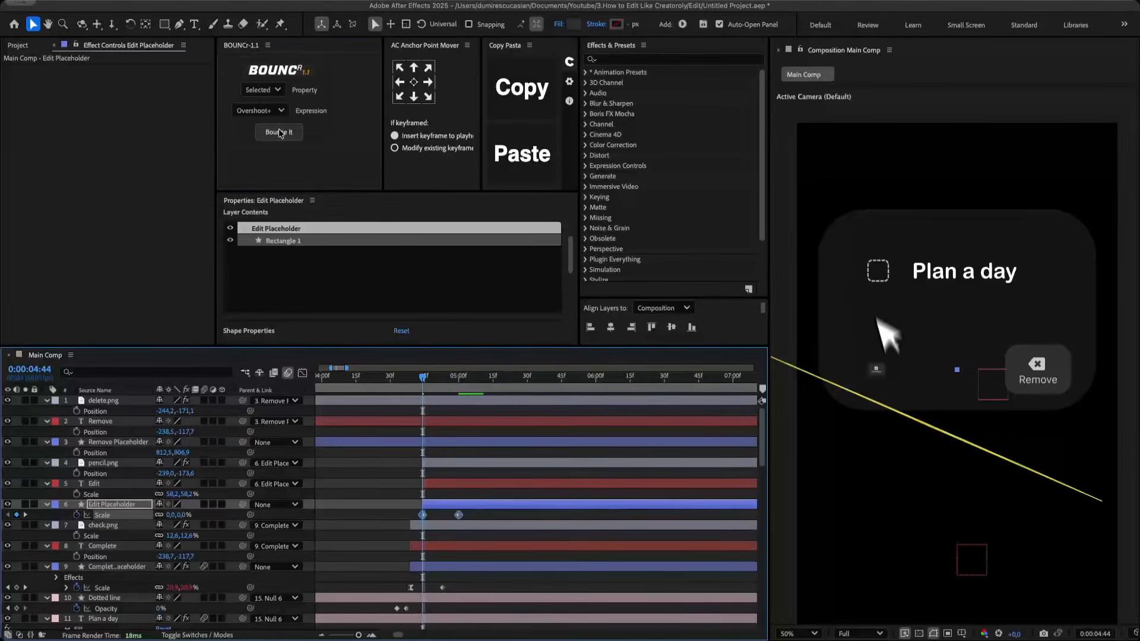
- Apply BOUNCr Overshoot+ with motion blur to Edit Placeholder's scale animation and open the Amplitude value for editing
click(278, 132)
click(205, 505)
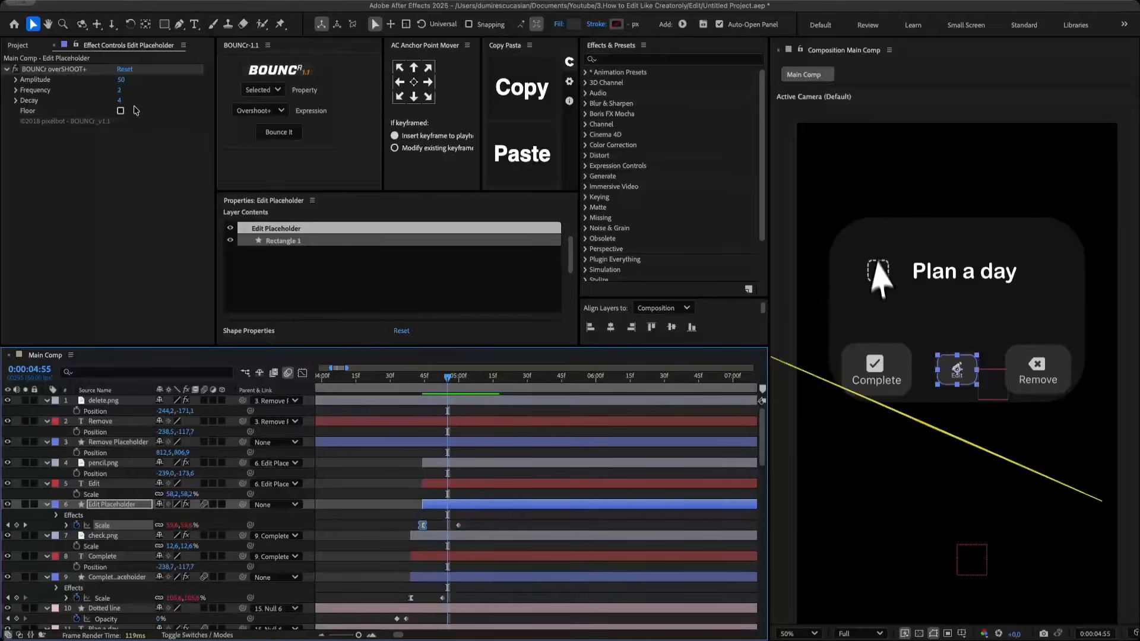
click(123, 80)
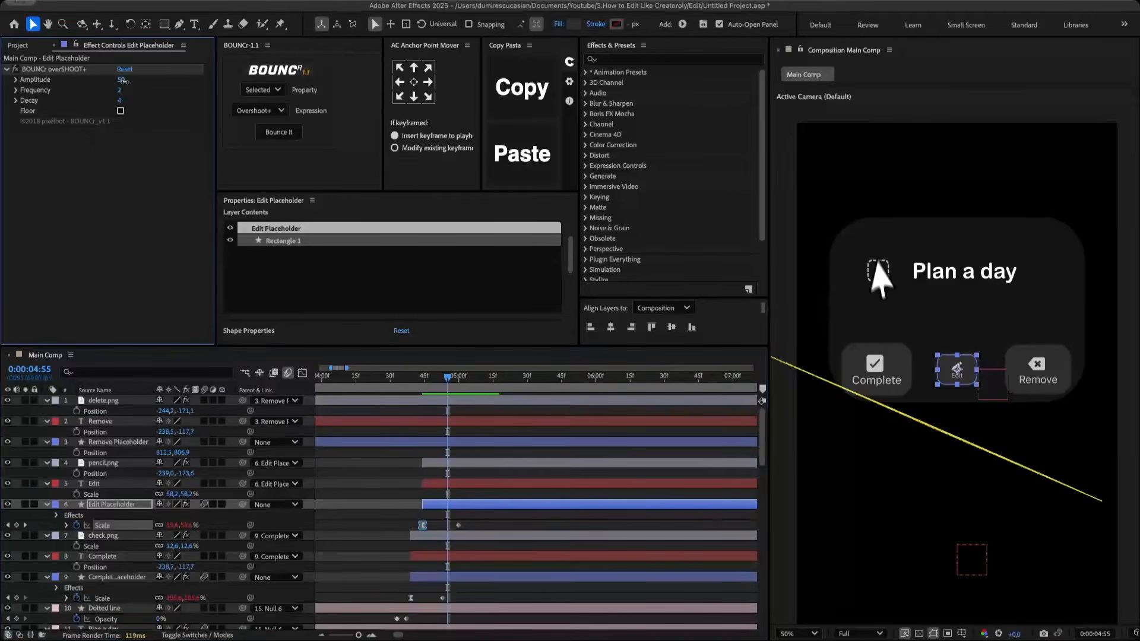
- Start the delete.png, Remove text and Remove Placeholder layers at 0:00:04:55
click(119, 442)
shift+click(118, 403)
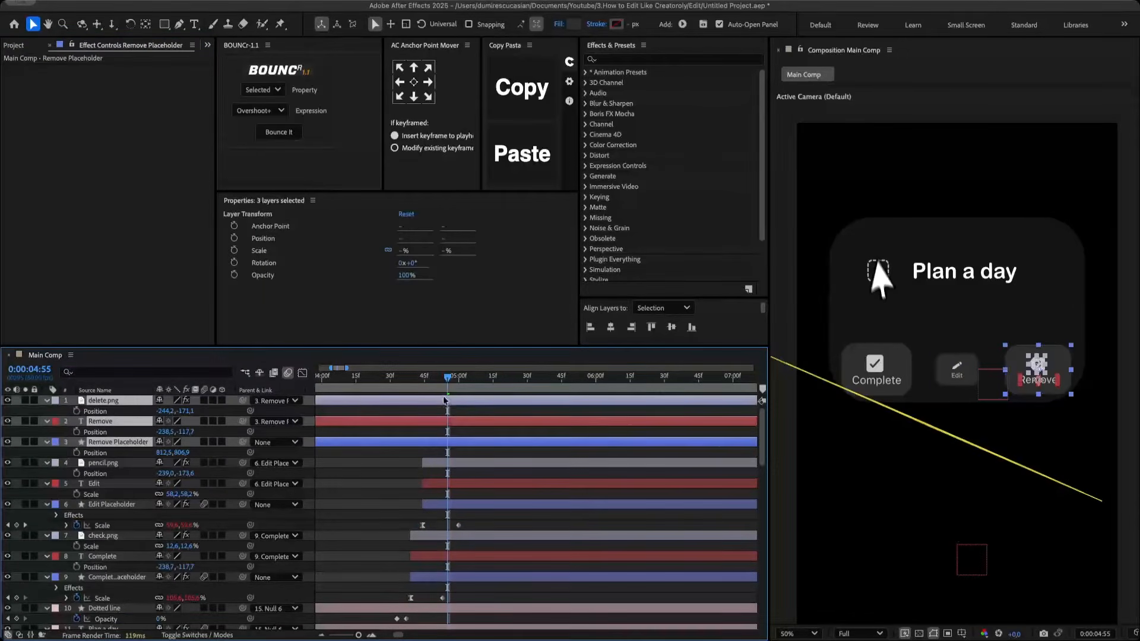
drag(393, 401, 529, 396)
- Keyframe Remove Placeholder's scale from 0% at 0:00:04:55 to 100% at about 0:00:05:15
click(118, 442)
key(s)
click(77, 453)
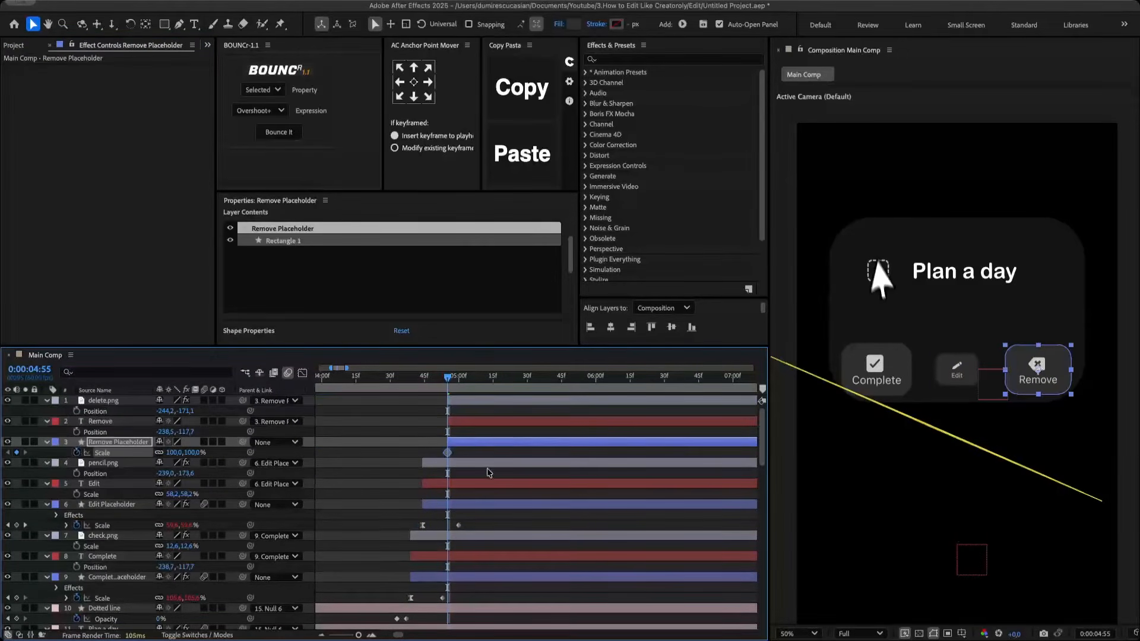
drag(448, 453, 490, 459)
click(171, 453)
text(0)
key(Return)
- Apply the BOUNCr Overshoot+ expression to Remove Placeholder's scale keyframes and enable the layer's motion blur
drag(514, 469, 437, 450)
click(279, 132)
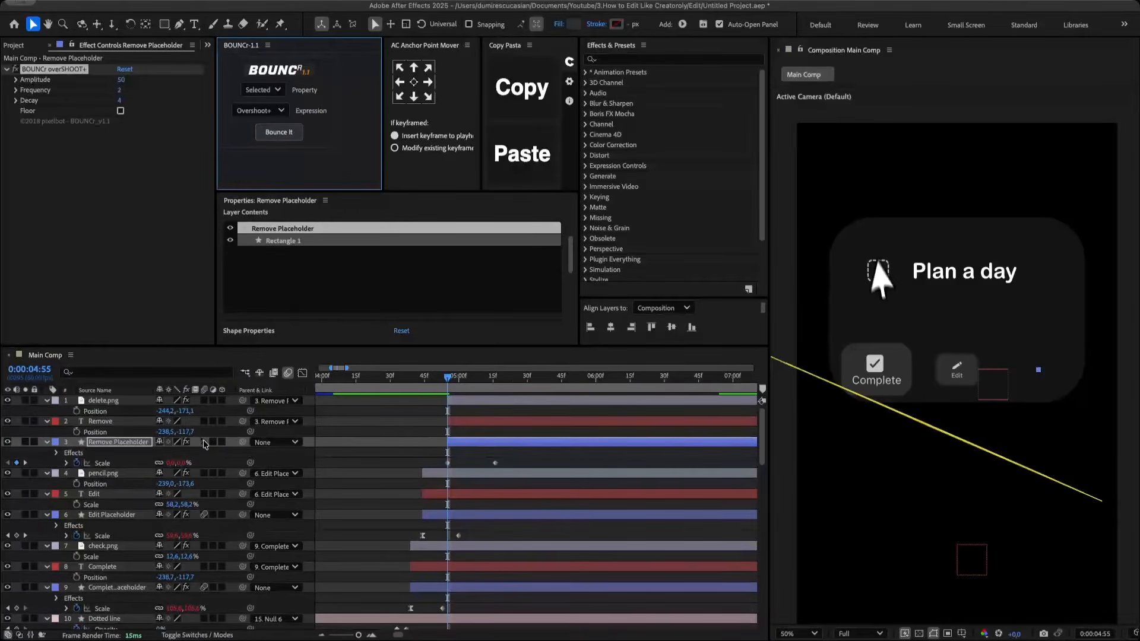
click(204, 442)
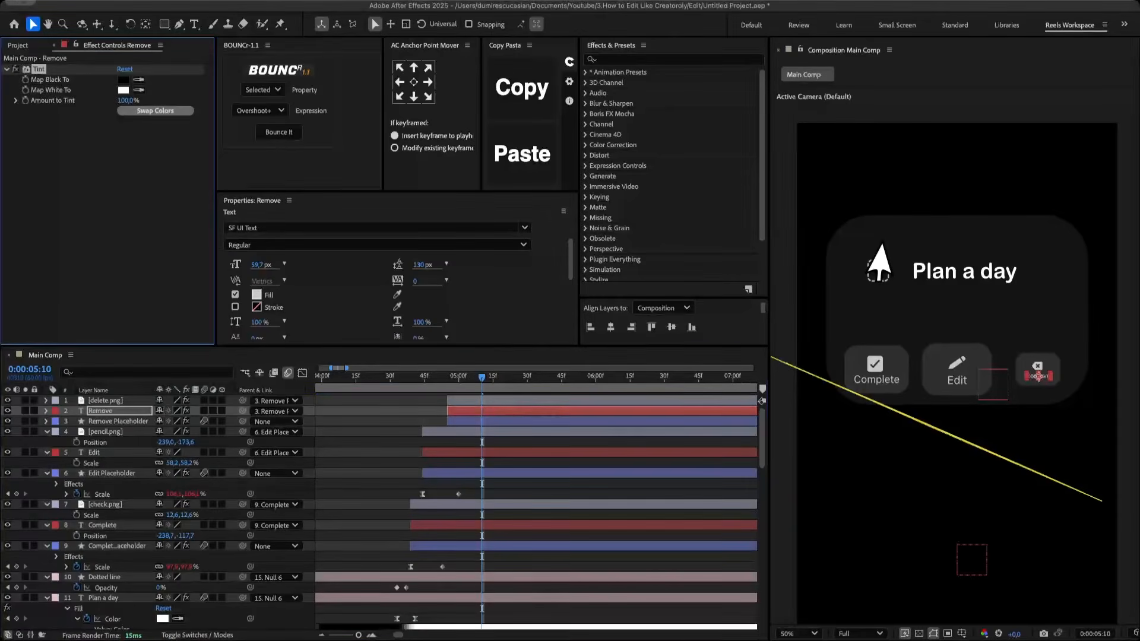
- Set both the Map Black To and Map White To colours of the Remove text's Tint effect to light red
click(547, 378)
click(123, 80)
click(629, 247)
click(124, 90)
click(567, 241)
click(628, 247)
- Give the delete.png and Remove text layers a Deep Glow 2 effect with radius 500 and exposure 0.05
click(101, 402)
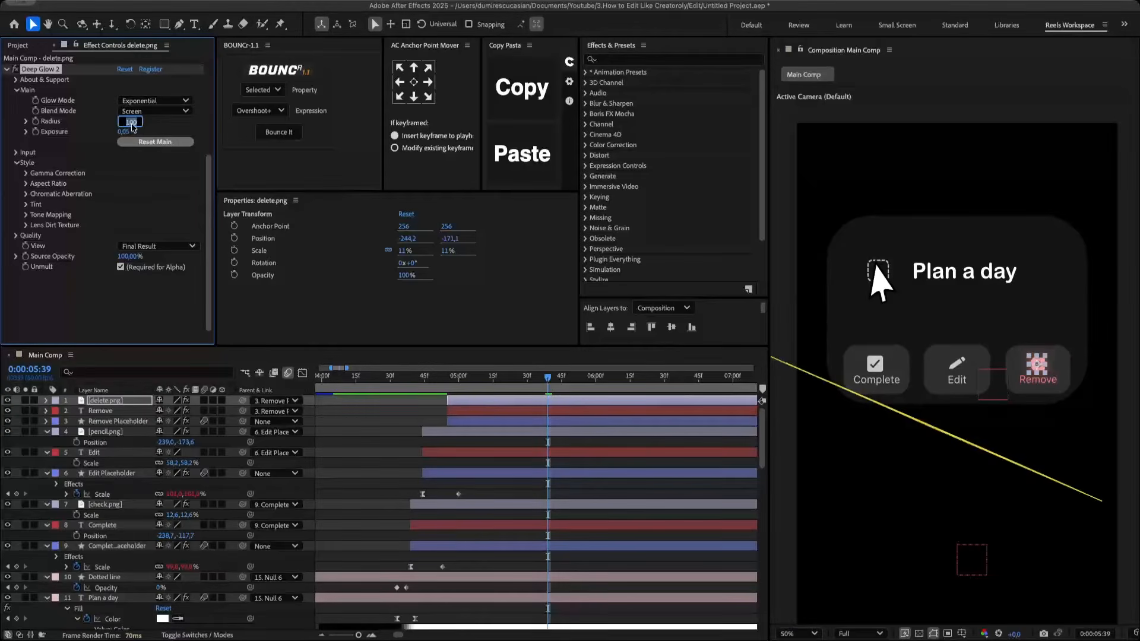
click(101, 411)
- Copy the Remove text's Tint effect to Remove Placeholder and set its Amount to Tint to 35%
click(39, 69)
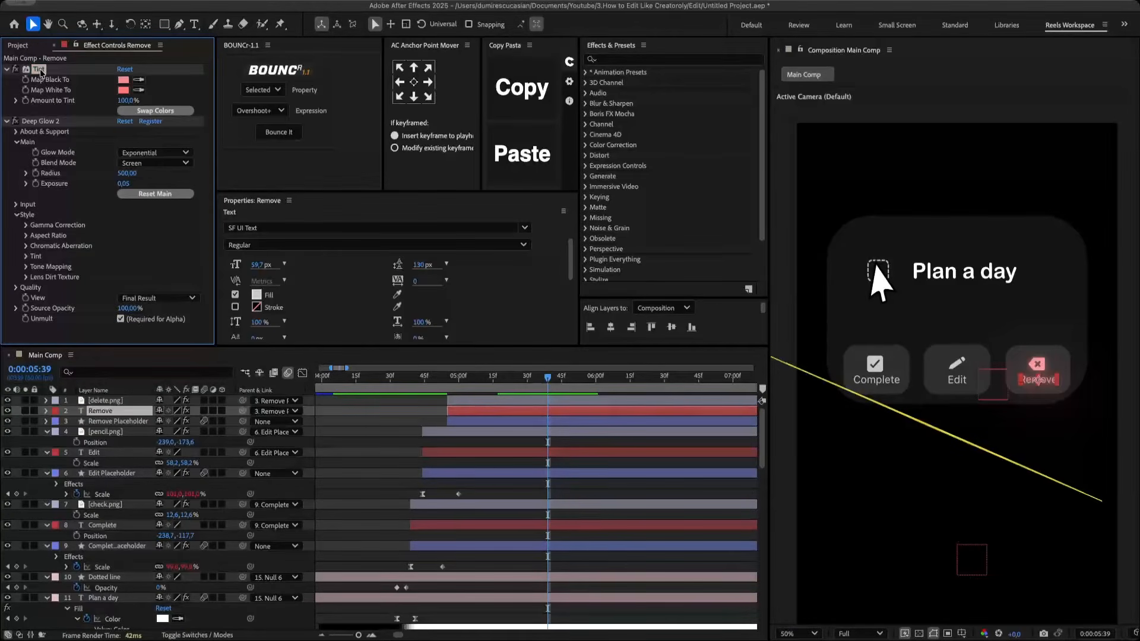
click(119, 422)
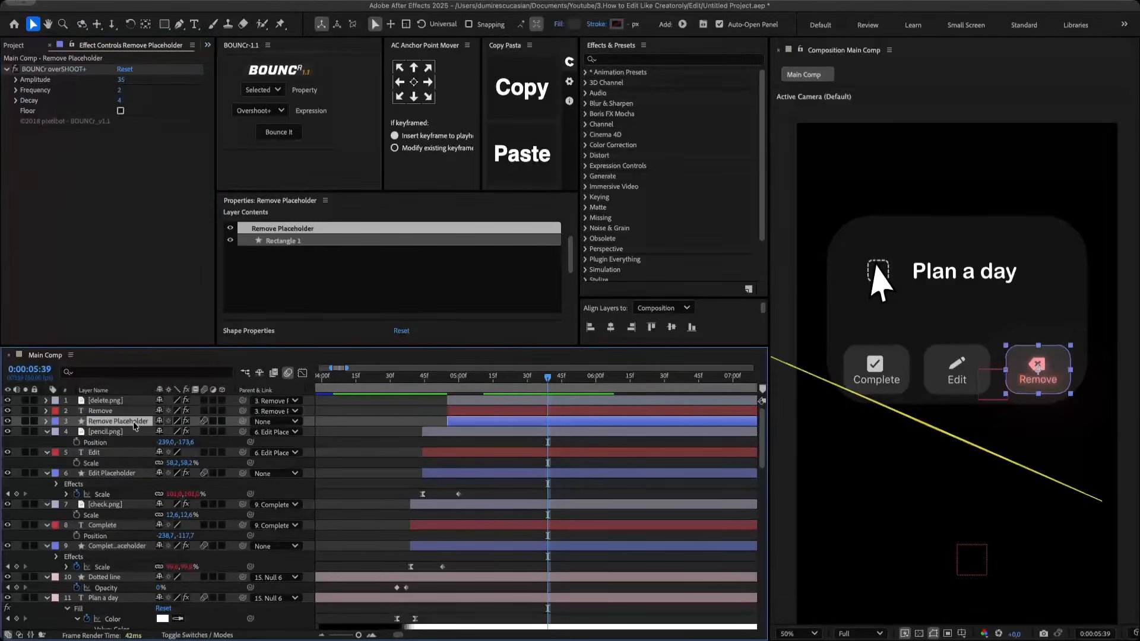
key(cmd+v)
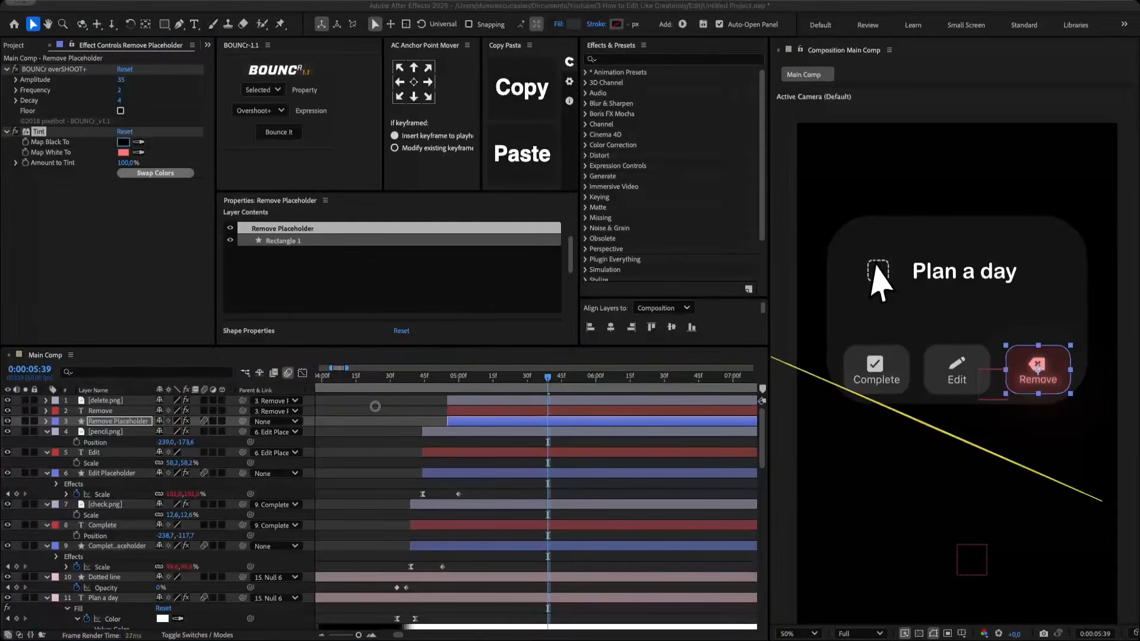
drag(122, 165, 145, 168)
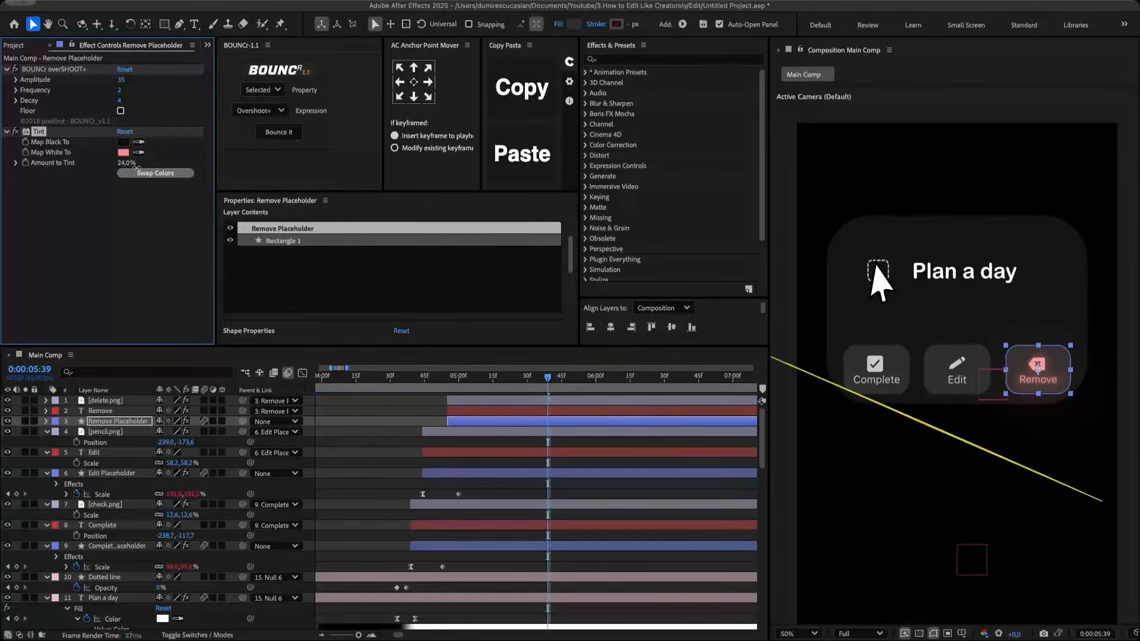
- Apply Deep Glow 2 to Remove Placeholder, lower its exposure and set its radius to 500
key(ctrl+space)
key(Return)
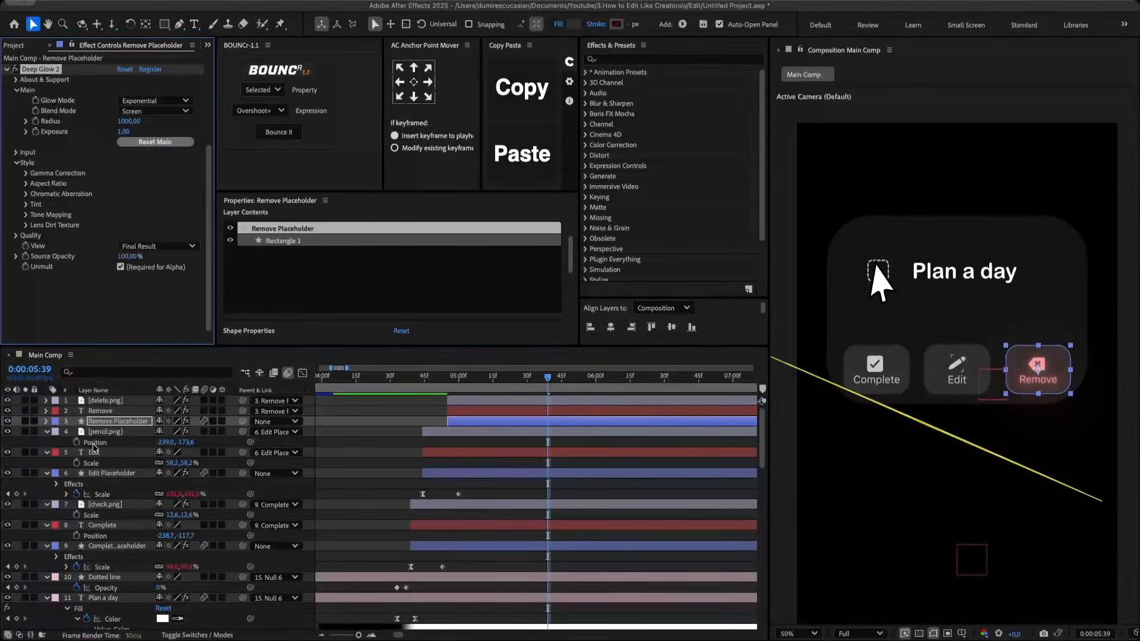
scroll(126, 238, up, 5)
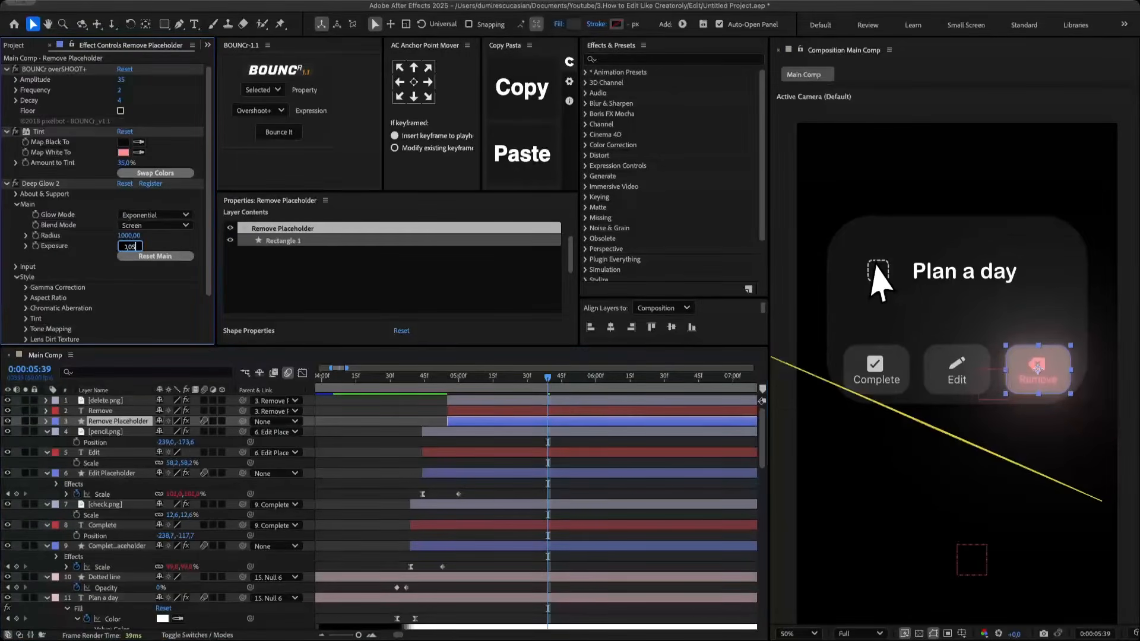
key(Return)
text(500)
key(Return)
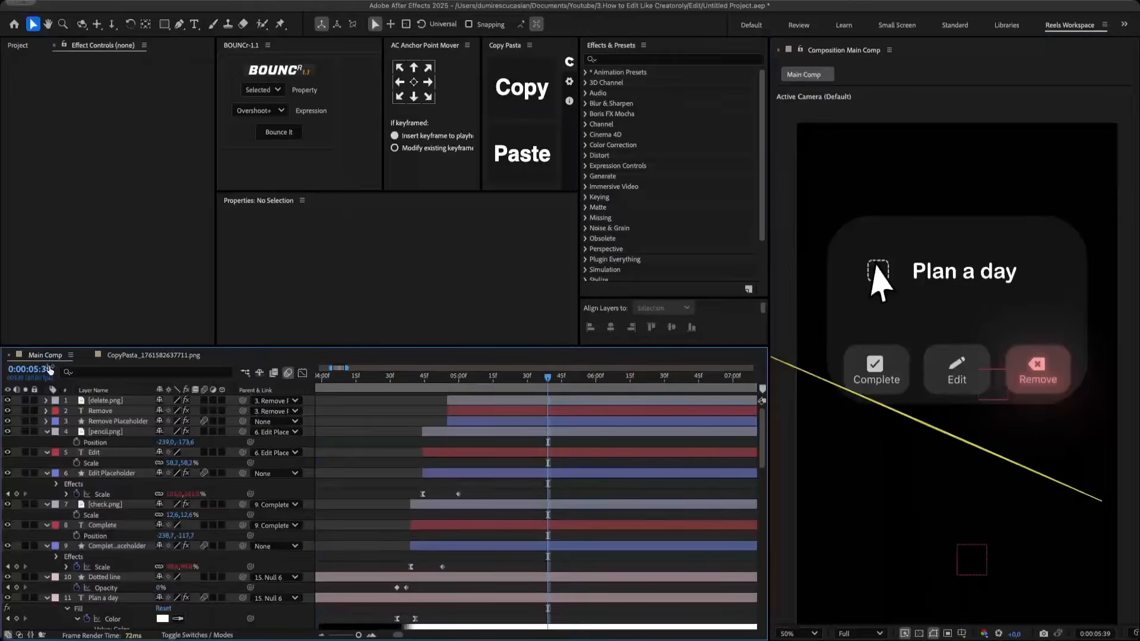
- Paste the coffee cup, controller, ball and monitor images into Main Comp as layers named Coffe, Controller, Ball and Monitor
key(super+v)
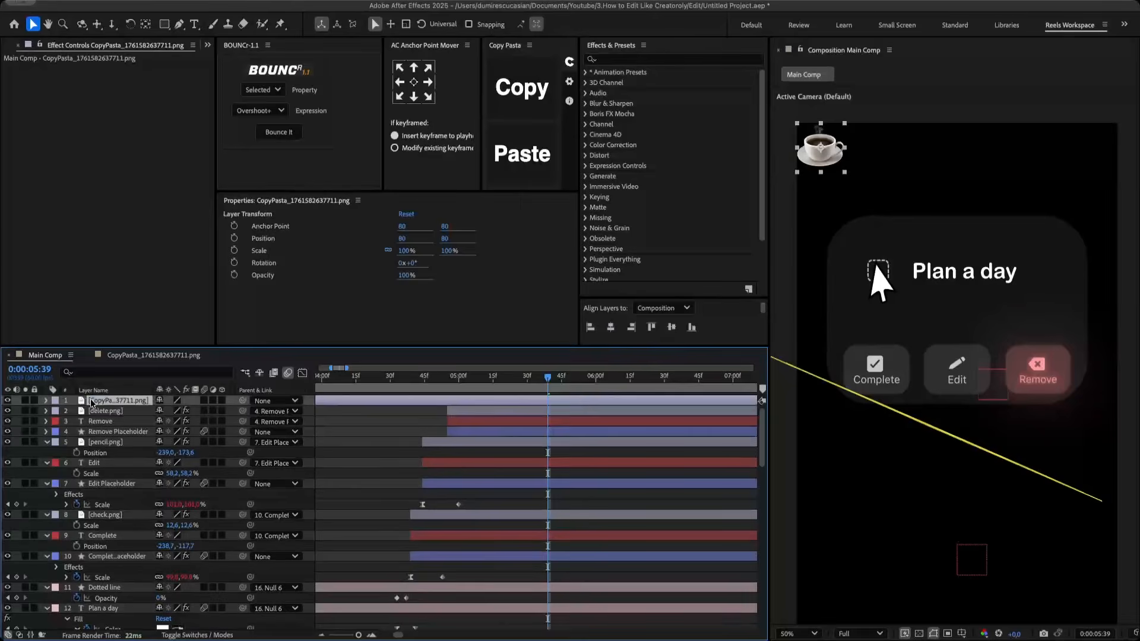
key(super+v)
key(super+v)
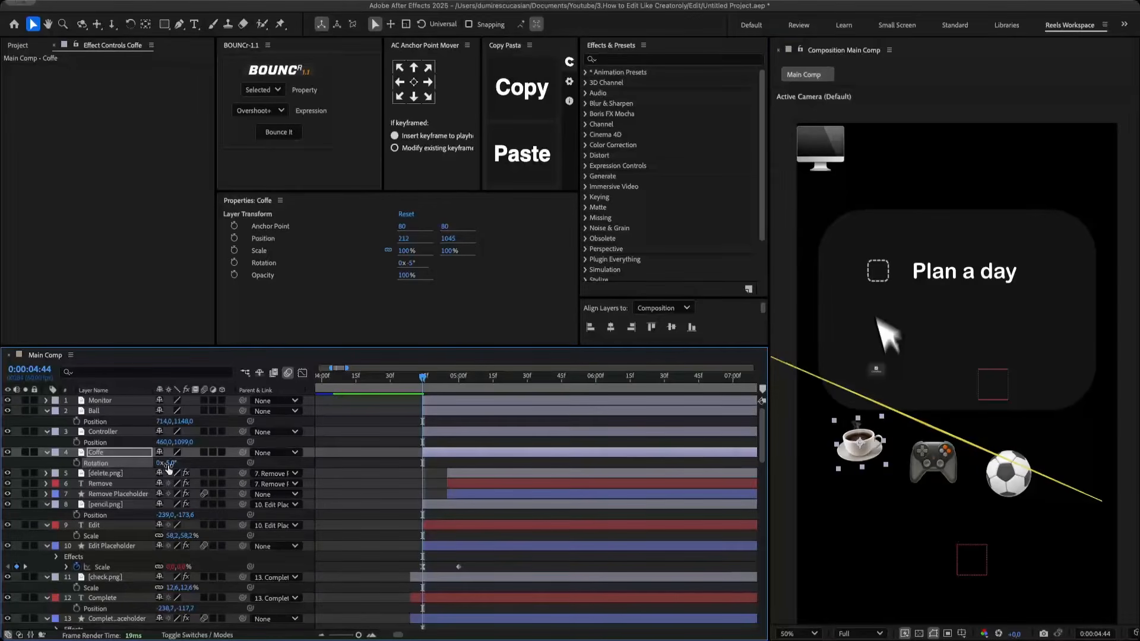
- Rotate Coffe to -178° and Controller to -66°, placing Coffe at about 202, 1091 and Controller at about 426, 1045
drag(169, 463, 88, 488)
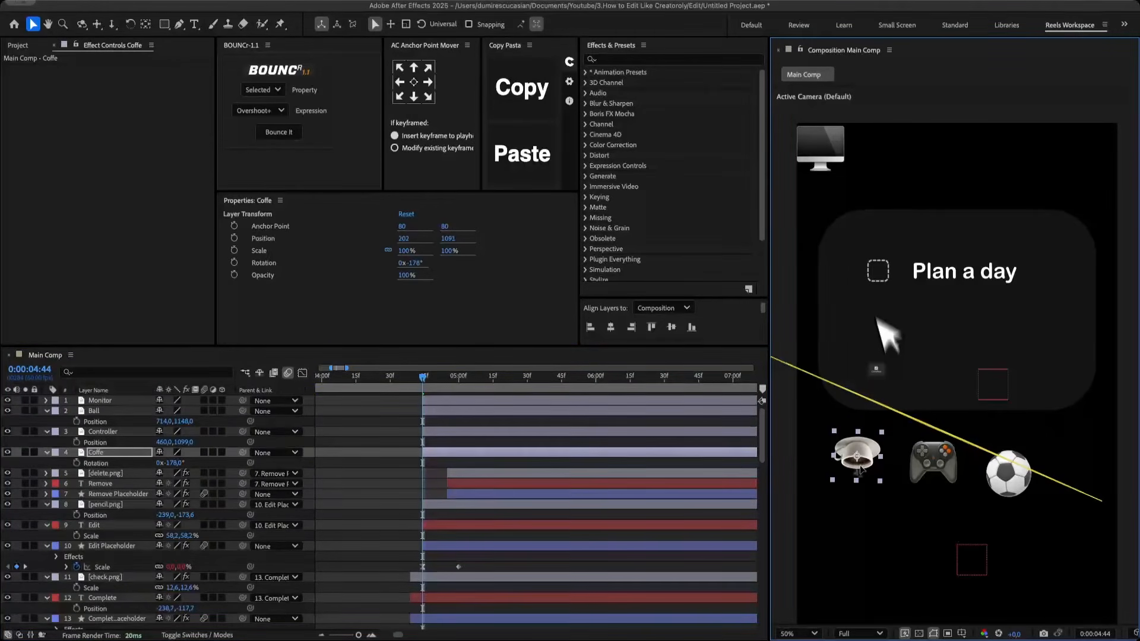
drag(941, 462, 932, 451)
key(r)
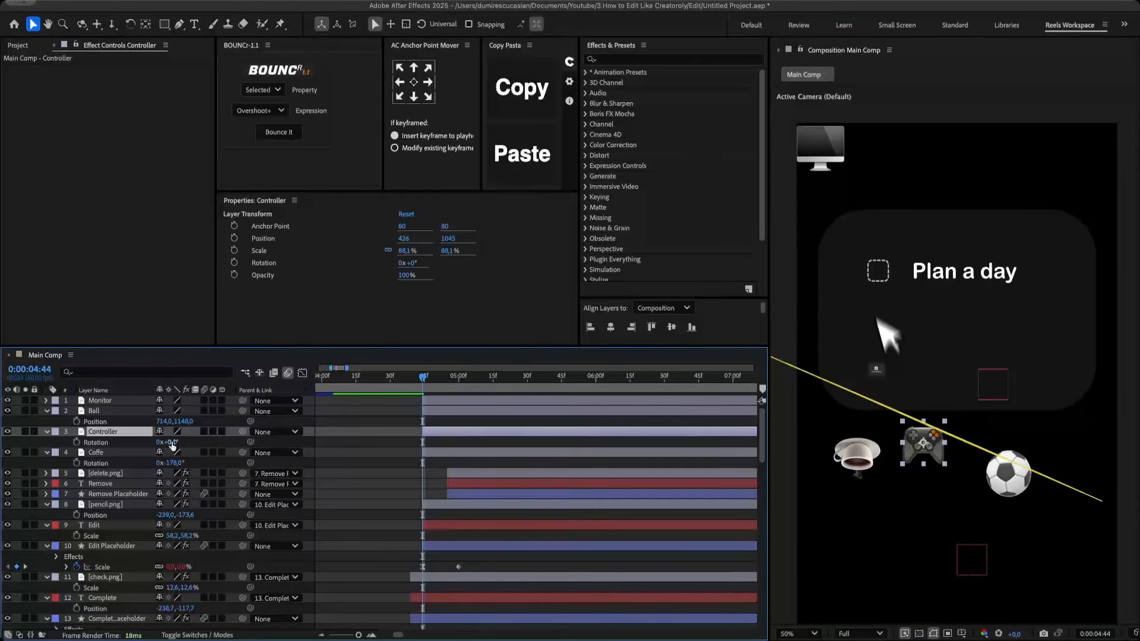
drag(171, 442, 139, 451)
- Place Ball at about 654, 1154, scale it to about 84.7% and rotate it to 56°
drag(1007, 476, 971, 480)
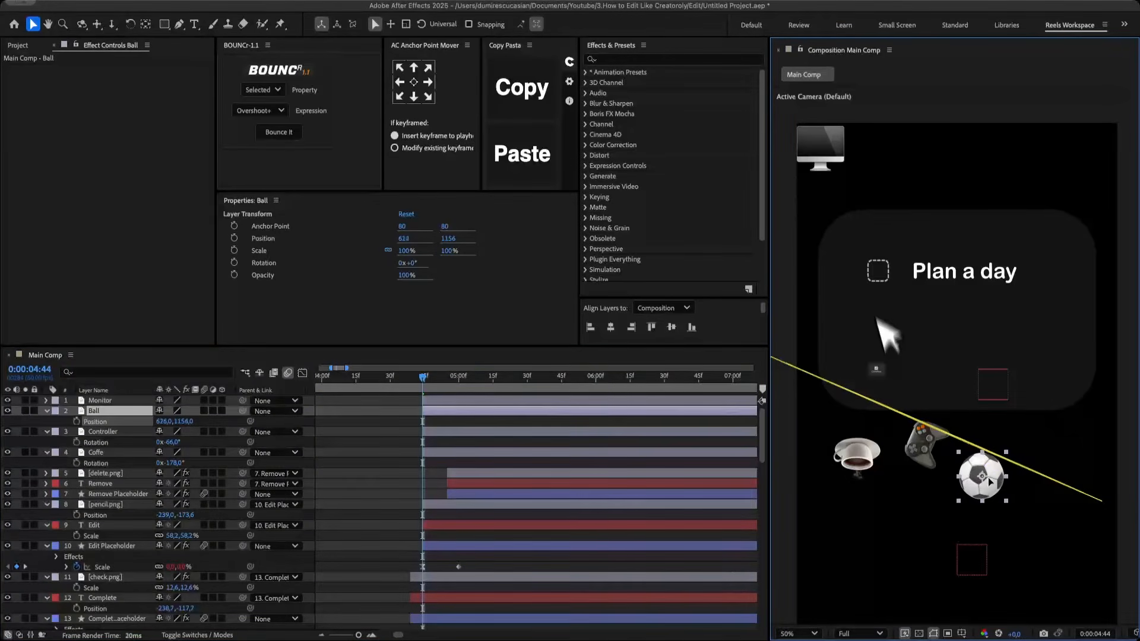
drag(971, 480, 982, 481)
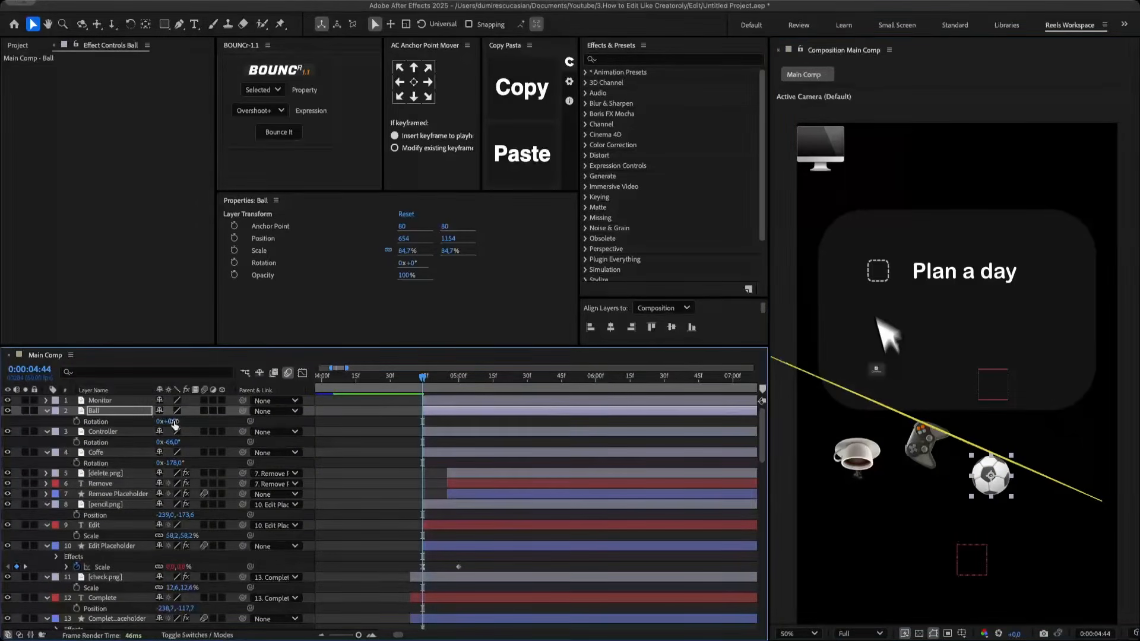
drag(173, 423, 214, 429)
- Place Monitor at about 850, 1080 beside the ball, scale it to about 83.1% and rotate it to -155°
drag(820, 149, 1056, 440)
key(s)
drag(164, 412, 83, 456)
key(r)
- Copy the Remove text's Deep Glow 2 effect to the Monitor, Ball, Controller and Coffe layers
click(85, 203)
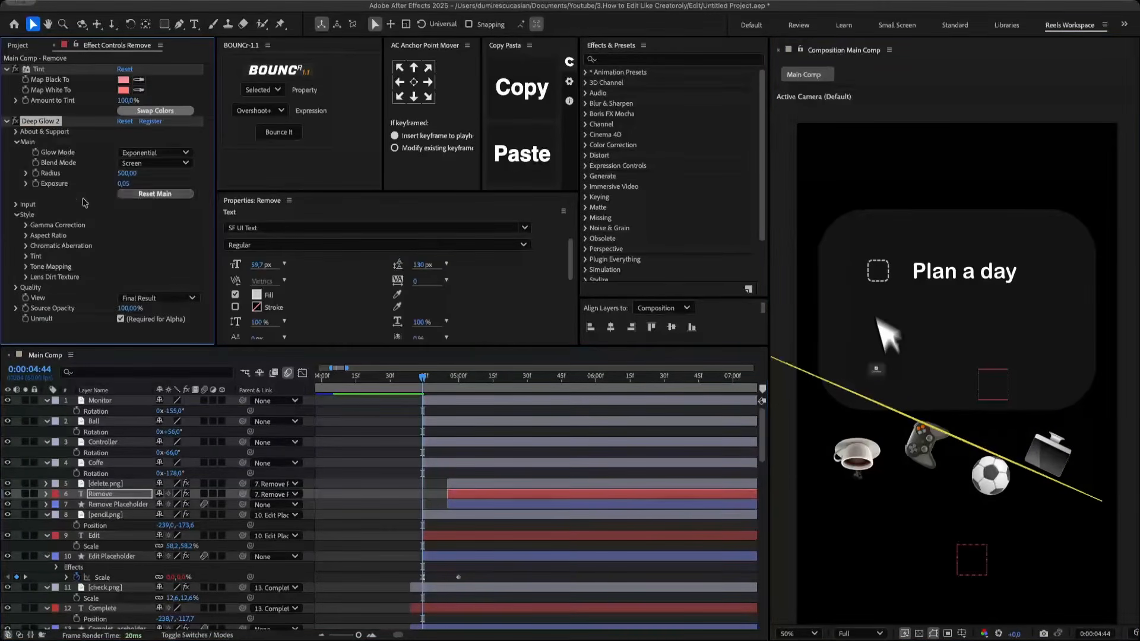
click(99, 443)
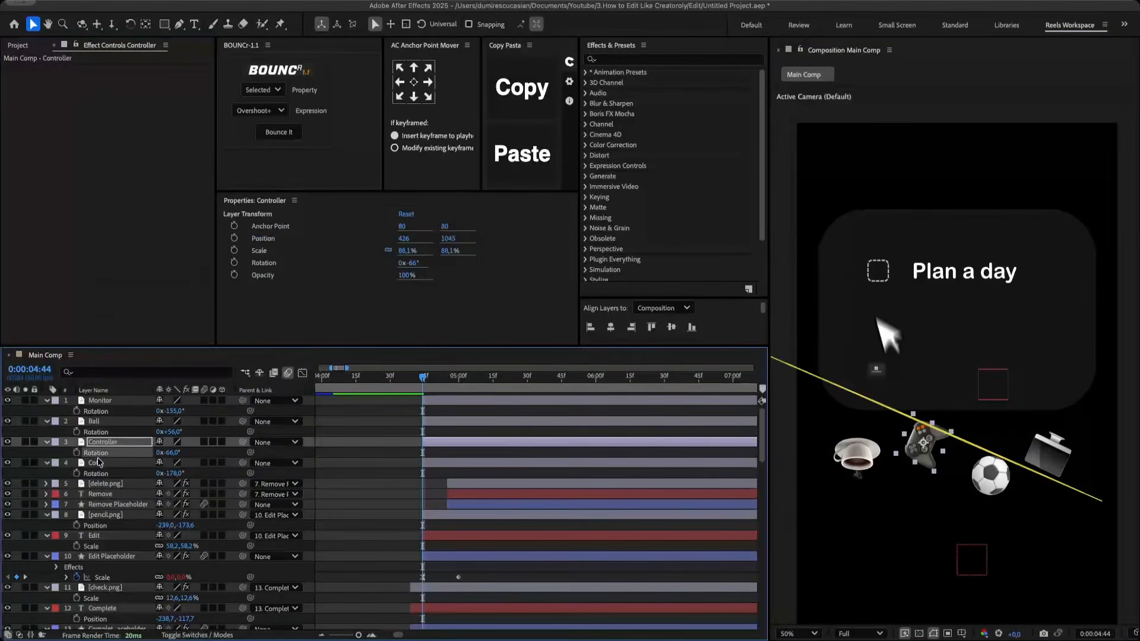
click(98, 463)
click(100, 402)
key(ctrl+v)
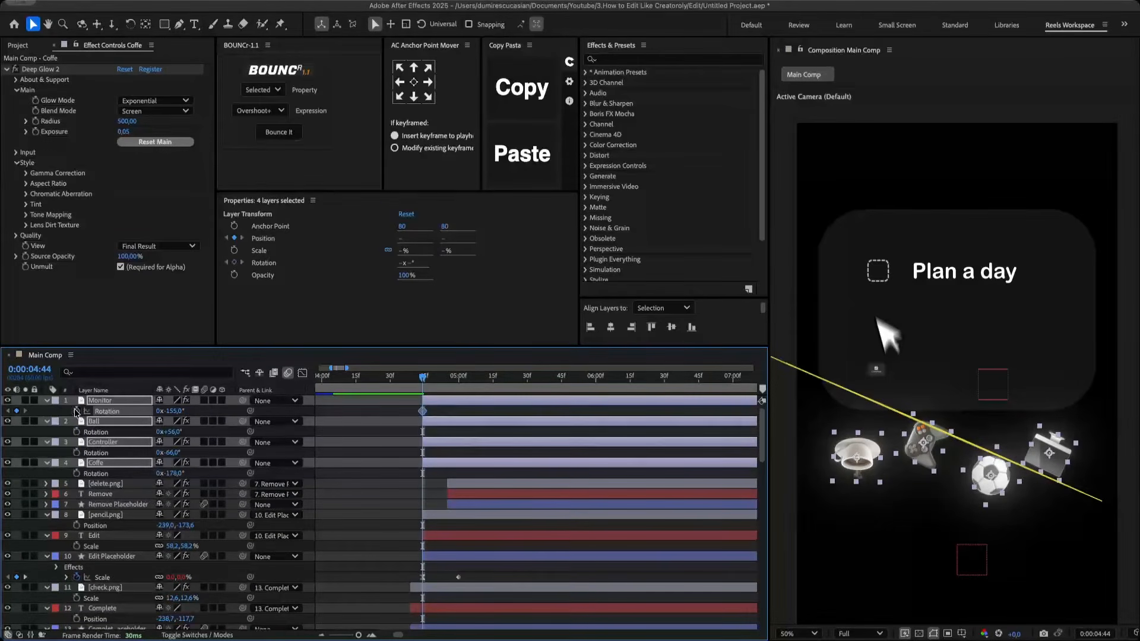
- Add position and rotation keyframes to the four icon layers and move them to about 0:00:05:10
click(77, 410)
key(u)
drag(405, 520, 483, 421)
- At 0:00:04:44, keyframe Coffe with a rotation of -124° and a position of about 284, 869
click(96, 494)
drag(171, 515, 203, 515)
drag(857, 455, 882, 387)
- At 0:00:04:44, keyframe Controller with a rotation of -42° and a position of about 432, 847
click(106, 462)
drag(170, 484, 185, 484)
drag(924, 444, 925, 385)
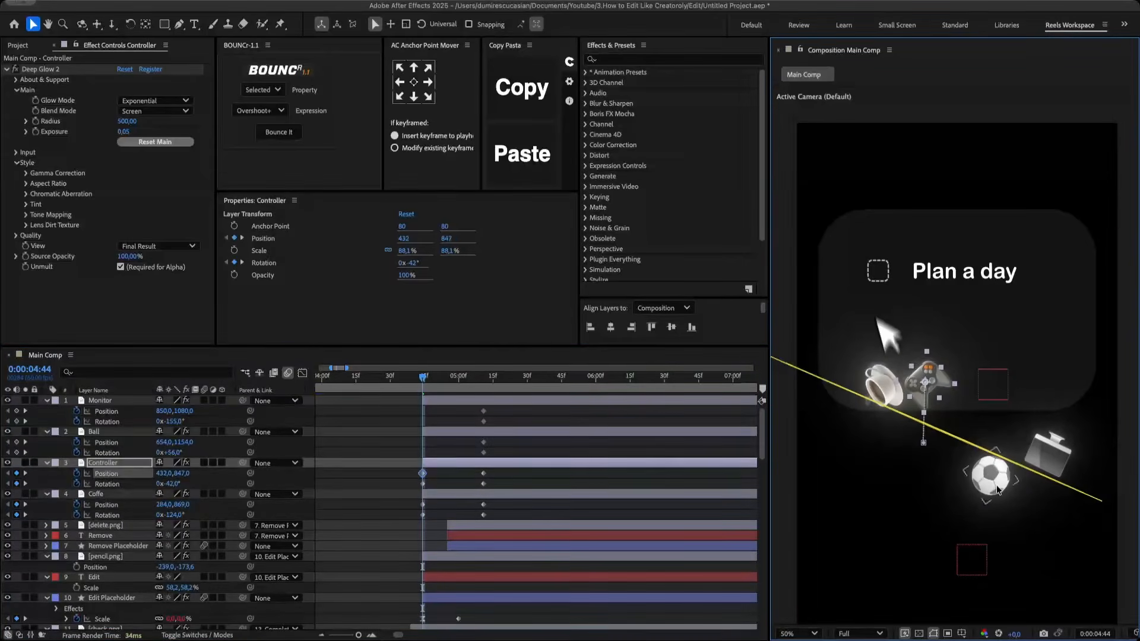
- At 0:00:04:44, keyframe Ball with a rotation of 130° and a position of about 612, 859
click(1000, 493)
drag(168, 453, 212, 453)
drag(990, 475, 978, 387)
- At 0:00:04:44, keyframe Monitor with a rotation of -109° and a position of about 778, 846
click(1049, 455)
drag(169, 422, 197, 421)
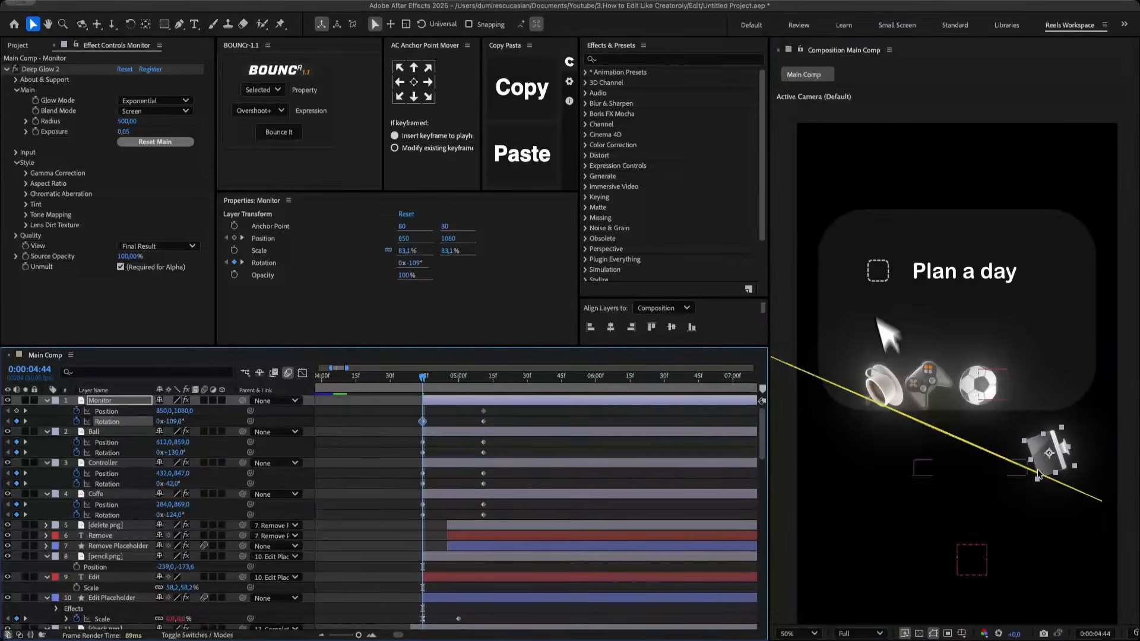
drag(1049, 454, 1030, 380)
- Apply Easy Ease to all position and rotation keyframes of the four icon layers
drag(402, 406, 519, 519)
key(F9)
- Add a Gaussian Blur effect with repeated edge pixels to Coffe and set its Blurriness to 15
click(436, 495)
key(super+alt+shift+e)
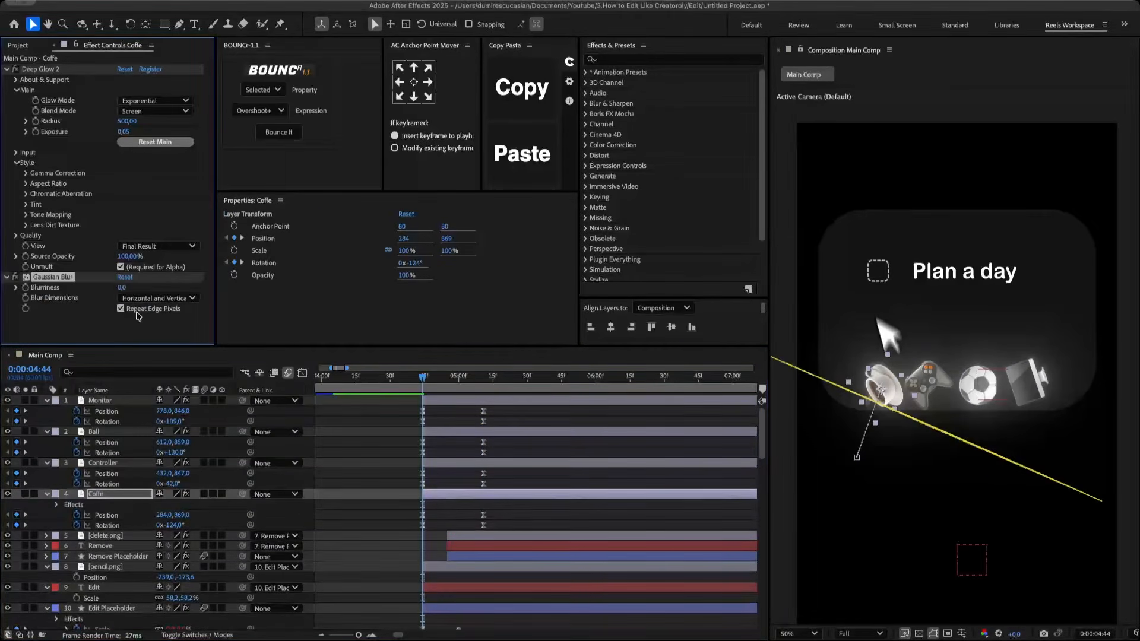
key(Return)
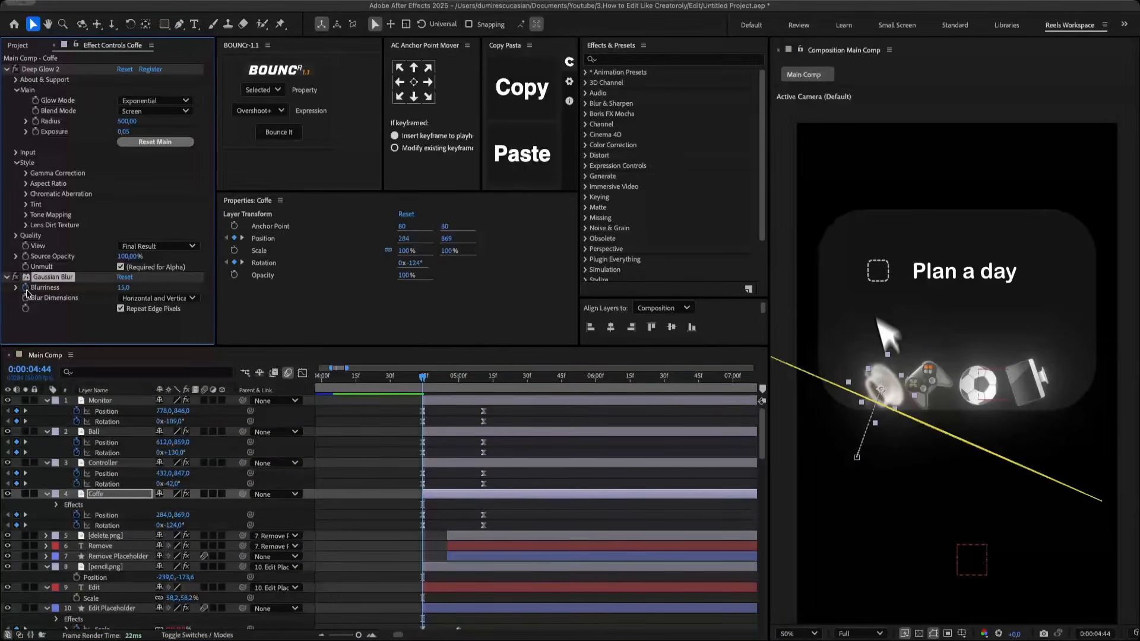
- Keyframe Coffe's Gaussian Blur Blurriness from 15 at 0:00:04:44 to 0 at about 0:00:04:57 and apply Easy Ease
click(25, 288)
key(u)
drag(425, 376, 455, 380)
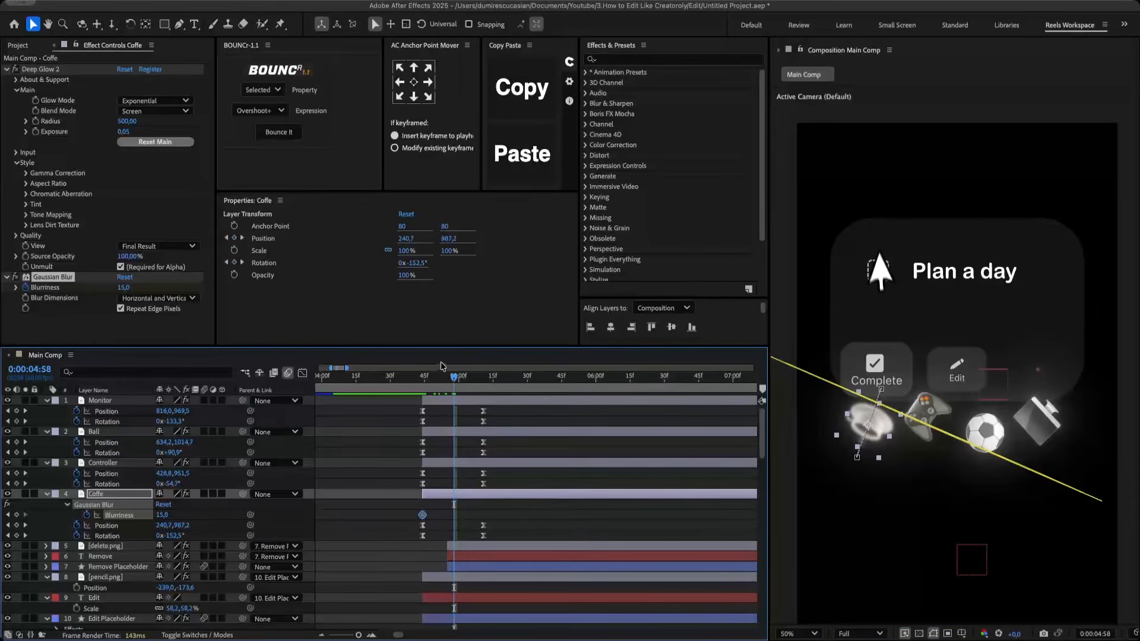
click(124, 288)
text(0)
key(Return)
key(F9)
- Copy Coffe's animated Gaussian Blur onto the Controller, Ball and Monitor layers, starting at 0:00:04:44
click(51, 277)
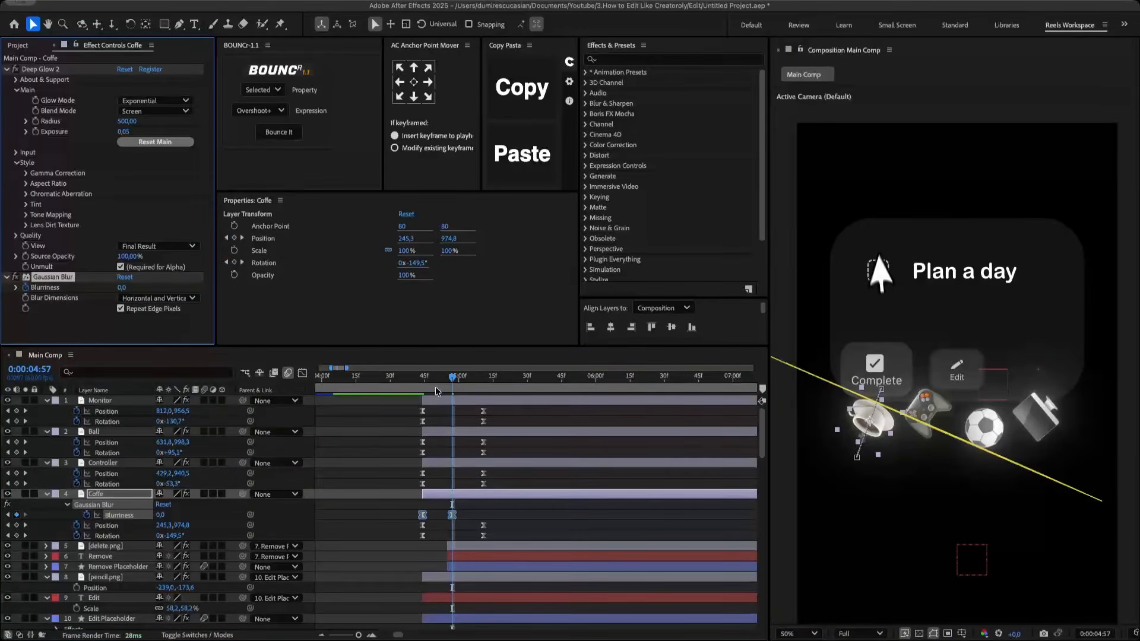
click(424, 379)
click(445, 464)
key(super+v)
click(444, 431)
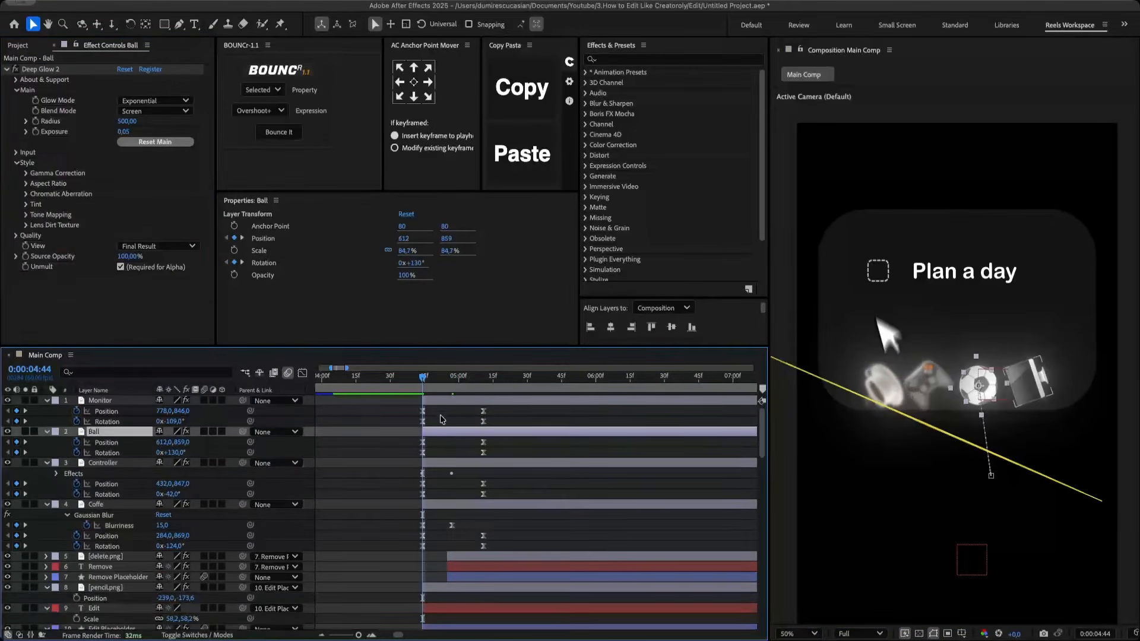
key(super+v)
click(441, 402)
key(super+v)
- Add 100% opacity keyframes to Monitor, Ball, Controller and Coffe at 0:00:04:44 and 0:00:04:57
shift+click(101, 526)
key(t)
click(77, 412)
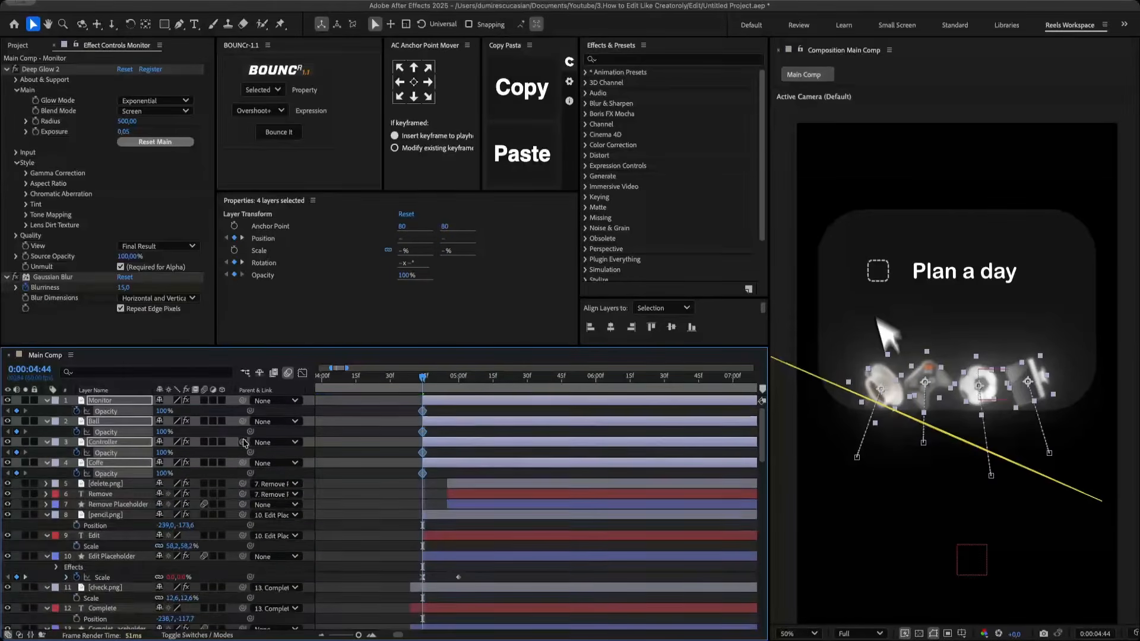
key(u)
click(457, 379)
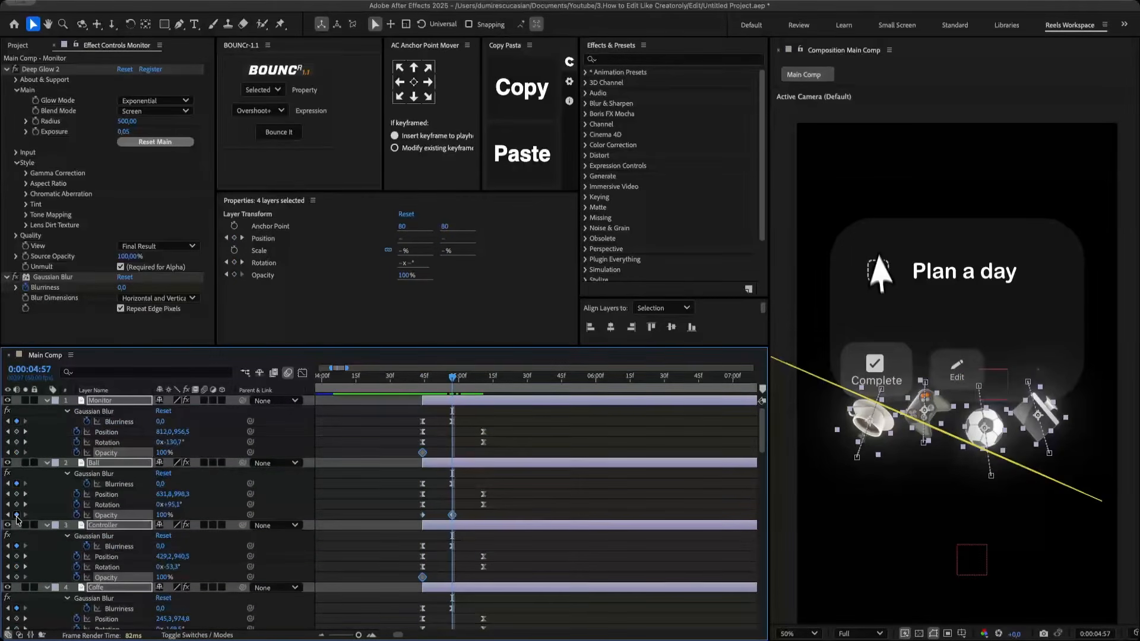
key(k)
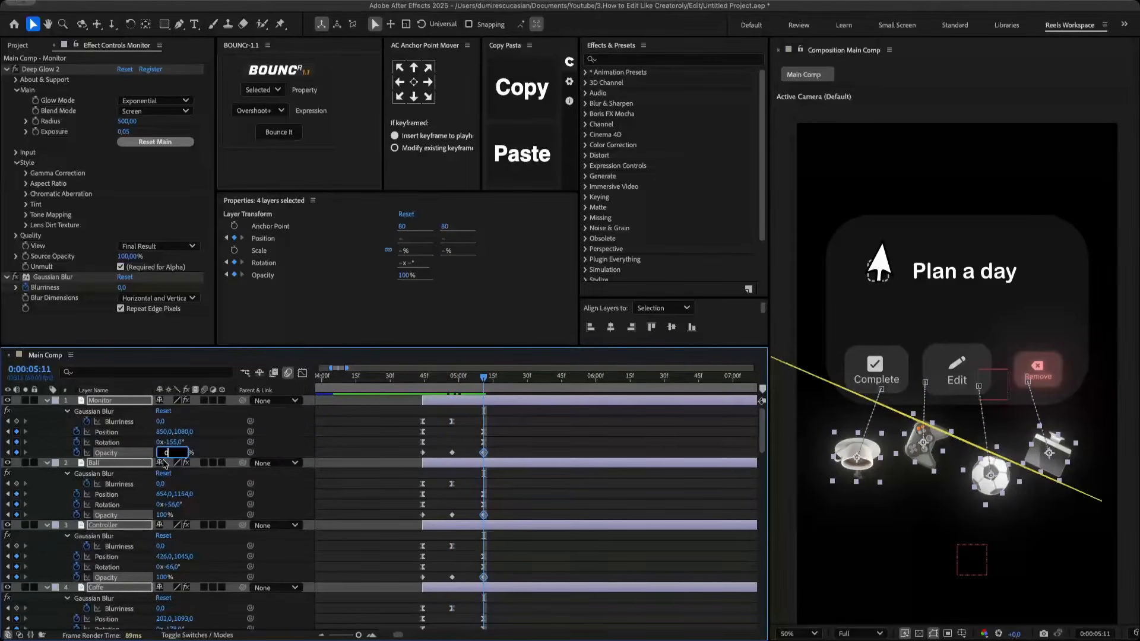
- Set the four icon layers' opacity to 0% at 0:00:05:11 and edit their opacity at 0:00:04:44
text(0)
key(Return)
click(427, 381)
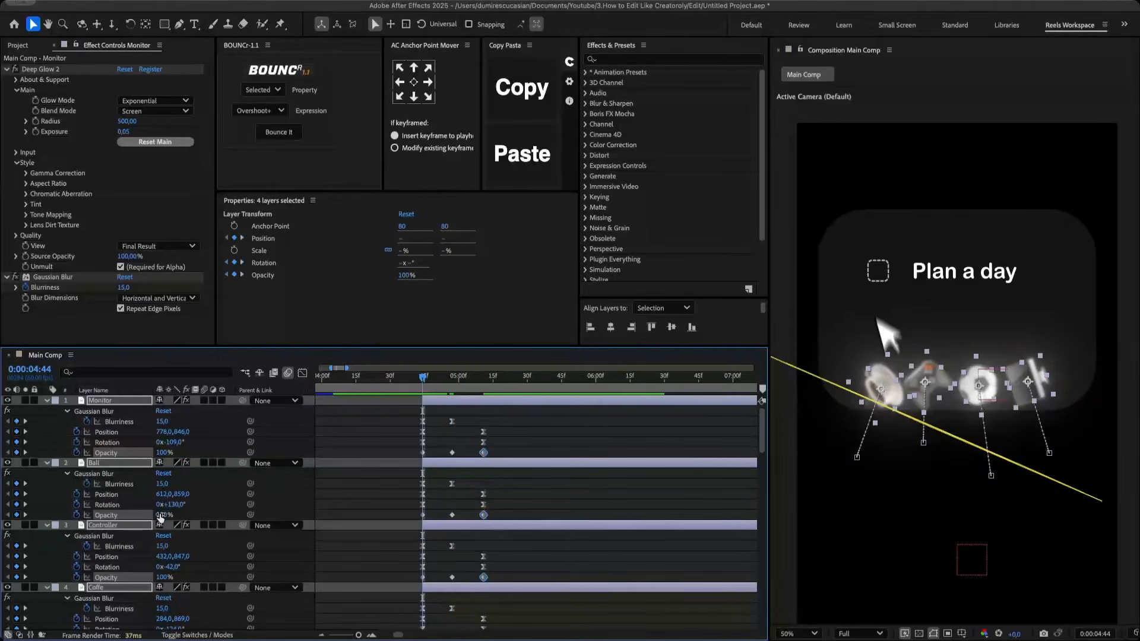
key(Return)
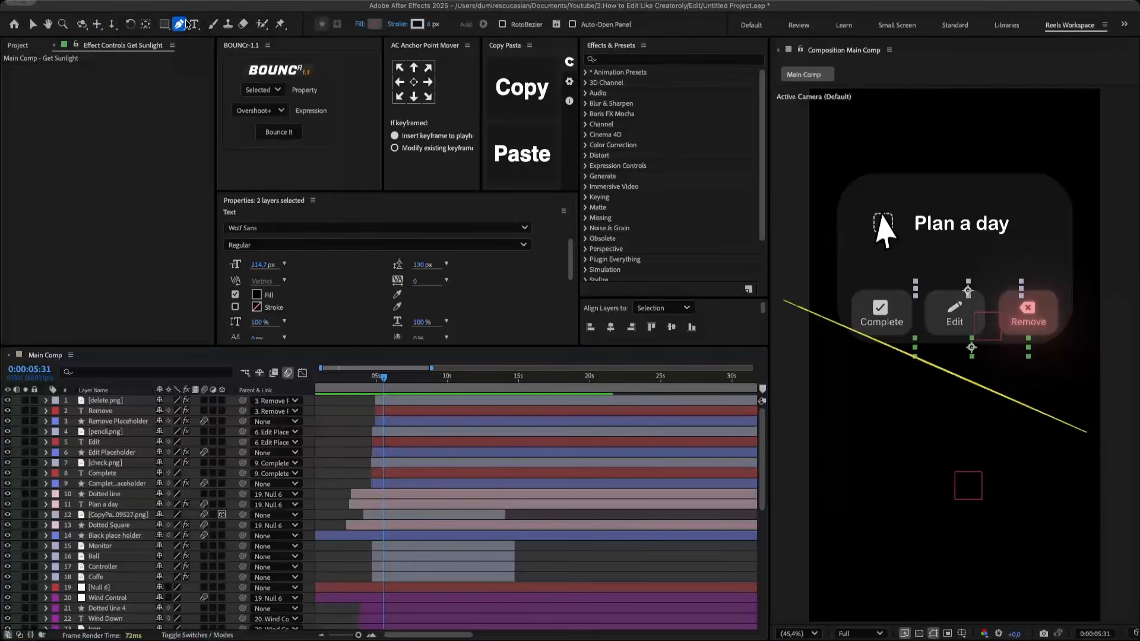
- Draw a straight line through the Plan a day text with the Pen tool, giving it an 11 px gray stroke
click(905, 221)
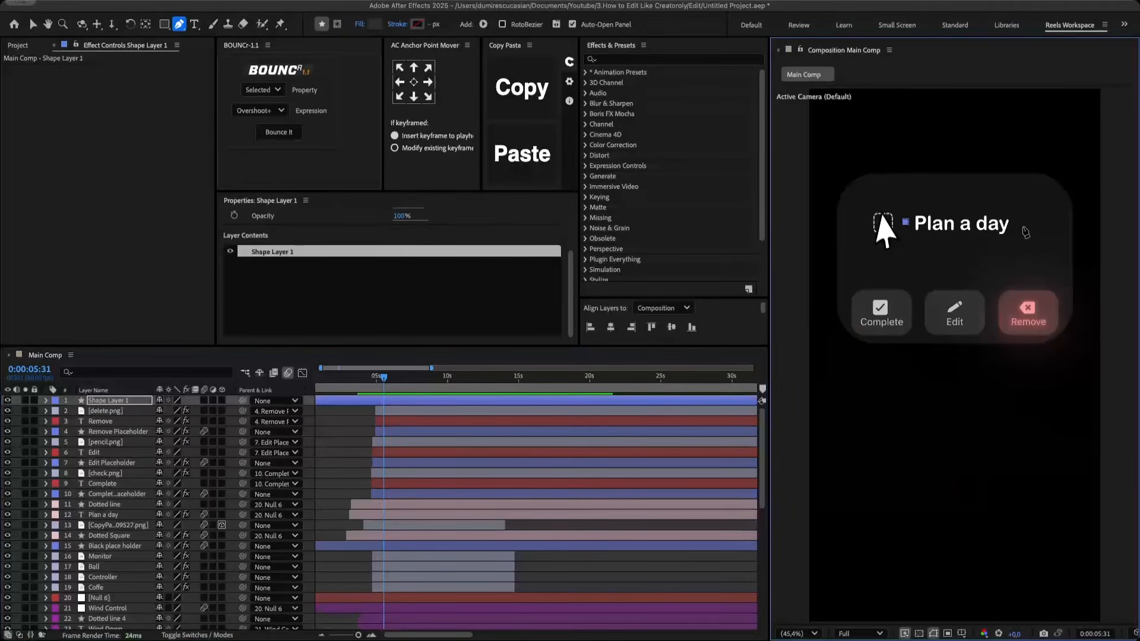
click(1020, 229)
key(v)
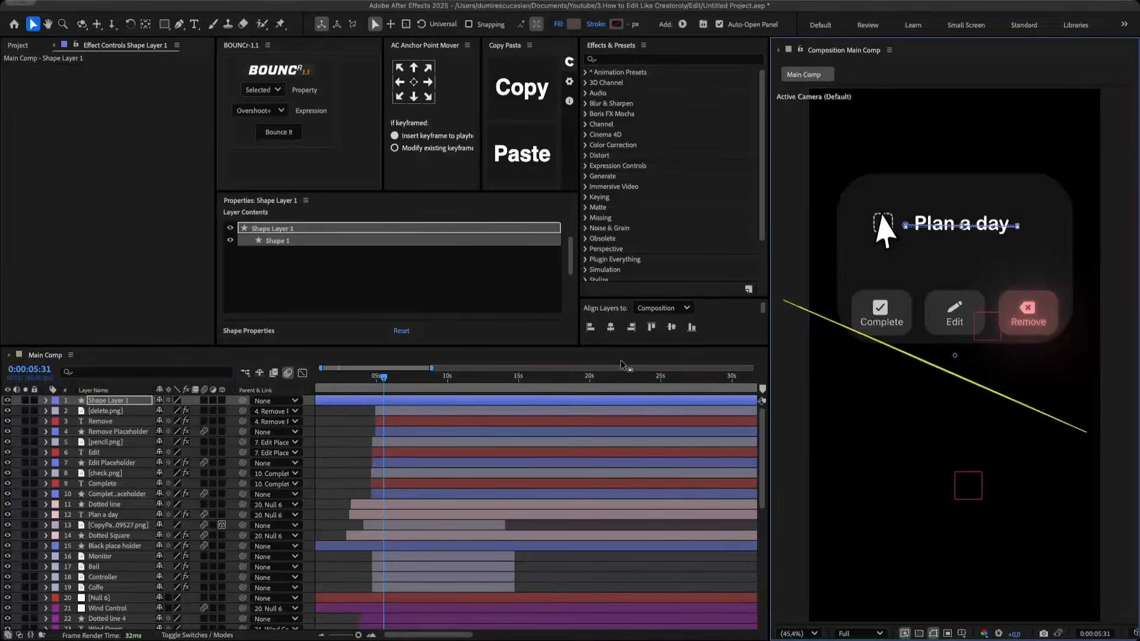
click(600, 26)
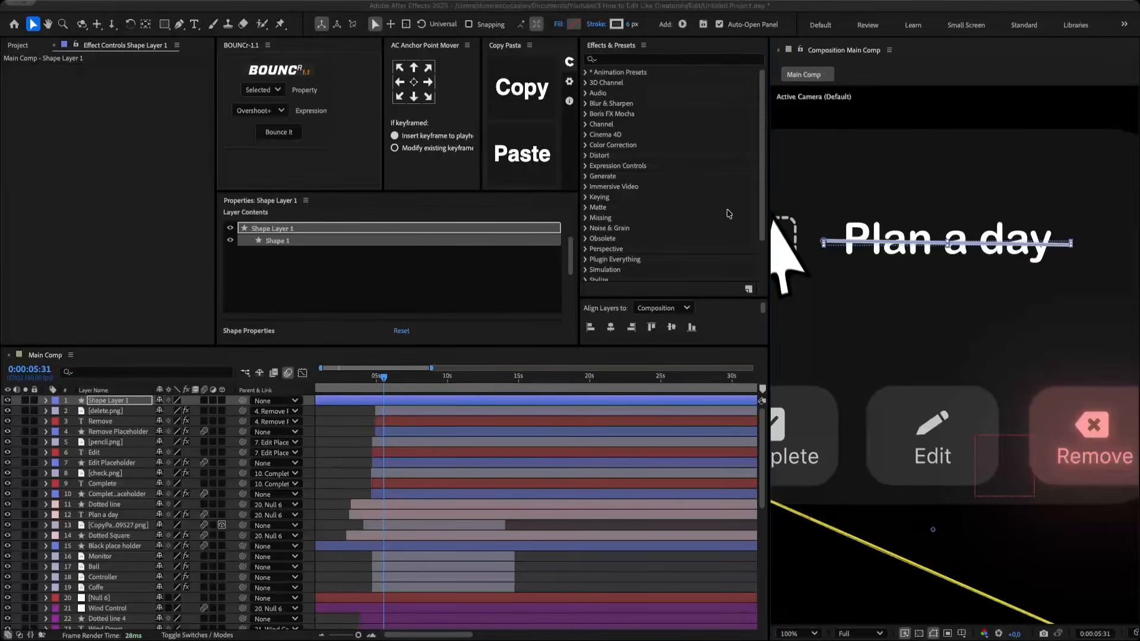
drag(433, 305, 417, 330)
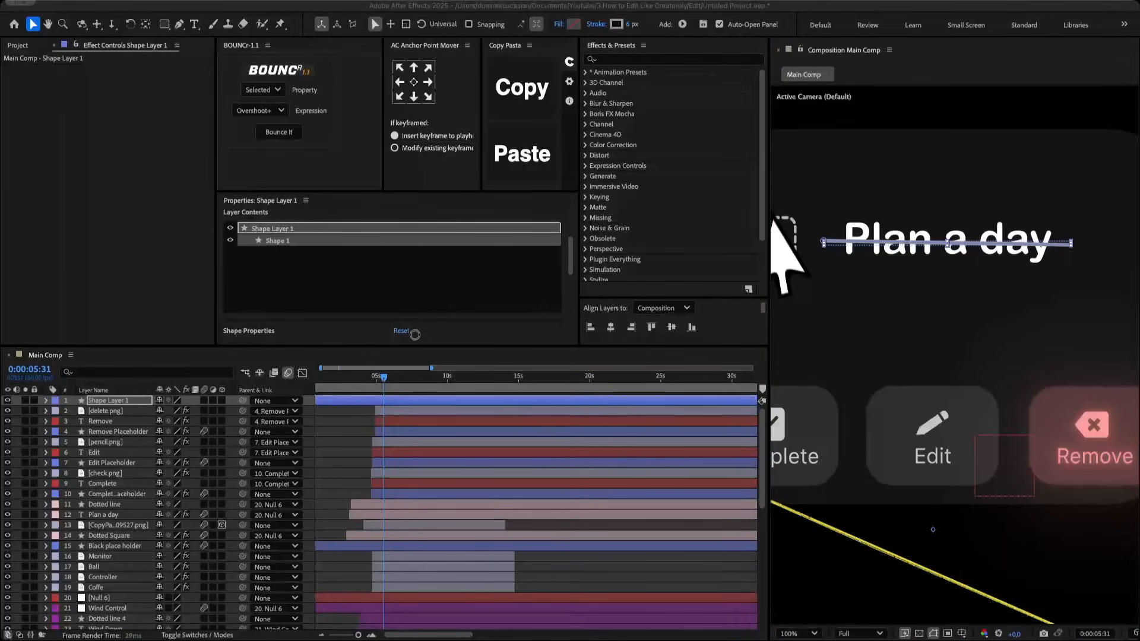
key(Return)
drag(631, 27, 634, 27)
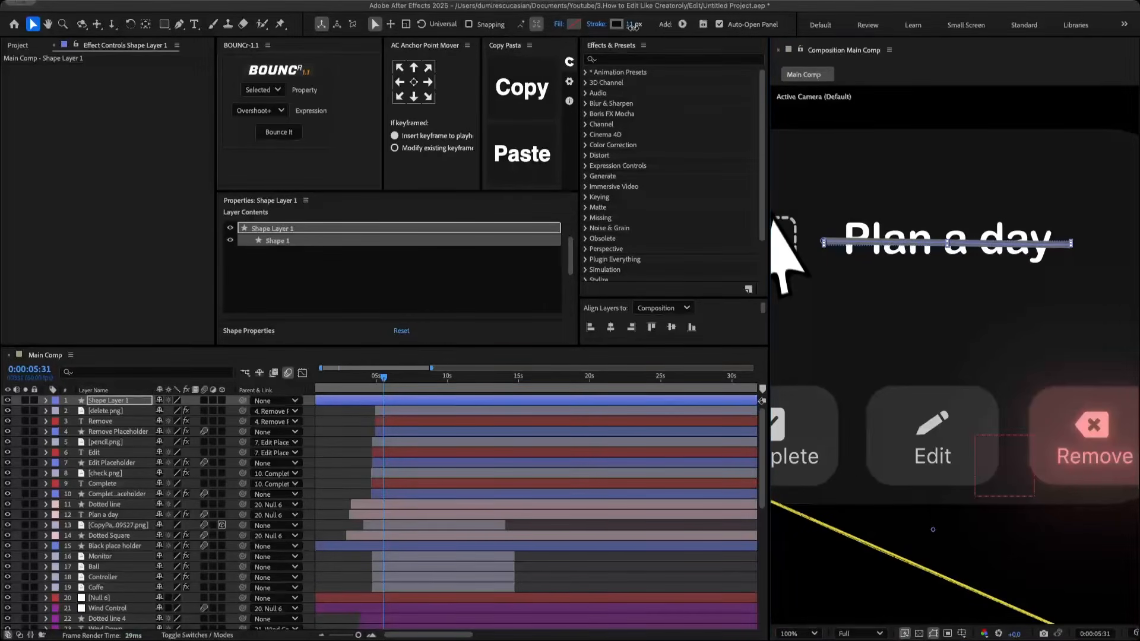
- Set the strikethrough line's stroke to Round Cap and rename its layer Cancel Line
click(46, 400)
click(57, 412)
click(64, 422)
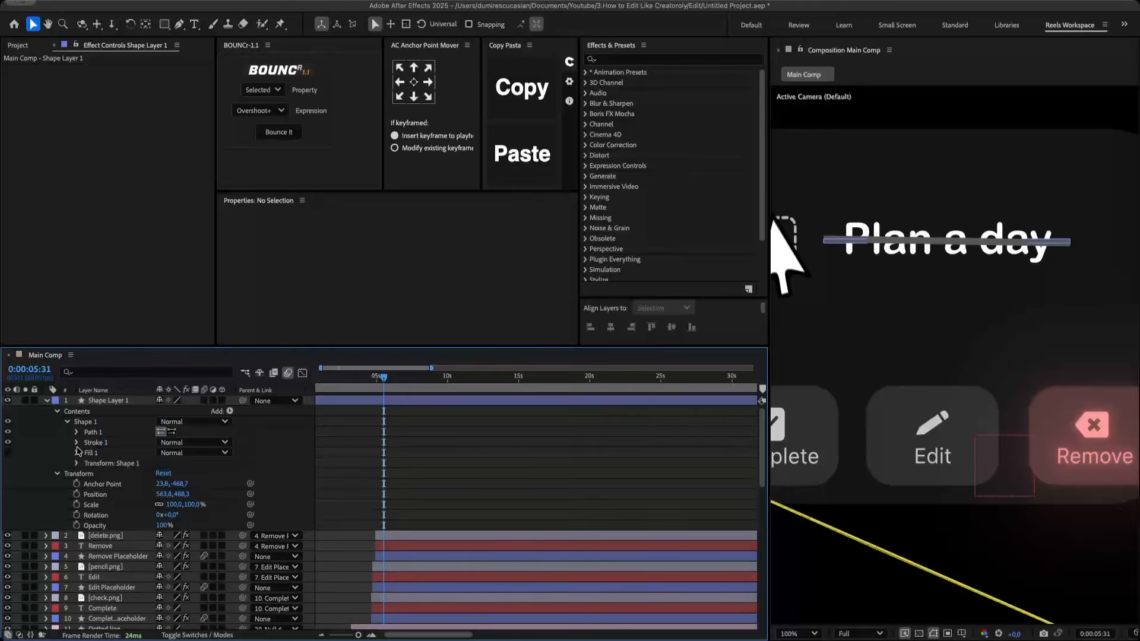
click(76, 442)
click(185, 528)
click(203, 401)
click(122, 401)
key(Return)
text(Cancel Line)
key(Return)
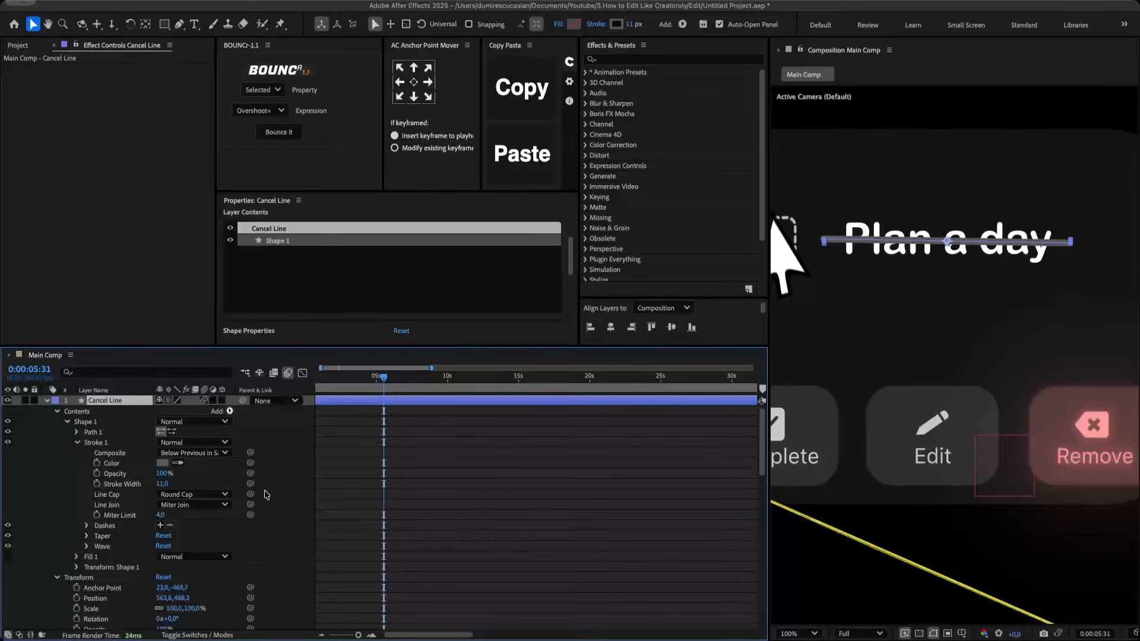
- Keyframe Cancel Line's trim End from 0% to 100% and reshape its speed curve in the Graph Editor
click(88, 599)
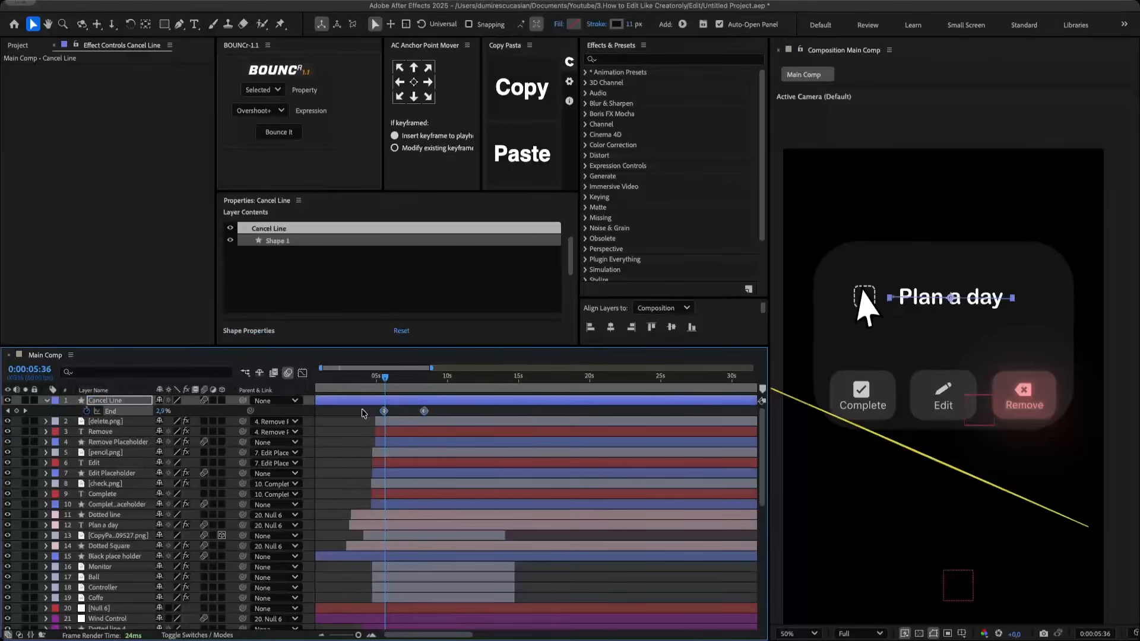
click(302, 372)
drag(419, 597, 416, 433)
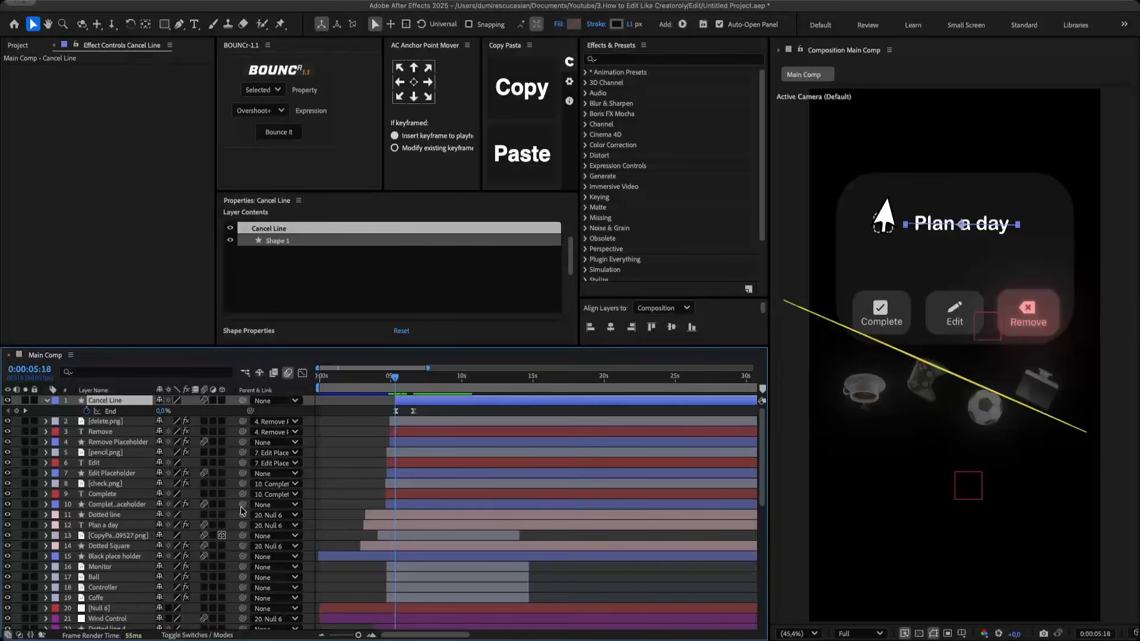
- Parent the Remove, Edit and Complete placeholders, Plan a day, Dotted Square and Black place holder to Shape Layer Controller
drag(242, 453, 121, 402)
drag(242, 484, 122, 402)
drag(242, 515, 121, 401)
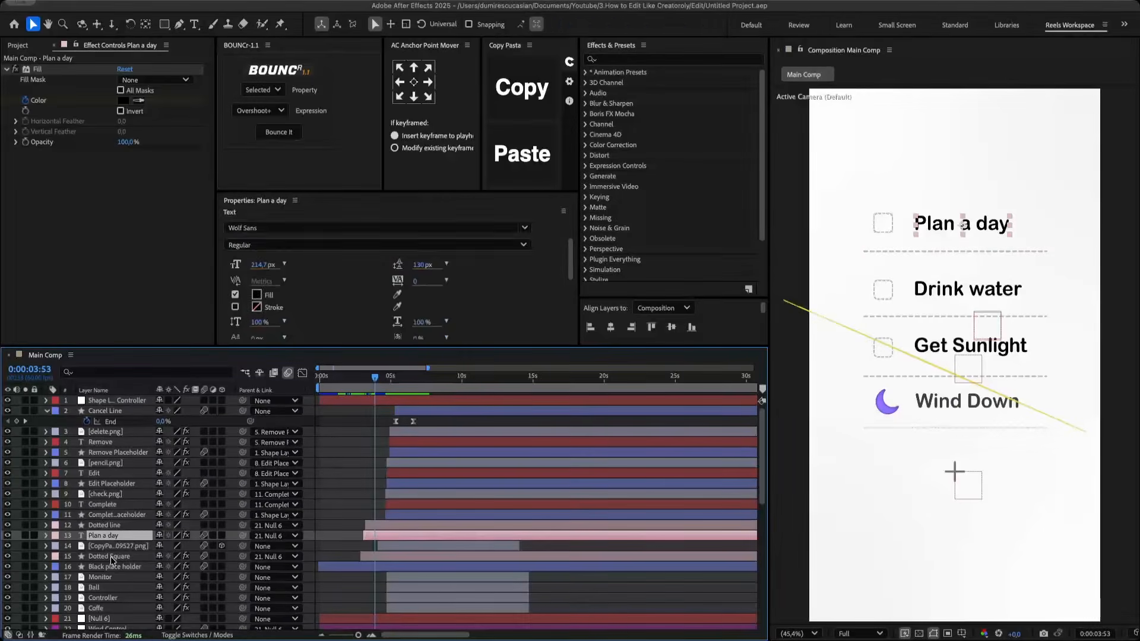
ctrl+click(109, 556)
drag(242, 564, 76, 397)
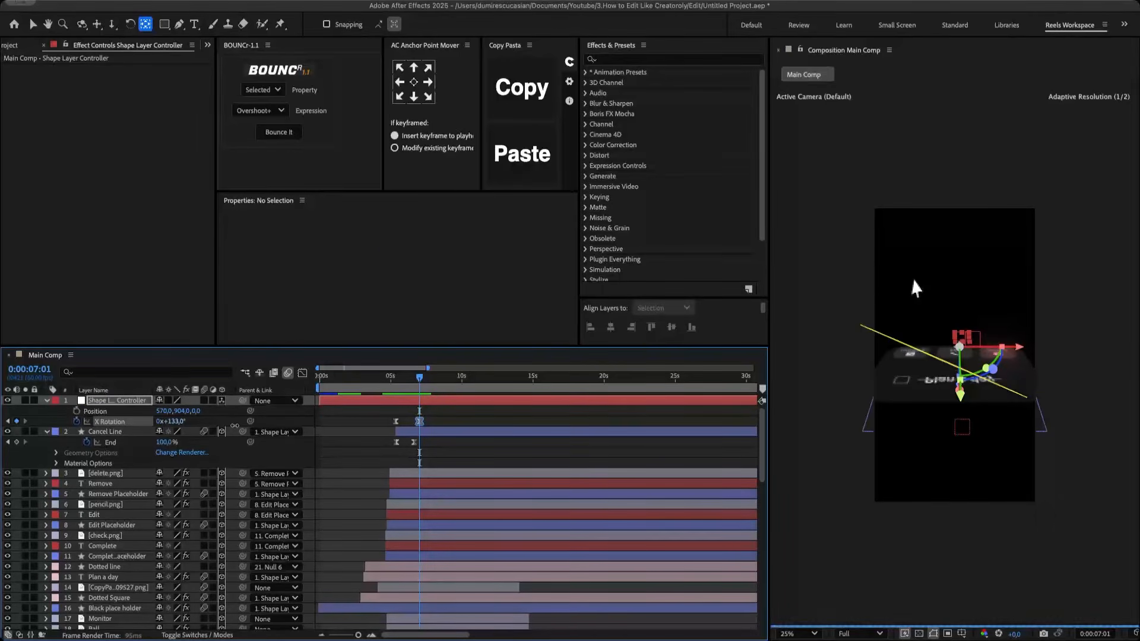
- Reshape the speed curve of Shape Layer Controller's X Rotation keyframes, with an influence of about 94%
drag(437, 419, 366, 423)
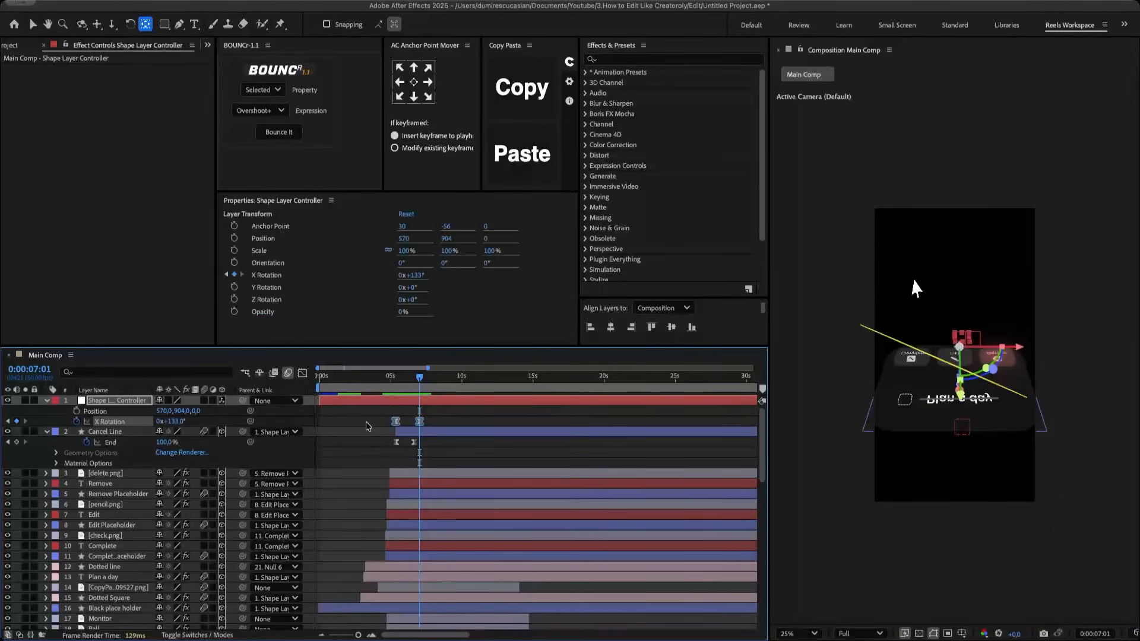
click(302, 373)
drag(405, 596, 409, 599)
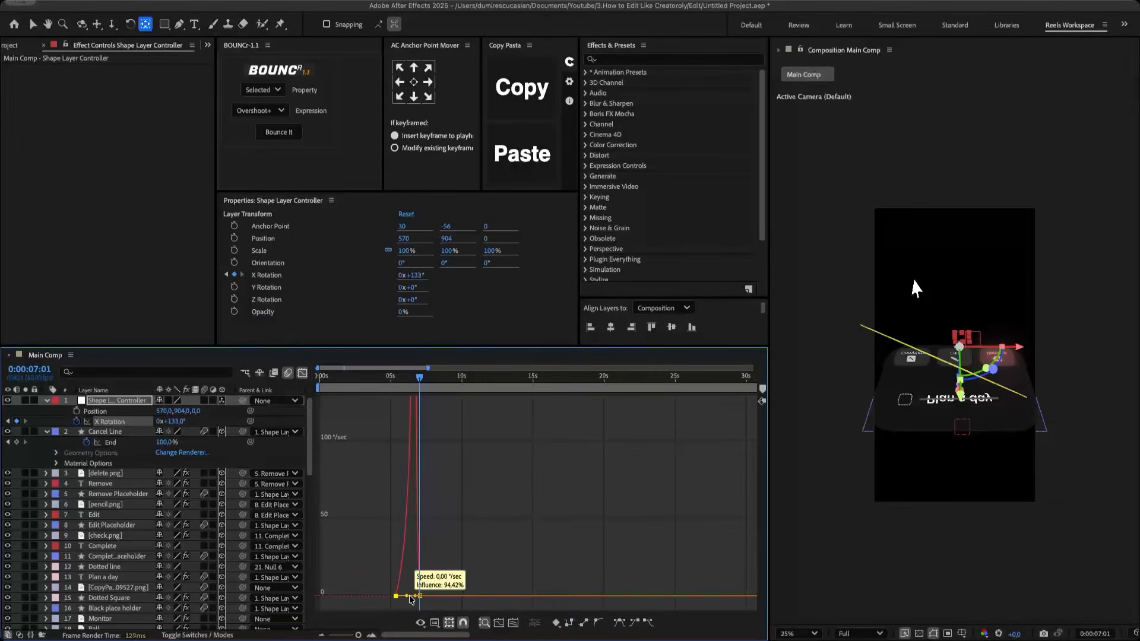
key(shift+F3)
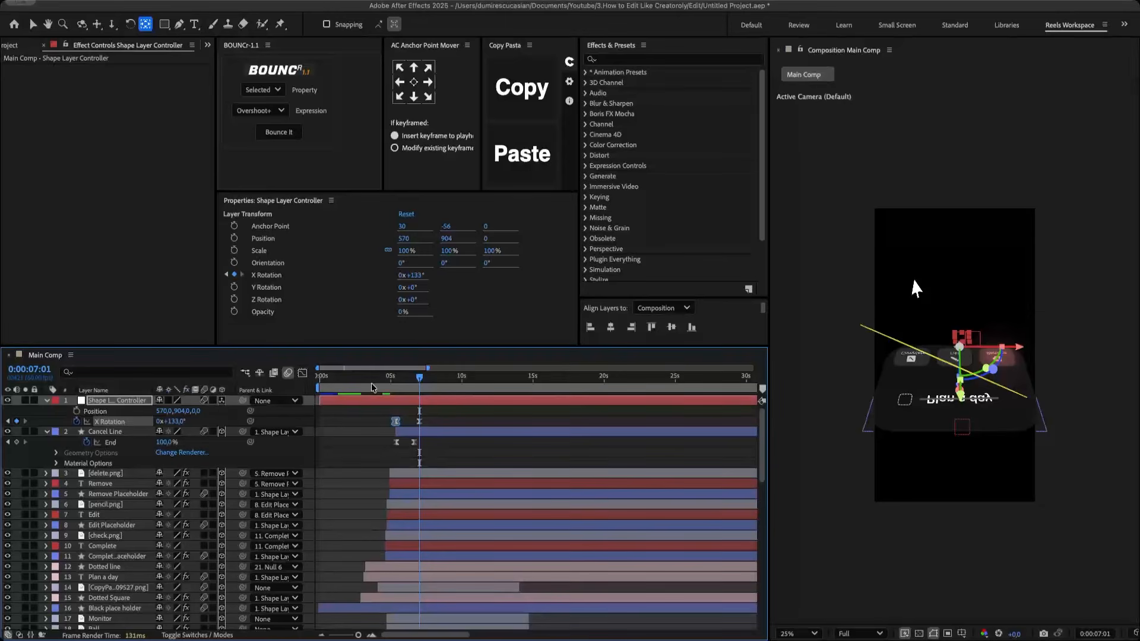
- Add 100% opacity keyframes at 0:00:06:28 to all layers from Cancel Line down to Coffe
scroll(152, 528, down, 4)
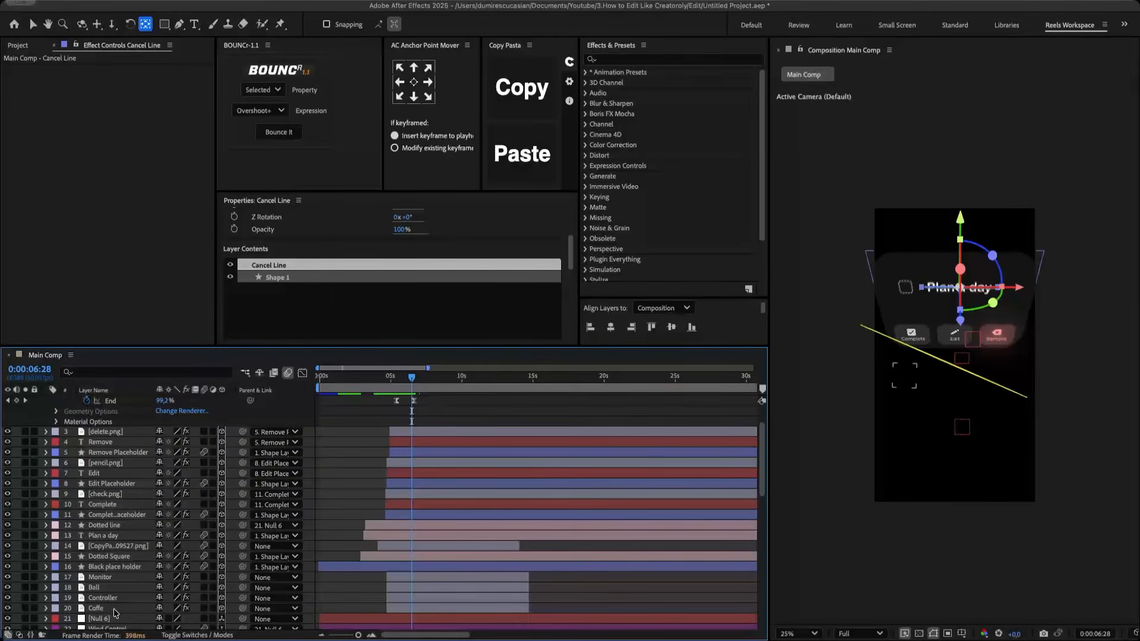
key(ctrl+a)
key(u)
scroll(118, 535, up, 4)
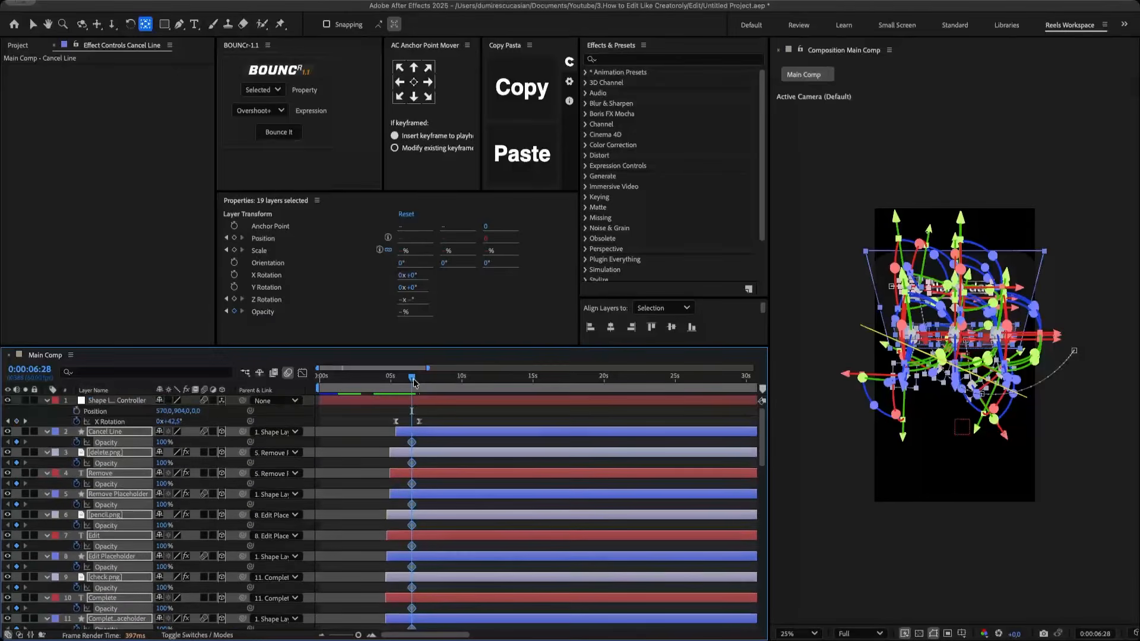
drag(414, 383, 421, 383)
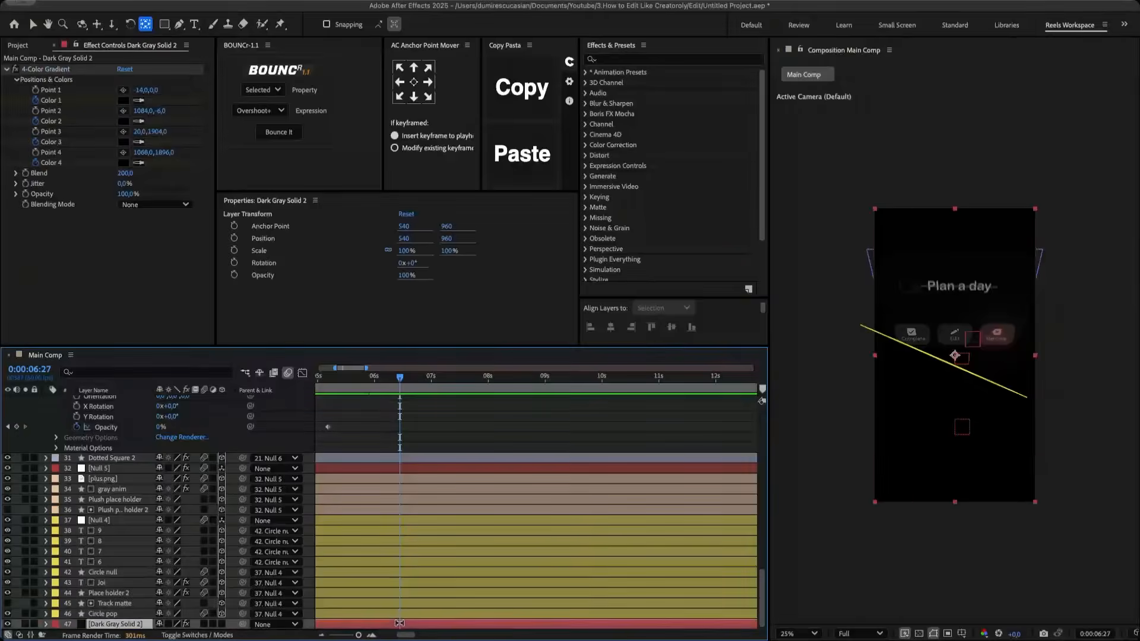
- Keyframe all four 4-Color Gradient colours of Dark Gray Solid 2 at 0:00:06:27 and open Color 1 for editing a few frames on
scroll(407, 605, down, 3)
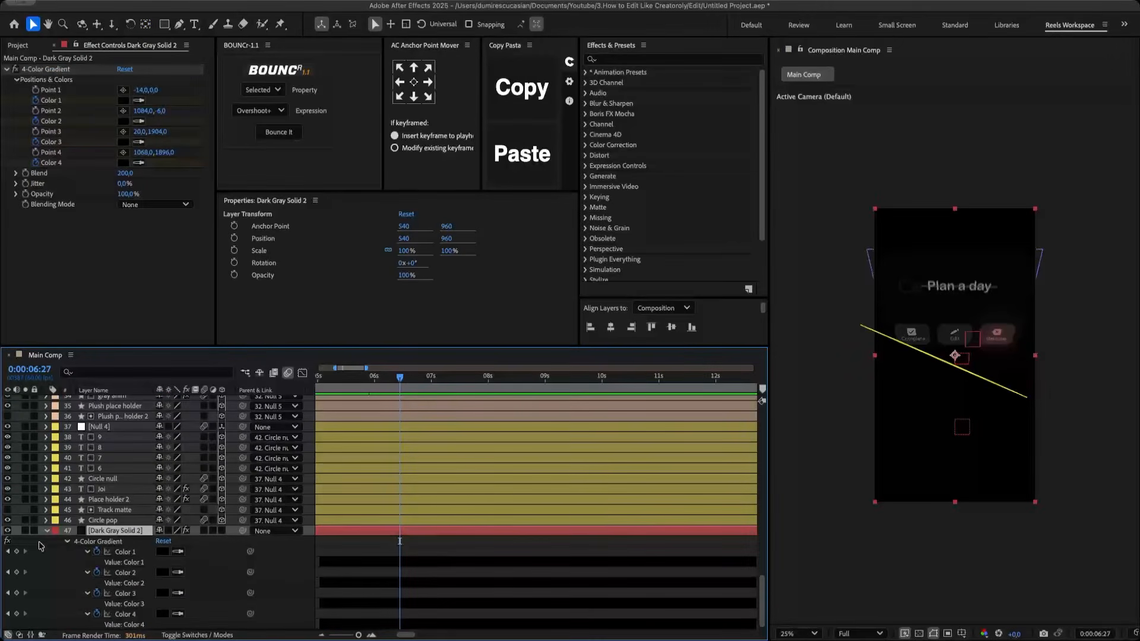
click(127, 552)
shift+click(136, 614)
click(17, 552)
drag(400, 378, 409, 378)
click(123, 101)
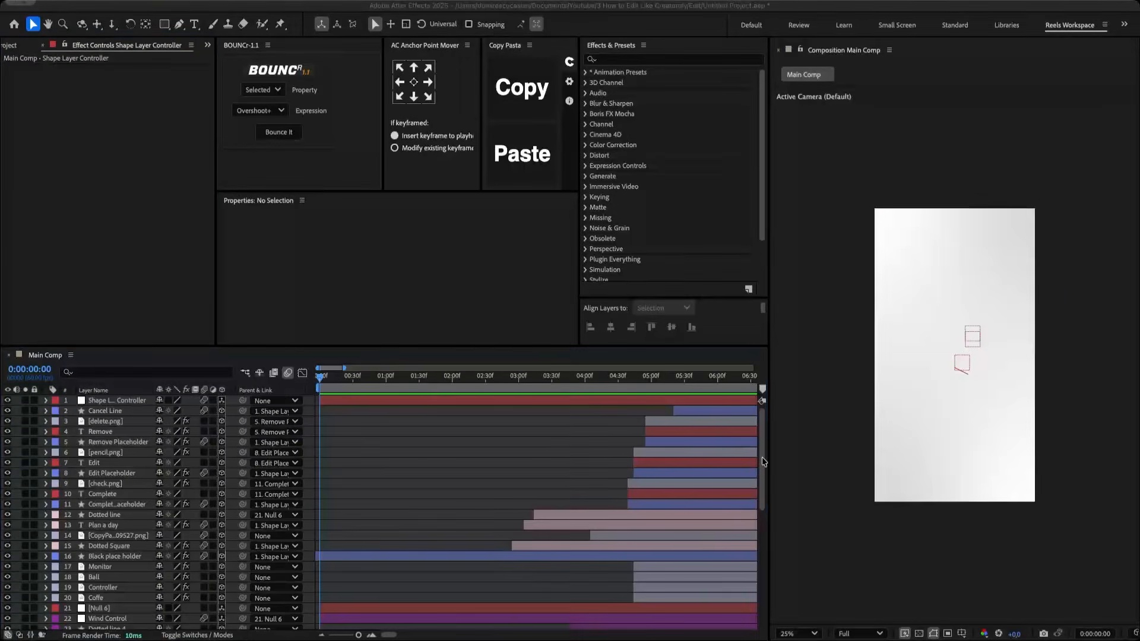
- Add a camera to the composition and parent it to a new 3D null with motion blur enabled
click(761, 456)
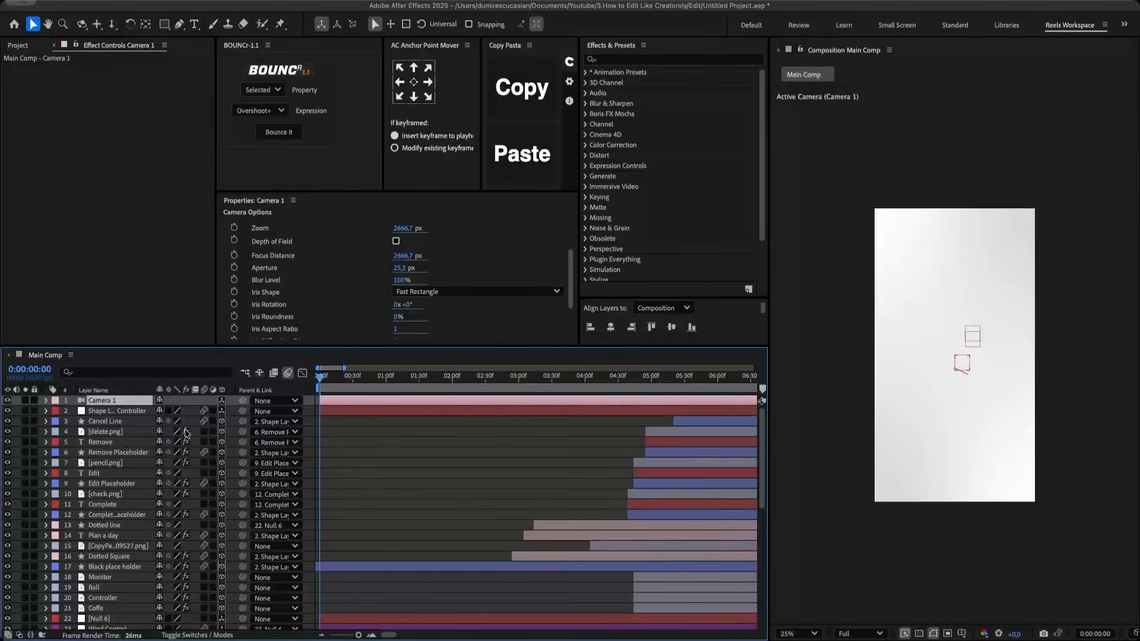
key(super+alt+shift+y)
click(219, 402)
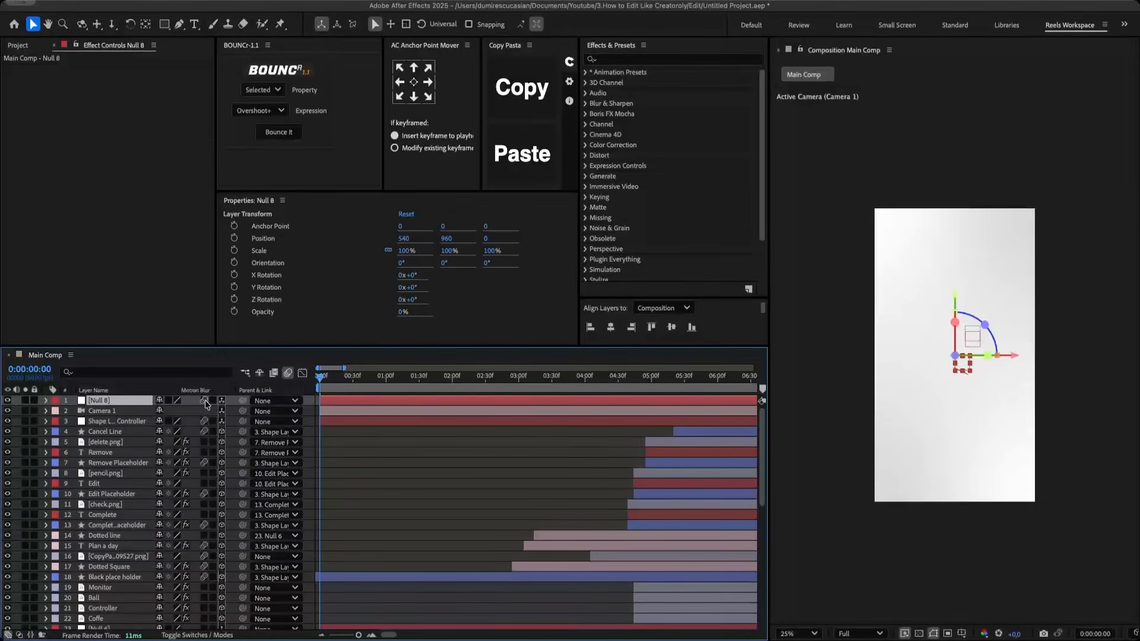
drag(152, 410, 132, 401)
- Animate Null 8's Z position from 0:00:00:00 to -100 at 0:00:01:12 and apply Easy Ease to both keyframes
click(76, 411)
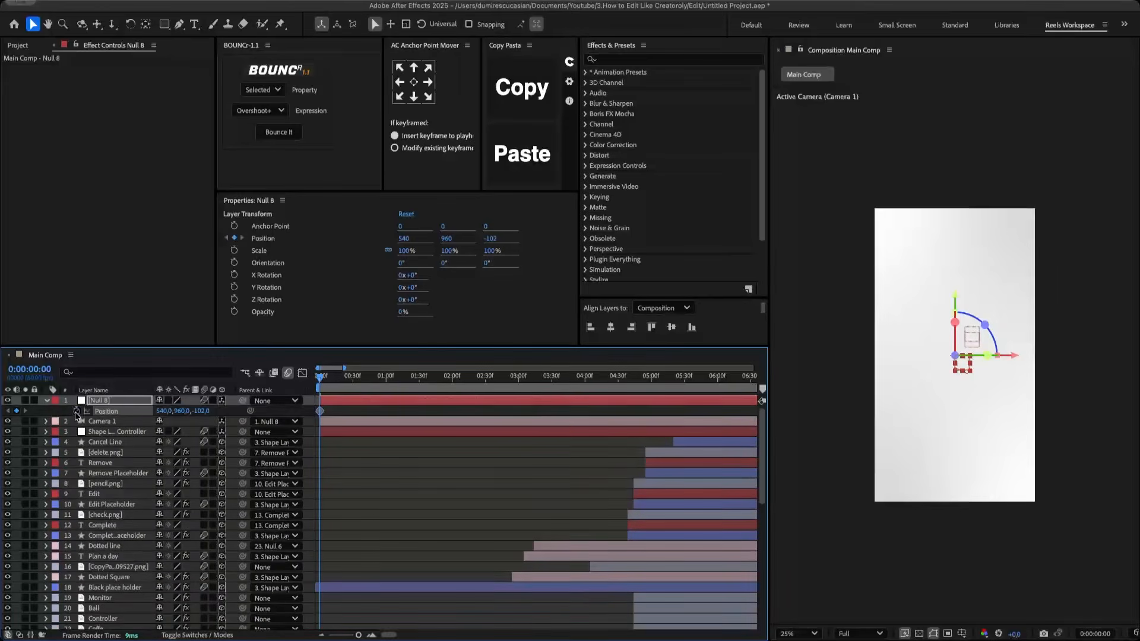
drag(322, 379, 350, 383)
drag(191, 411, 194, 411)
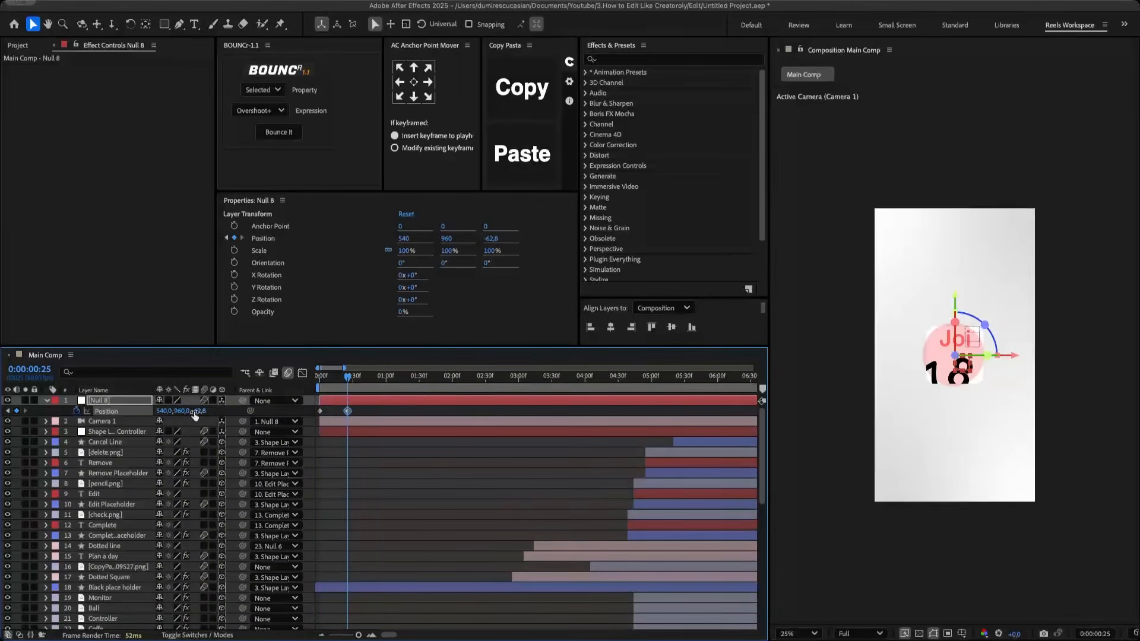
text(-100)
key(Return)
click(318, 380)
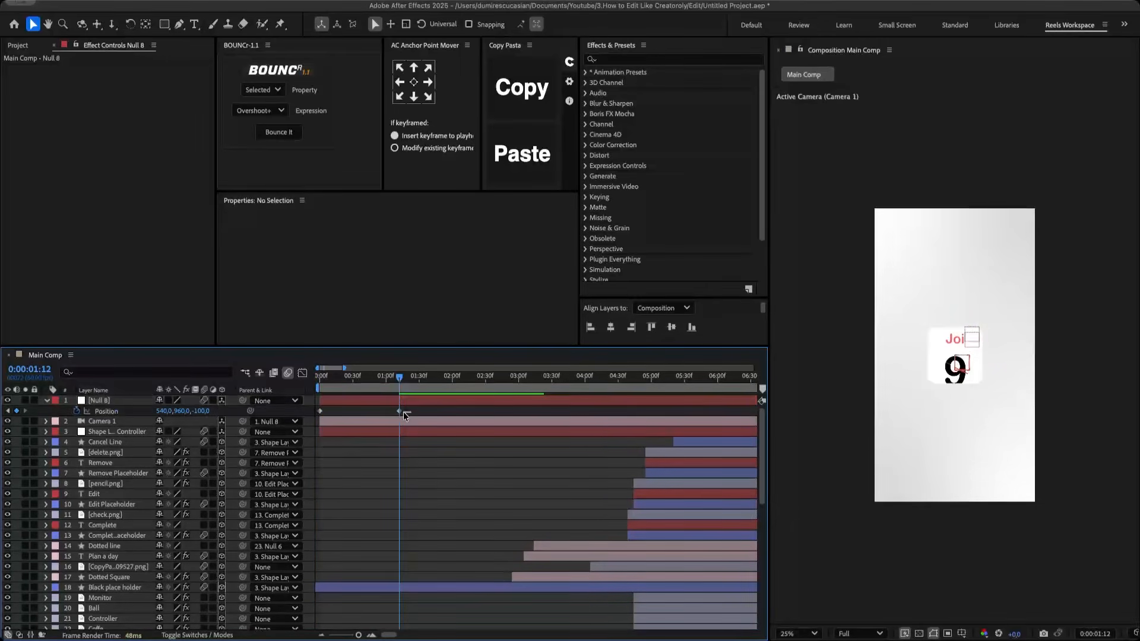
drag(410, 415, 297, 409)
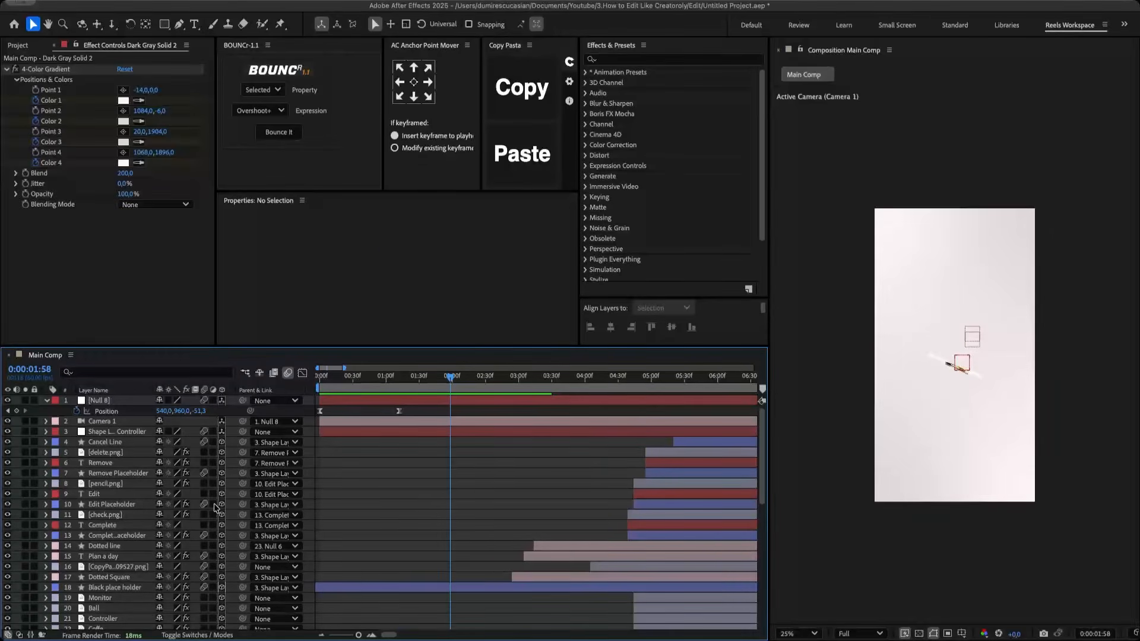
- Create another 3D null object and parent Null 8 to it
key(super+alt+shift+y)
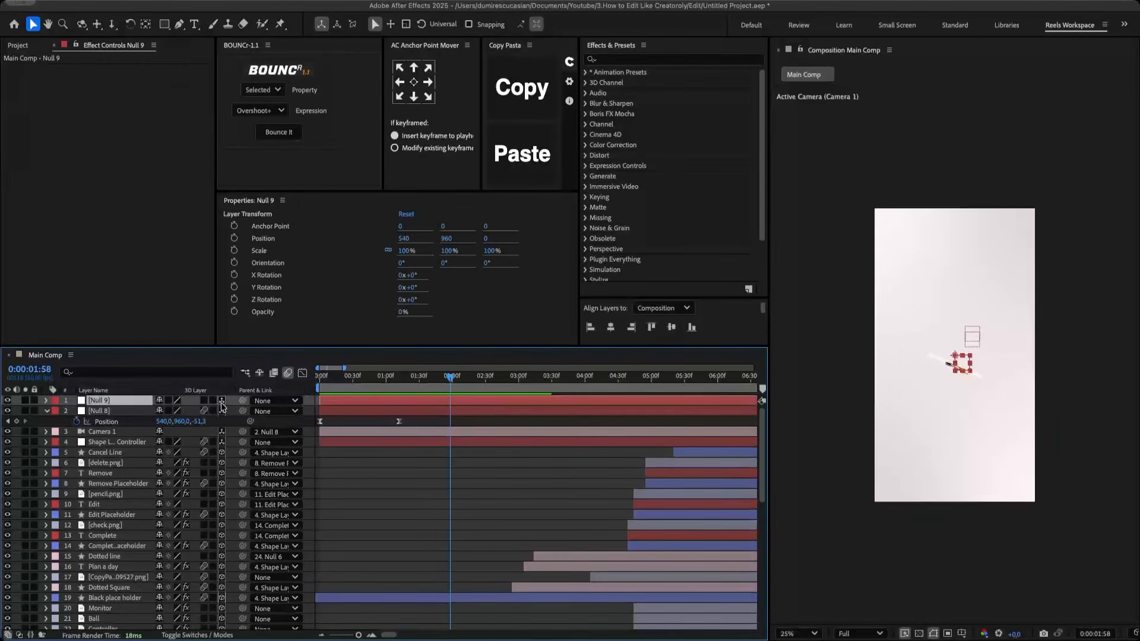
drag(212, 412, 99, 401)
drag(422, 383, 439, 383)
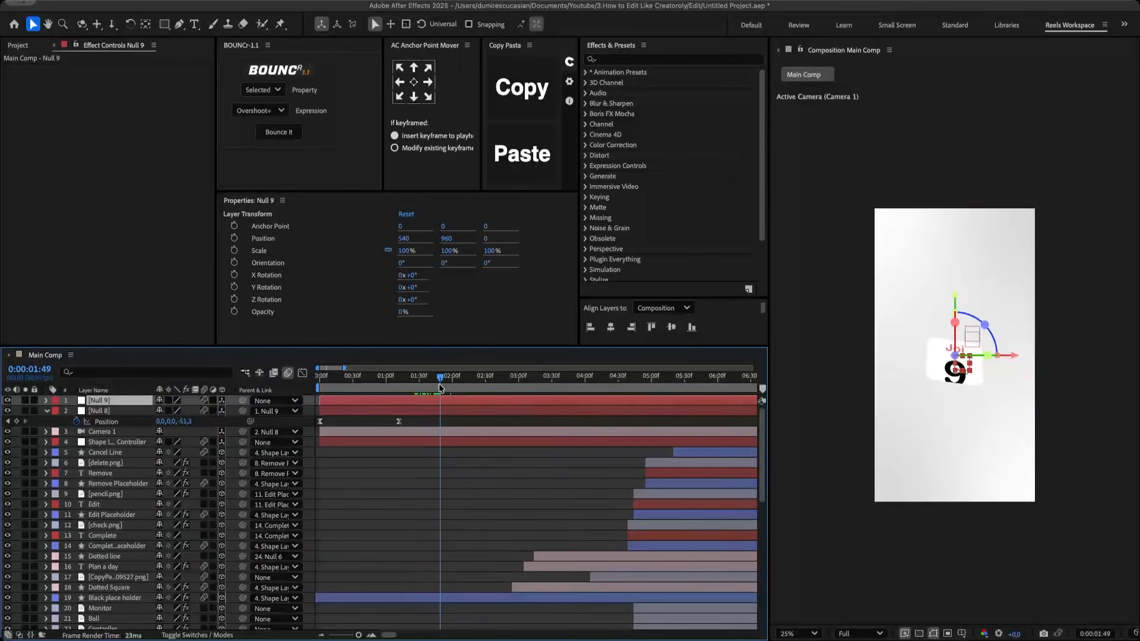
- Animate Null 9's Z position from 0 to 764 after 0:00:01:49 and apply Easy Ease to both keyframes
key(alt+shift+p)
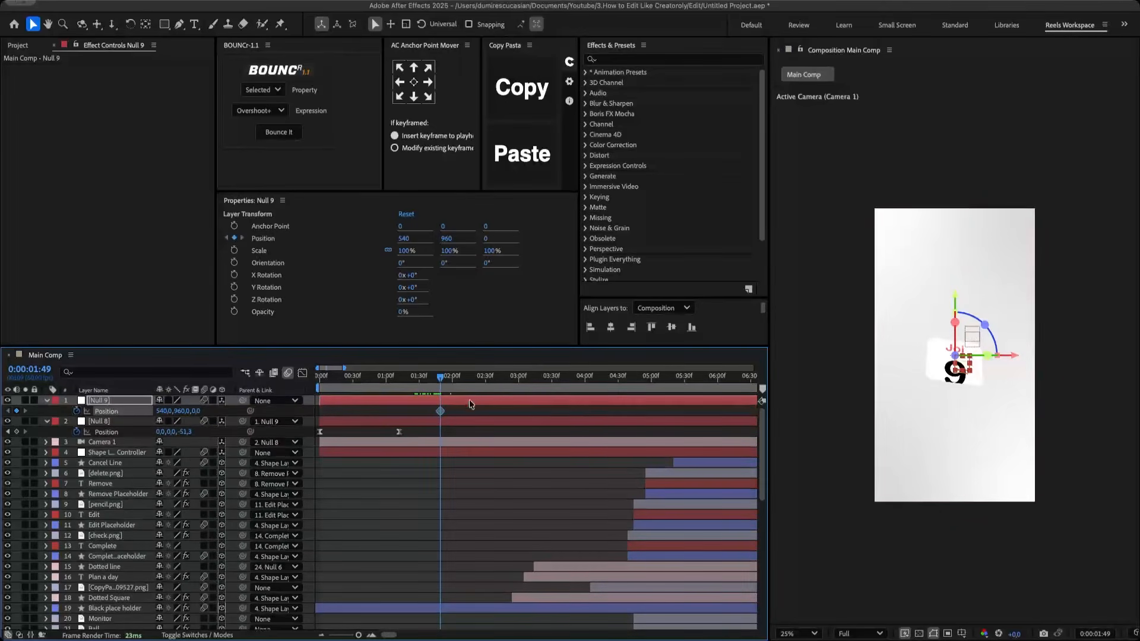
key(Page_Down)
key(Page_Down)
key(Page_Down)
key(Page_Down)
key(Page_Down)
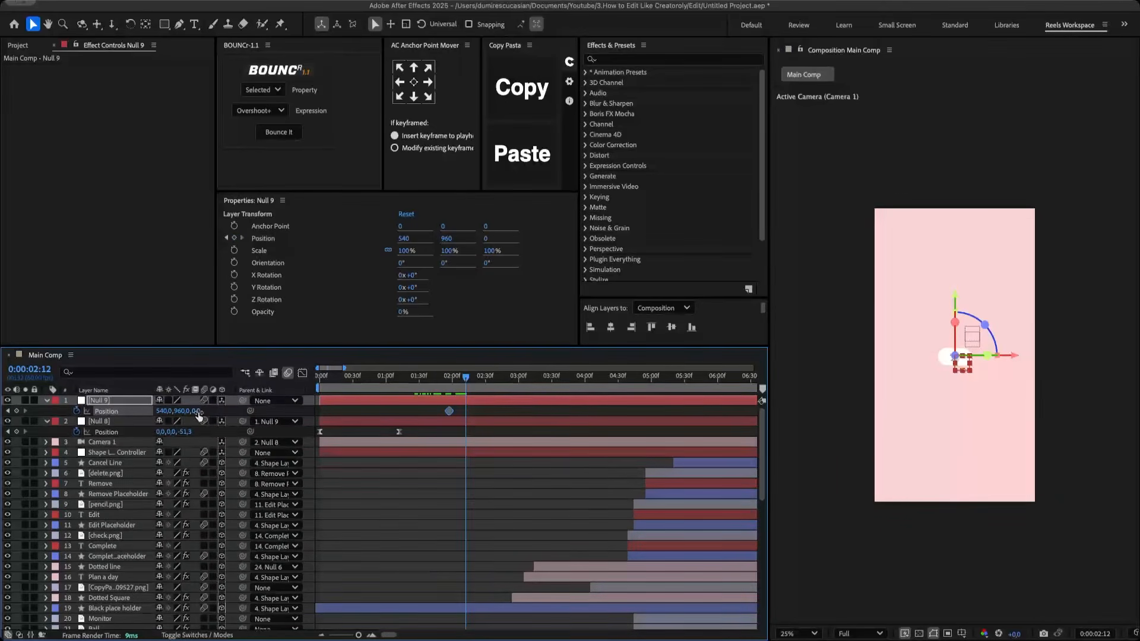
drag(198, 412, 750, 469)
drag(509, 416, 421, 405)
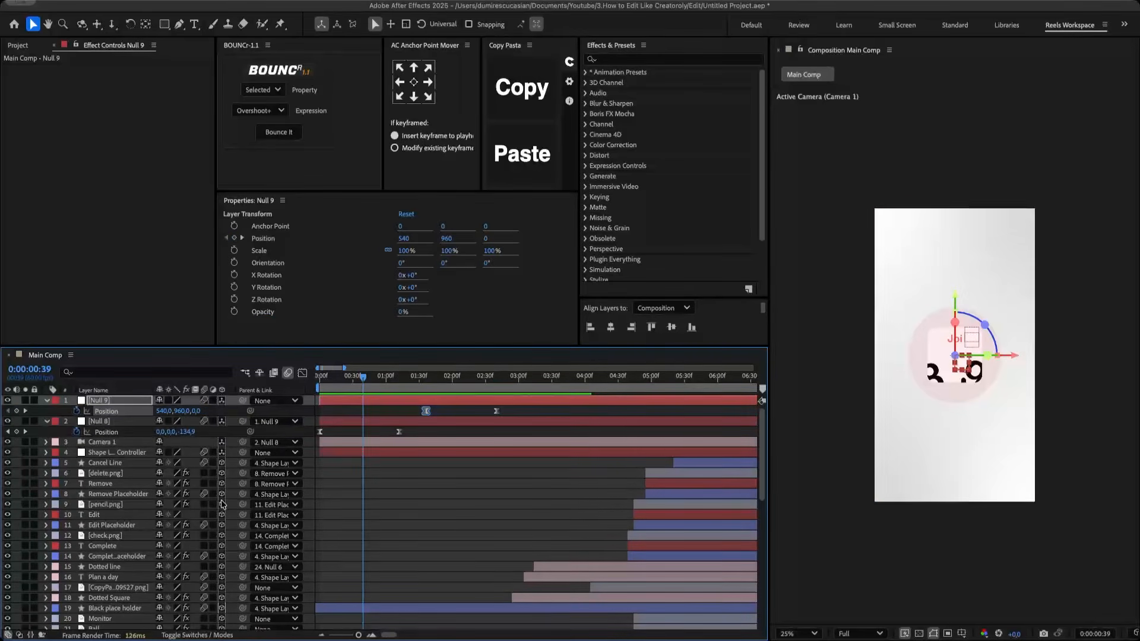
- Create another 3D null with motion blur enabled and parent Null 9 to it
key(alt+shift+super+y)
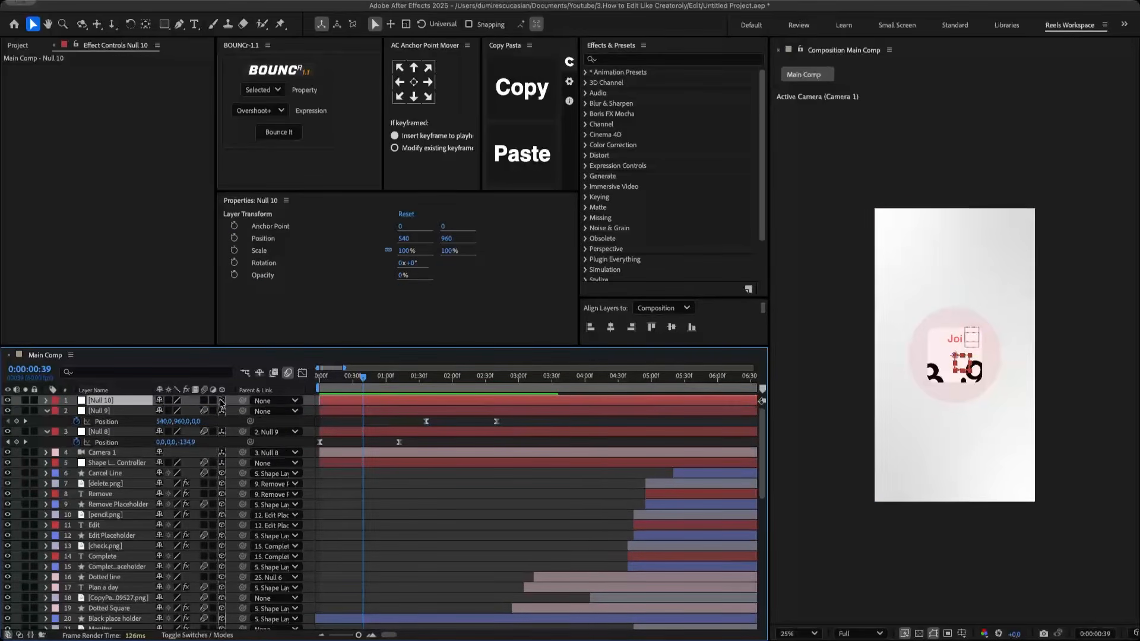
click(222, 401)
click(203, 401)
drag(242, 411, 115, 399)
- Animate Null 10's Z position from 0 to -390 and apply Easy Ease to both position keyframes
click(468, 383)
drag(469, 384, 579, 382)
key(alt+shift+p)
drag(195, 411, 18, 463)
drag(591, 412, 440, 409)
key(F9)
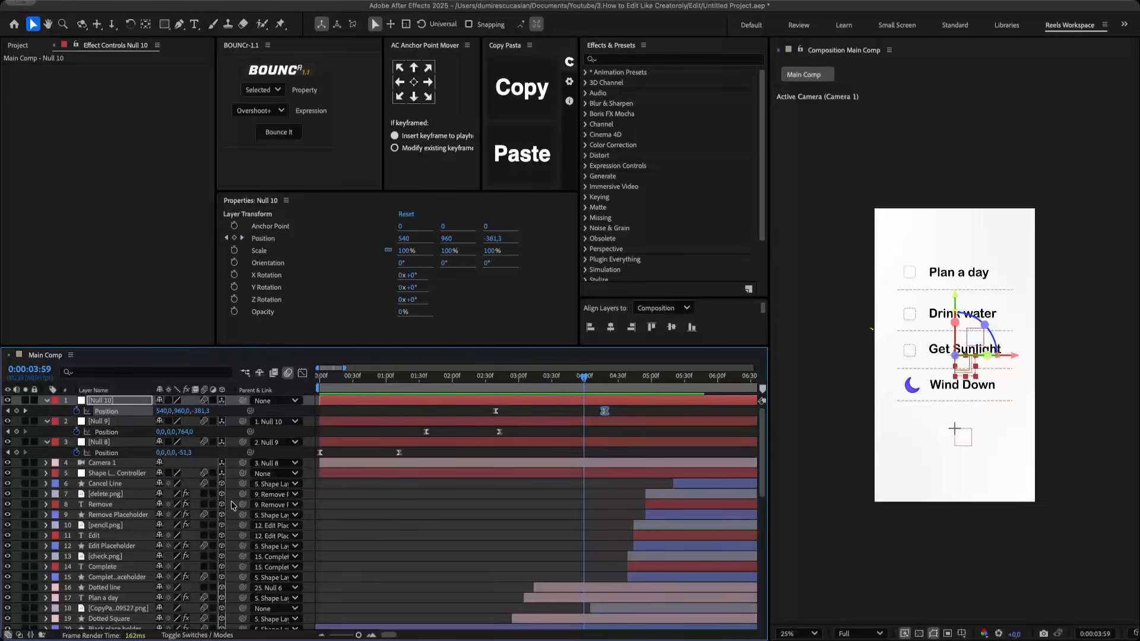
- Create a further 3D null object and parent Null 10 to it
key(super+alt+shift+y)
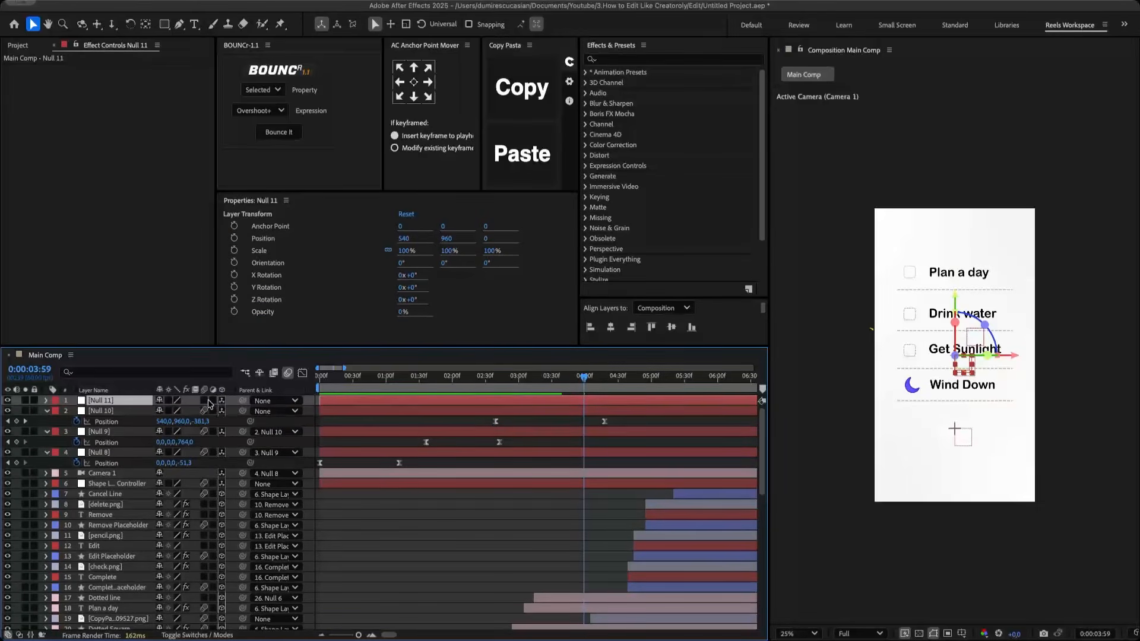
drag(243, 411, 109, 401)
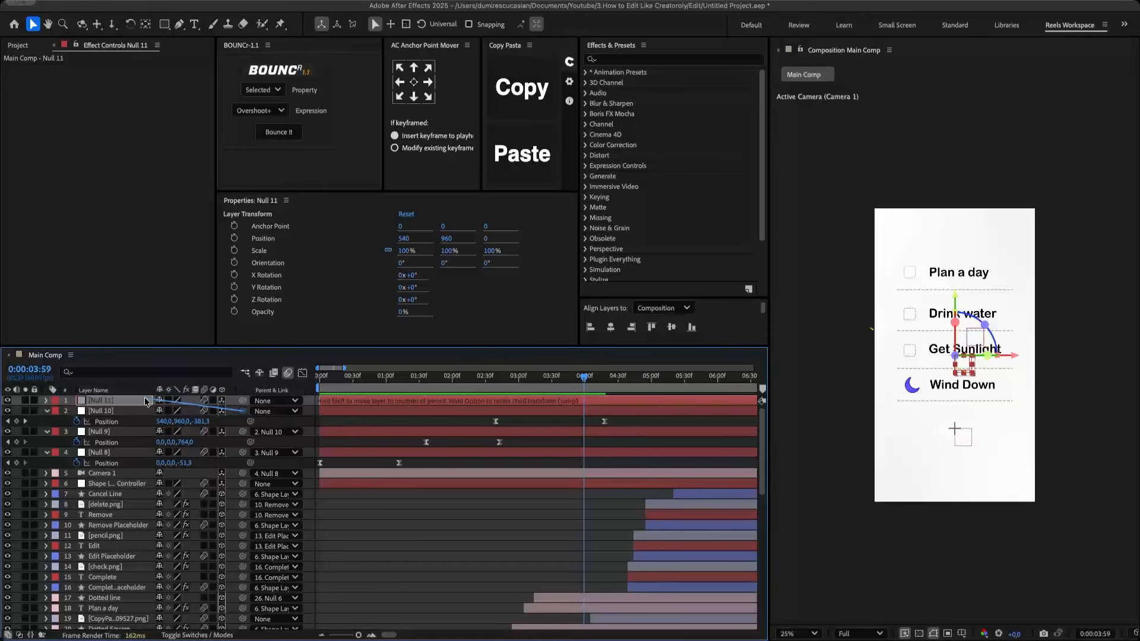
- Animate Null 11's Y position from 960 at 0:00:03:59 to 1043 at 0:00:04:21, then ease and reshape its speed curve
key(alt+shift+p)
drag(584, 377, 609, 379)
drag(183, 411, 246, 411)
drag(627, 412, 540, 408)
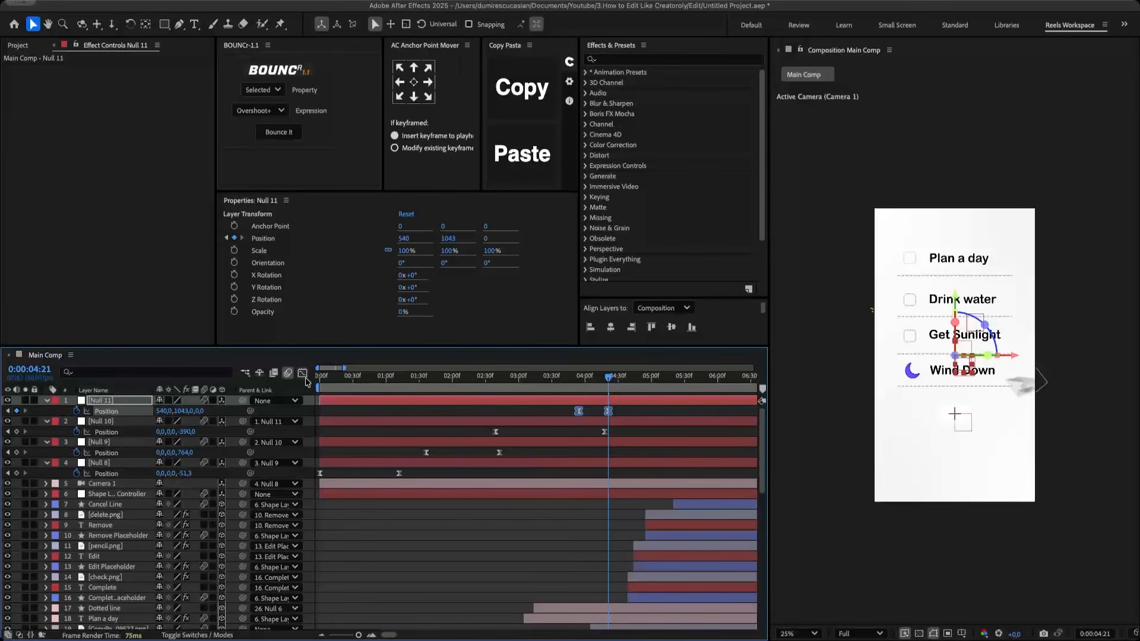
click(303, 373)
drag(608, 603, 598, 573)
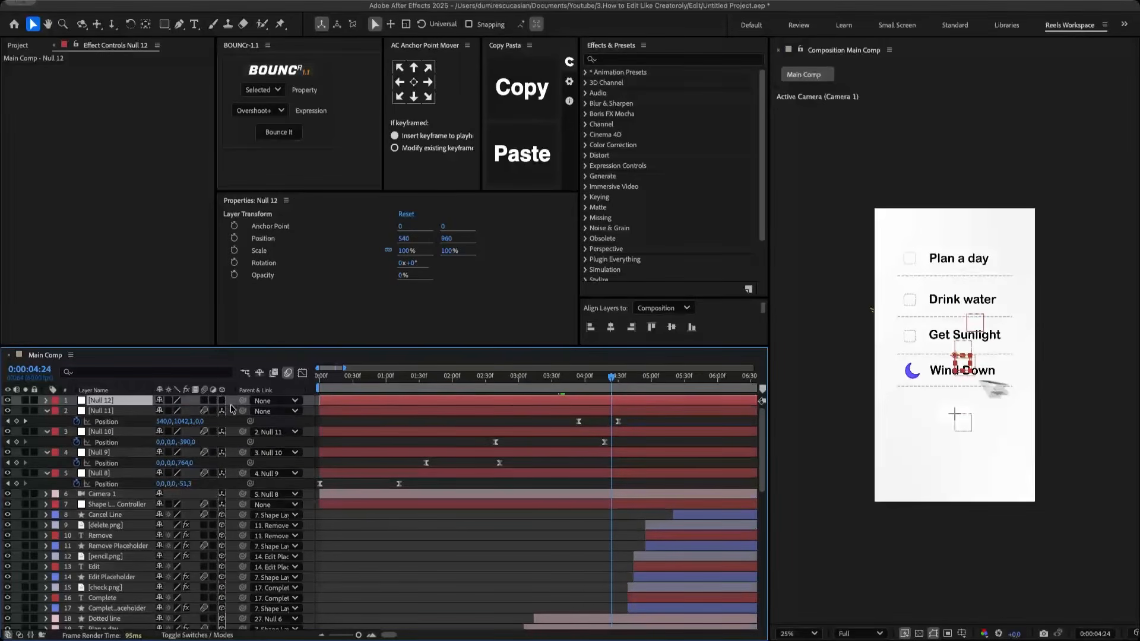
- Make Null 12 a 3D layer with motion blur and parent Null 11 to it
click(231, 411)
drag(242, 411, 140, 402)
- Animate Null 12's position from 0:00:04:24 to 540, 594, -167 at 0:00:04:52 and ease both keyframes
click(118, 401)
key(p)
click(77, 411)
drag(612, 376, 643, 380)
drag(183, 411, 170, 403)
drag(907, 252, 908, 321)
drag(157, 421, 140, 424)
drag(664, 414, 577, 409)
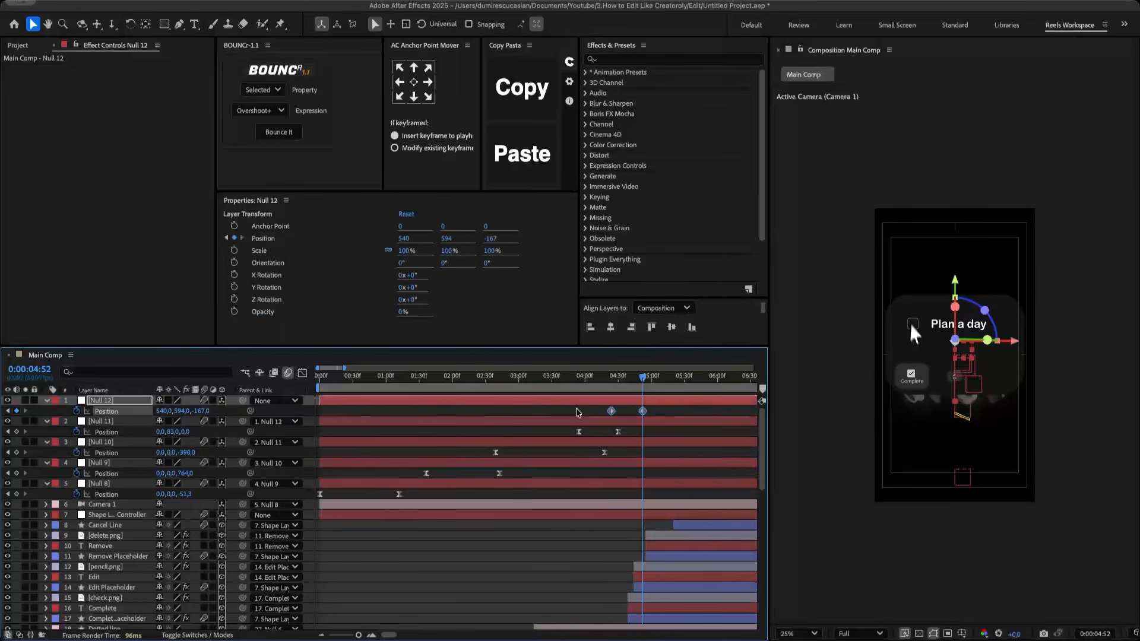
click(302, 372)
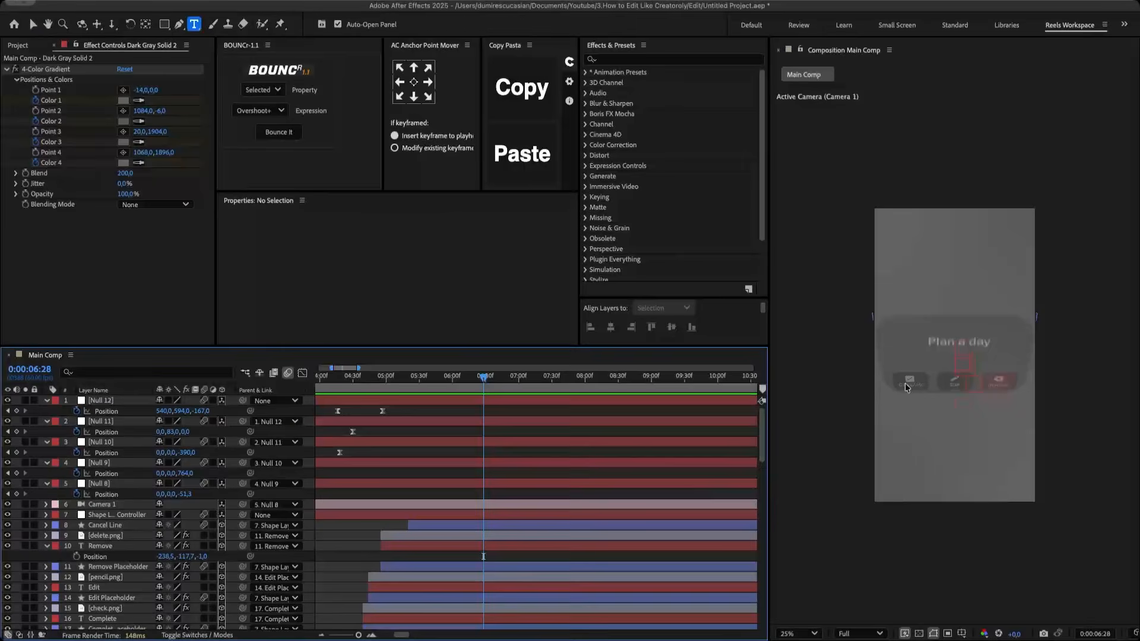
- Add the text "Get your subscription" in SF UI Text Medium and centre it in the composition
click(961, 386)
text(Get)
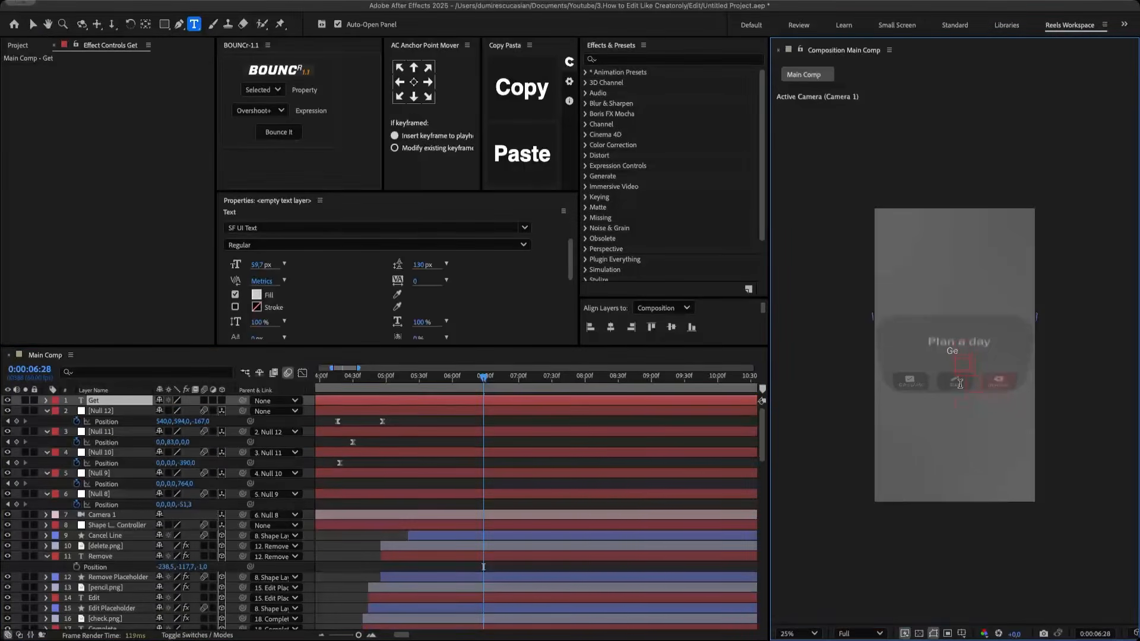
text( your subscription)
key(super+a)
click(271, 247)
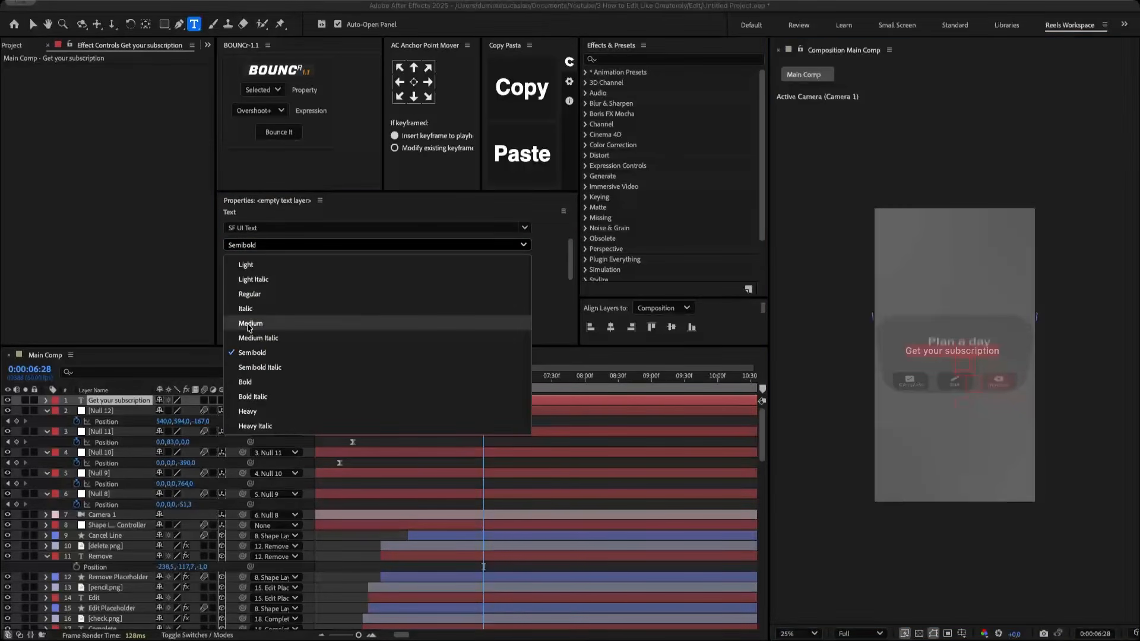
click(250, 324)
click(673, 331)
- Scale the Get your subscription text to 122% and place its layer below Camera 1, starting at 0:00:06:28
key(s)
drag(174, 411, 122, 532)
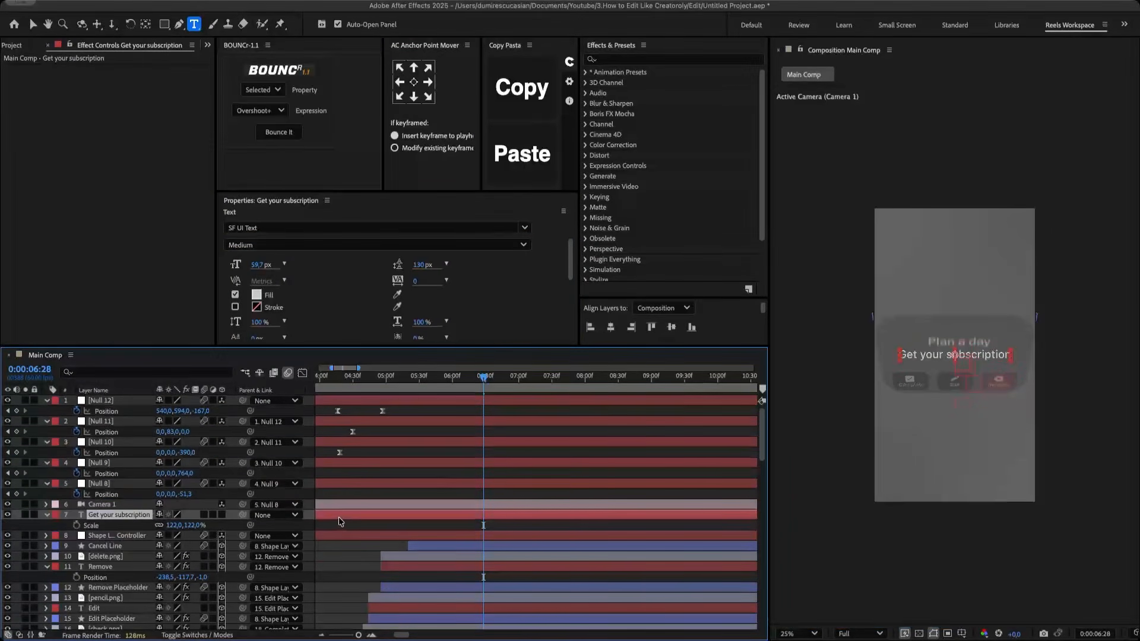
drag(558, 515, 582, 515)
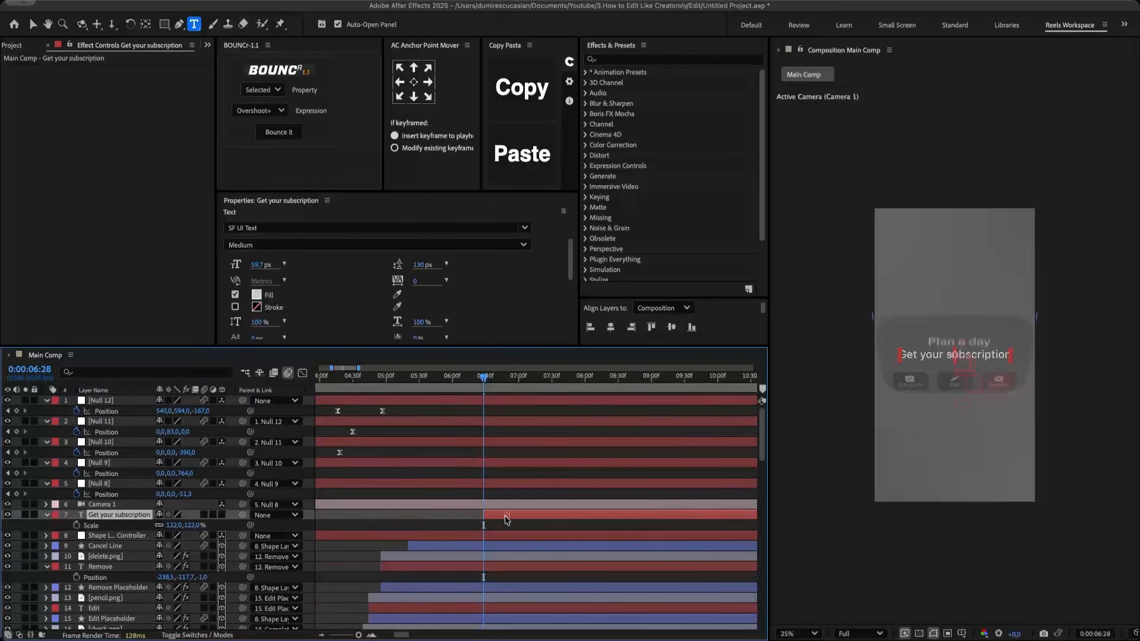
- Add a text animator to Get your subscription with position 0, -50 and opacity 0%
double_click(47, 515)
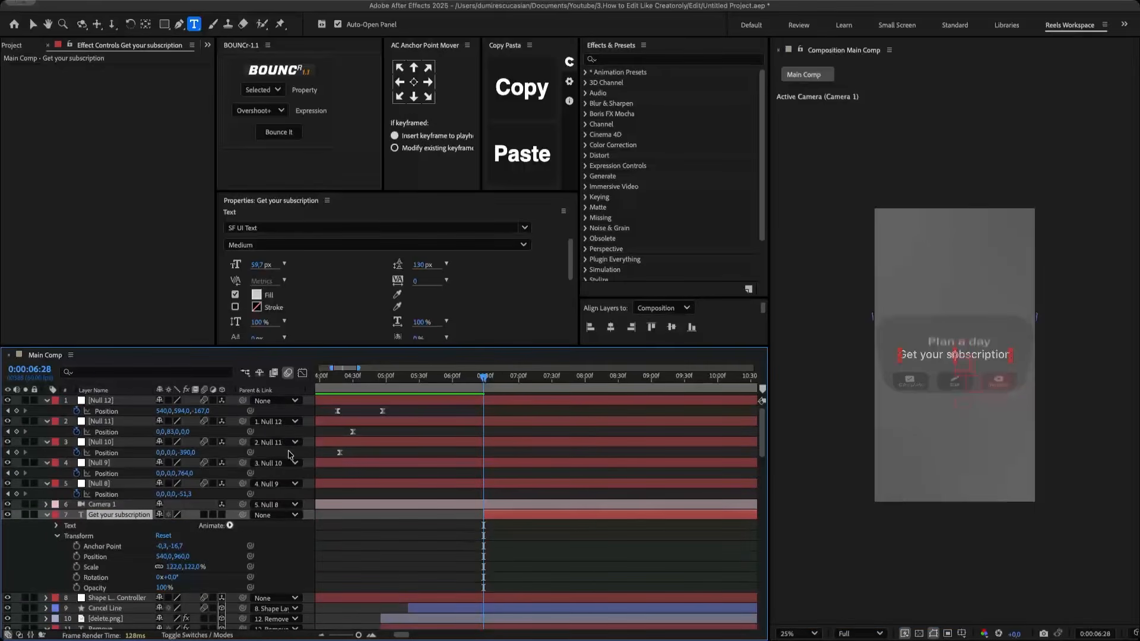
click(226, 468)
drag(174, 587, 170, 593)
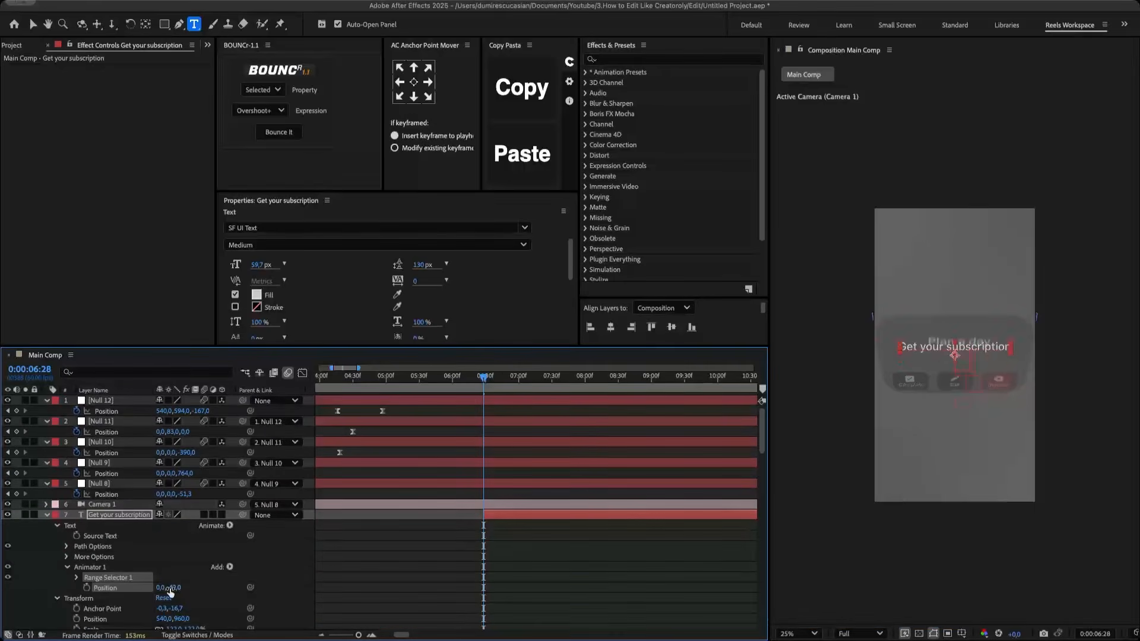
click(171, 589)
key(Return)
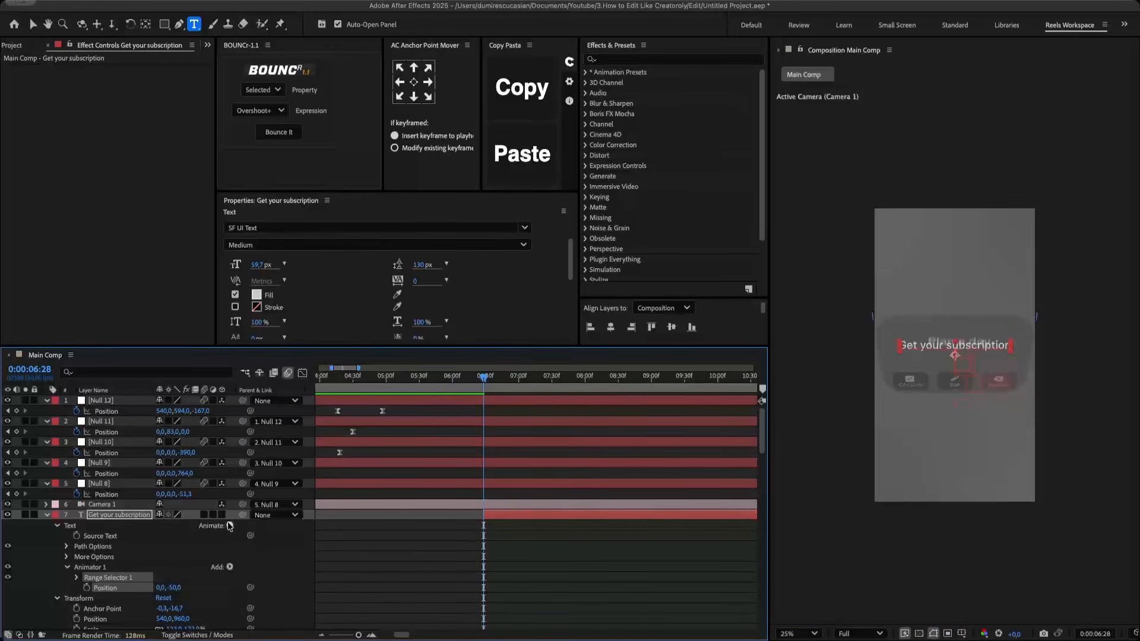
click(262, 452)
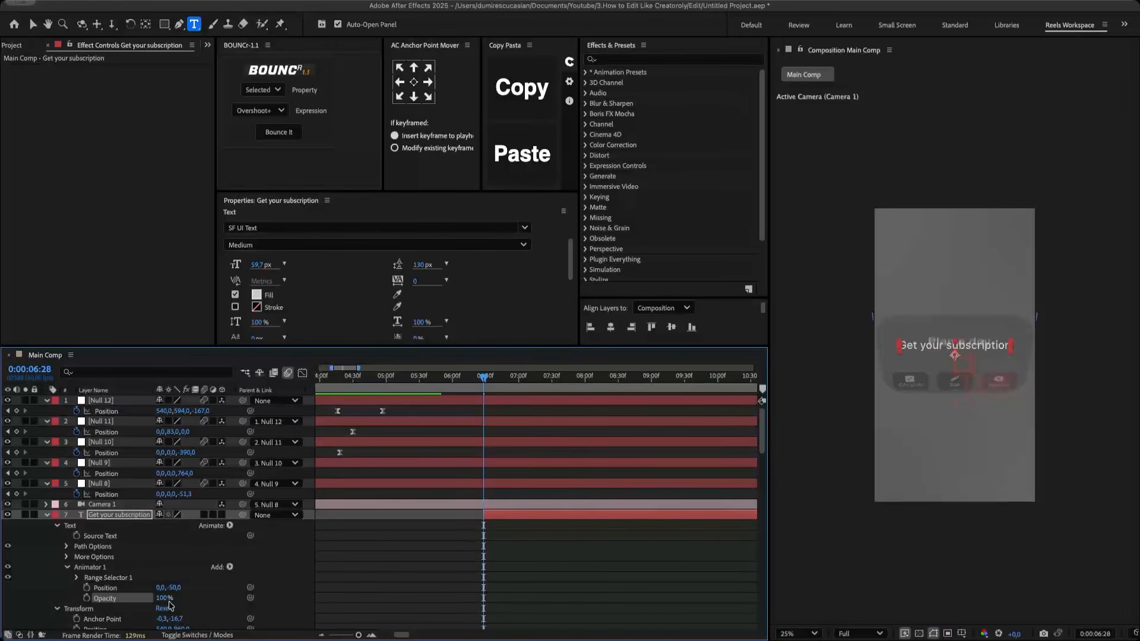
drag(82, 617, 47, 621)
scroll(217, 543, down, 3)
- Add an expression selector to Animator 1, paste the delay expression into its Amount and base it on Words
click(228, 538)
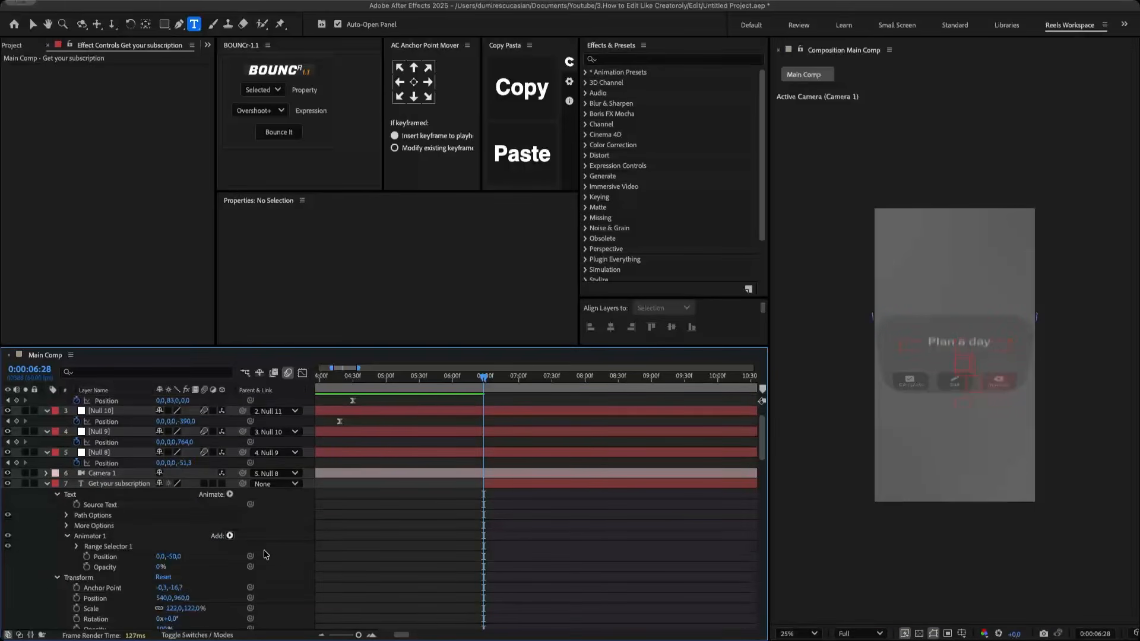
click(300, 581)
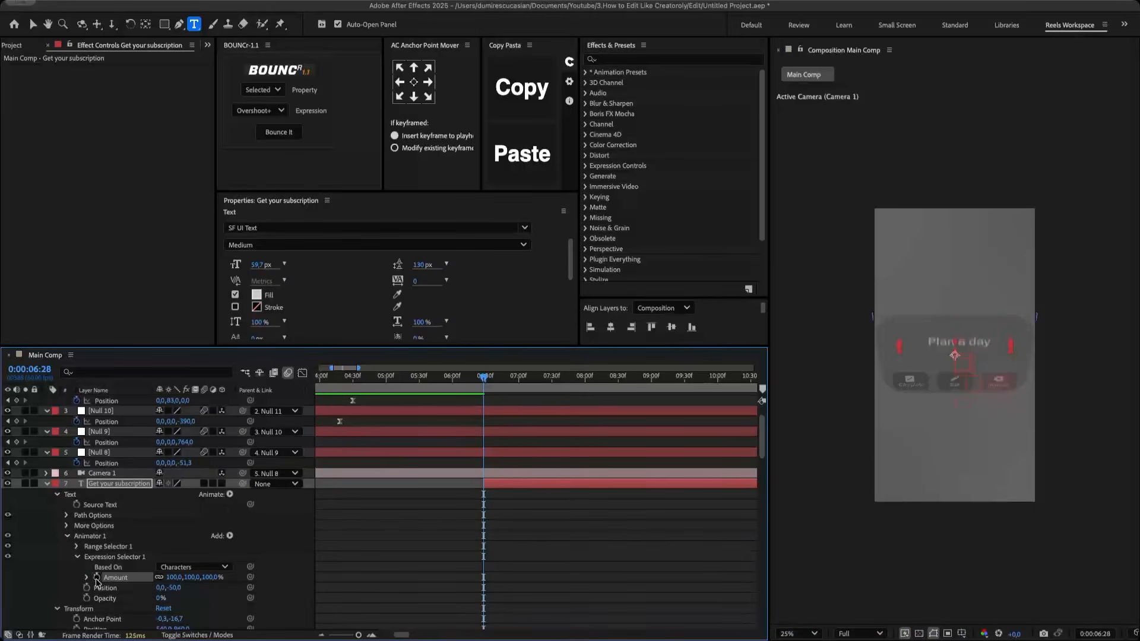
alt+click(96, 577)
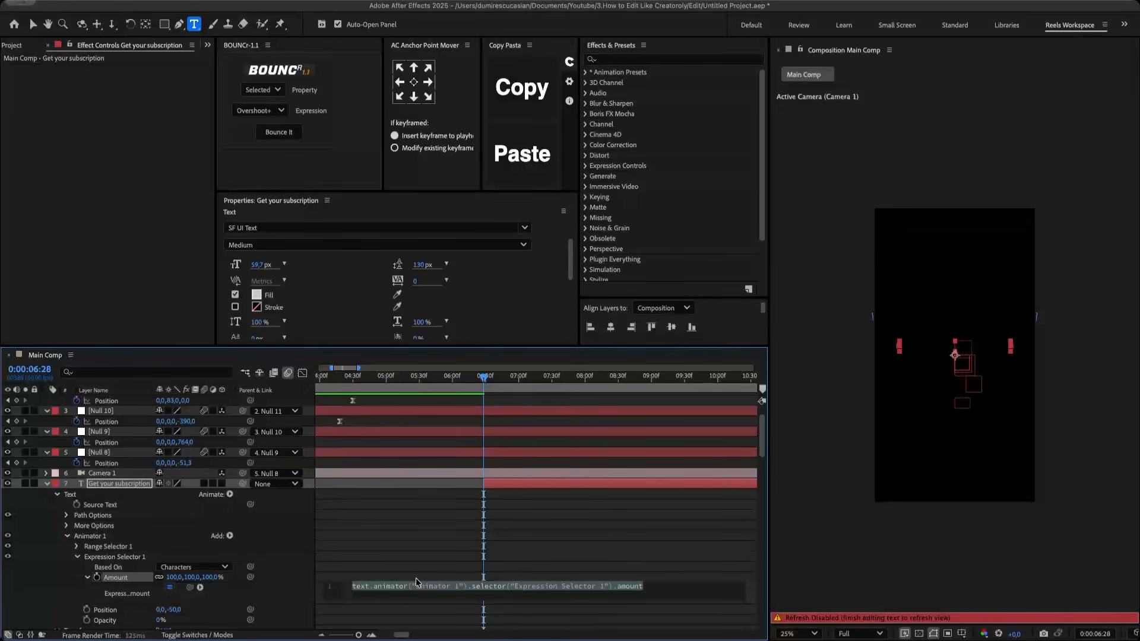
key(super+v)
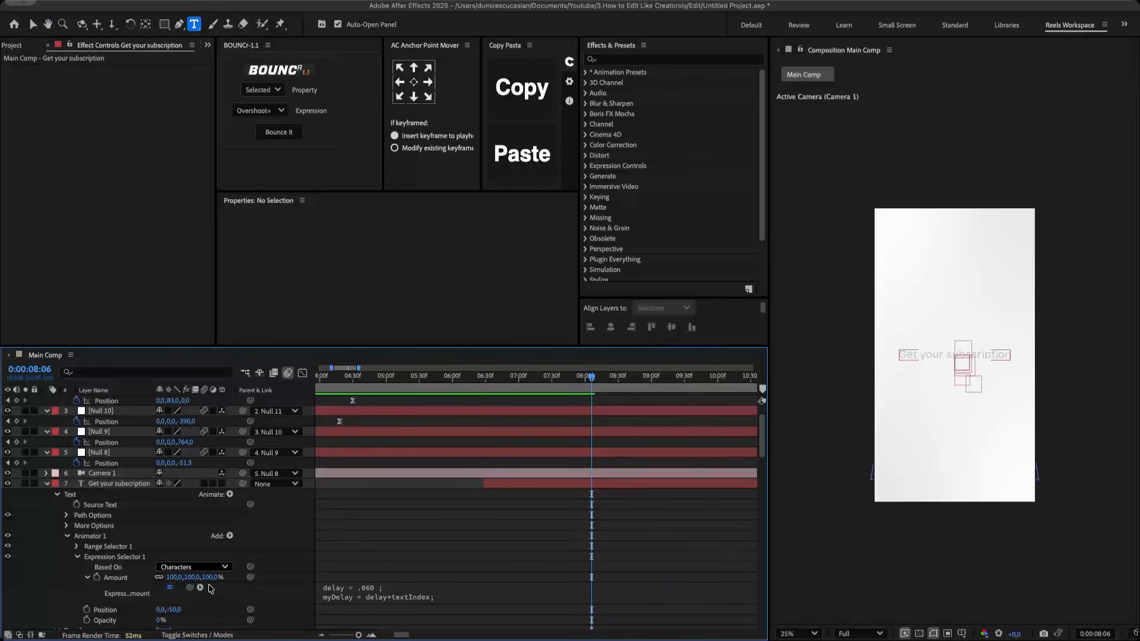
click(112, 484)
key(i)
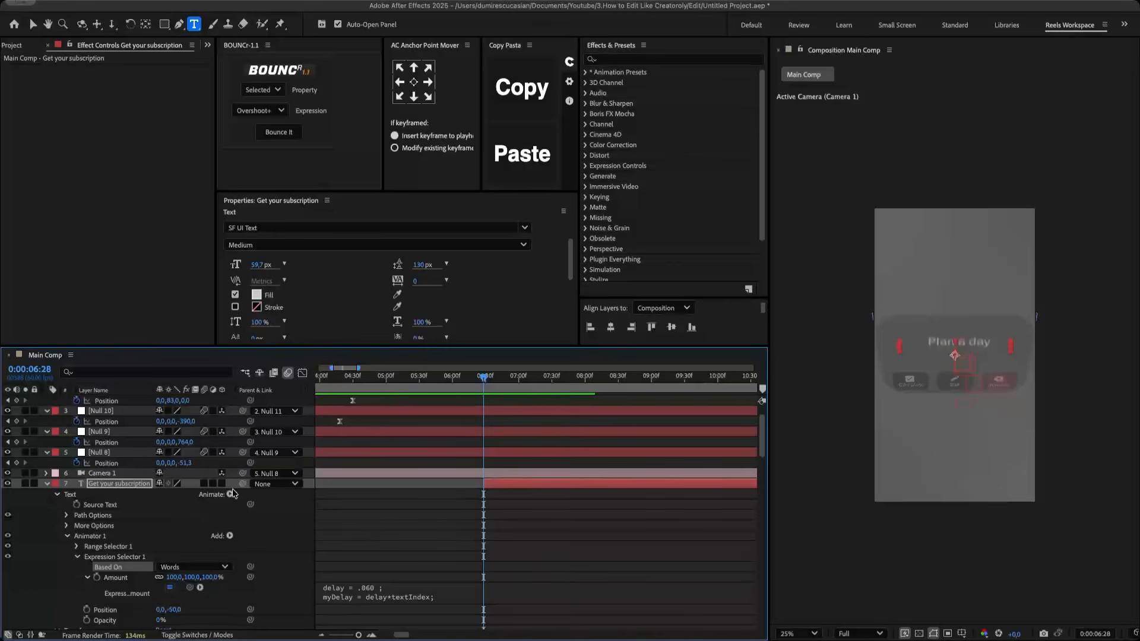
- Scale the text to 140.1% and apply a Fill effect with its colour keyframed to black at 0:00:06:42
key(s)
key(Return)
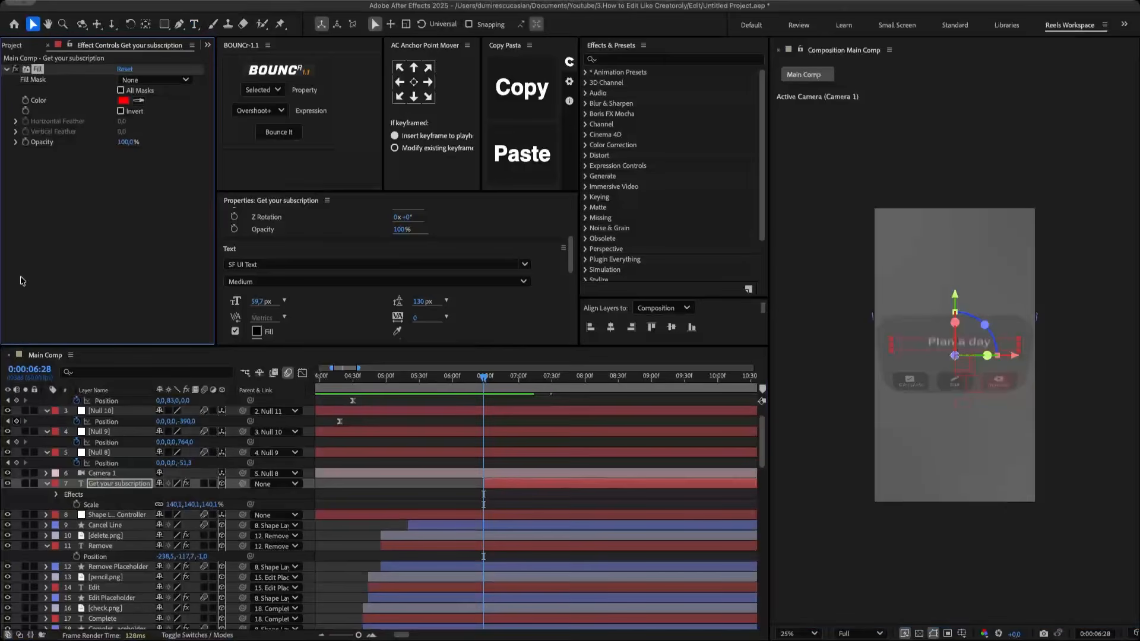
drag(485, 380, 500, 385)
click(122, 99)
click(455, 363)
click(697, 254)
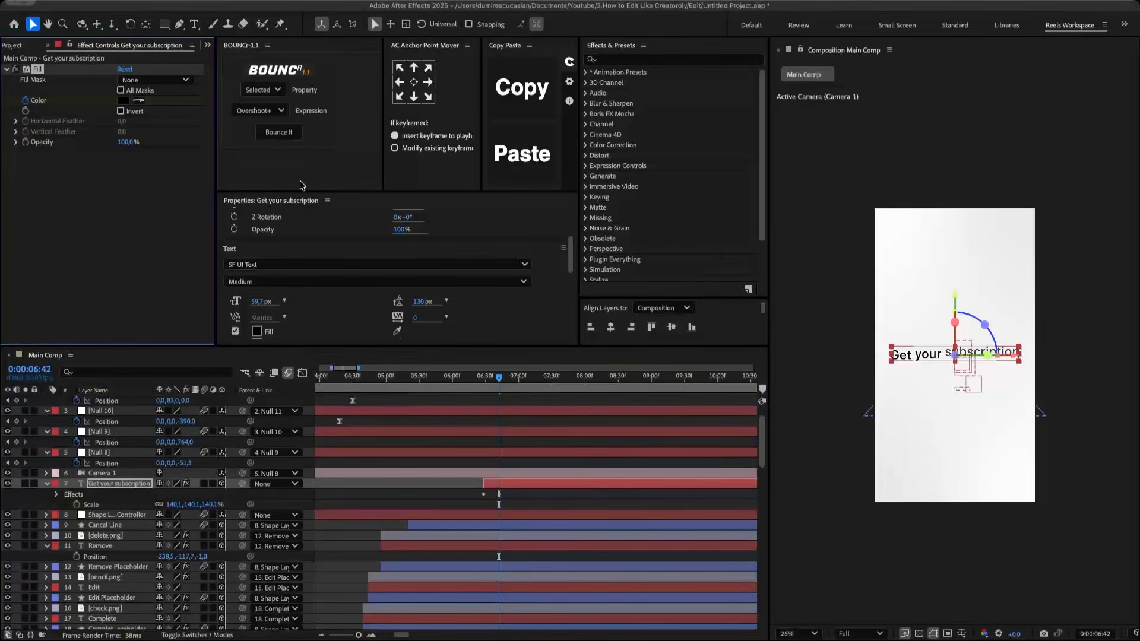
key(u)
drag(516, 504, 480, 505)
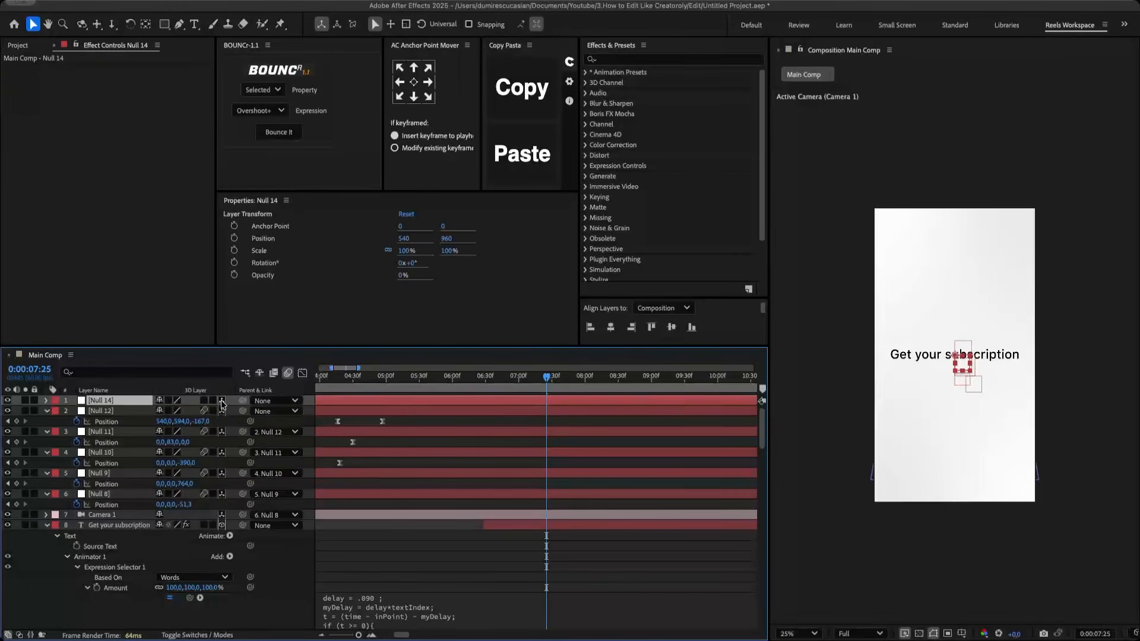
- Make Null 14 a 3D layer with motion blur and parent Null 12 to it
click(221, 402)
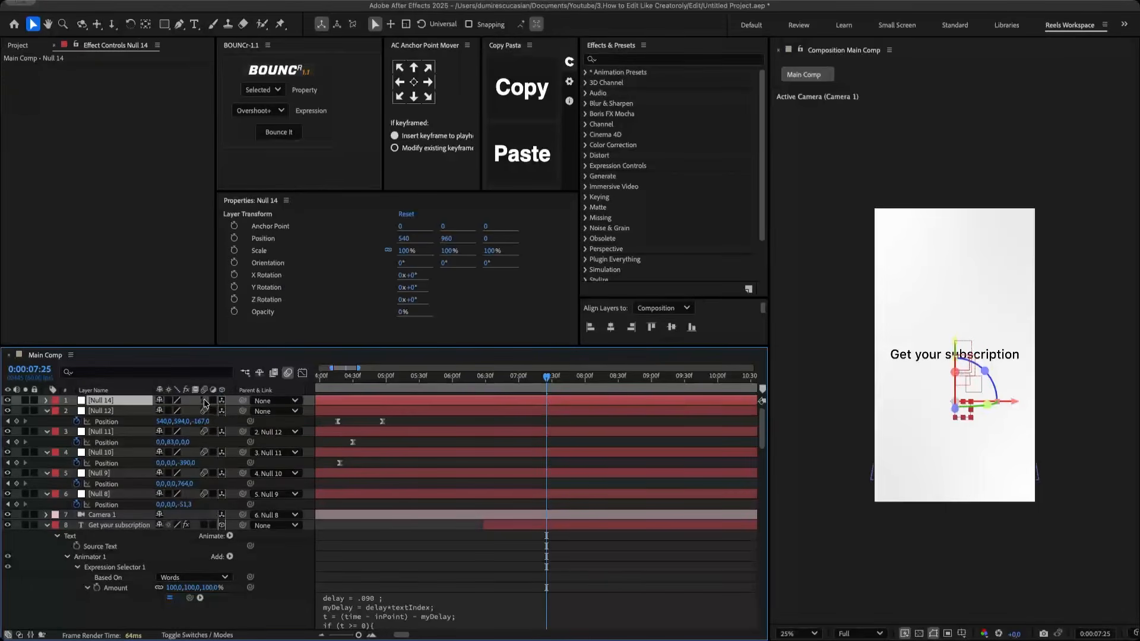
click(239, 411)
drag(134, 406, 132, 403)
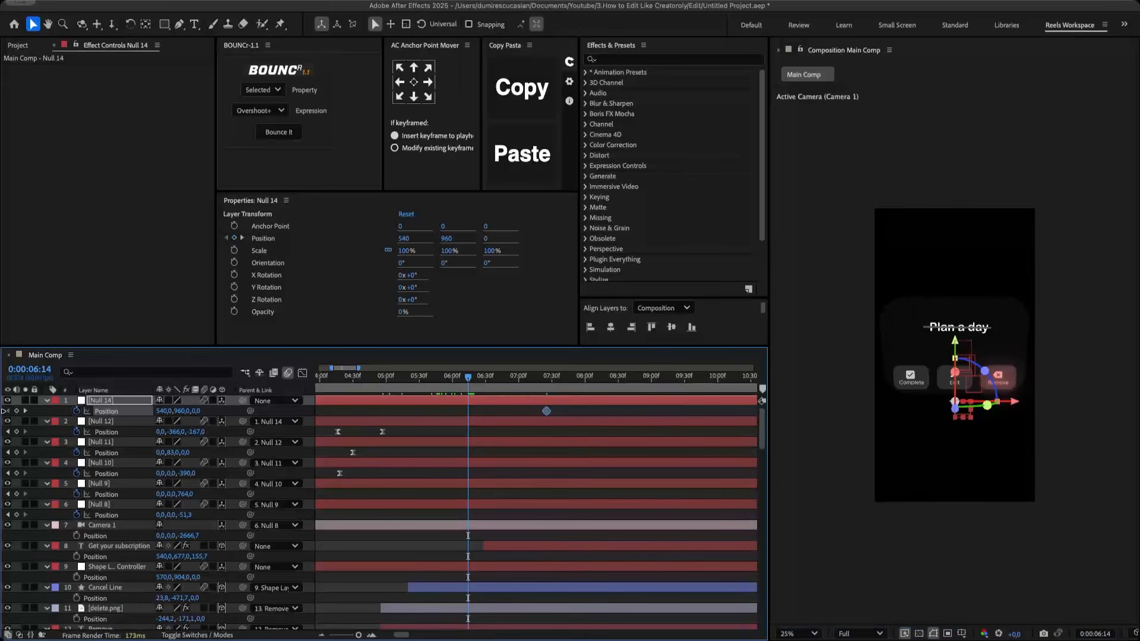
- Keyframe Null 14's position at 0:00:06:14, set its Z to 195 at 0:00:07:25 and select both keyframes
click(17, 411)
shift+click(552, 382)
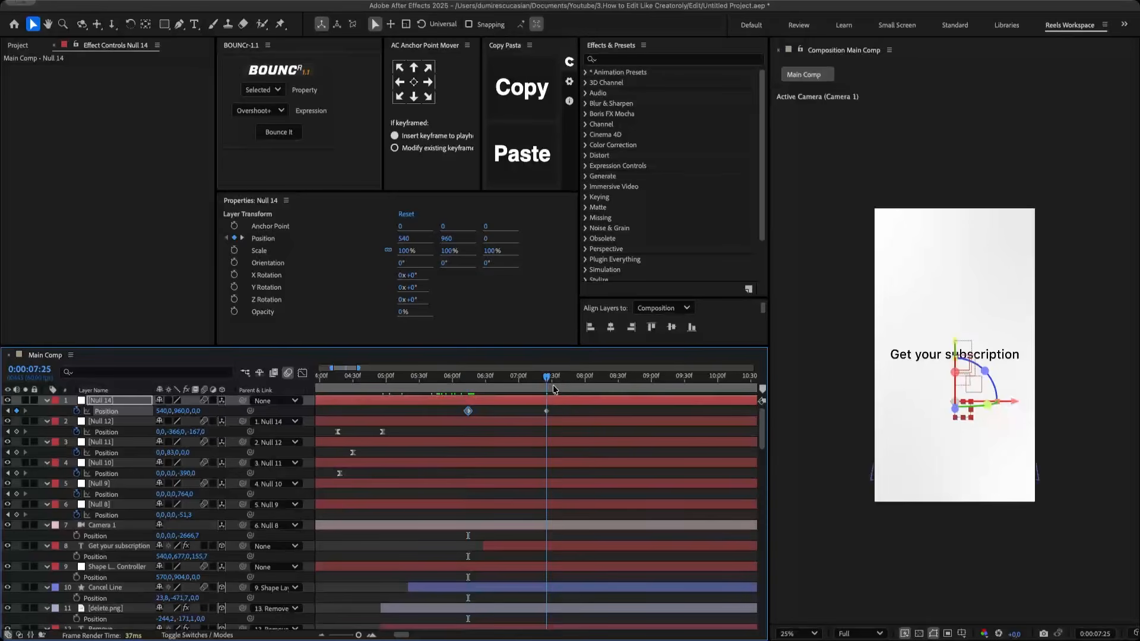
drag(557, 416, 446, 412)
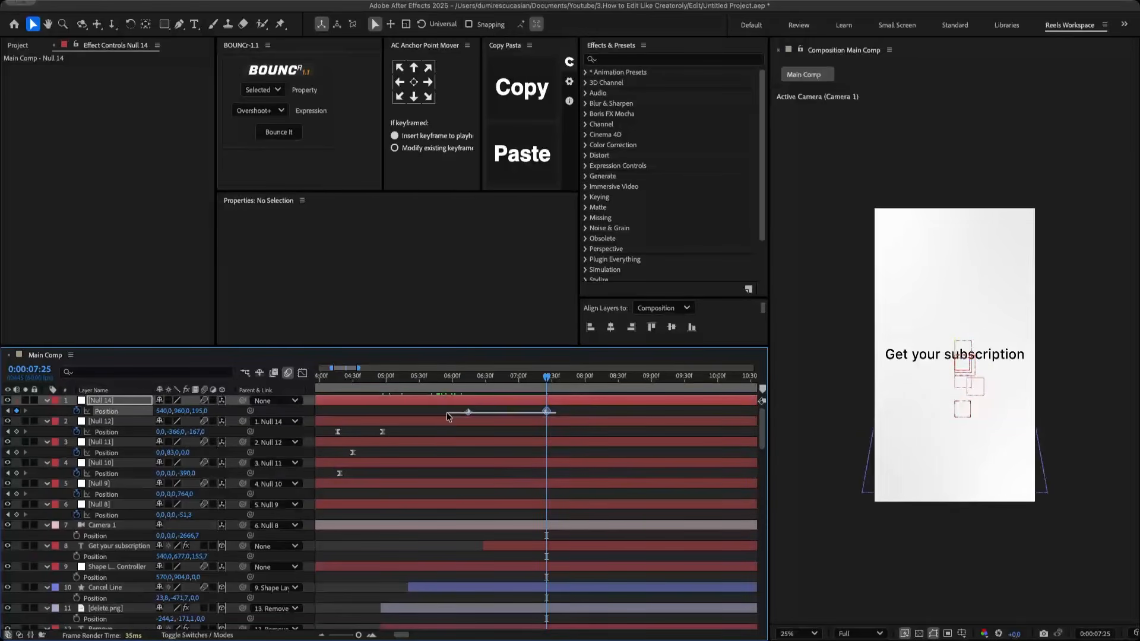